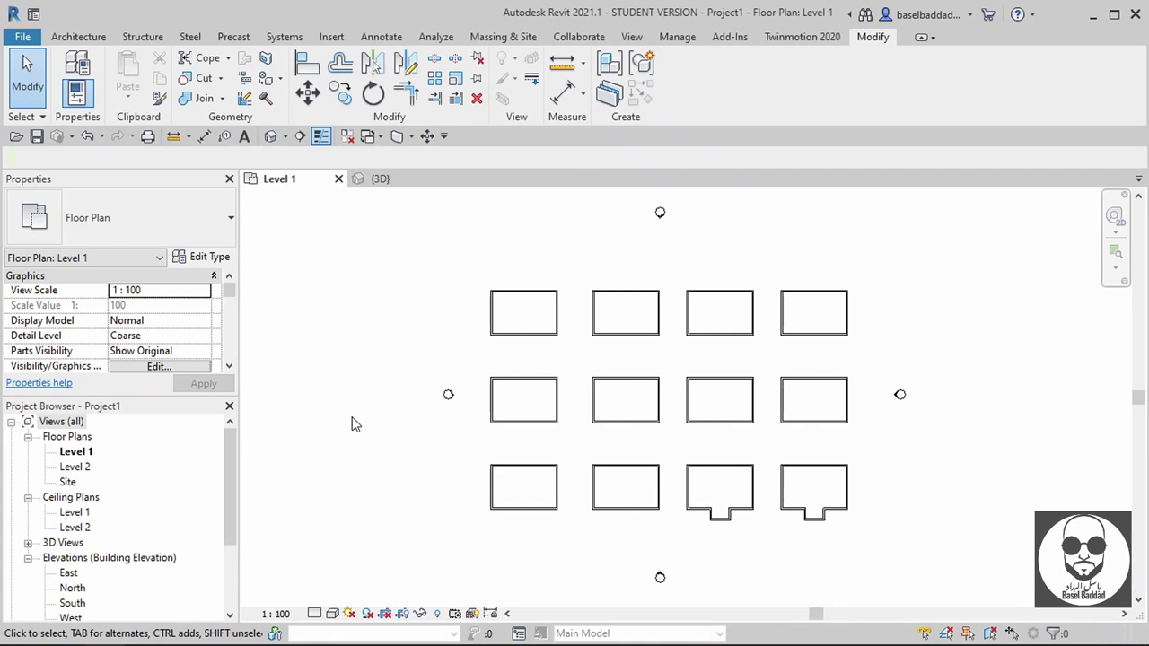
- Start a roof by footprint and place it on Level 2
left_click(79, 37)
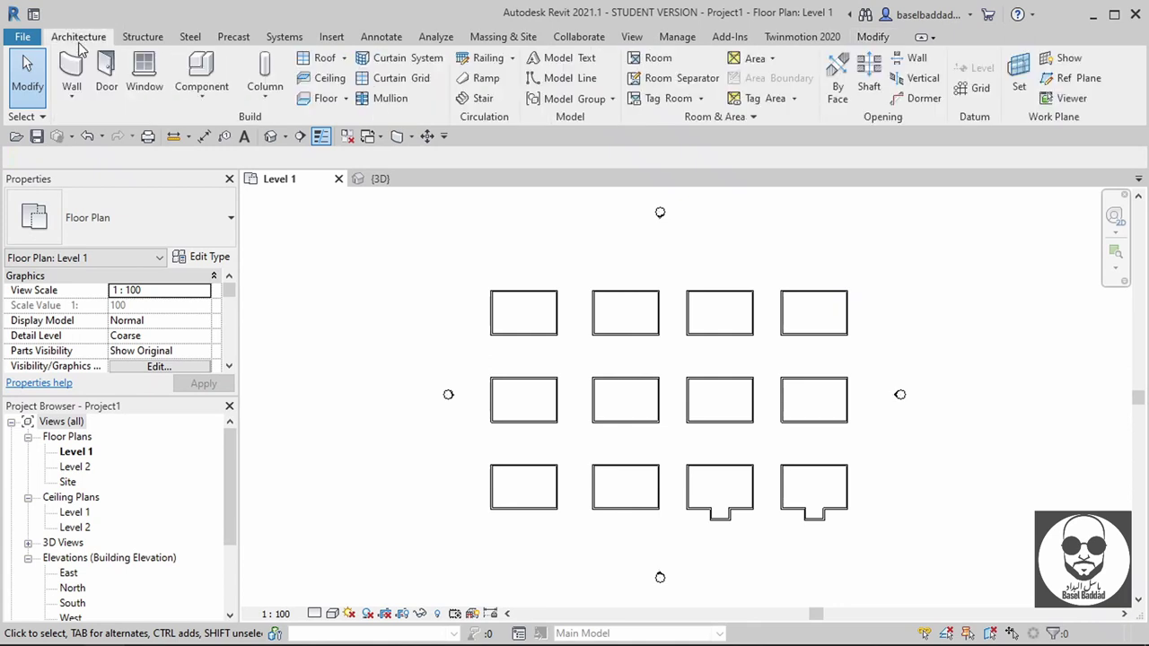
left_click(344, 60)
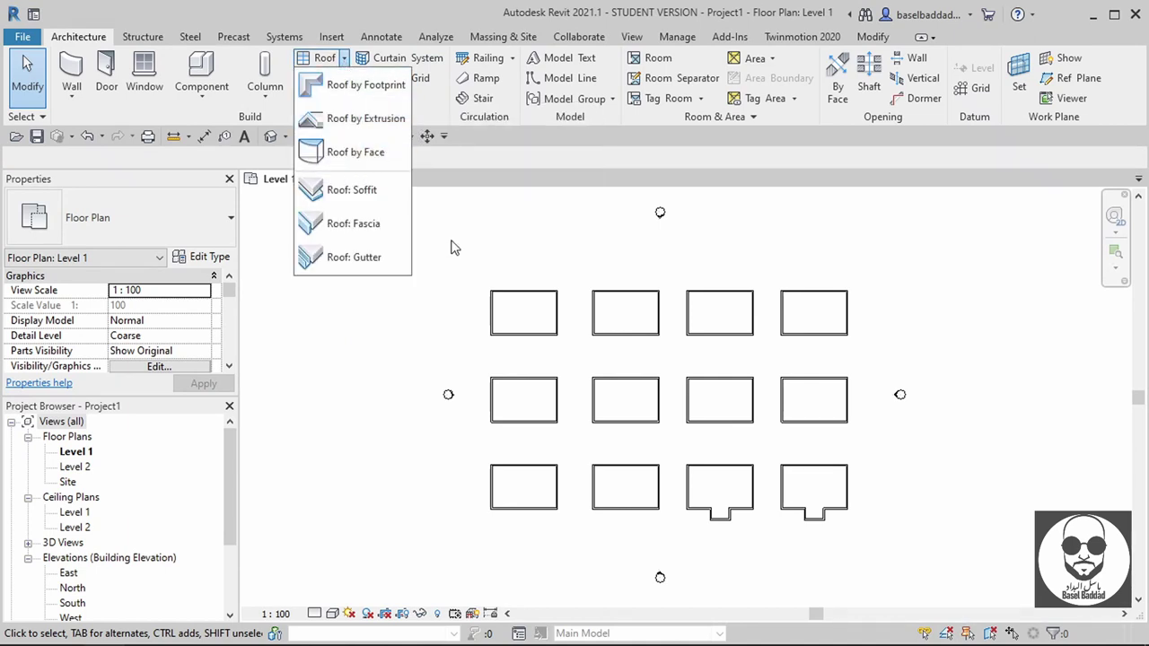
left_click(262, 352)
left_click(324, 58)
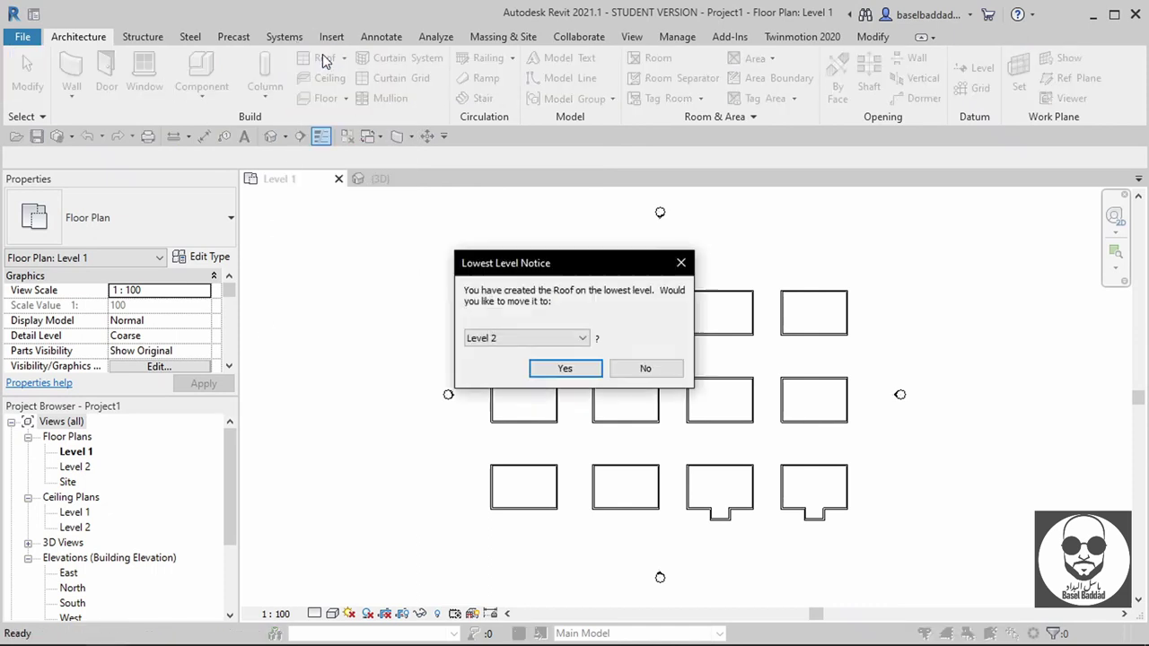
left_click(547, 369)
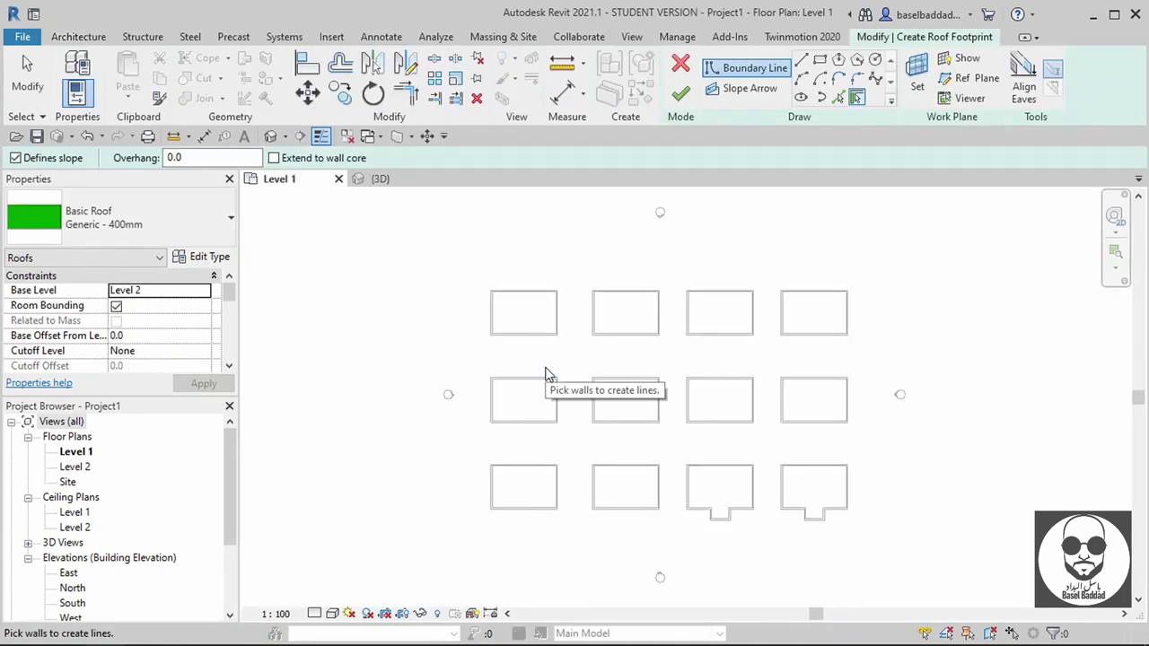
scroll(542, 321, "up", 2)
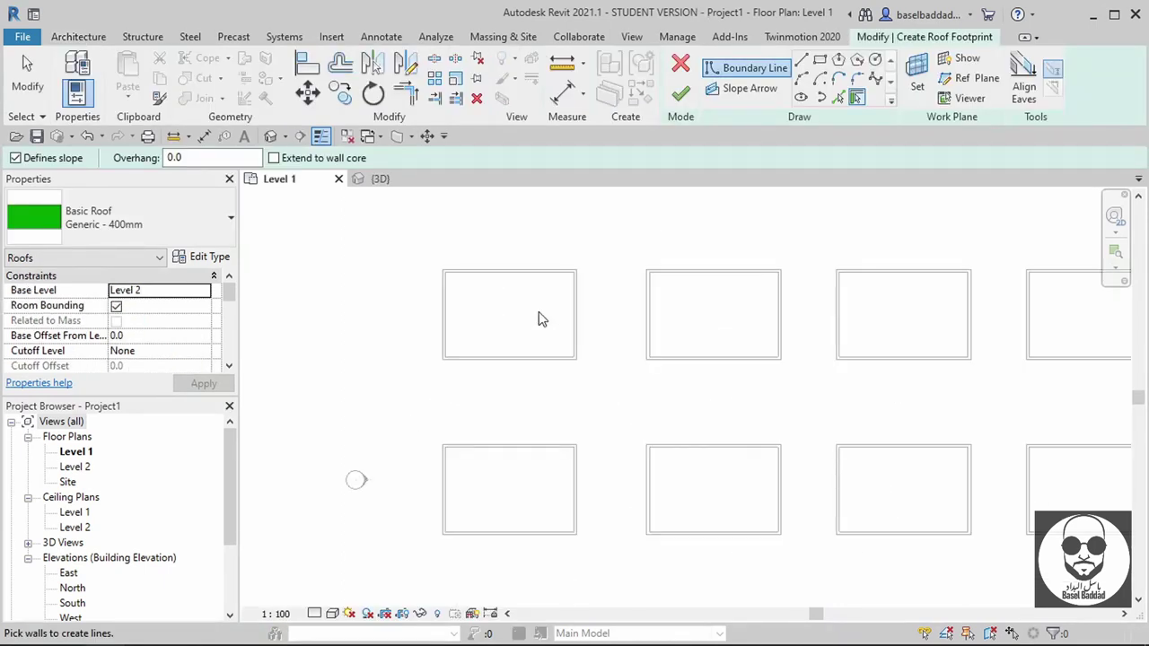
- Sketch a rectangular footprint 1000 outside the first building's walls and finish the hipped roof
left_click(819, 60)
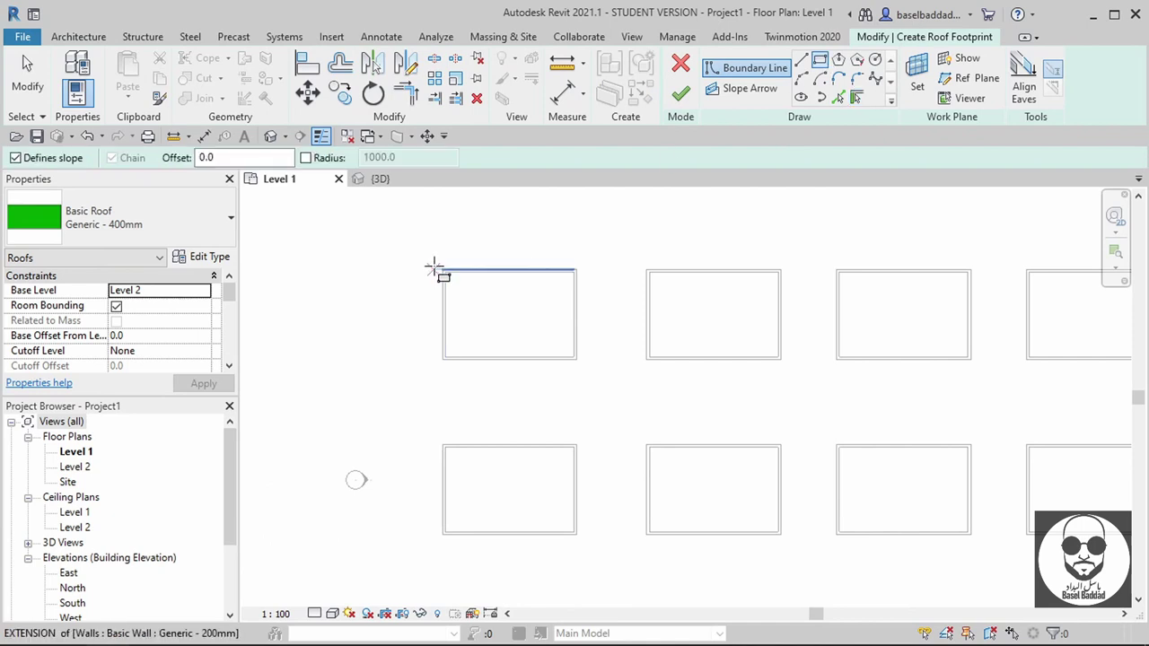
left_click(442, 269)
left_click(266, 161)
left_click(244, 159)
type("1000")
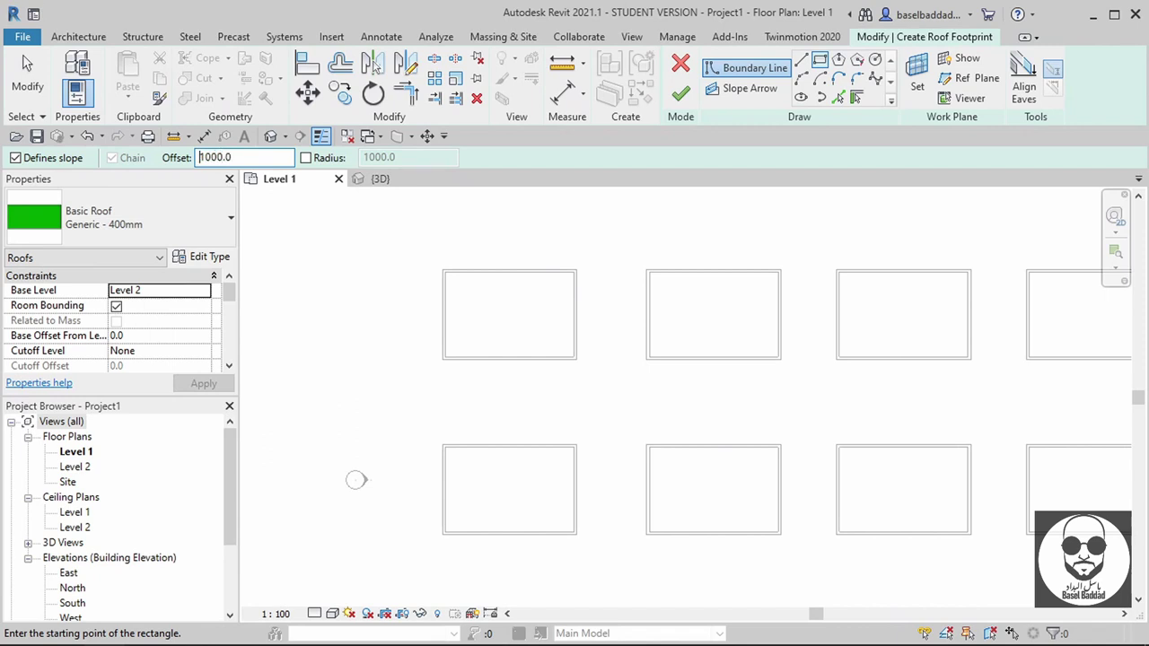
left_click(443, 270)
left_click(590, 362)
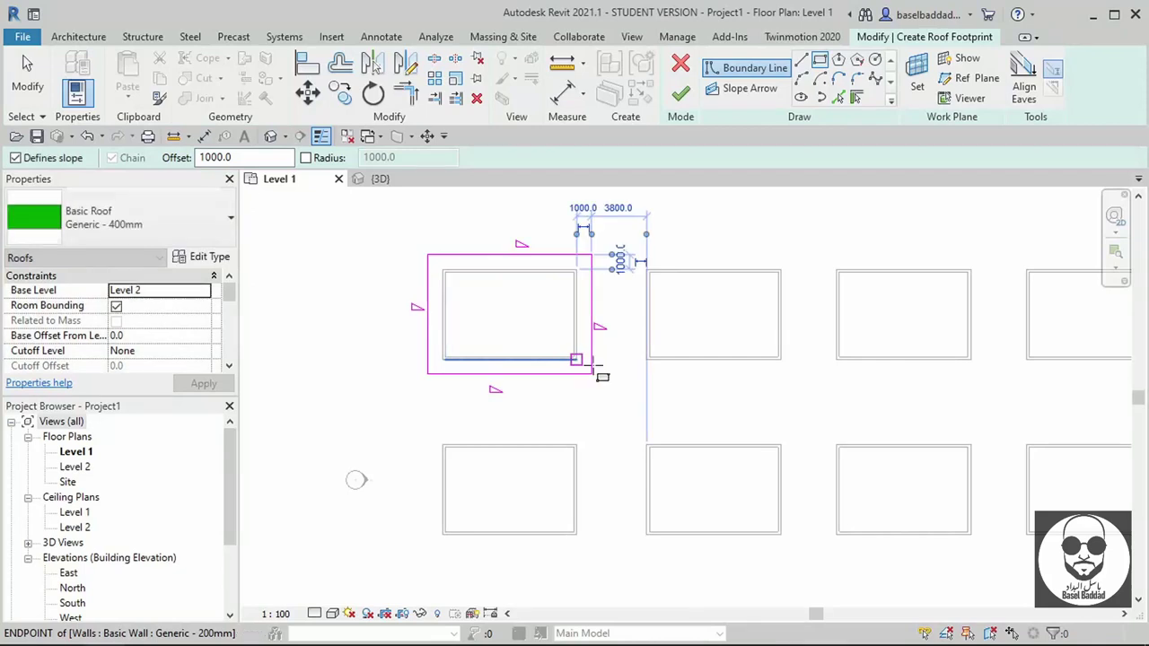
left_click(681, 93)
- Check the hipped roof in the 3D view, then return to the Level 1 plan
left_click(387, 184)
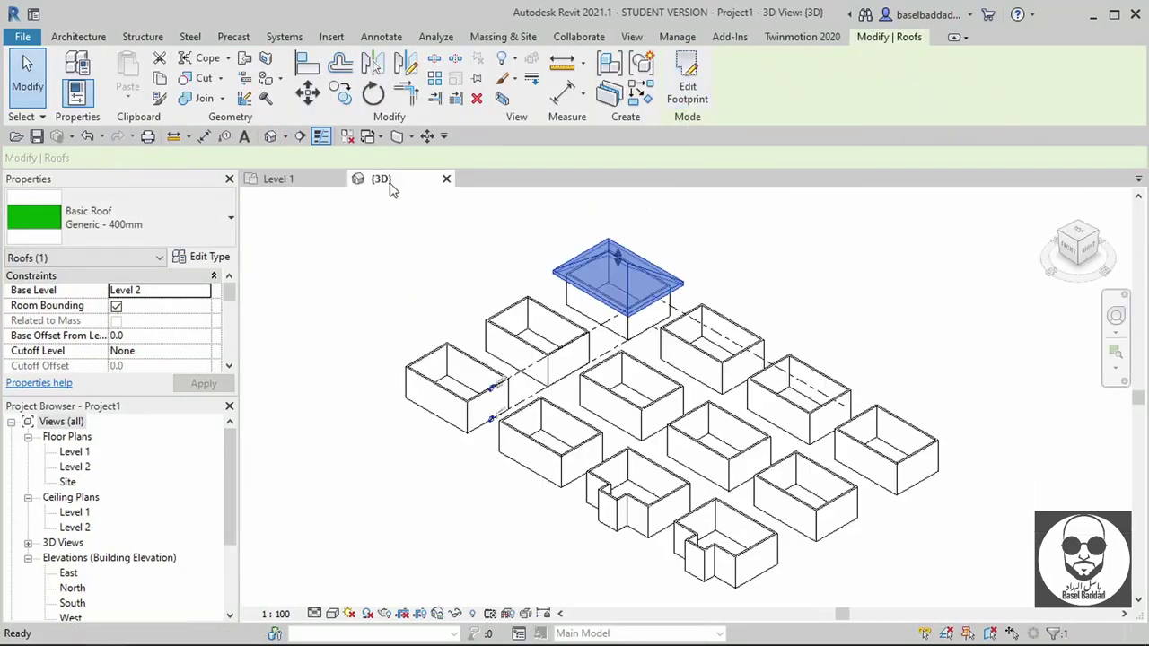
scroll(633, 259, "up", 2)
left_click(704, 249)
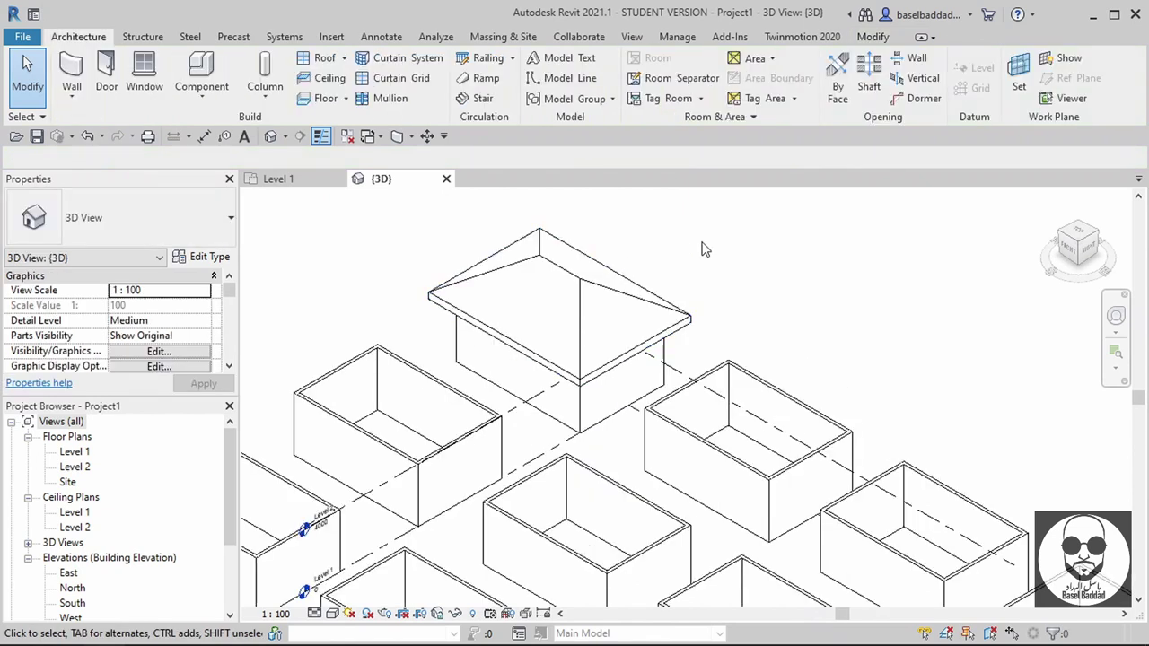
left_click(284, 179)
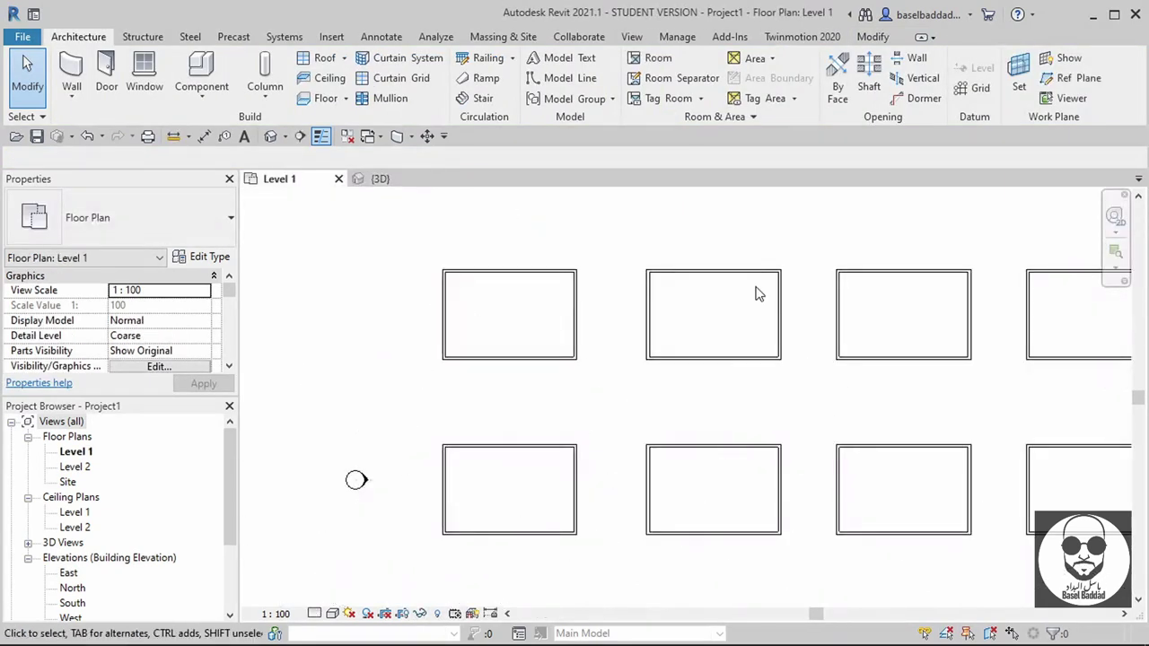
left_click(322, 59)
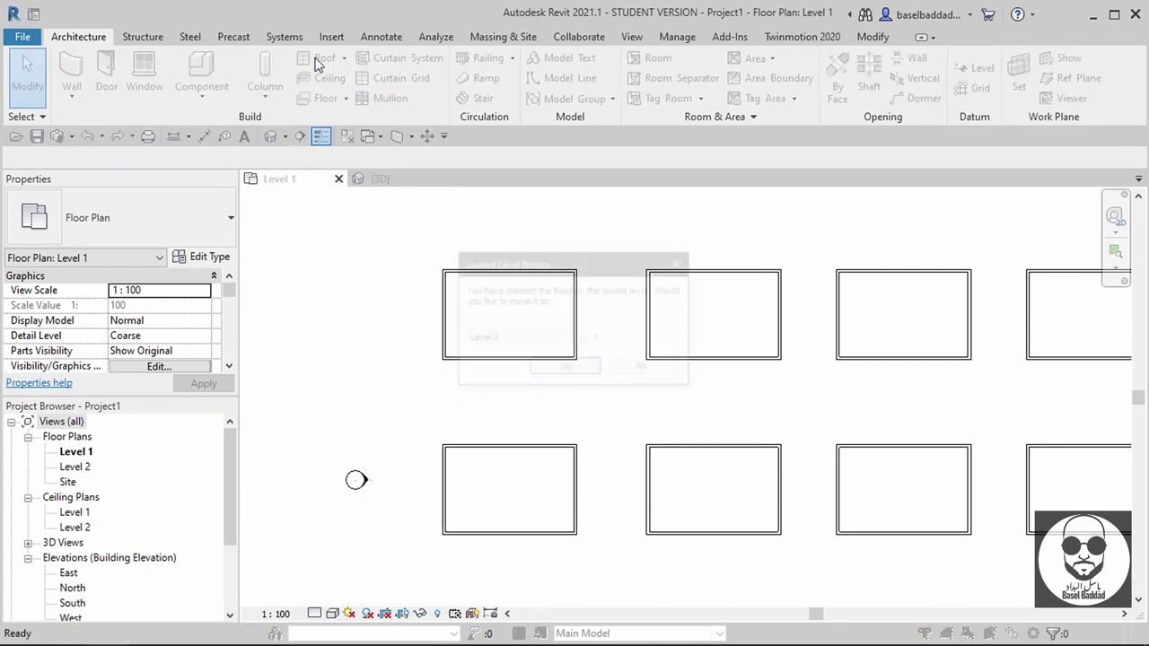
- Sketch a Level 2 roof footprint offset 1000 around the second building
left_click(565, 369)
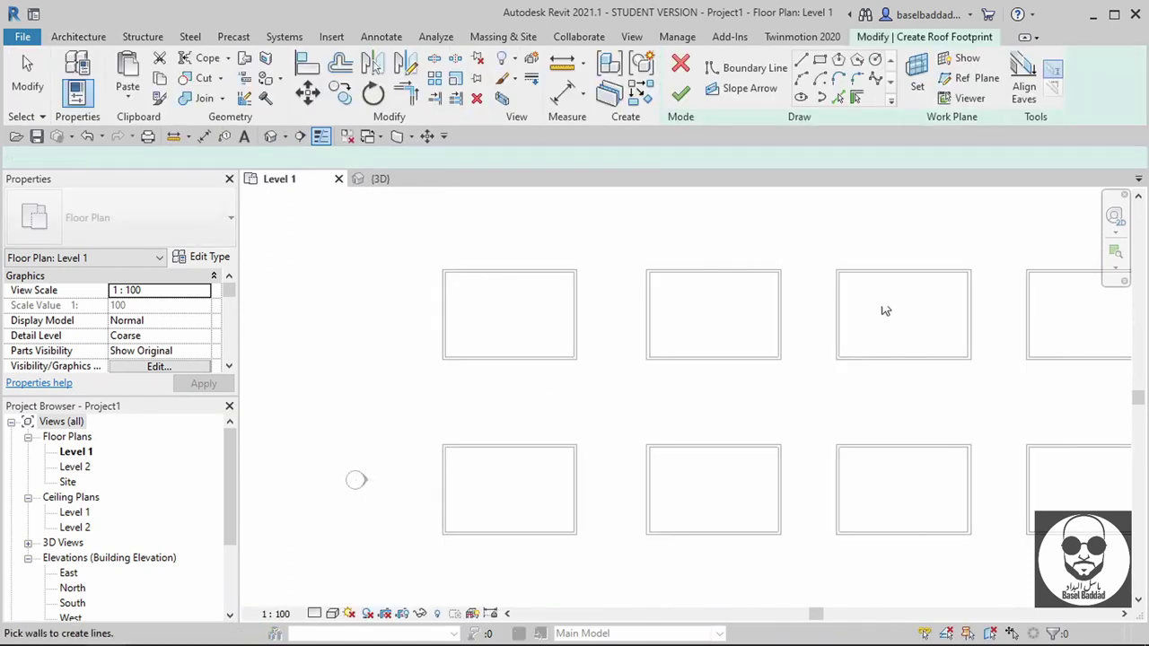
left_click(251, 157)
type("1000")
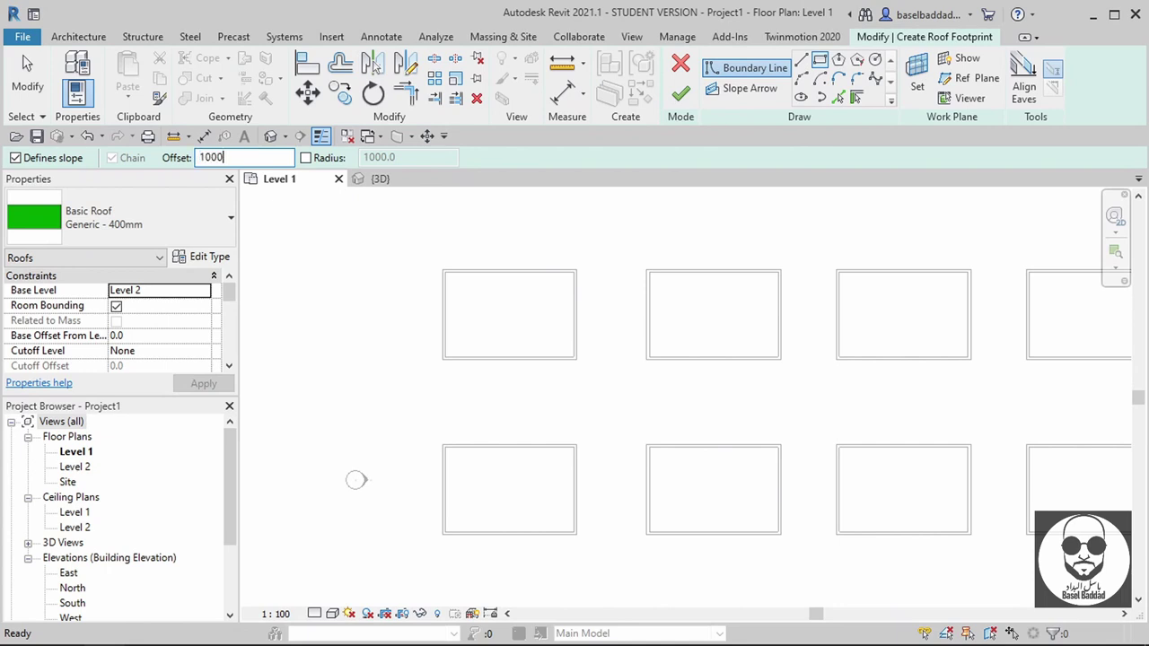
key("Return")
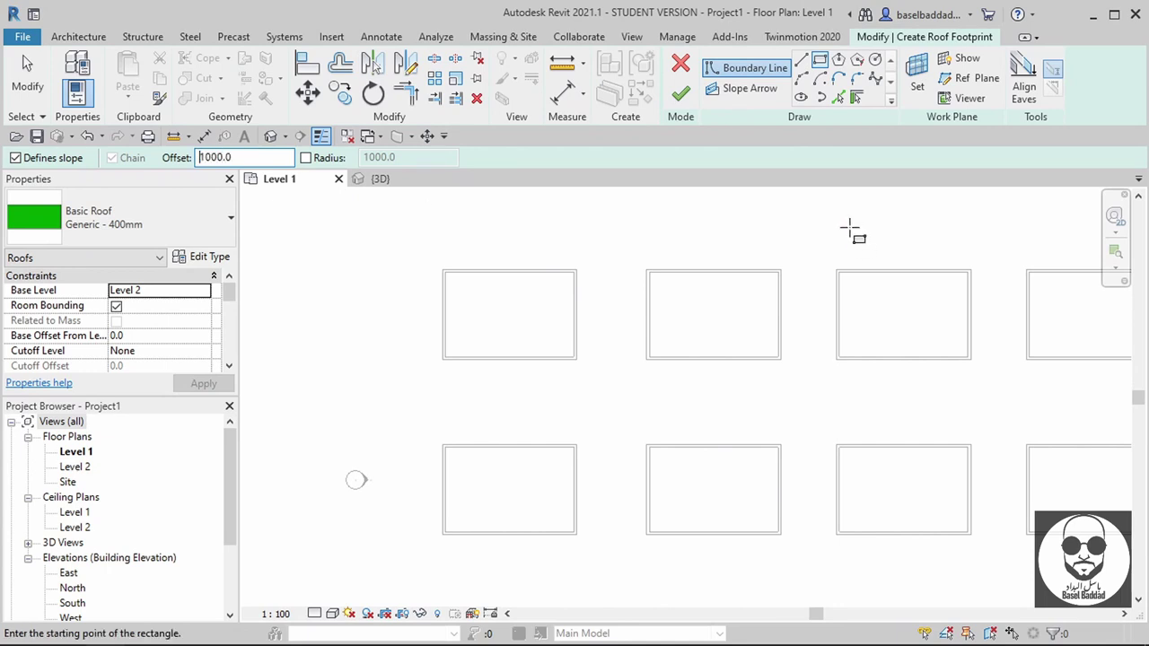
left_click(646, 270)
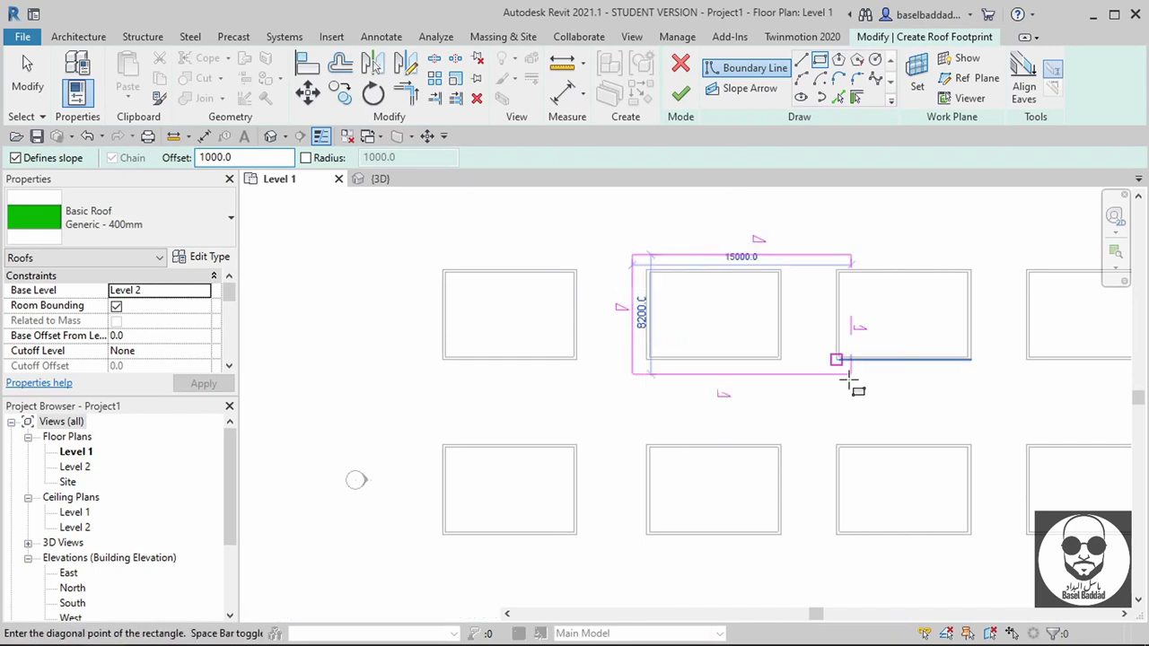
left_click(781, 359)
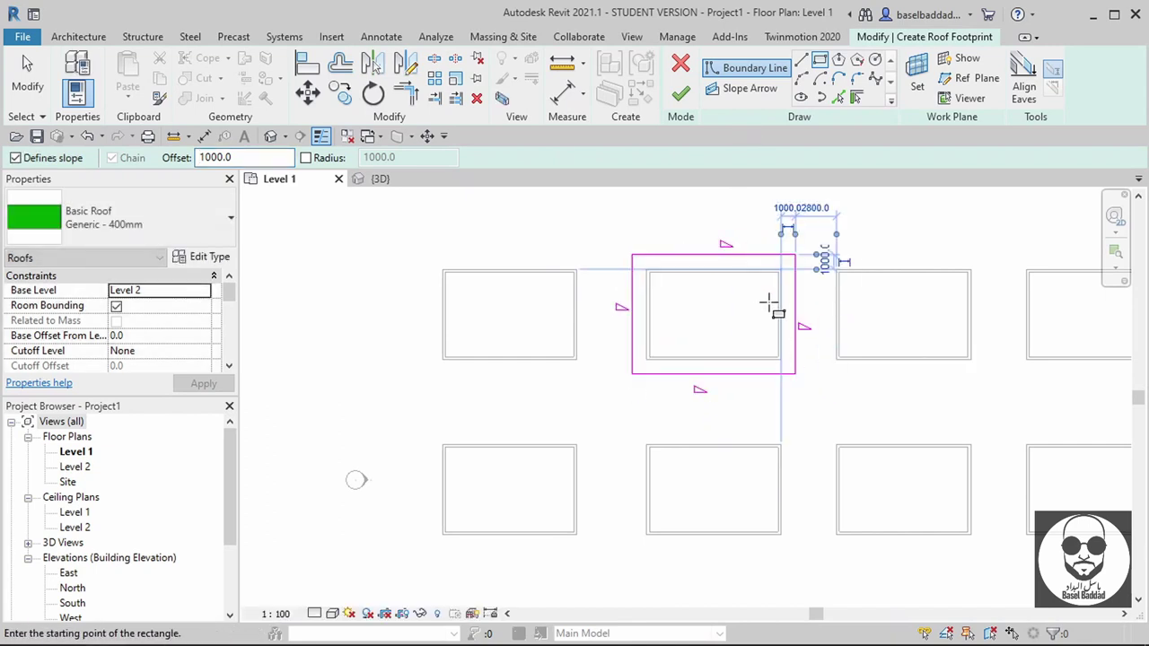
- Make the left and right footprint edges non-sloping, finish the gable roof, and view it in 3D
key("Escape")
key("Escape")
left_click_drag(747, 323, 600, 323)
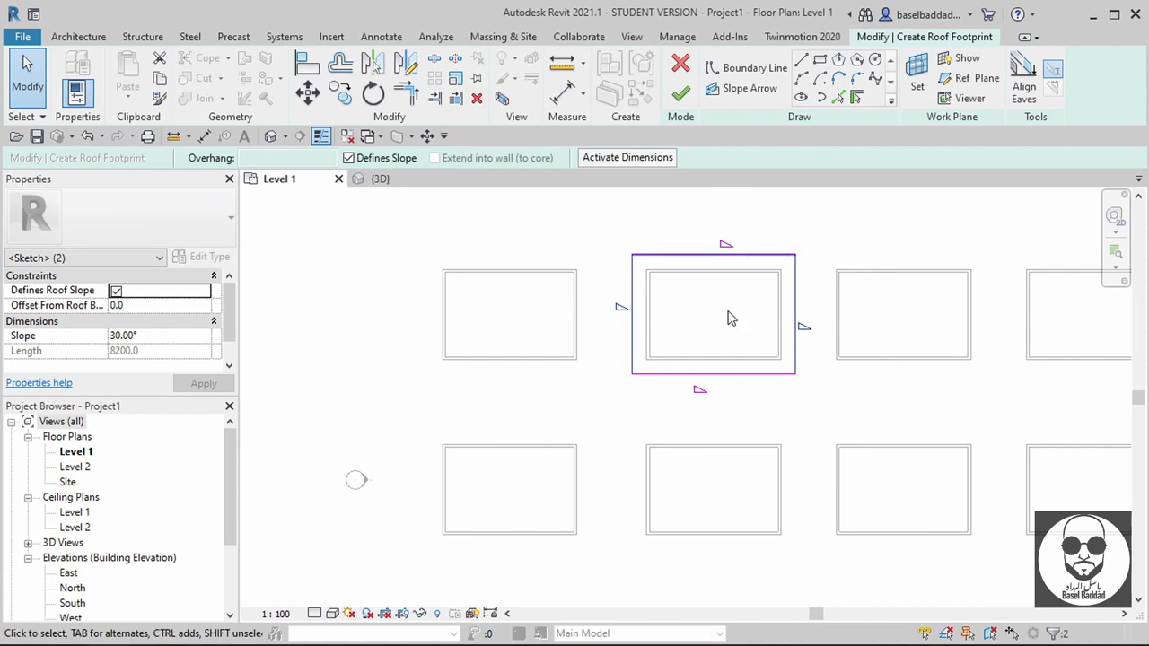
left_click(349, 158)
left_click(681, 92)
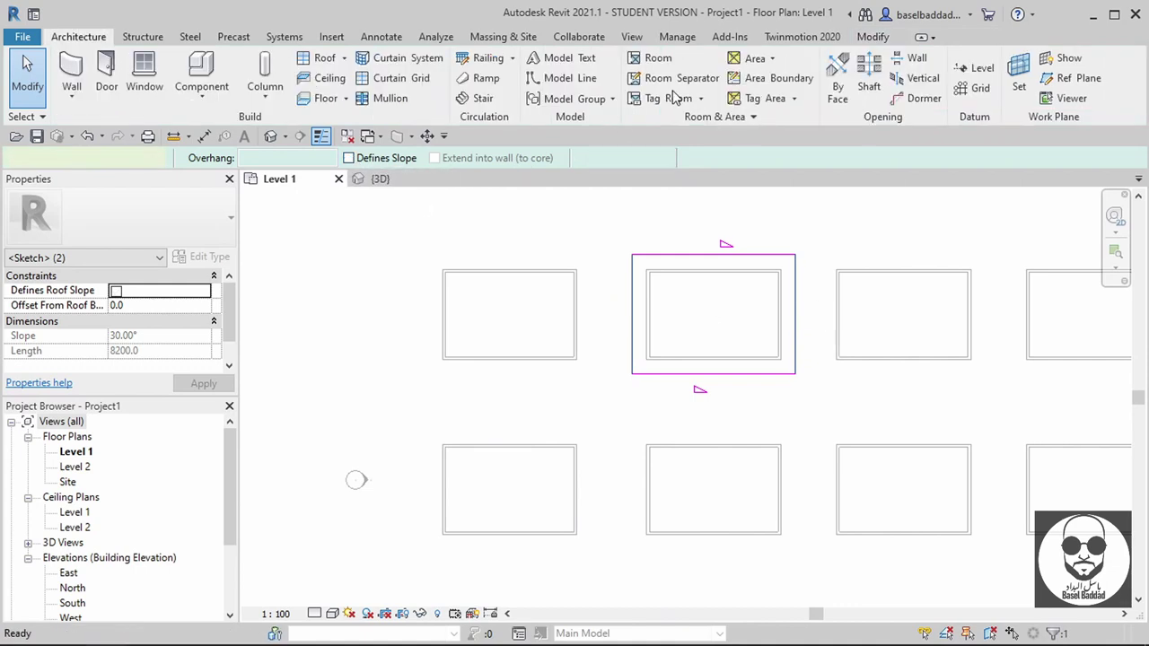
left_click(372, 180)
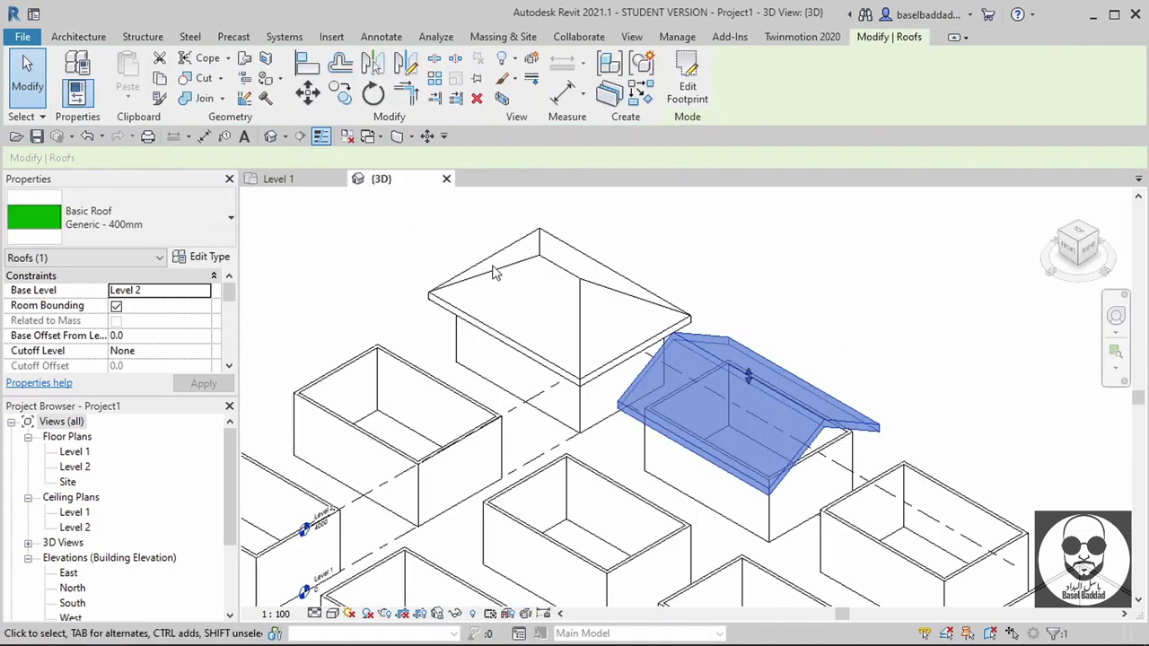
- Attach the tops of the gable building's four walls to its roof, then reopen the Level 1 plan
left_click(883, 367)
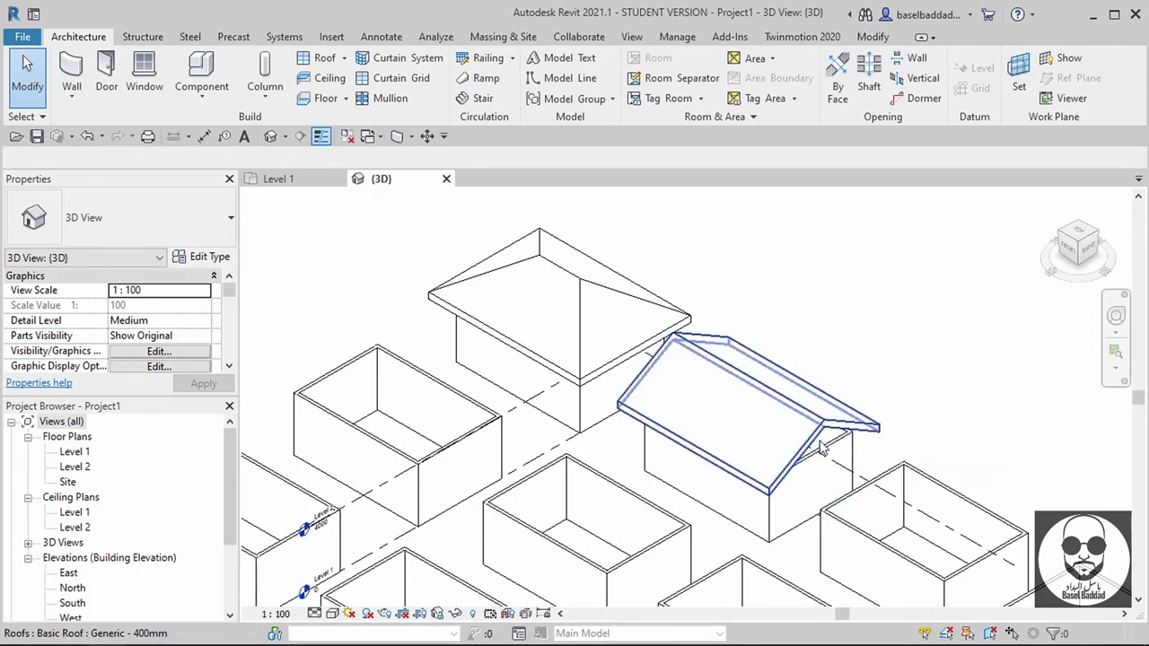
key("Tab")
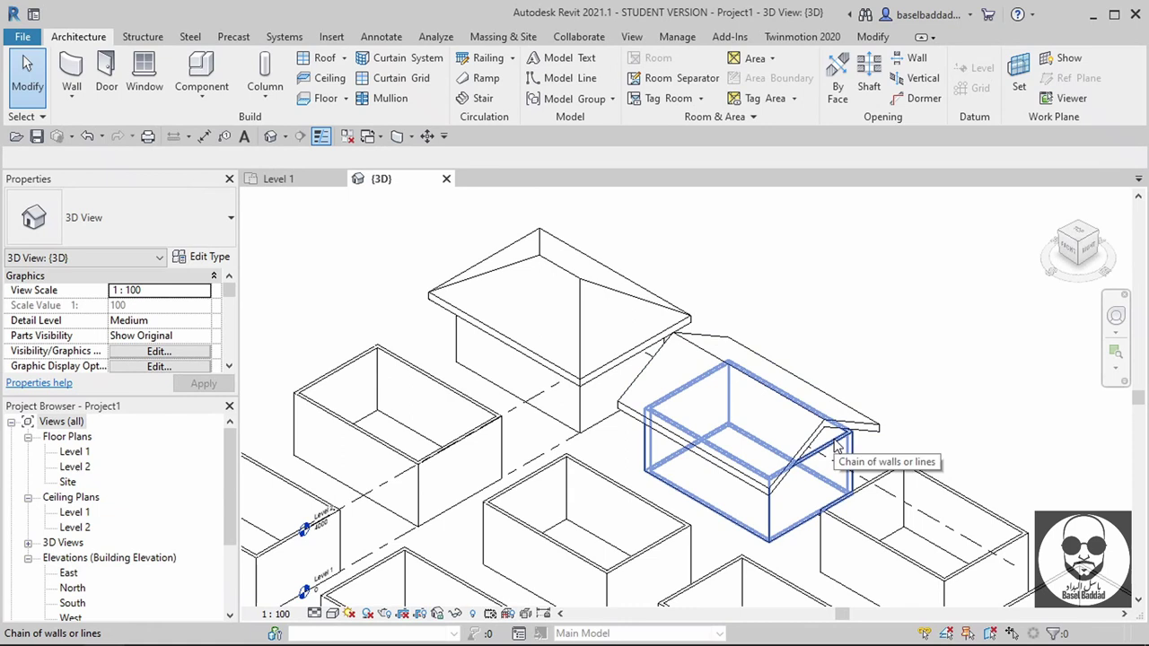
left_click(835, 439)
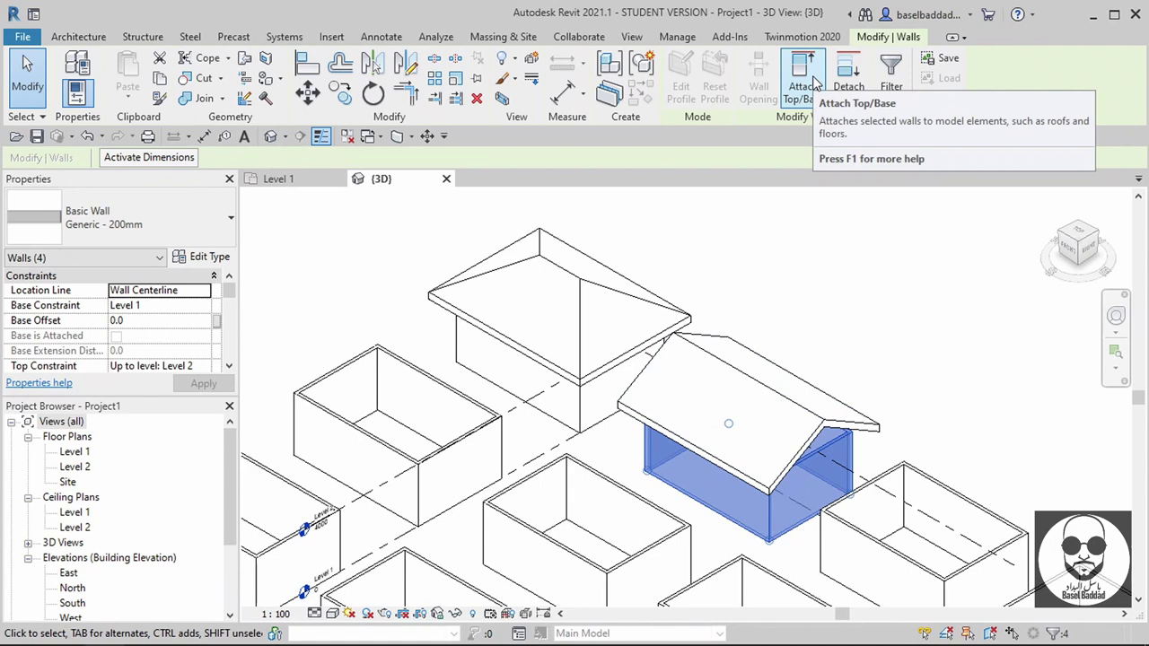
left_click(812, 81)
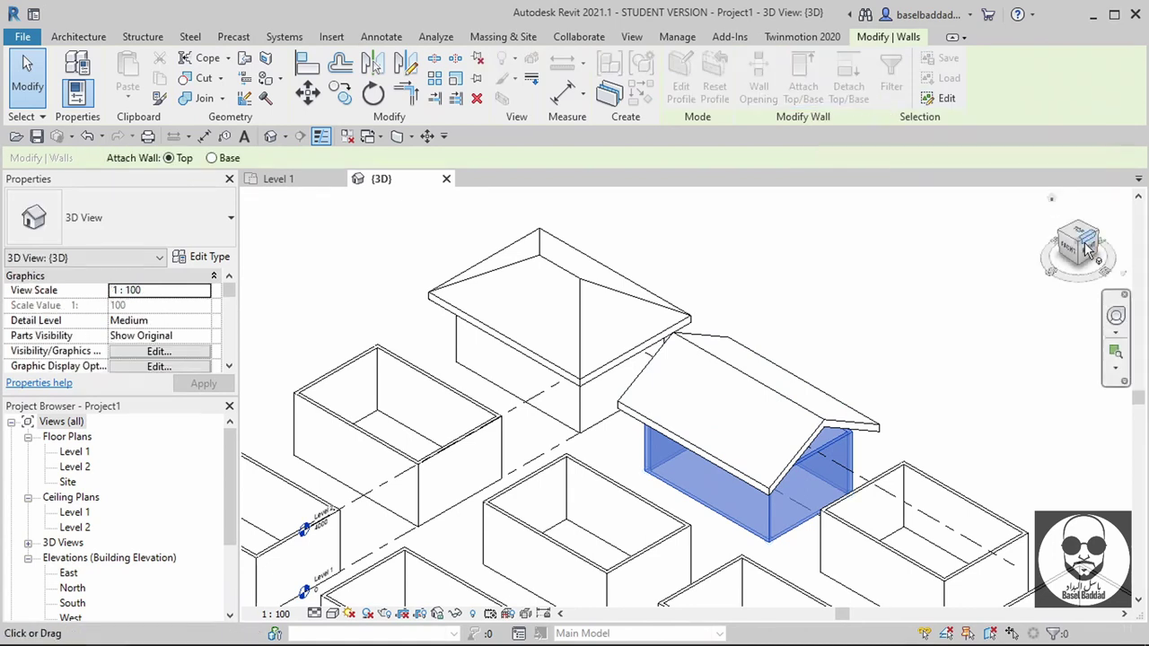
left_click(830, 431)
key("Escape")
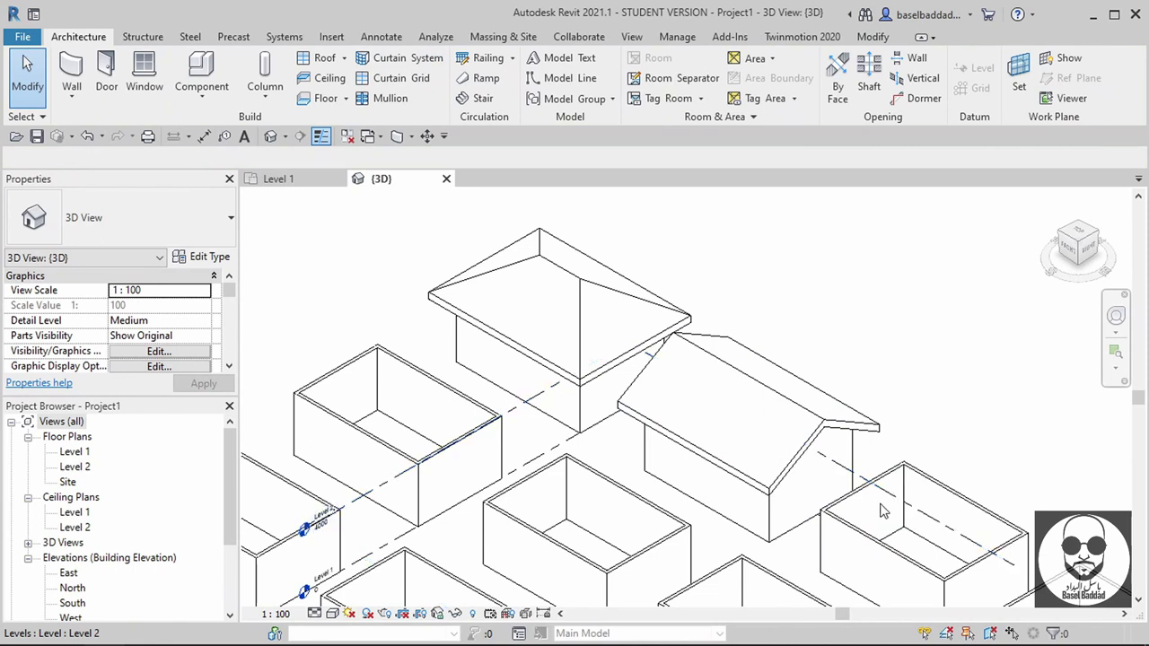
left_click(289, 180)
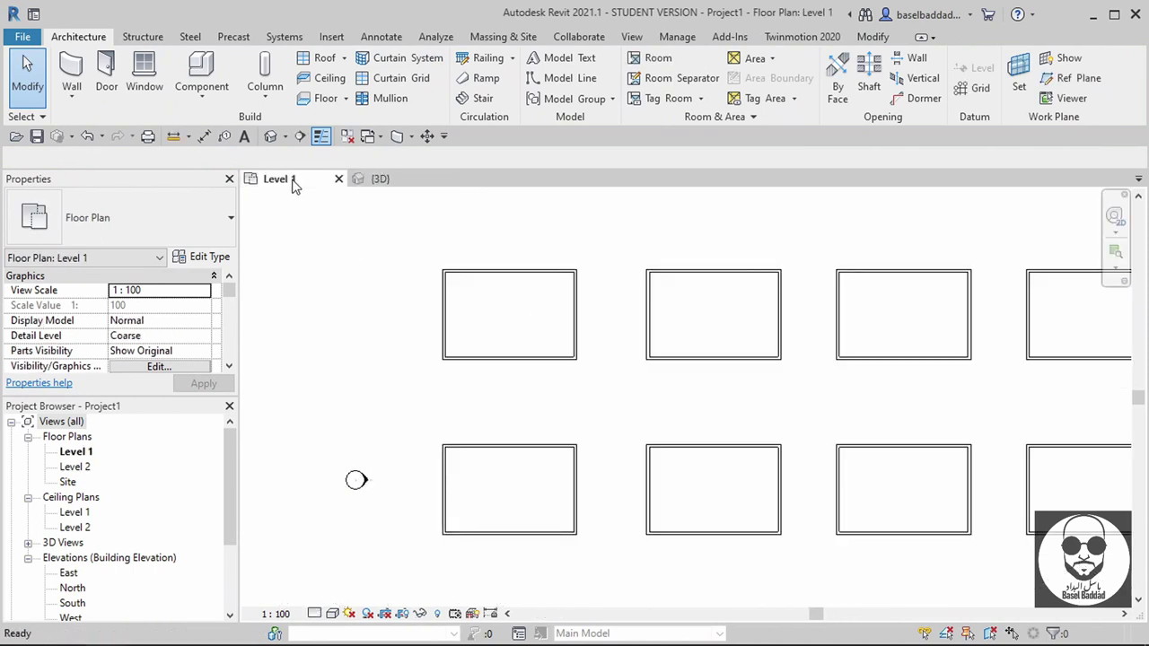
- Sketch a Level 2 rectangular roof footprint around the third top-row building
middle_click_drag(955, 323, 826, 337)
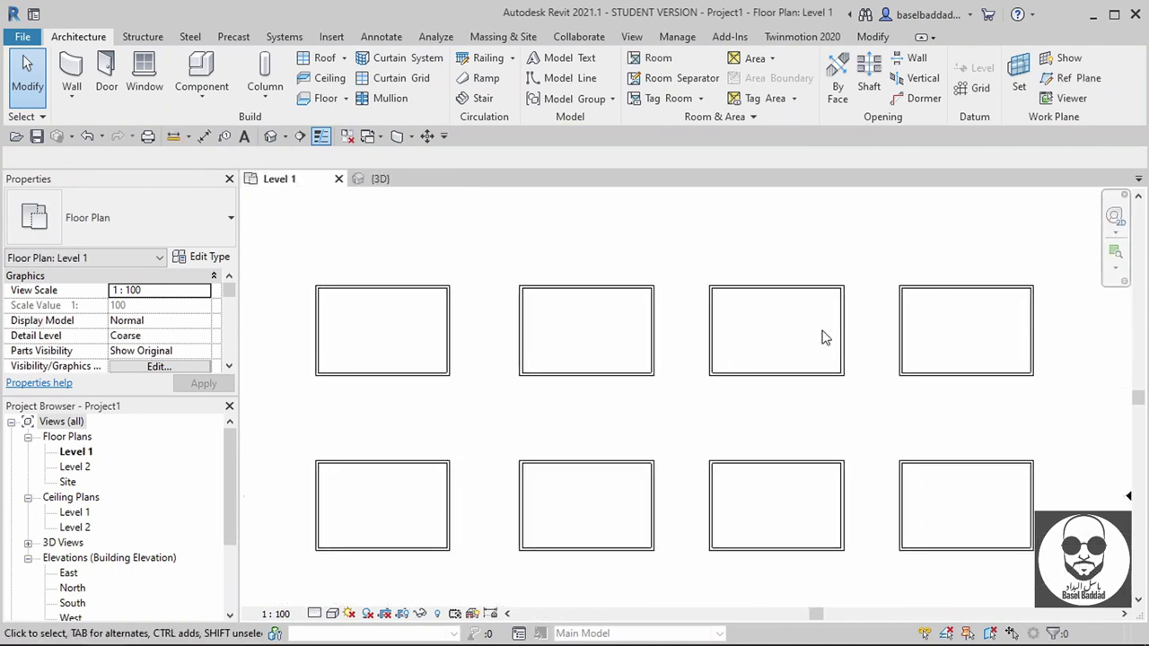
left_click(316, 59)
left_click(561, 368)
left_click(819, 59)
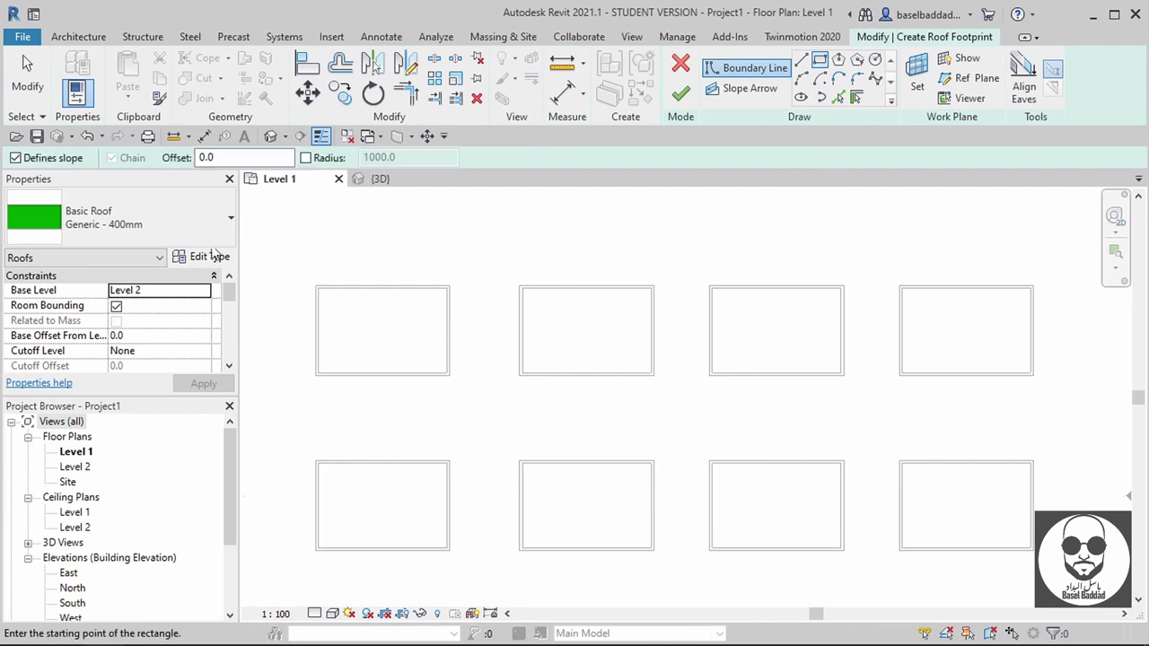
double_click(223, 154)
type("1000")
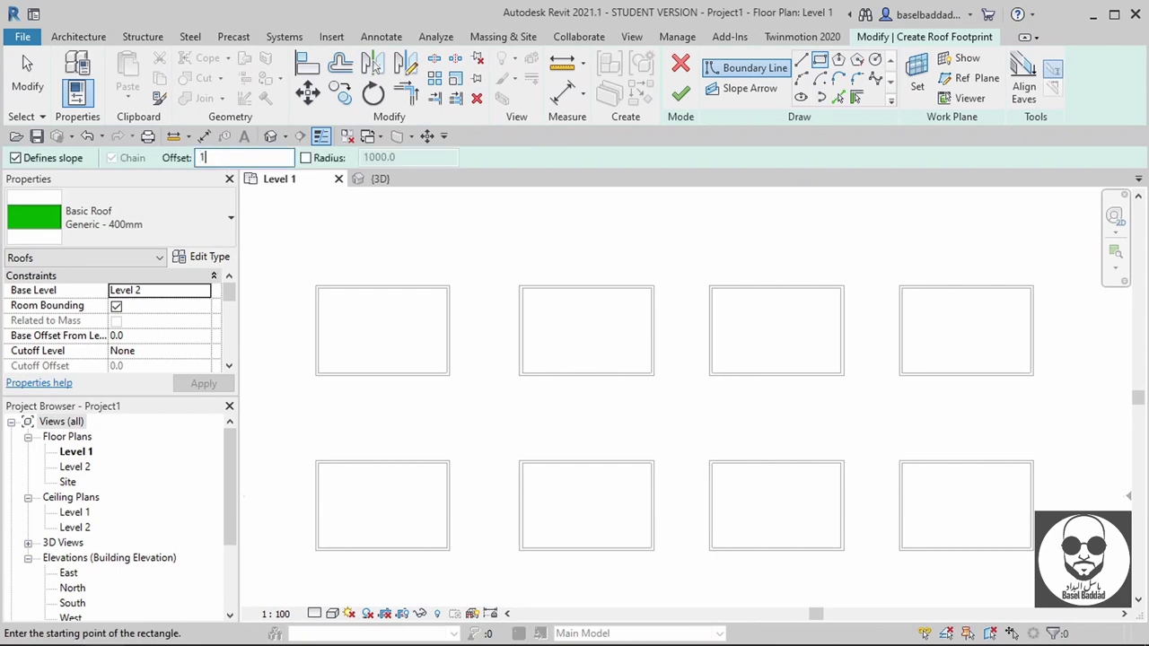
left_click(711, 287)
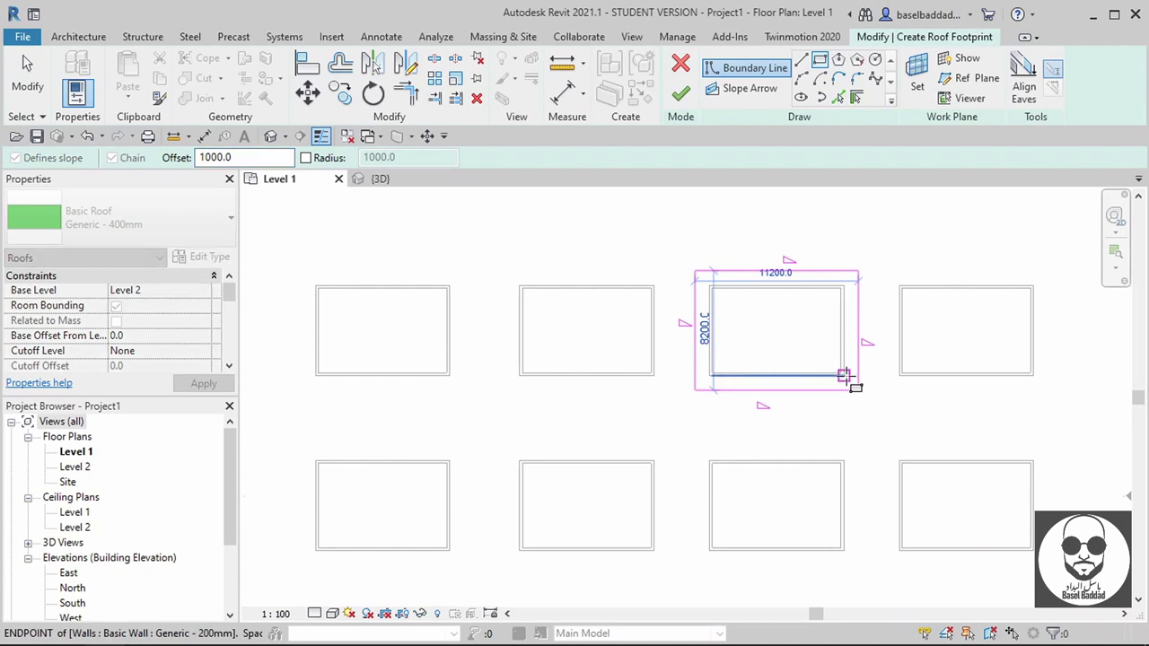
left_click(841, 367)
key("Escape")
key("Escape")
- Make the side and back edges non-sloping, slope the front edge 20°, finish, and view in 3D
left_click_drag(872, 237, 665, 368)
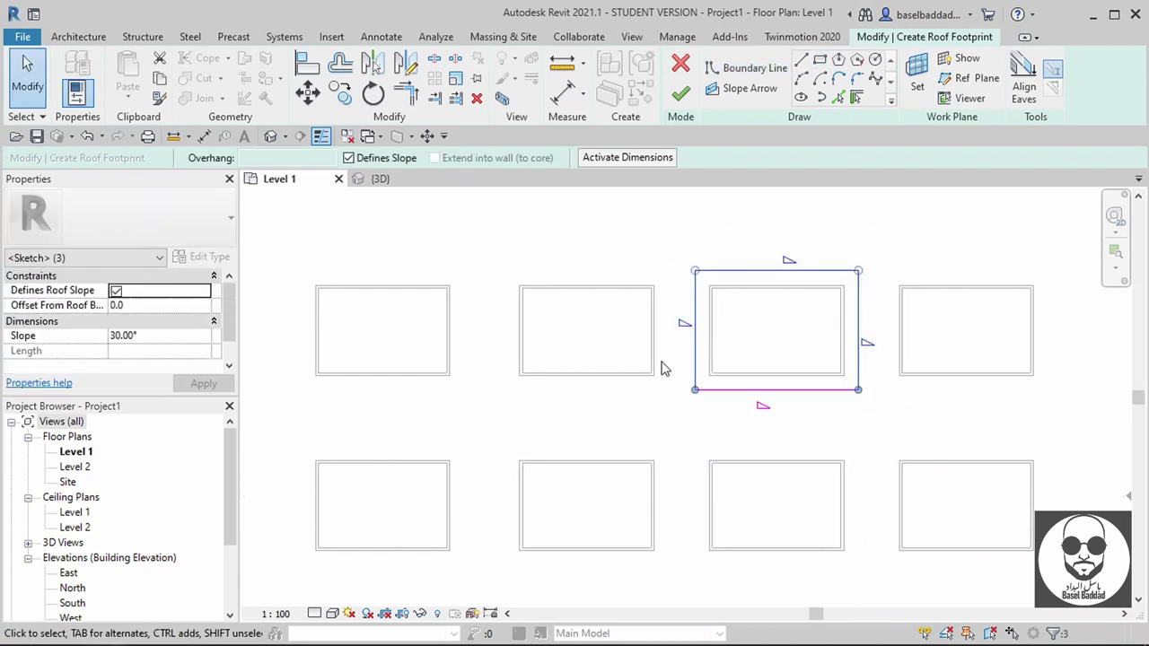
left_click(368, 159)
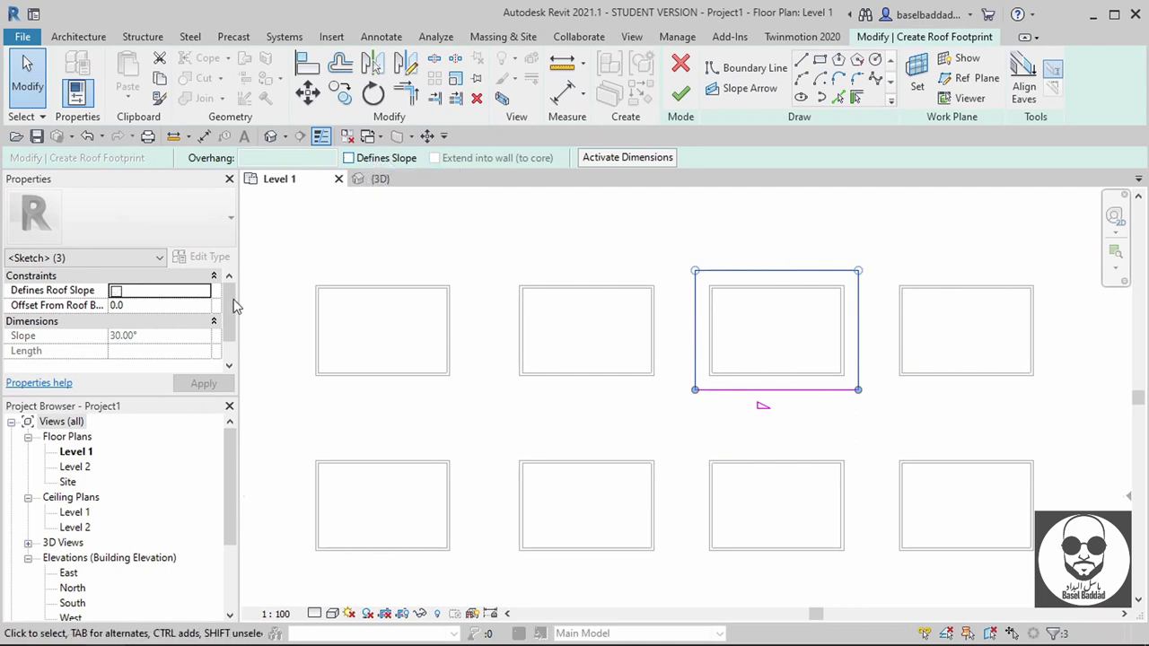
left_click(793, 441)
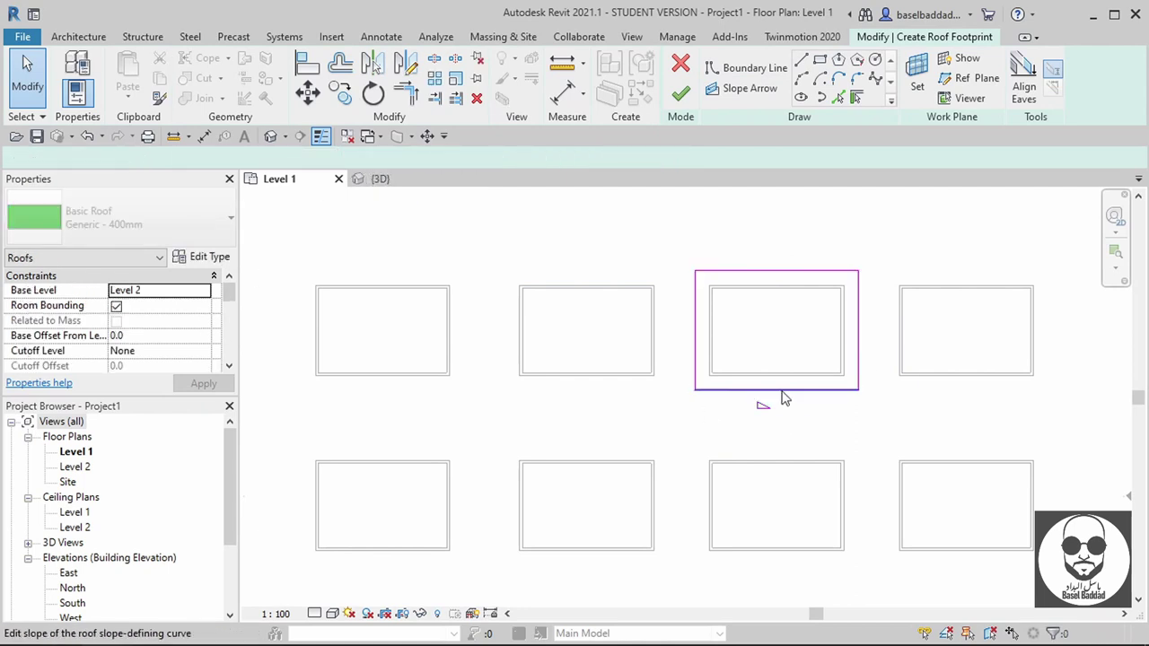
left_click(782, 393)
left_click(142, 334)
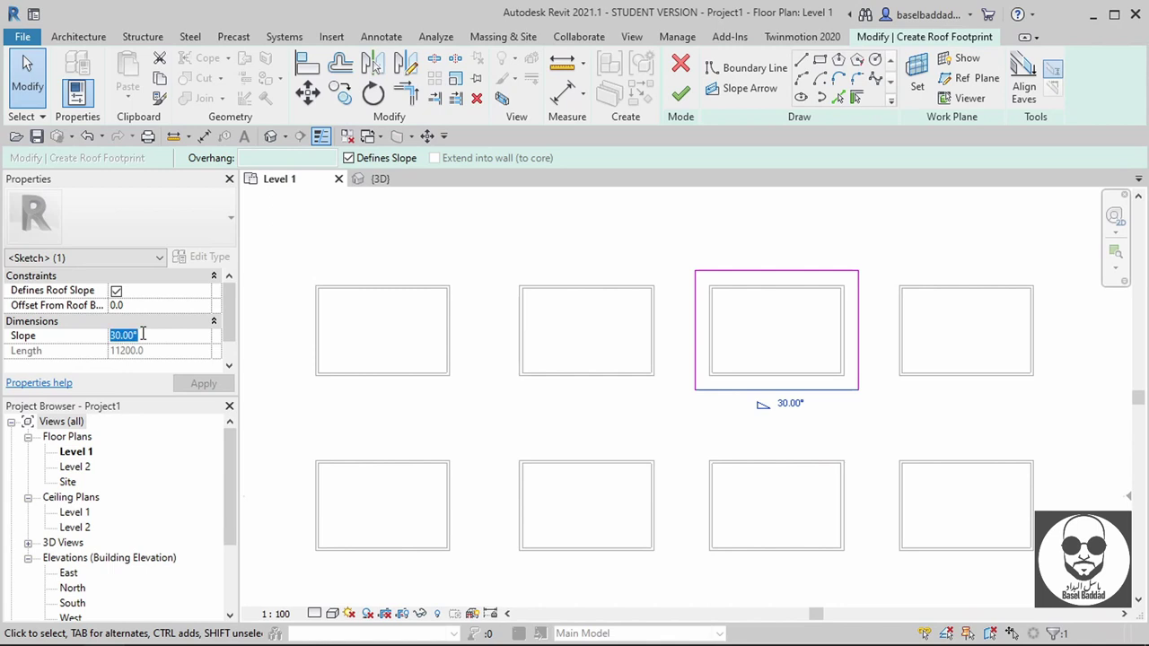
type("00")
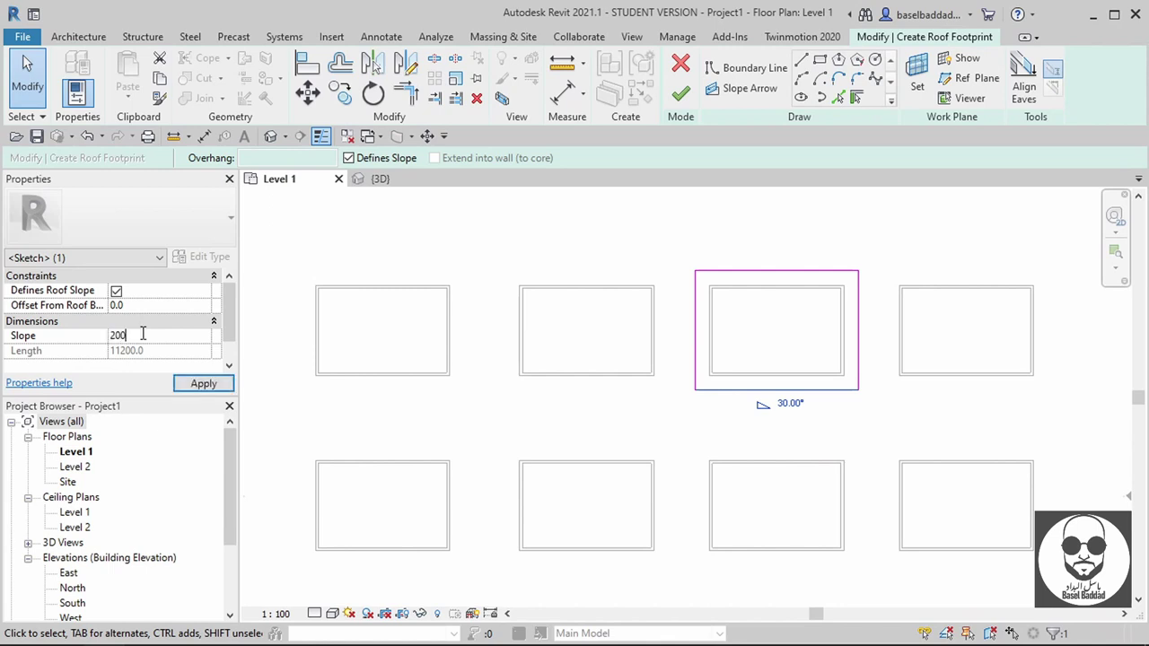
key("Return")
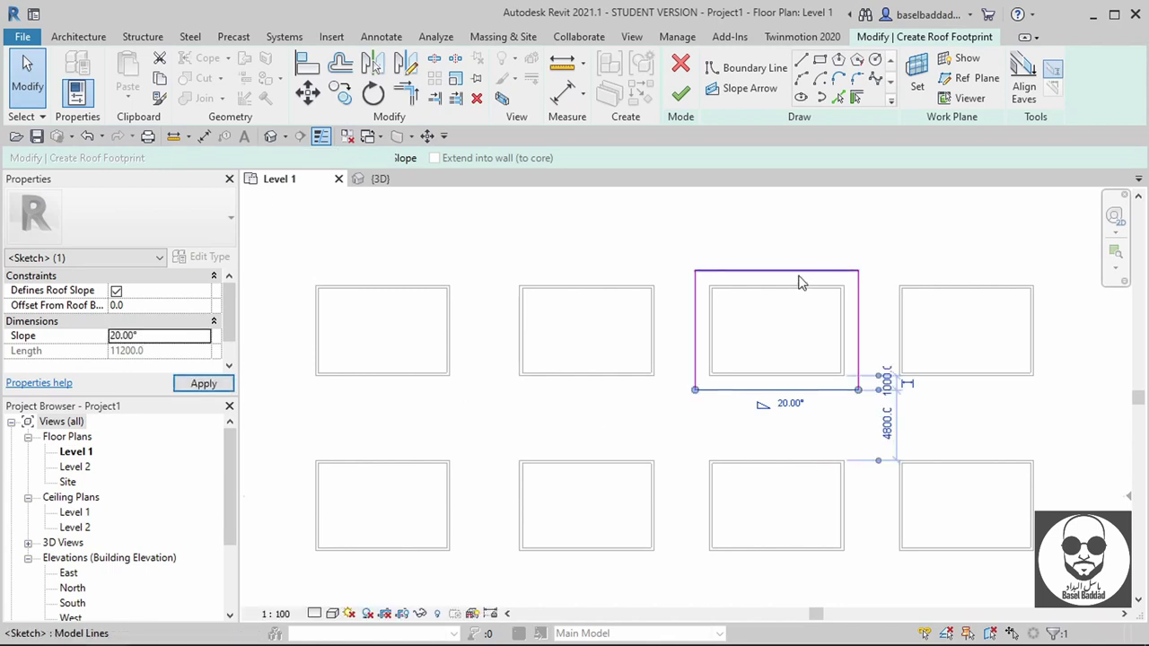
left_click(680, 92)
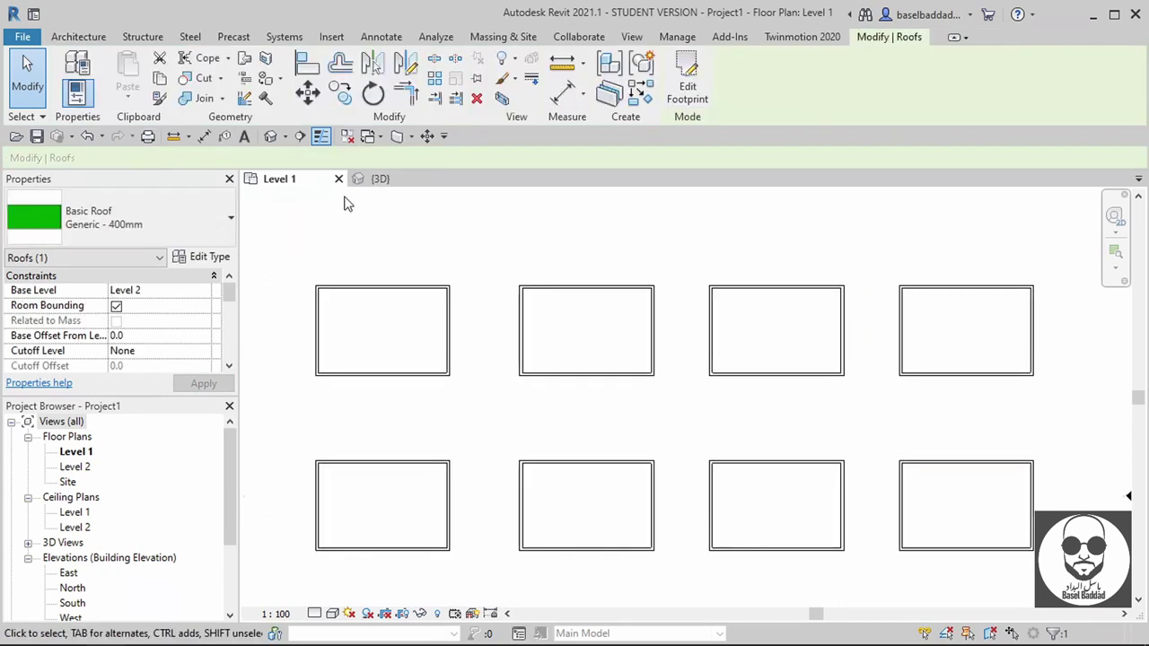
left_click(375, 182)
left_click(887, 388)
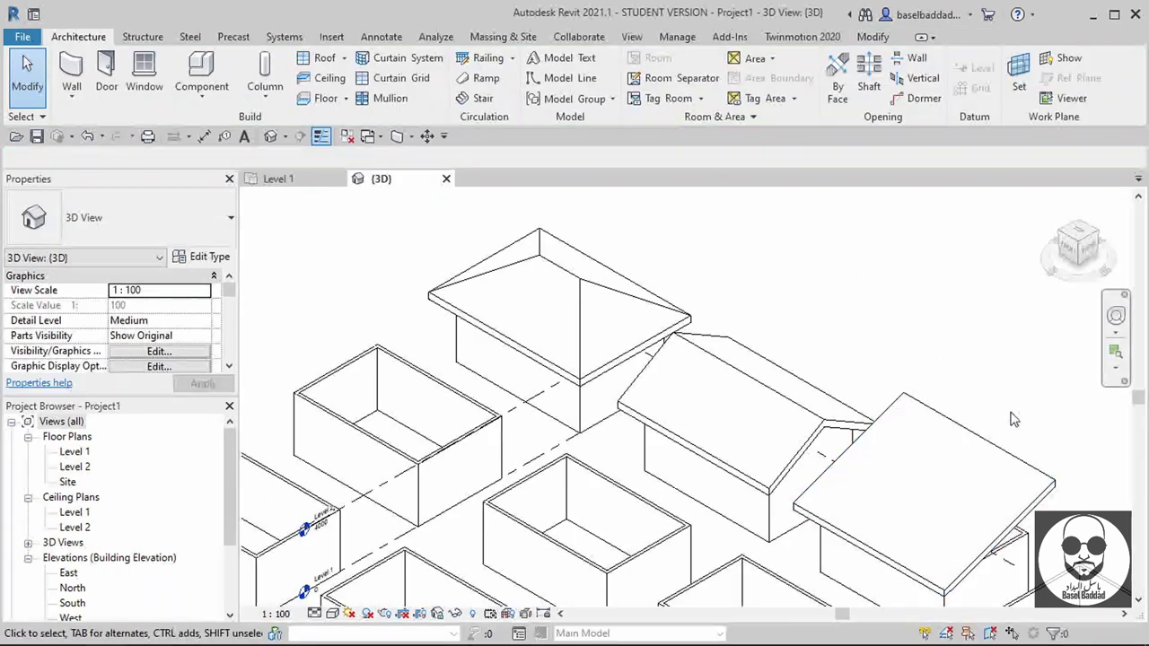
- Edit the shed roof's footprint to change its front edge slope to 30°
middle_click_drag(888, 395, 574, 202)
left_click(701, 265)
left_click(687, 85)
left_click(568, 374)
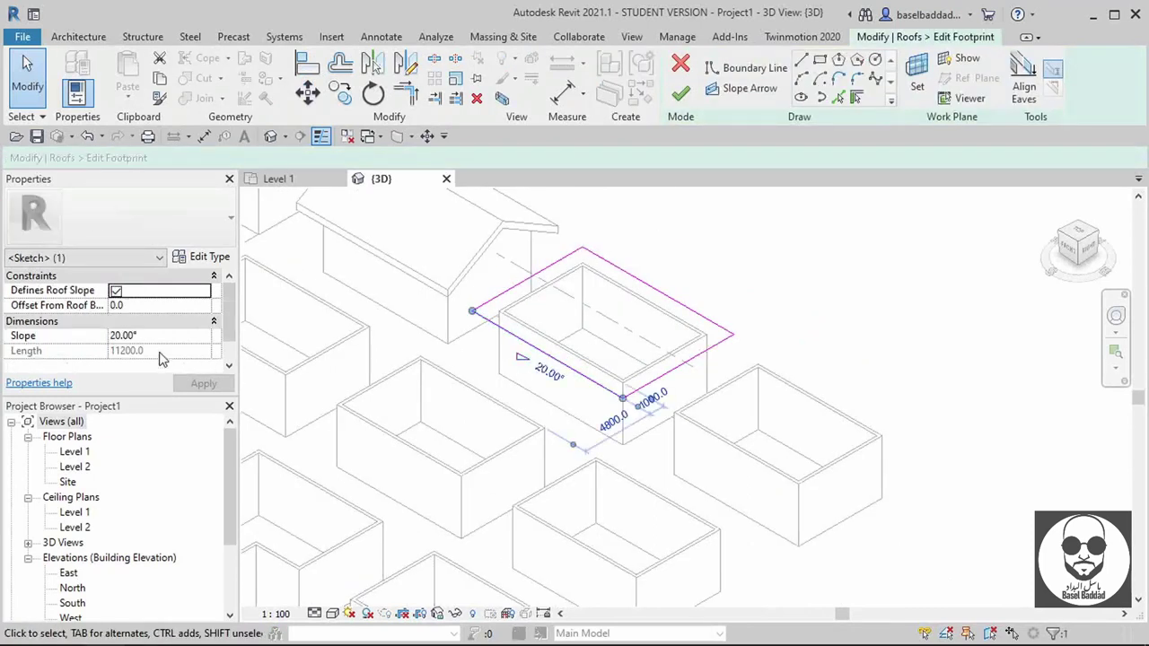
left_click(146, 335)
type("30")
left_click(681, 93)
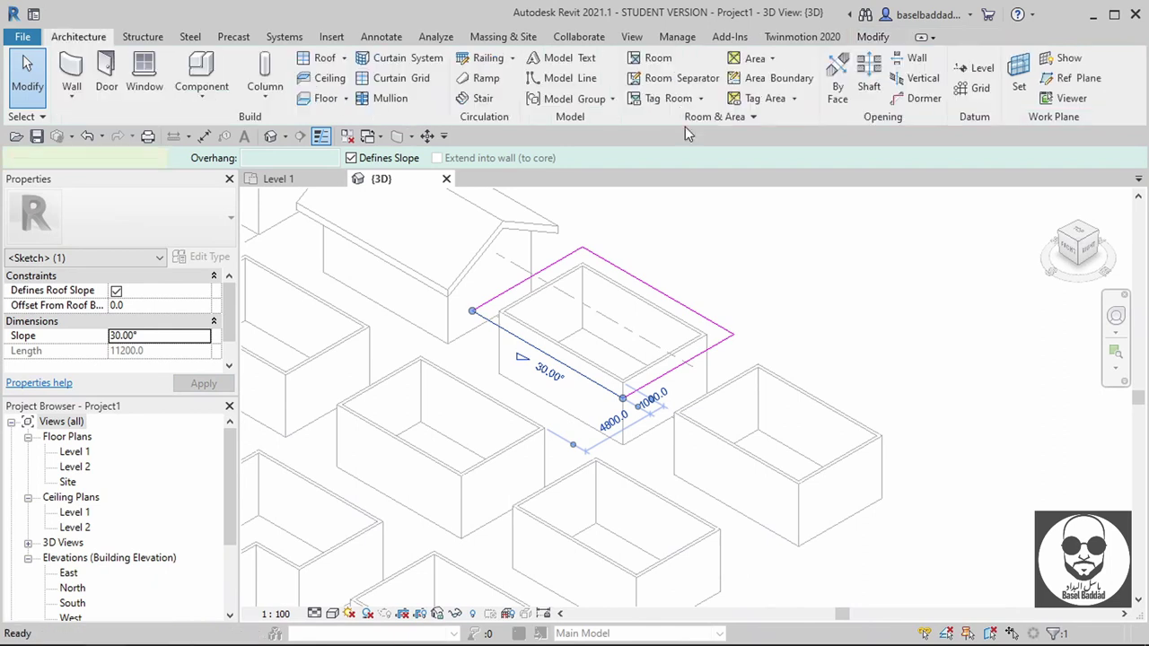
- Attach the box's four walls to the shed roof, then return to the Level 1 plan
mouse_move(821, 316)
middle_mouse_down()
mouse_move(830, 369)
mouse_move(818, 377)
middle_mouse_up()
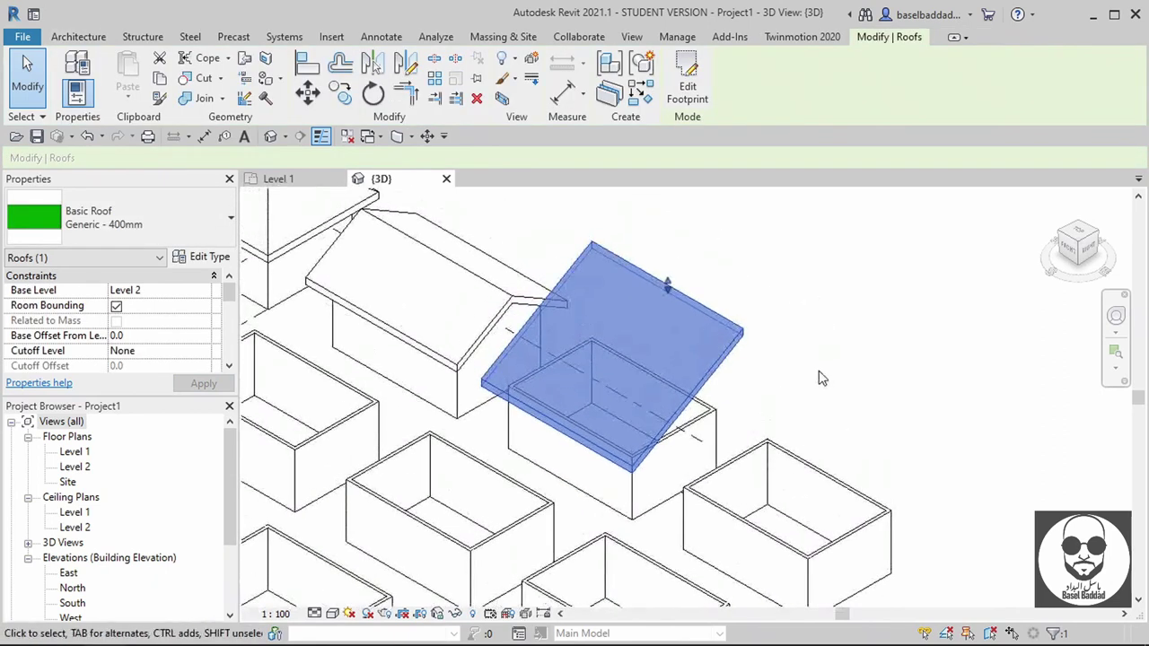
key("Tab")
left_click(719, 427)
left_click(802, 86)
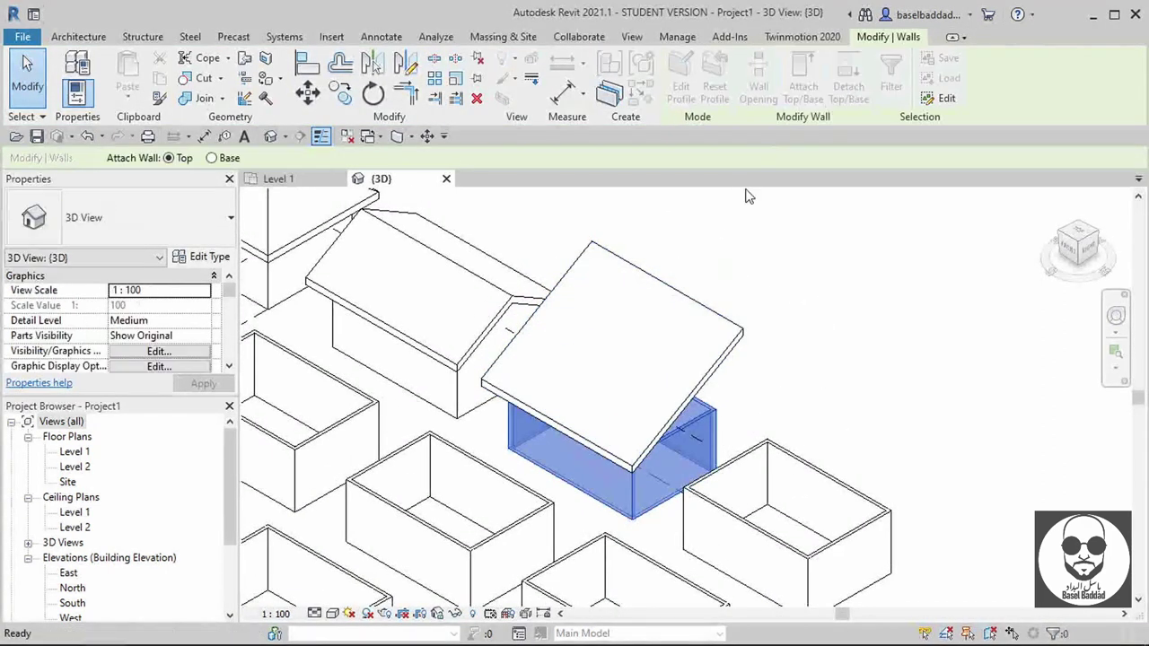
left_click(716, 313)
left_click(832, 375)
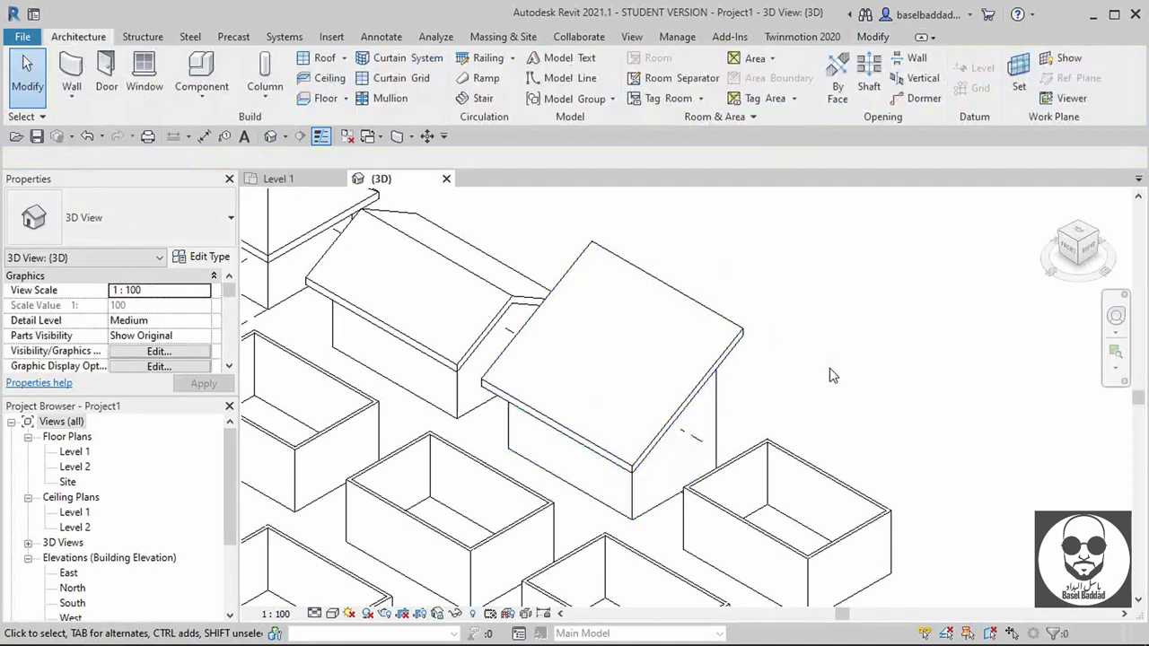
left_click(278, 178)
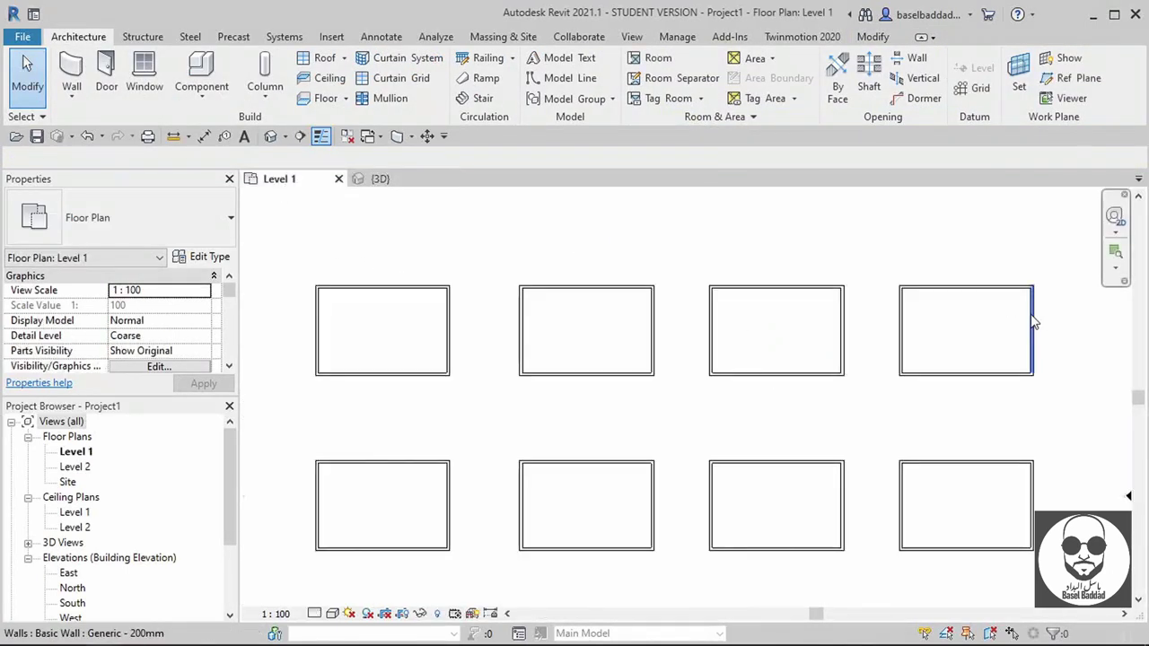
- Start a Level 2 footprint roof with a rectangle 1000 outside the next box's walls
middle_click_drag(1009, 308, 904, 295)
left_click(325, 58)
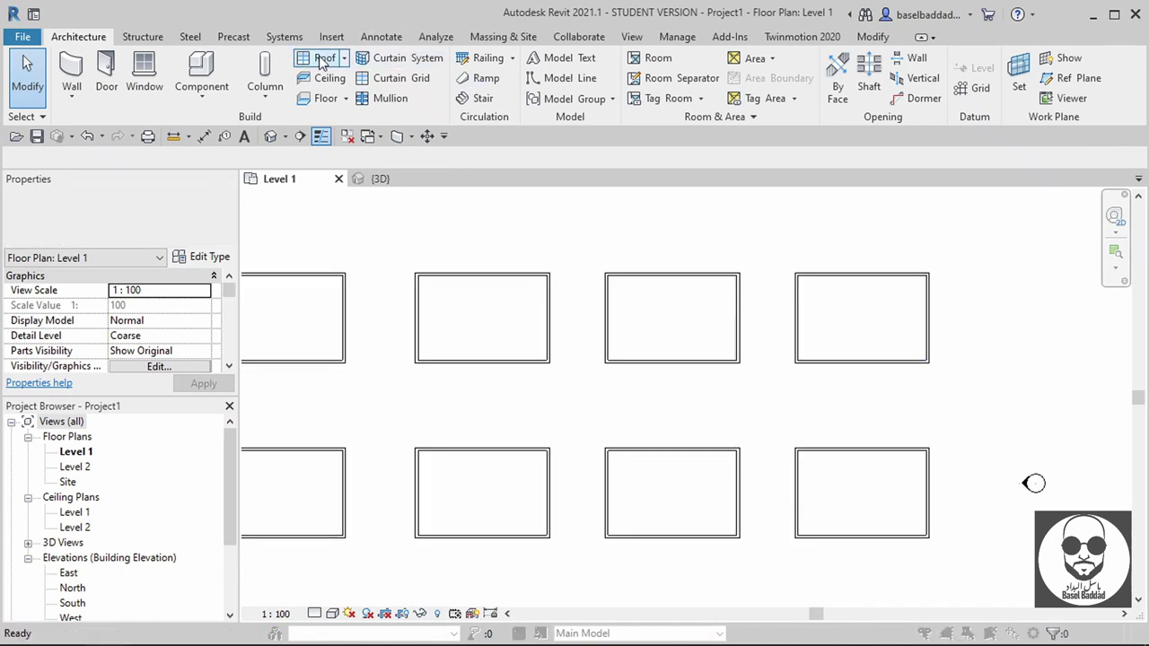
left_click(588, 371)
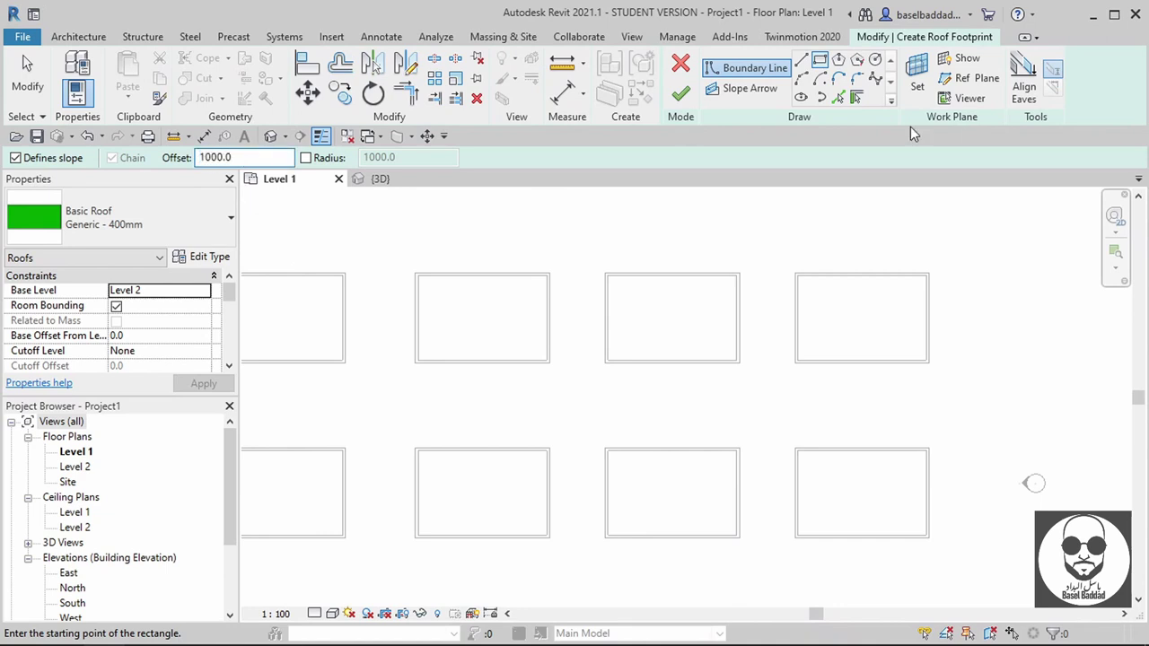
scroll(978, 220, "up", 2)
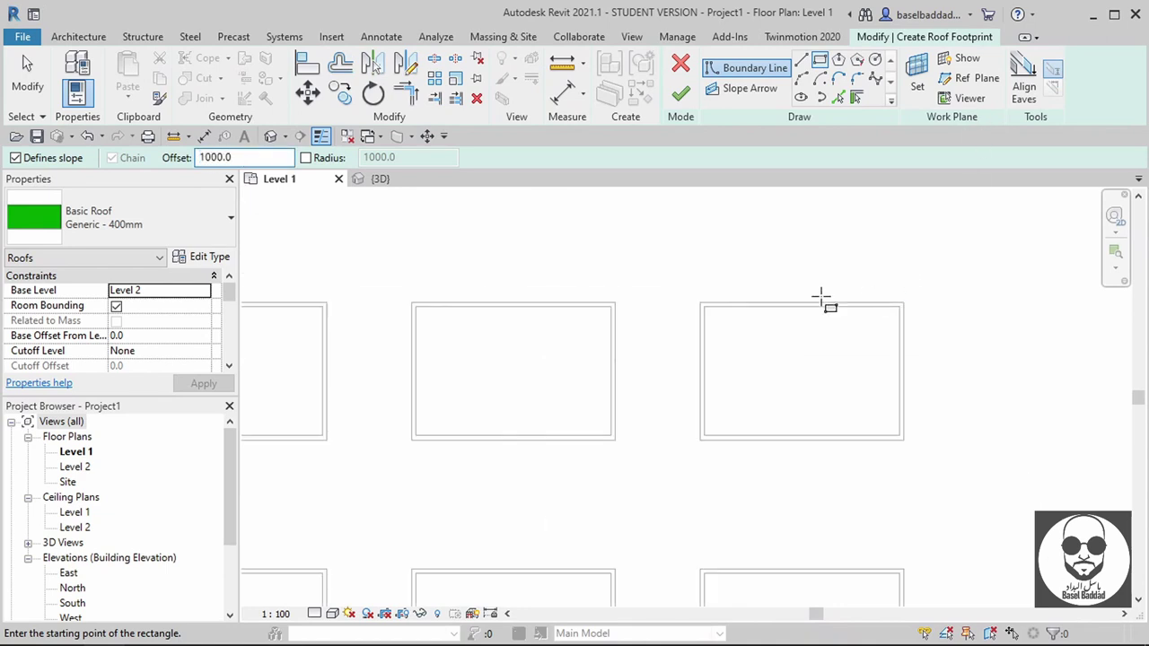
left_click(701, 305)
left_click(904, 438)
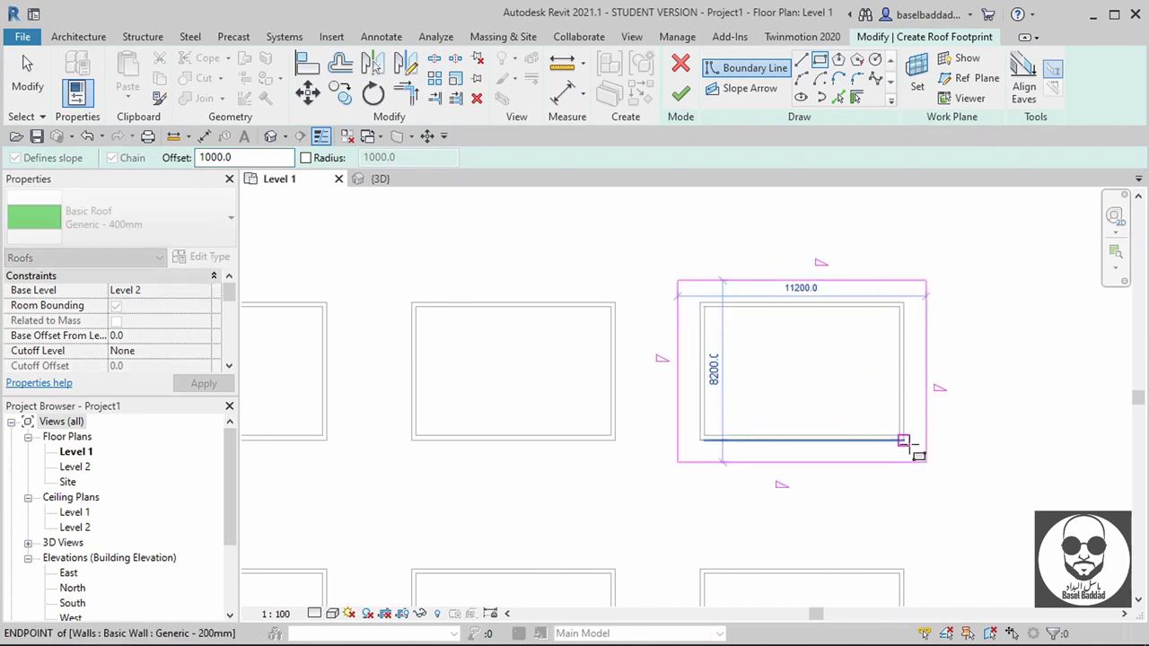
- Draw a horizontal boundary line across the footprint between the side edges' midpoints
left_click(801, 59)
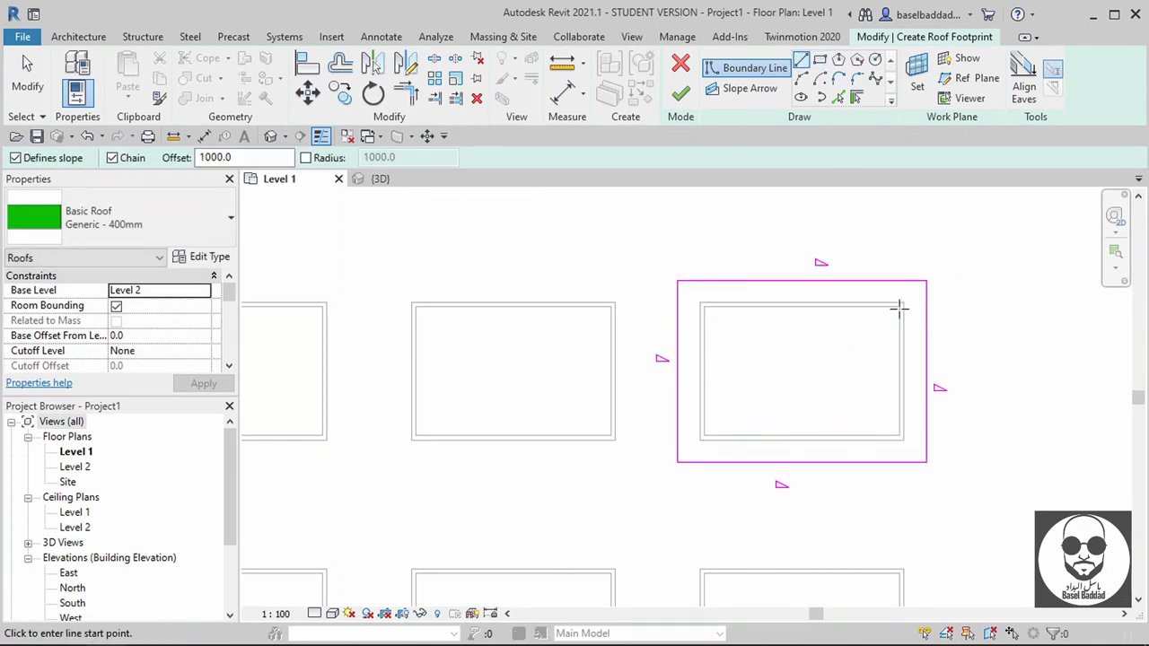
left_click(926, 371)
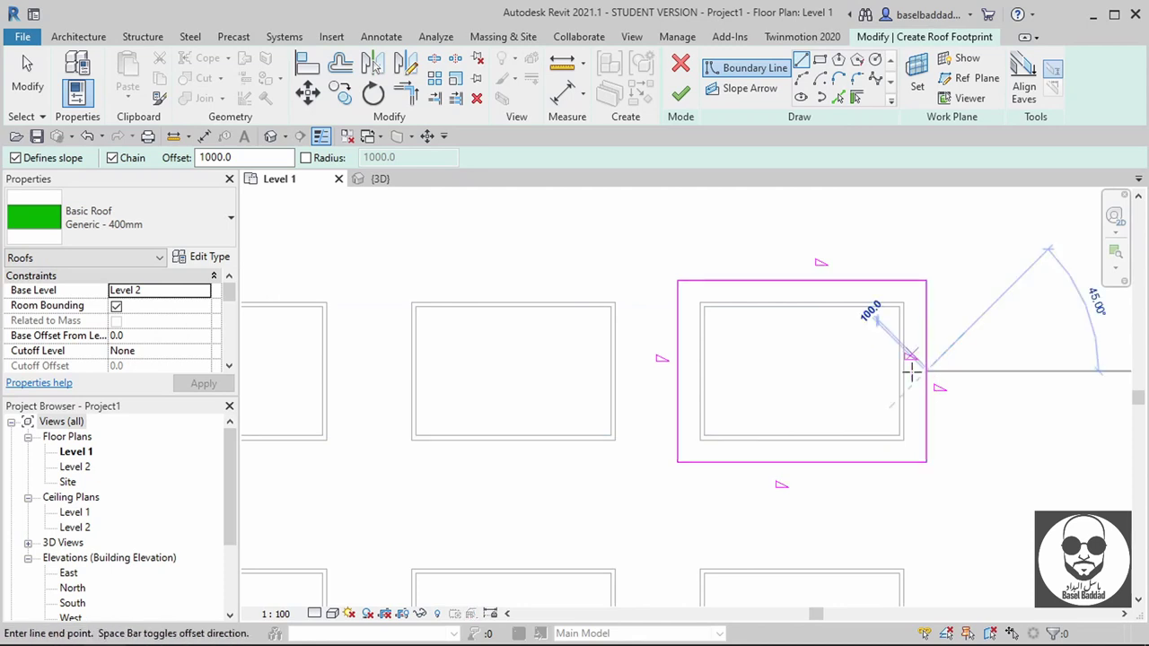
left_click(678, 370)
left_click(340, 65)
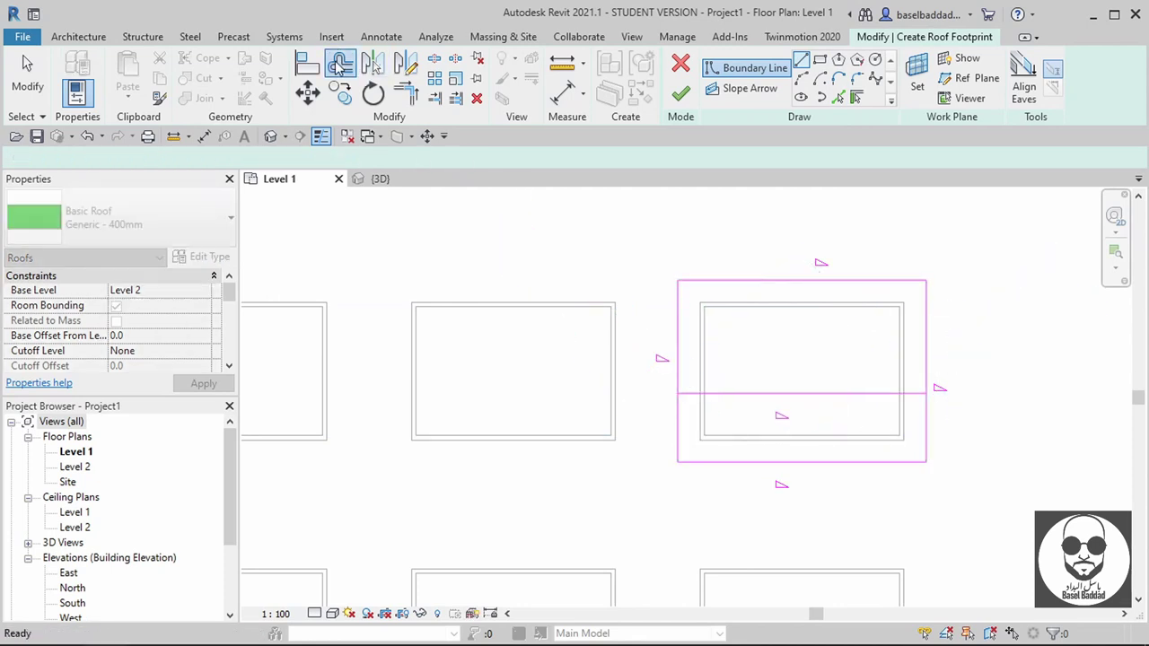
left_click(339, 64)
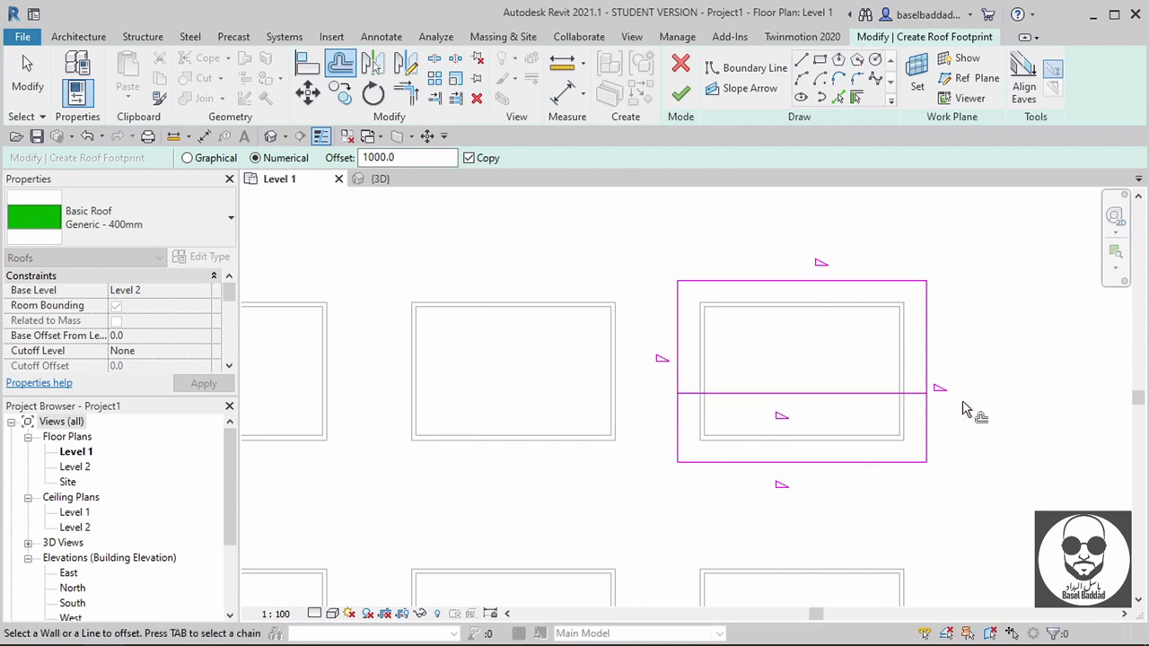
key("ctrl+z")
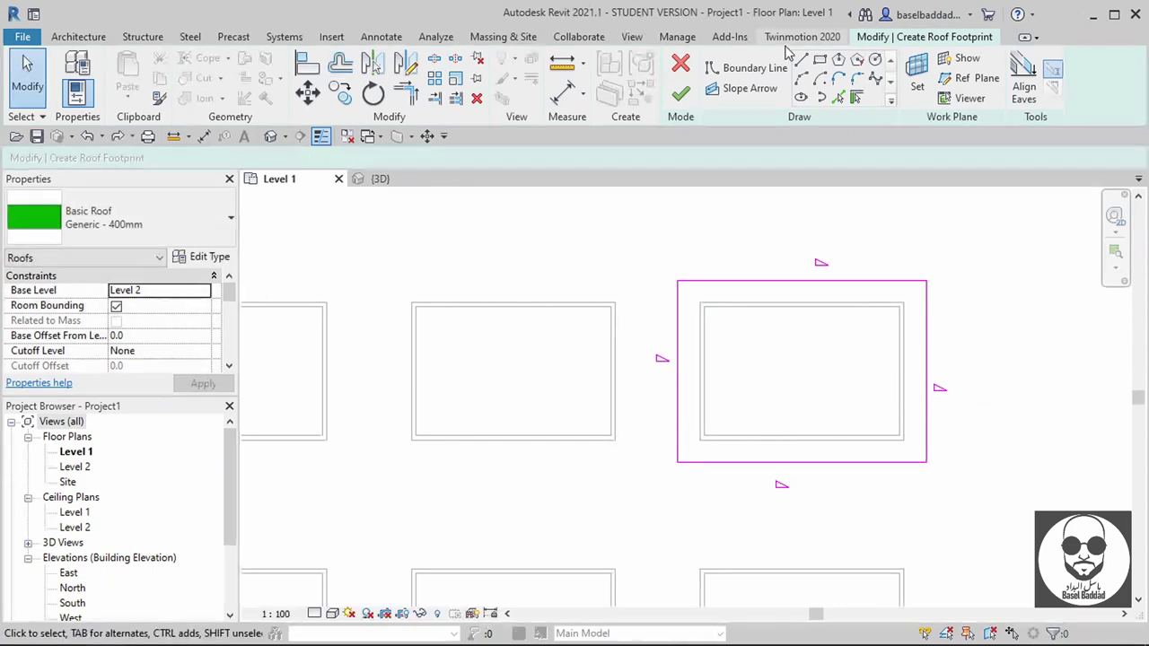
key("l")
key("i")
left_click(927, 371)
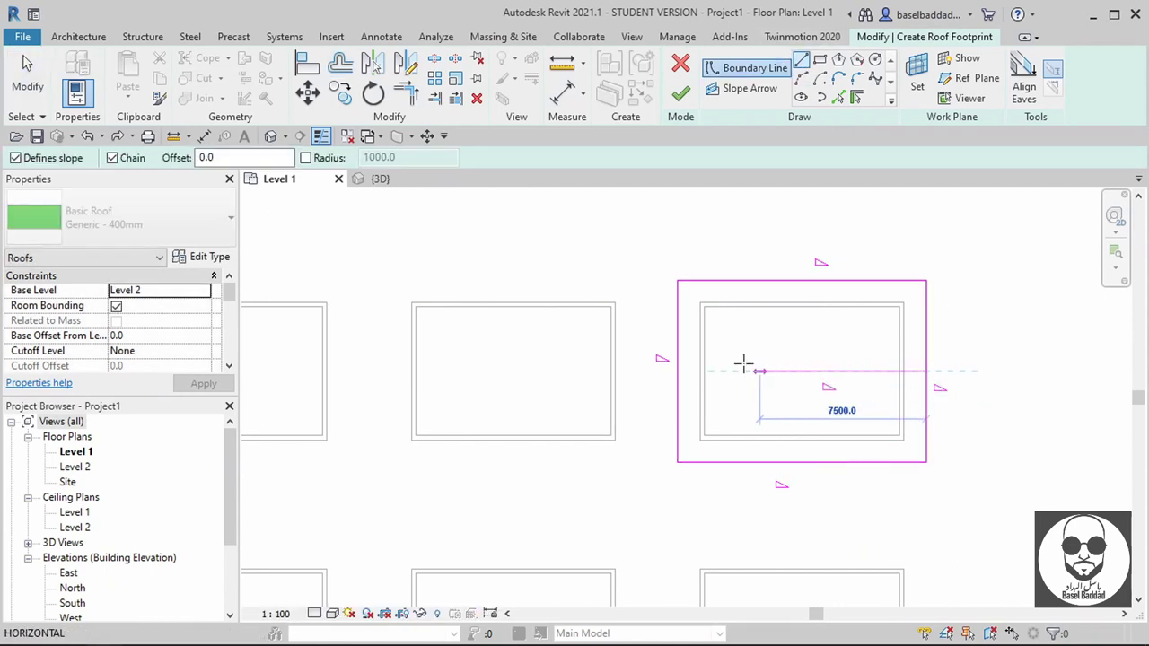
left_click(677, 368)
key("Escape")
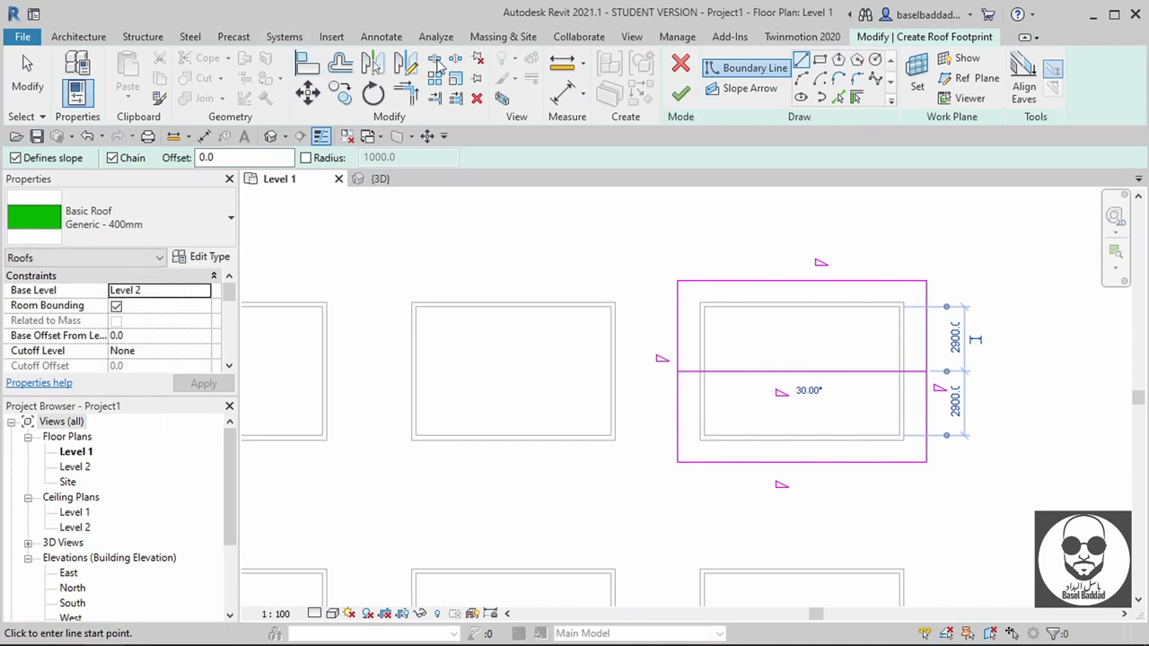
left_click(352, 70)
left_click(349, 70)
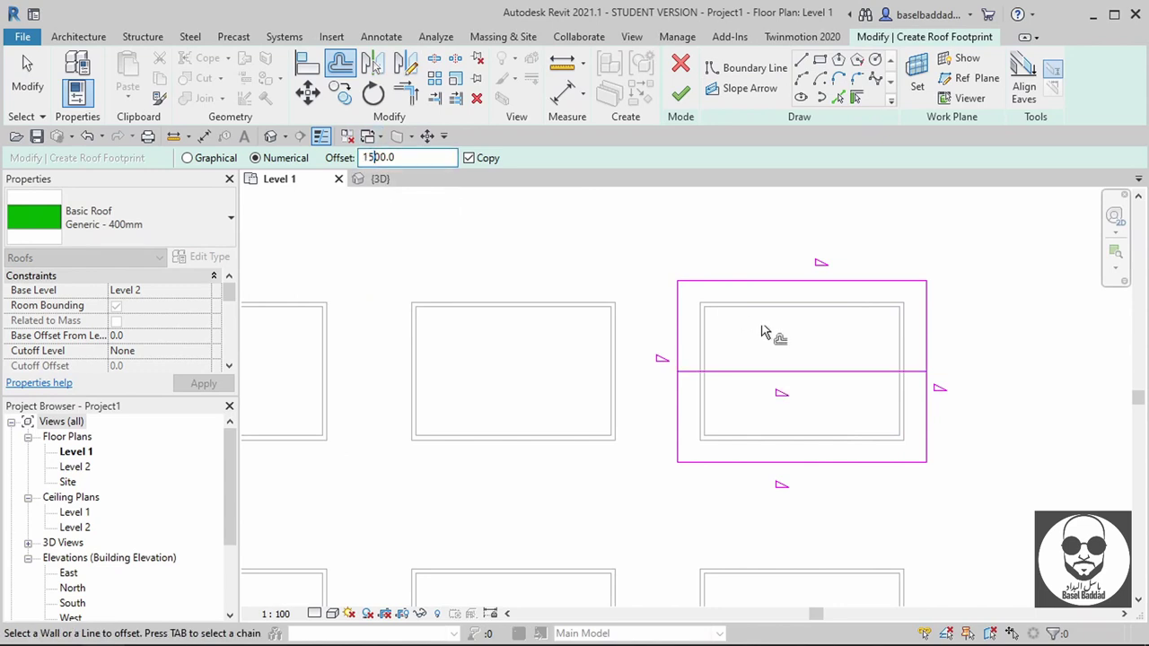
- Copy the midline 1500 above and below, then split both side edges at those lines
left_click(763, 366)
left_click(745, 381)
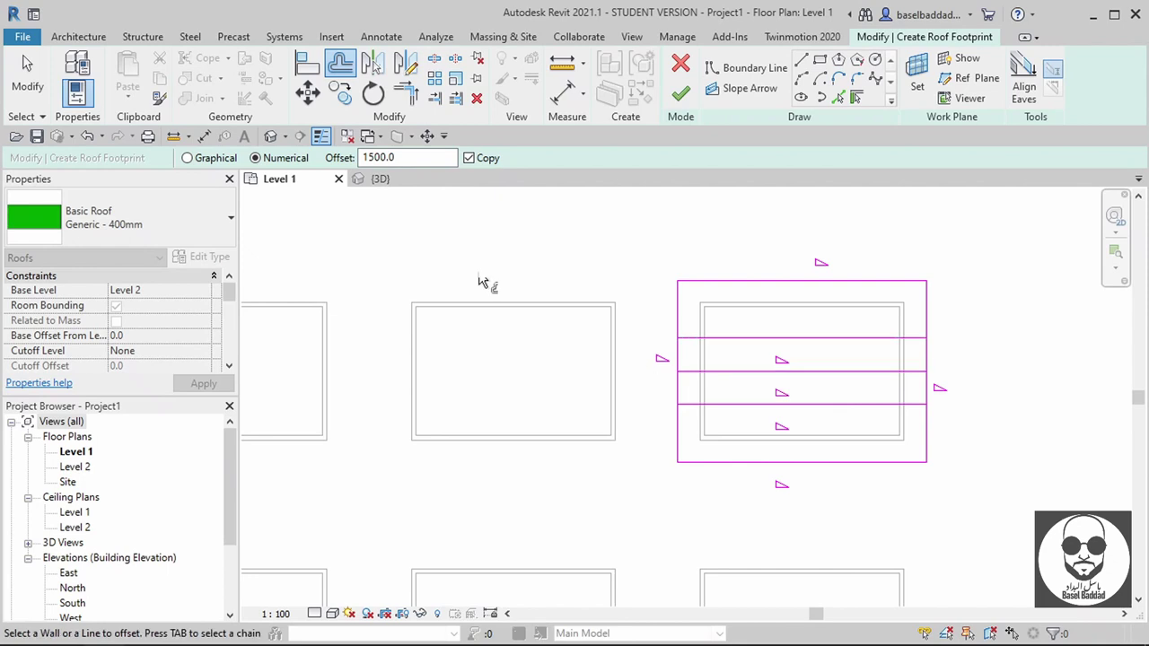
left_click(435, 58)
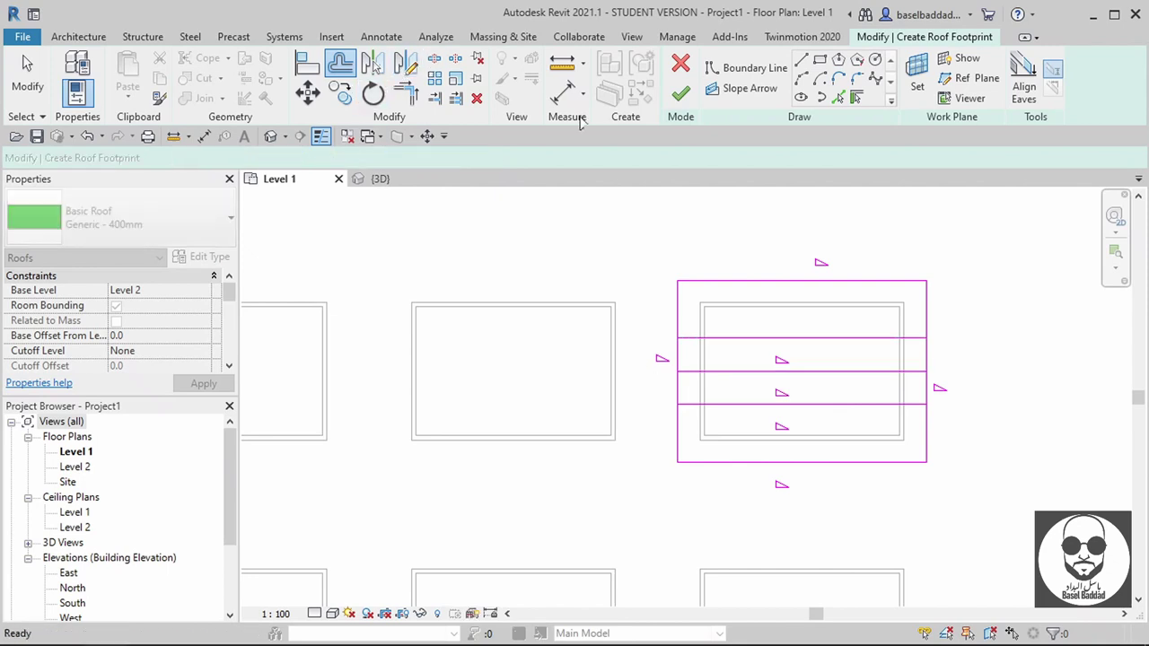
left_click(926, 338)
left_click(927, 404)
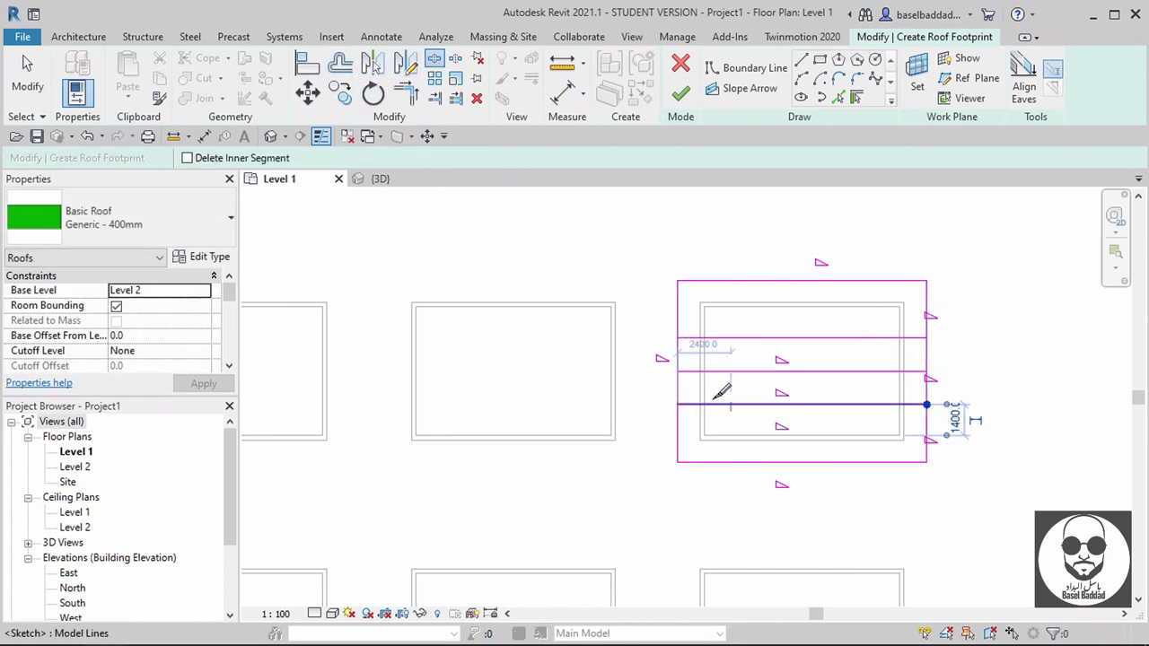
left_click(678, 404)
left_click(678, 338)
key("Escape")
- Delete the three horizontal lines, make the end segments non-sloping, and finish the roof
left_click_drag(826, 422, 823, 423)
key("Delete")
left_click_drag(976, 305, 808, 319)
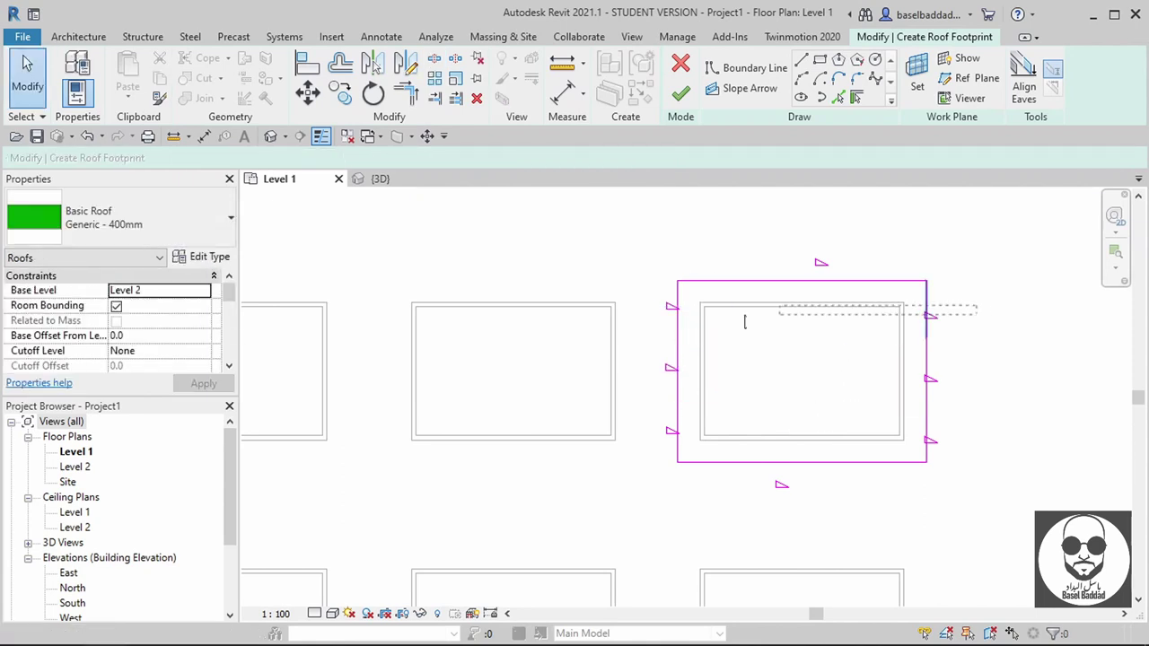
left_click_drag(673, 321, 675, 322)
left_click_drag(963, 425, 662, 431)
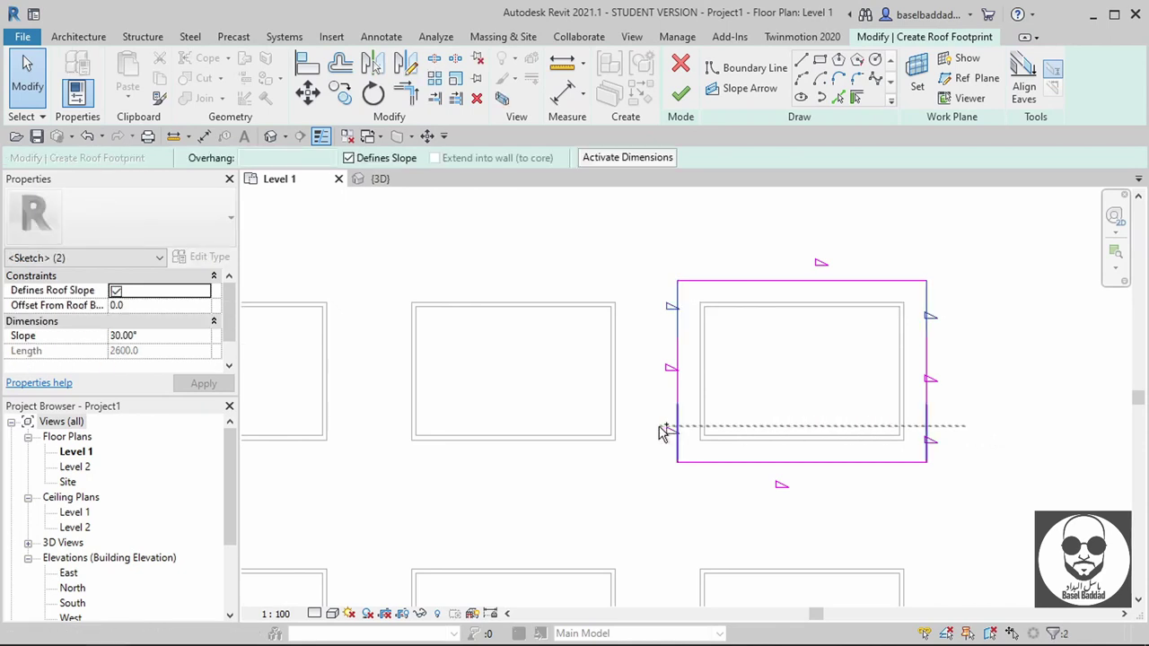
left_click(366, 160)
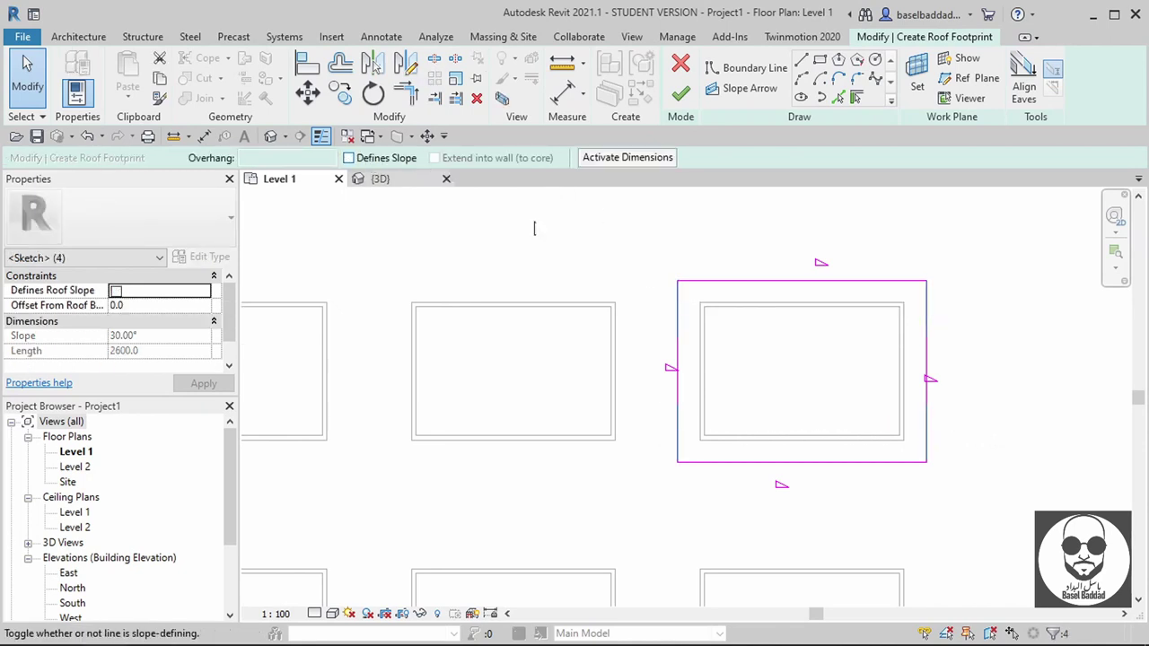
left_click_drag(994, 362, 804, 386)
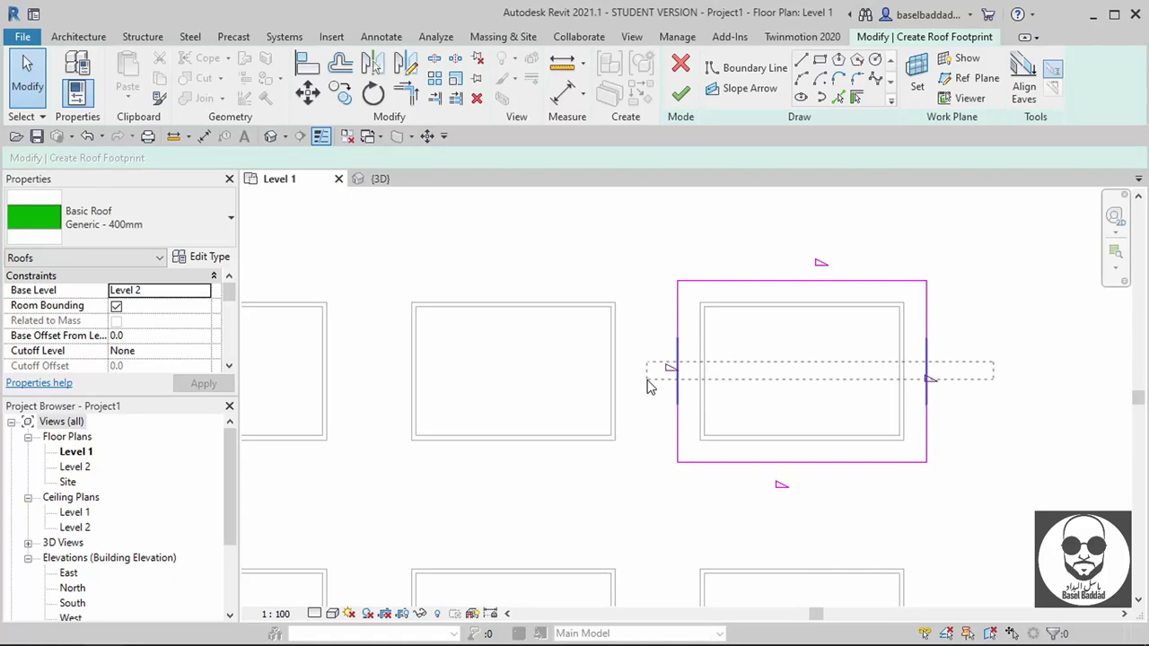
left_click_drag(651, 386, 643, 388)
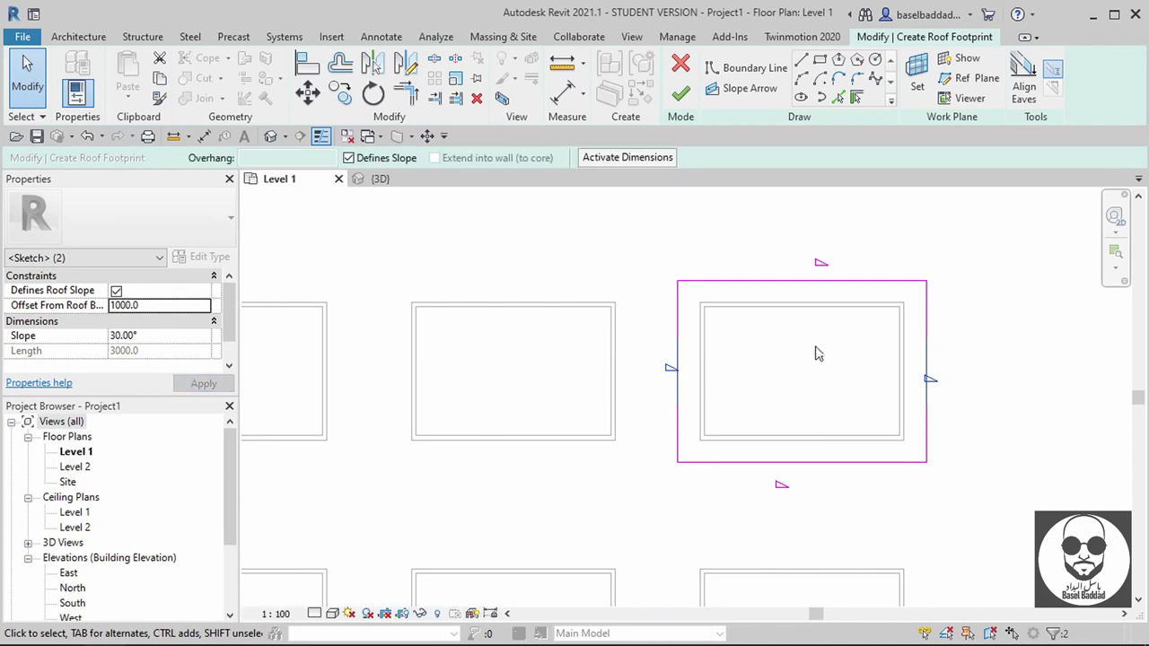
left_click(680, 94)
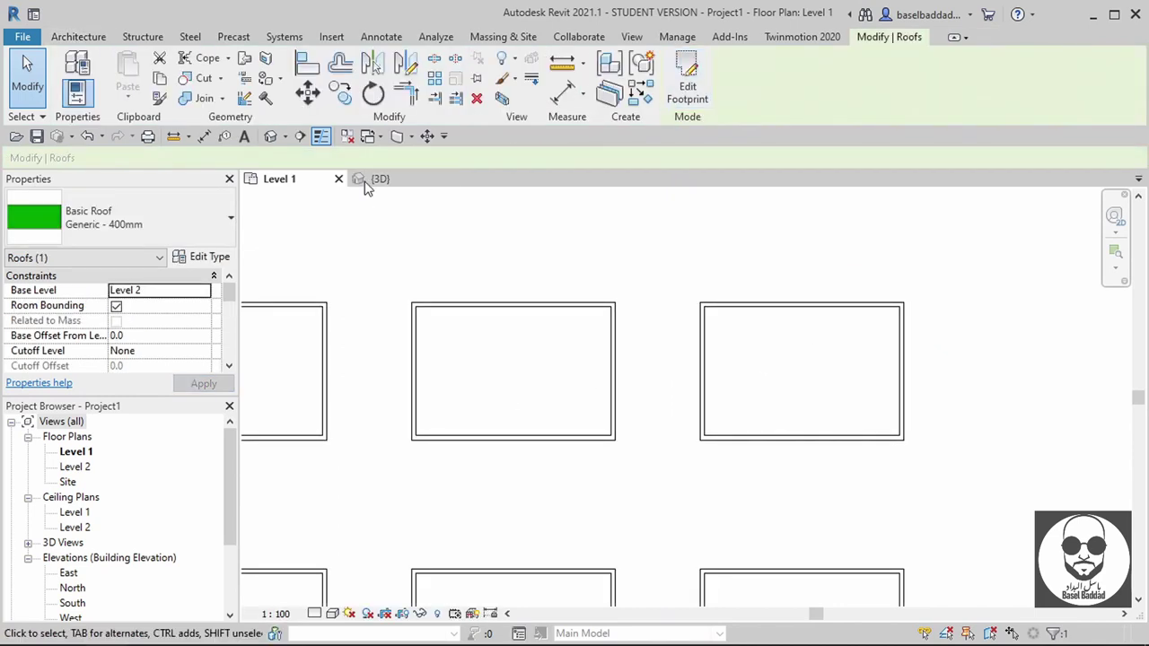
- Orbit the 3D view to review the finished roofs, then return to the Level 1 plan
left_click(369, 180)
left_click(955, 454)
mouse_move(963, 608)
middle_mouse_down("shift")
mouse_move(961, 562)
mouse_move(936, 547)
mouse_move(910, 495)
middle_mouse_up("shift")
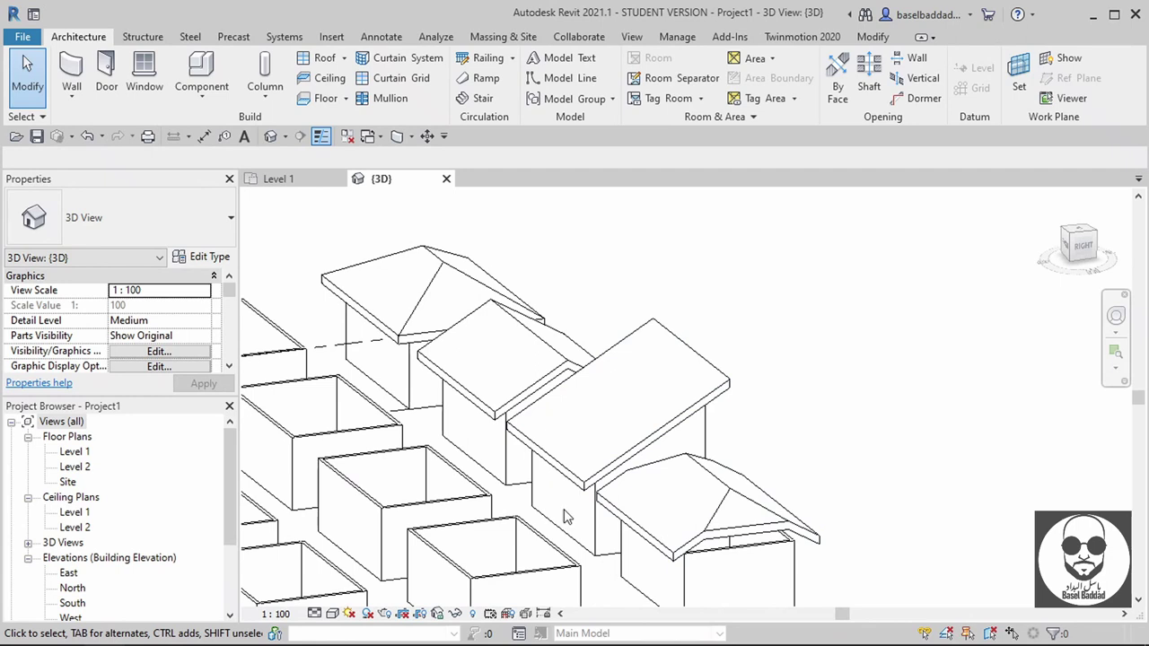
middle_click_drag(566, 516, 557, 186, "shift")
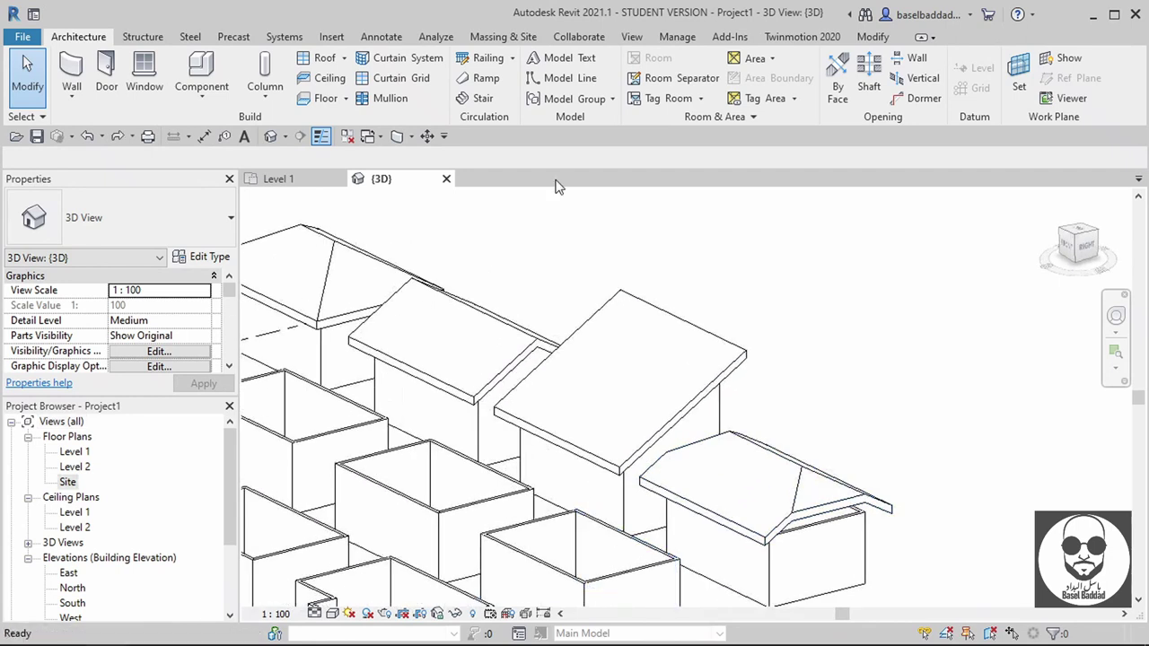
left_click(274, 183)
left_click(319, 58)
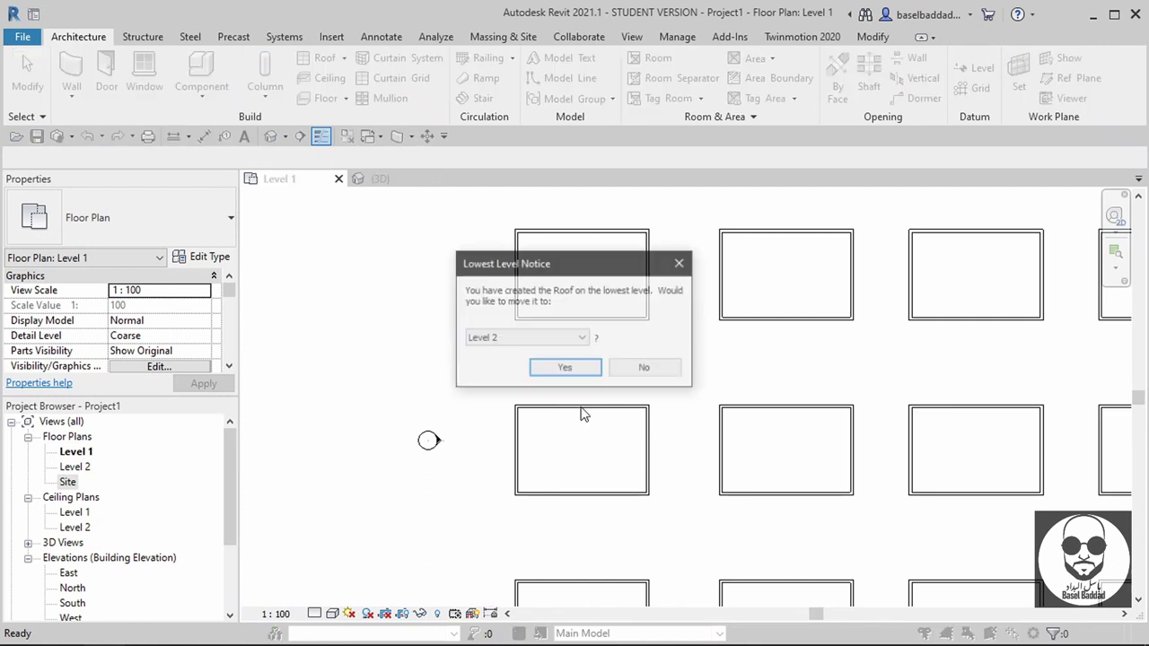
- Start a Level 2 roof and sketch its outer rectangle 500 beyond the building's walls
left_click(564, 368)
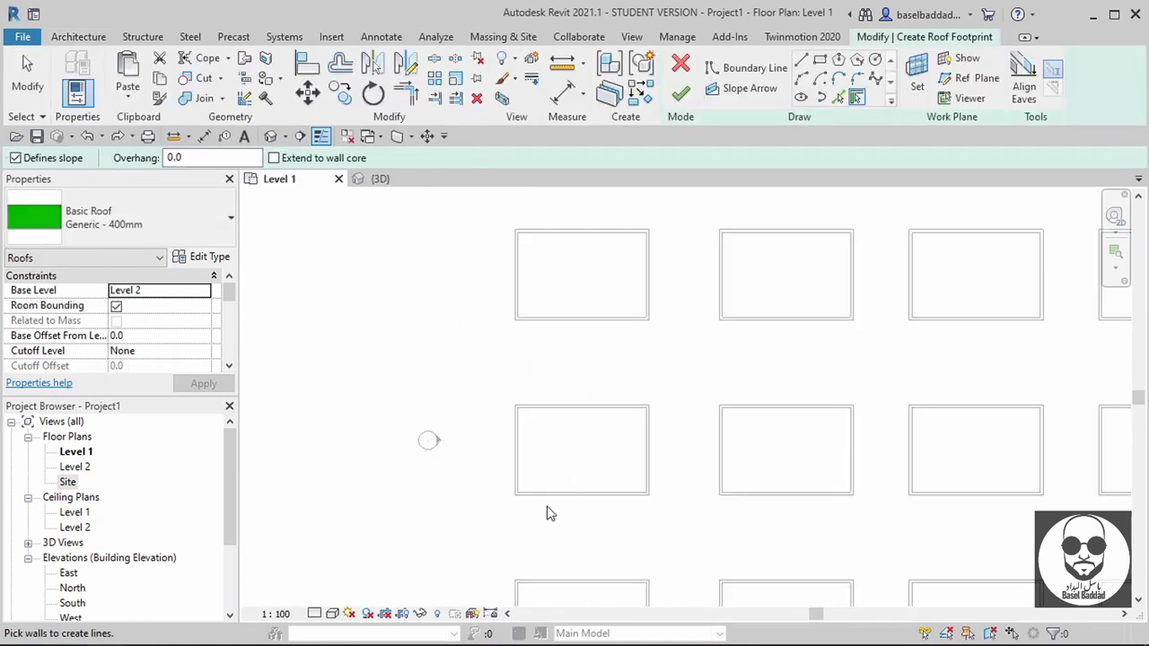
left_click(820, 58)
scroll(574, 488, "up", 3)
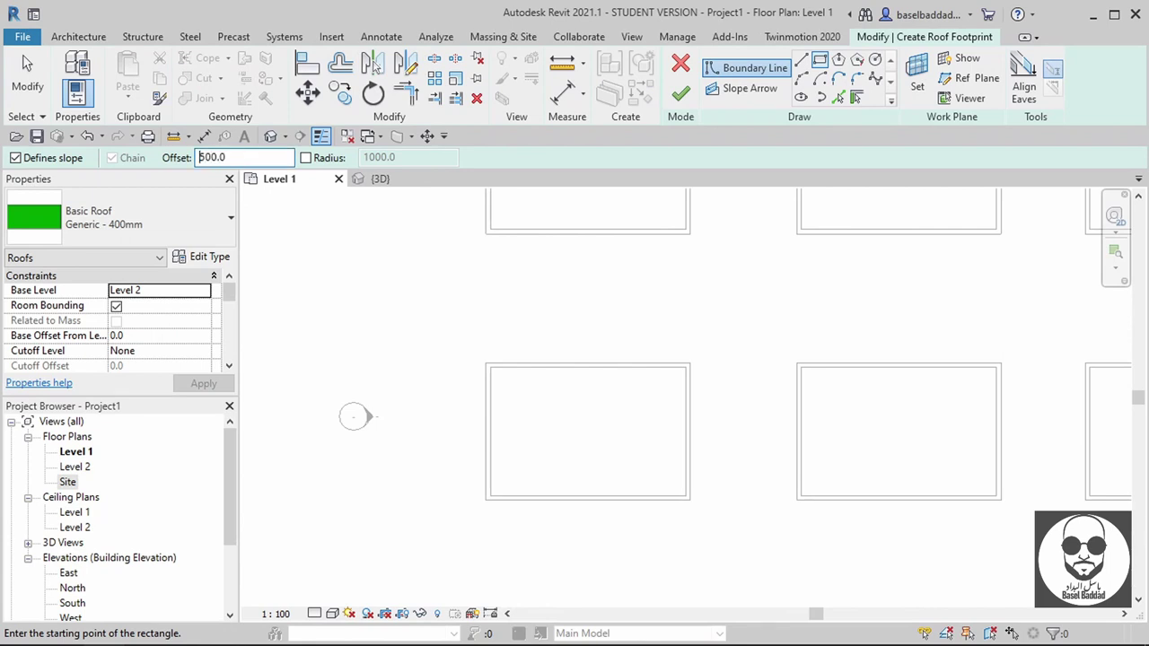
left_click(486, 364)
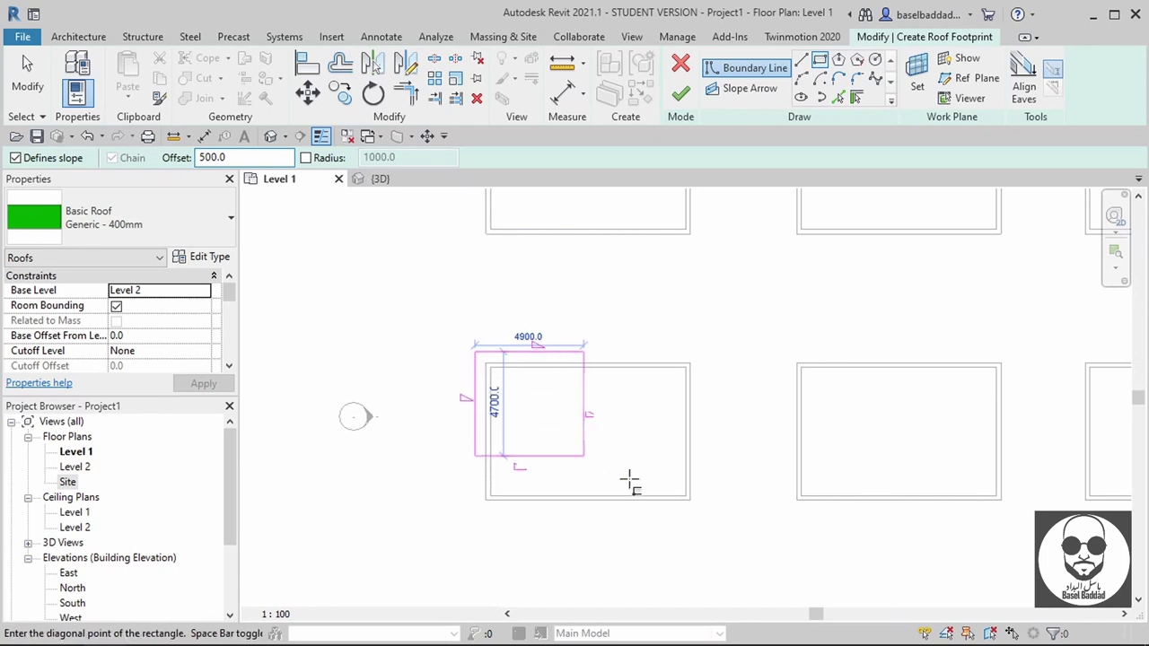
left_click(688, 498)
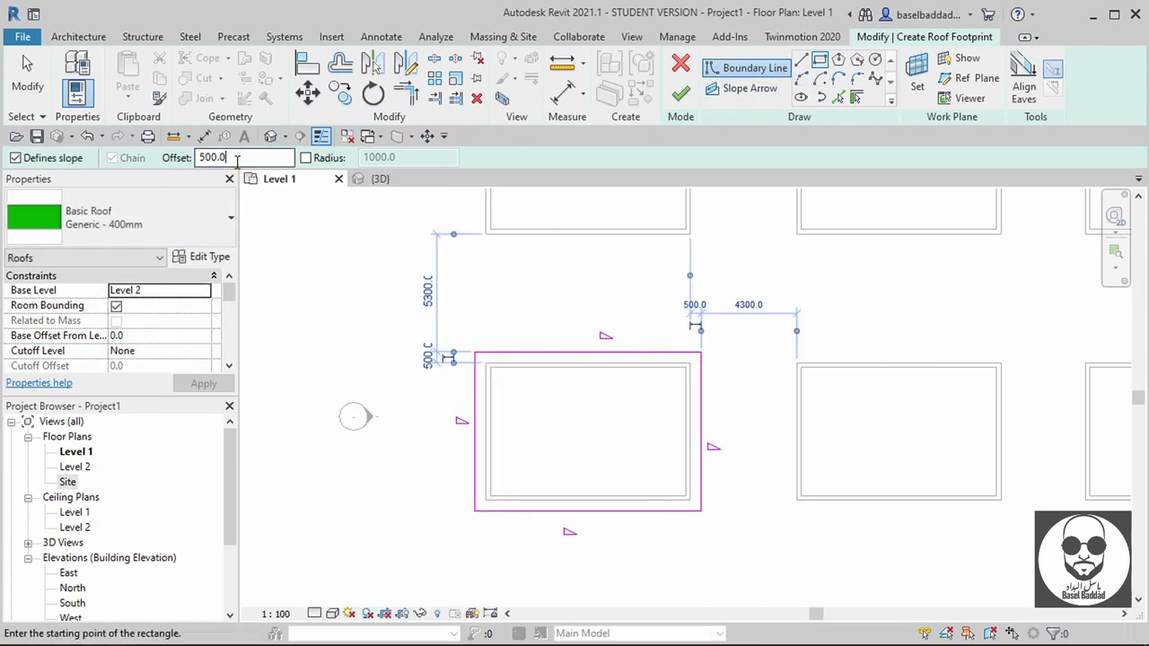
- Add an inner rectangle offset 1000 inward and make its four lines non-sloping
type("100")
key("Return")
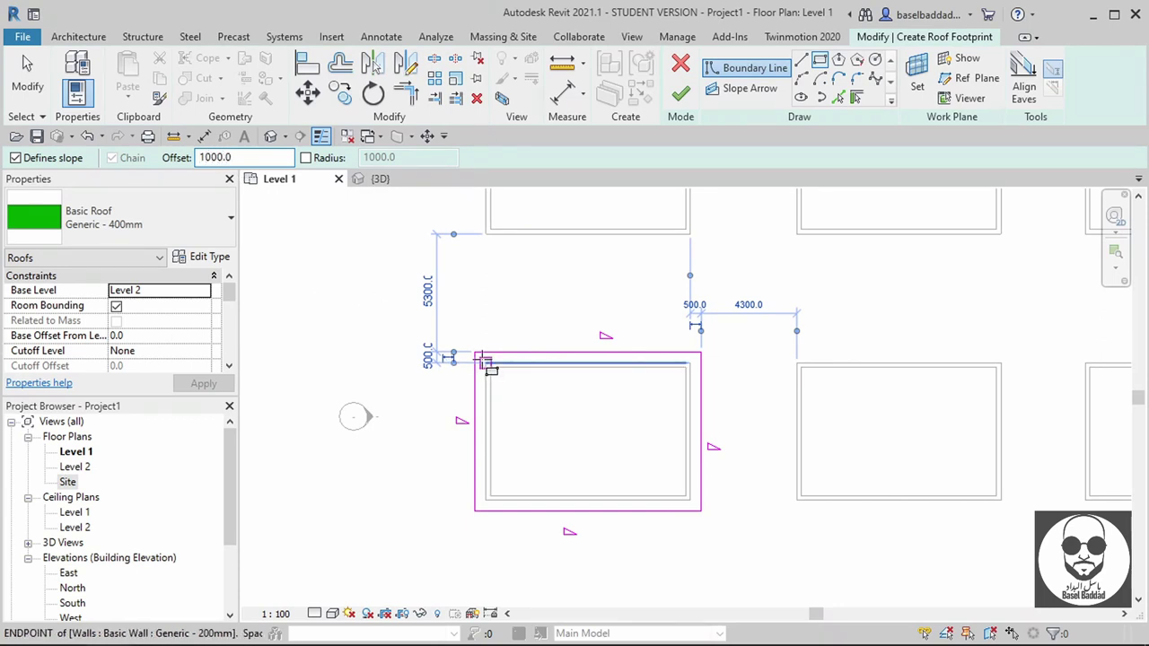
left_click(487, 364)
left_click(689, 500)
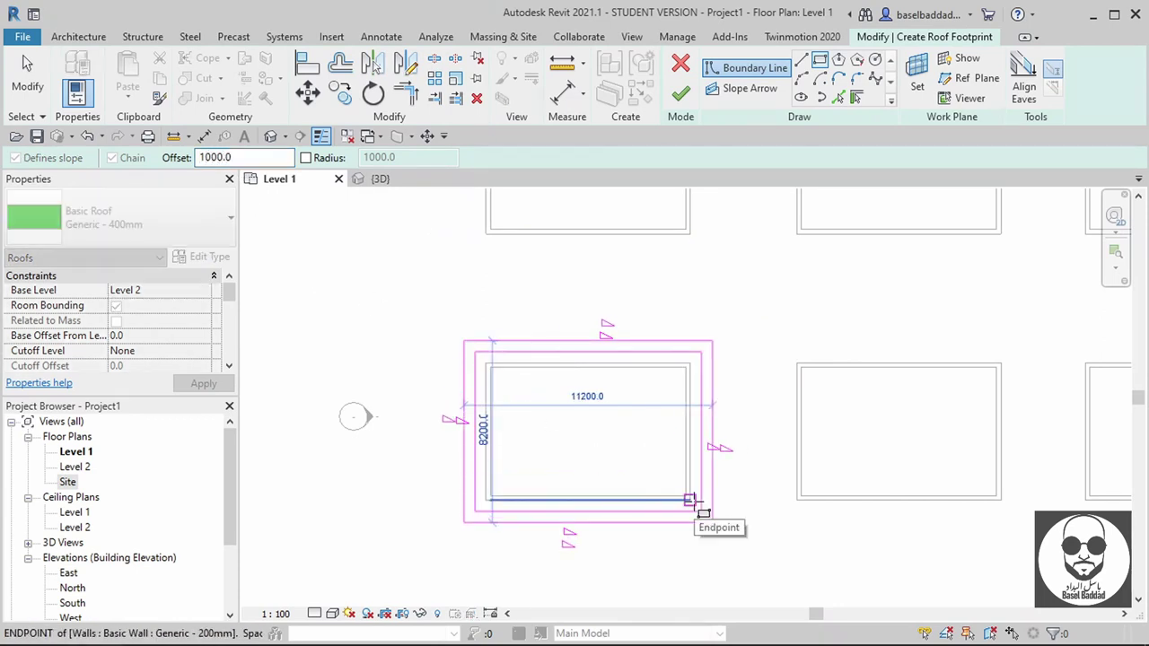
key("space")
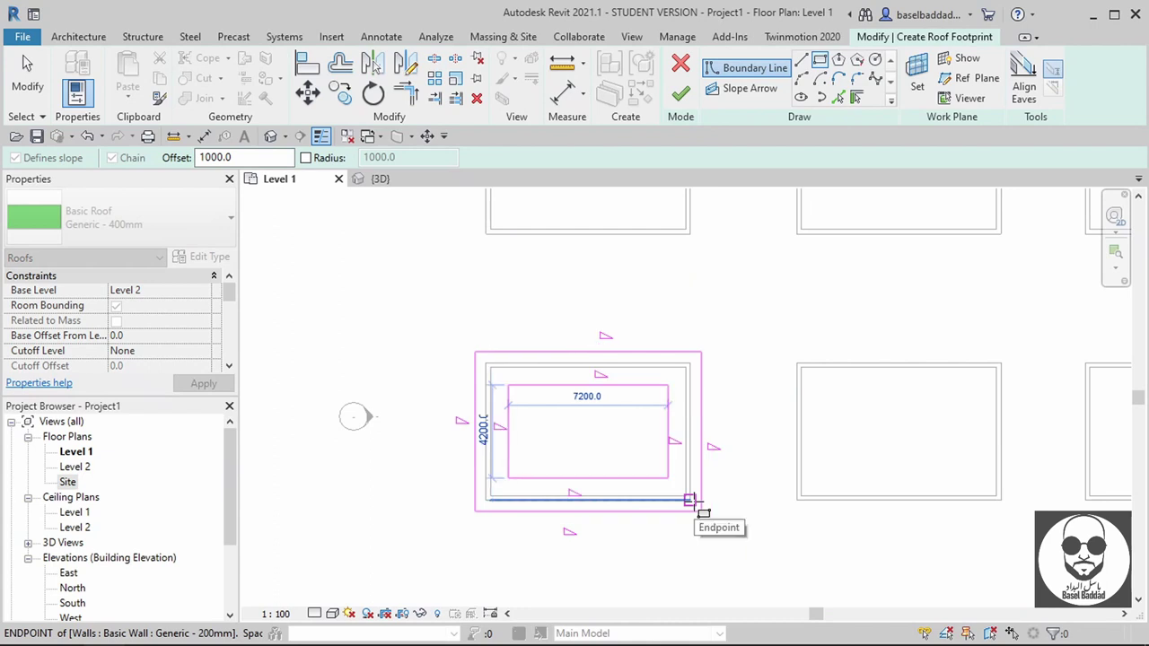
key("Escape")
key("Escape")
mouse_move(686, 495)
left_mouse_down()
mouse_move(516, 413)
mouse_move(480, 384)
mouse_move(491, 385)
left_mouse_up()
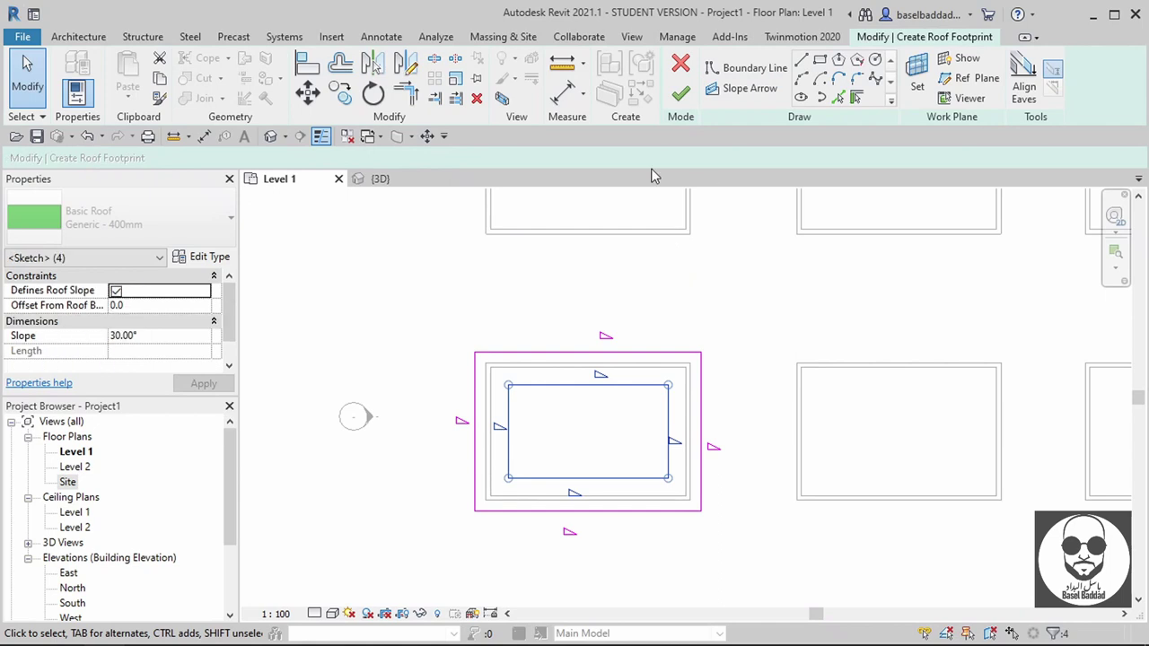
left_click(348, 158)
key("Escape")
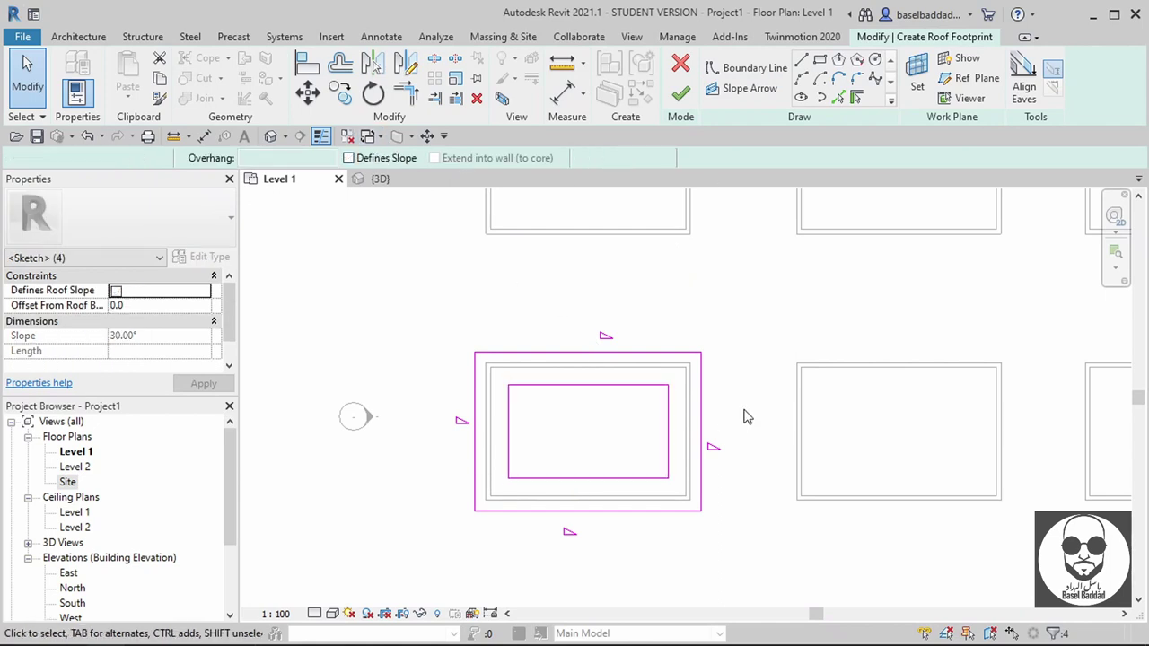
- Make the outer left and right edges non-sloping and finish the roof sketch
left_click(701, 423)
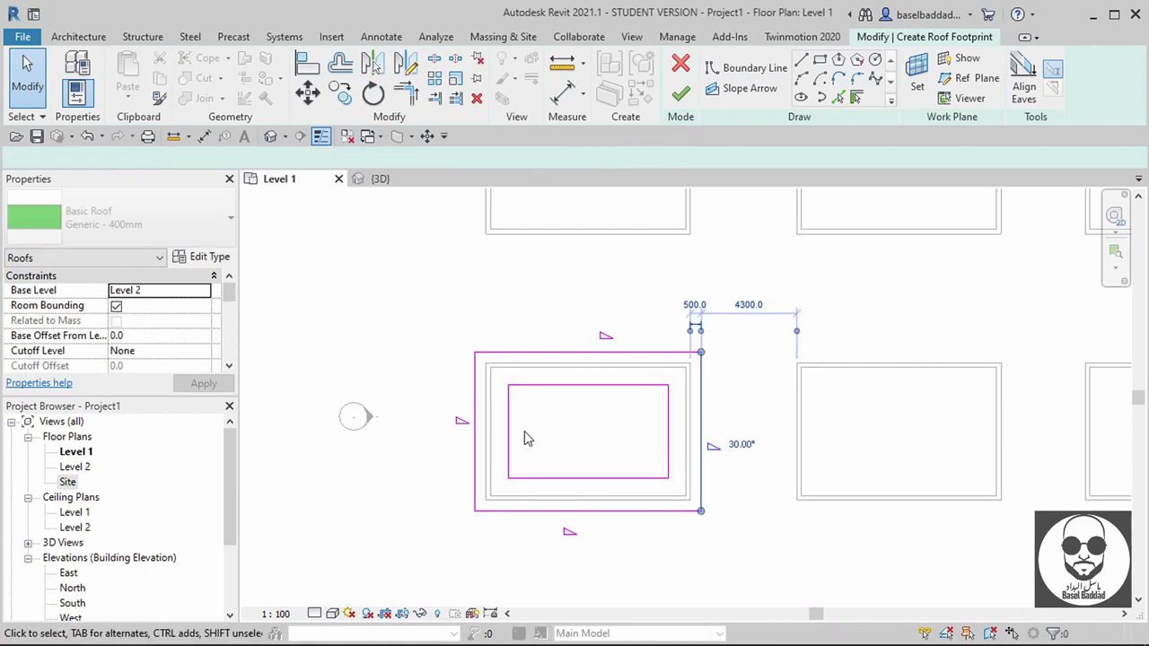
left_click(475, 440, "ctrl")
left_click(380, 160)
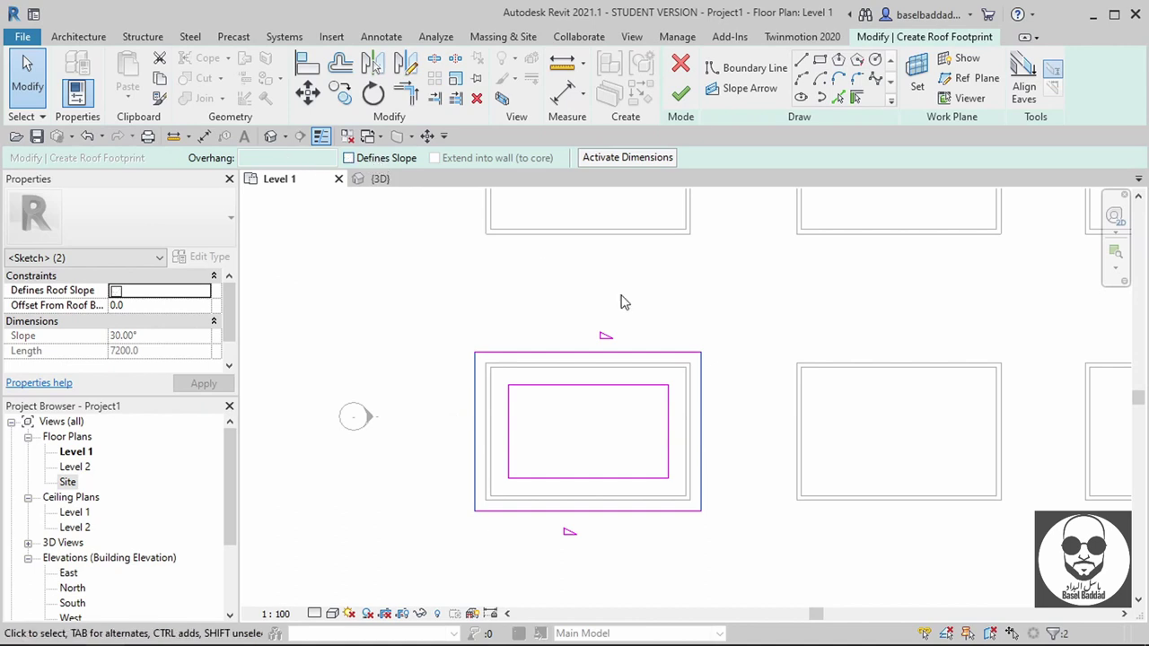
left_click(687, 104)
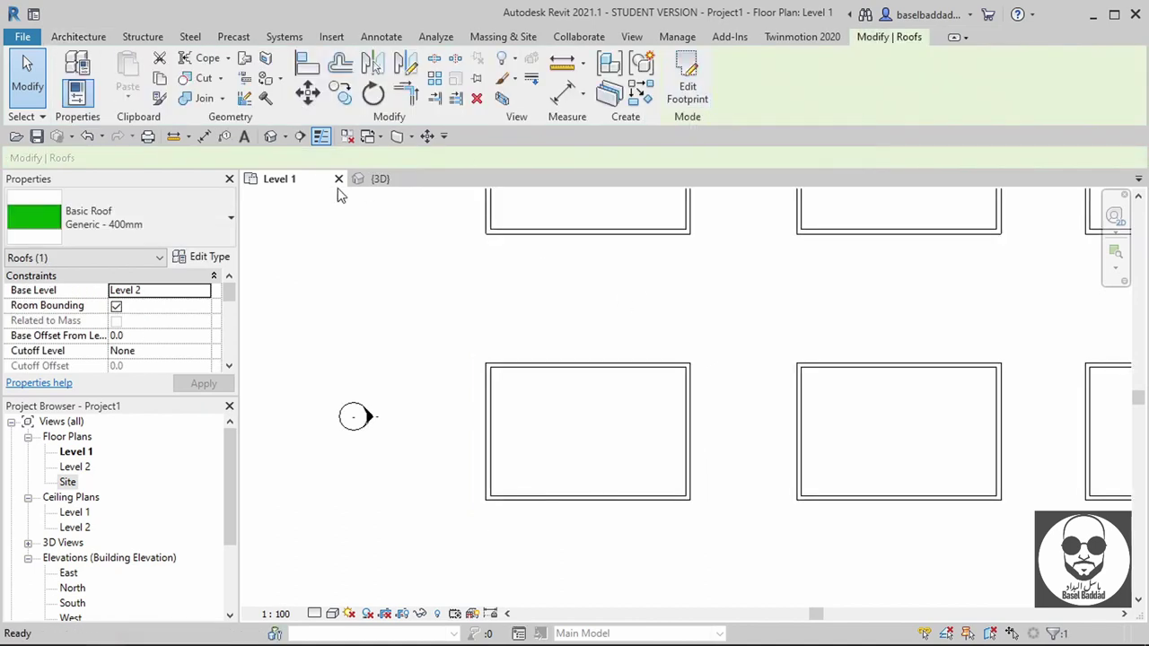
- Check the roof with its central opening in 3D, then return to the Level 1 plan
left_click(387, 179)
middle_click_drag(539, 306, 699, 391)
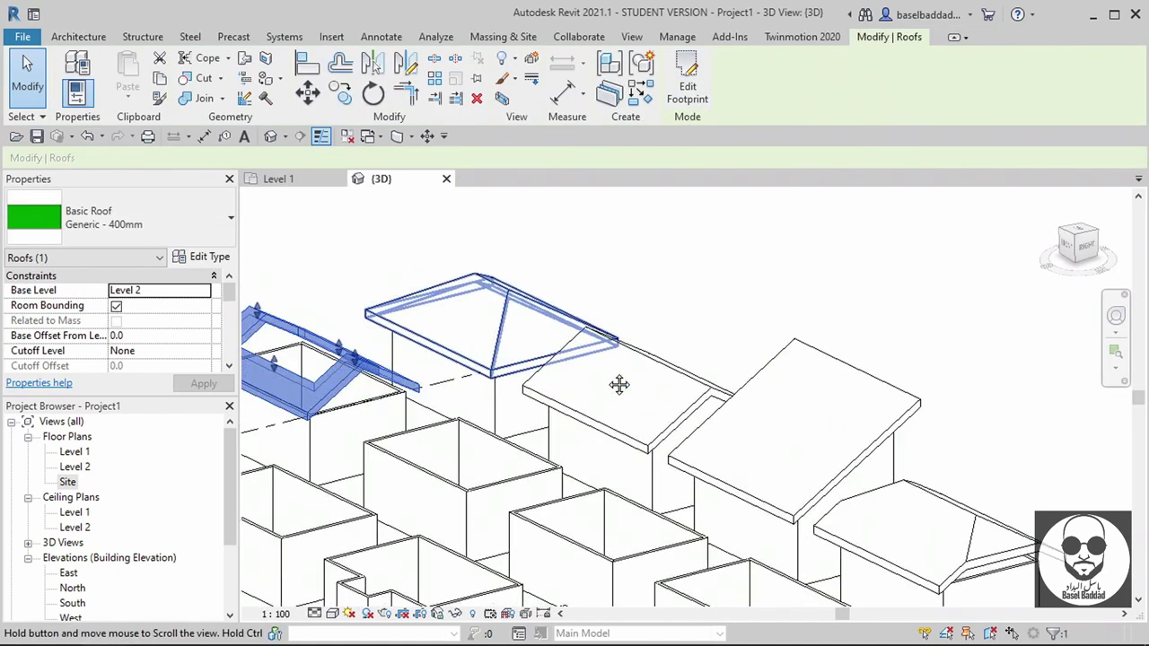
left_click(486, 290)
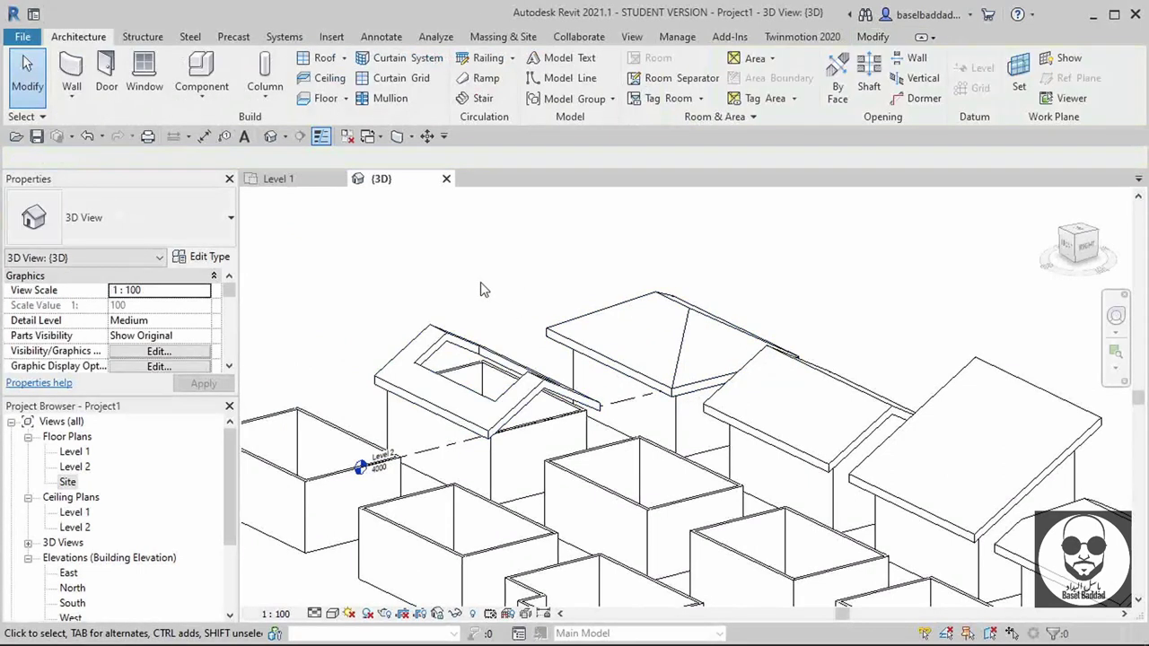
left_click(290, 181)
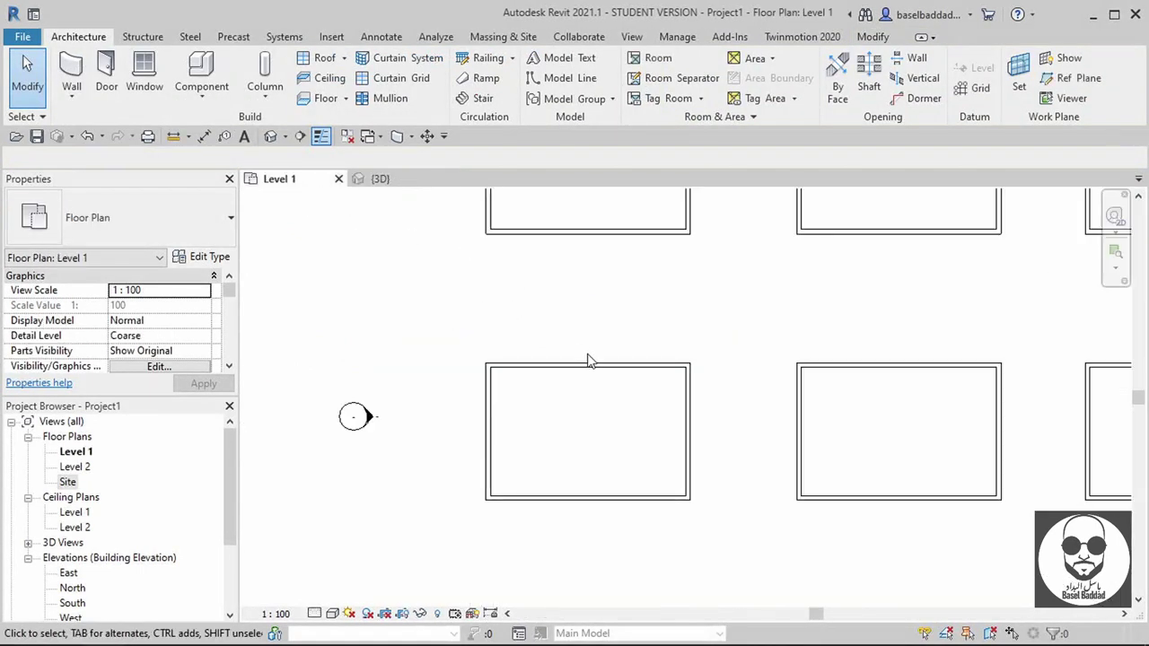
- In the Site plan, add a 7200×4200 Level 2 footprint roof over the opening with non-sloping short edges
double_click(69, 483)
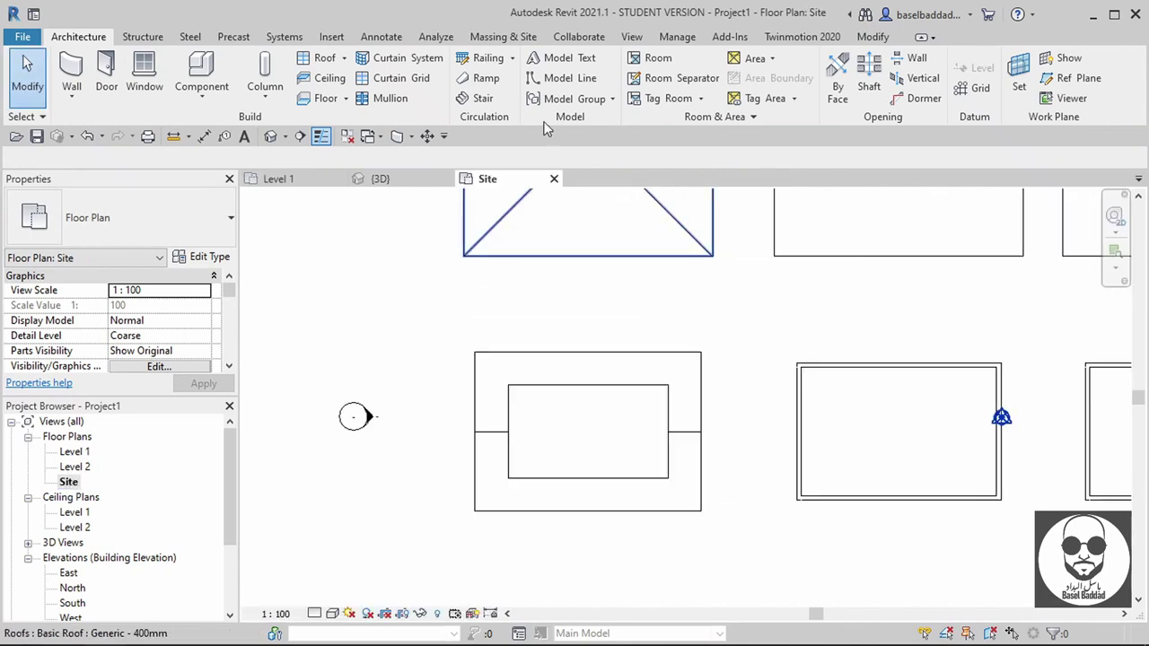
left_click(304, 67)
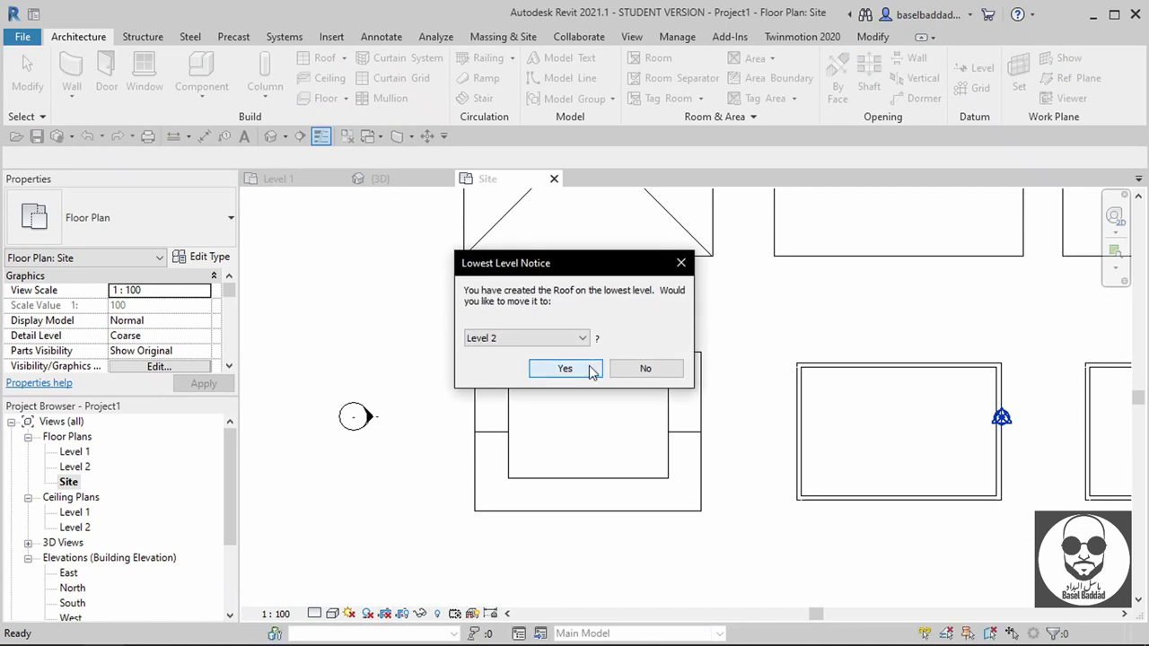
left_click(564, 368)
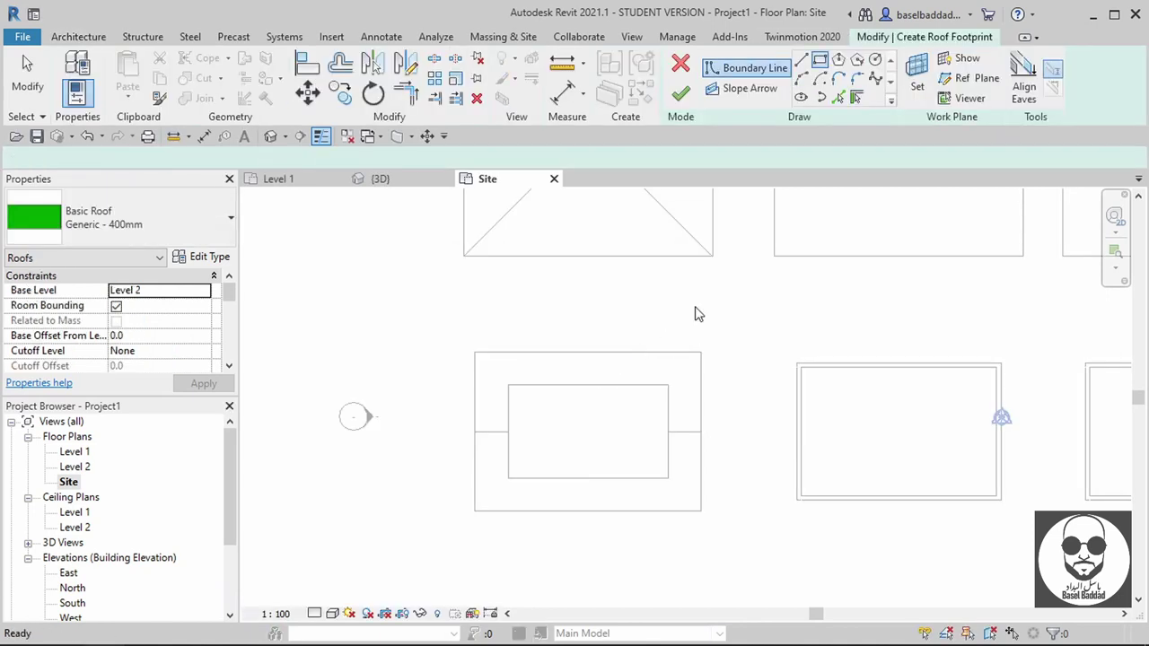
left_click(509, 385)
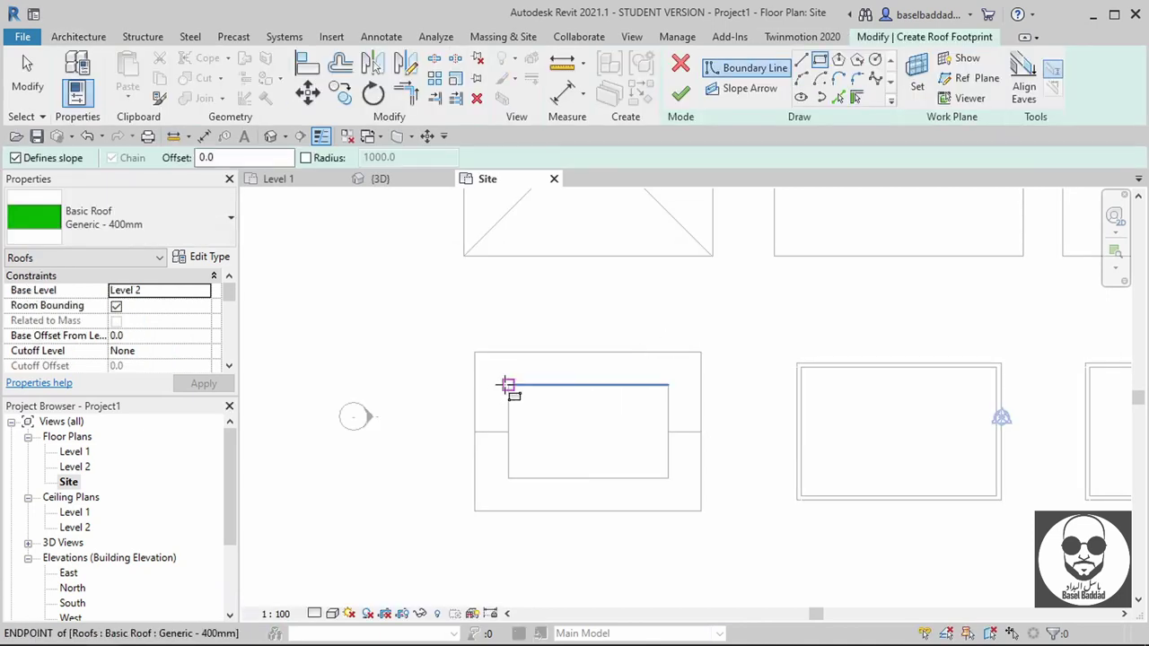
left_click(668, 478)
key("Escape")
key("Escape")
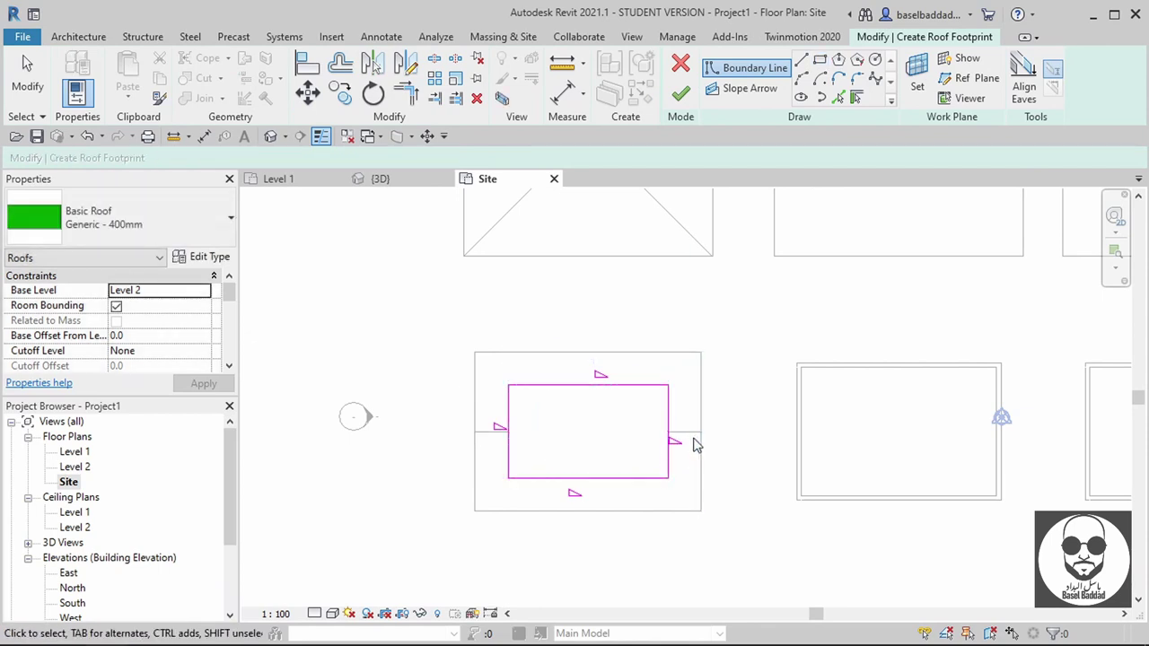
left_click(389, 159)
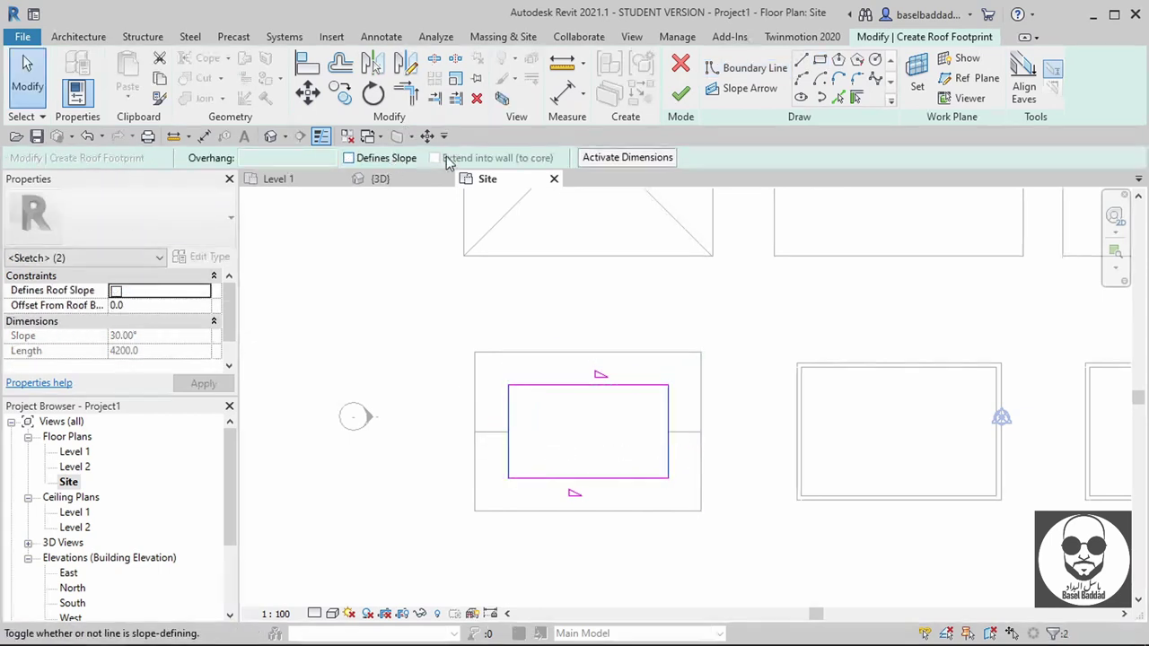
left_click(680, 95)
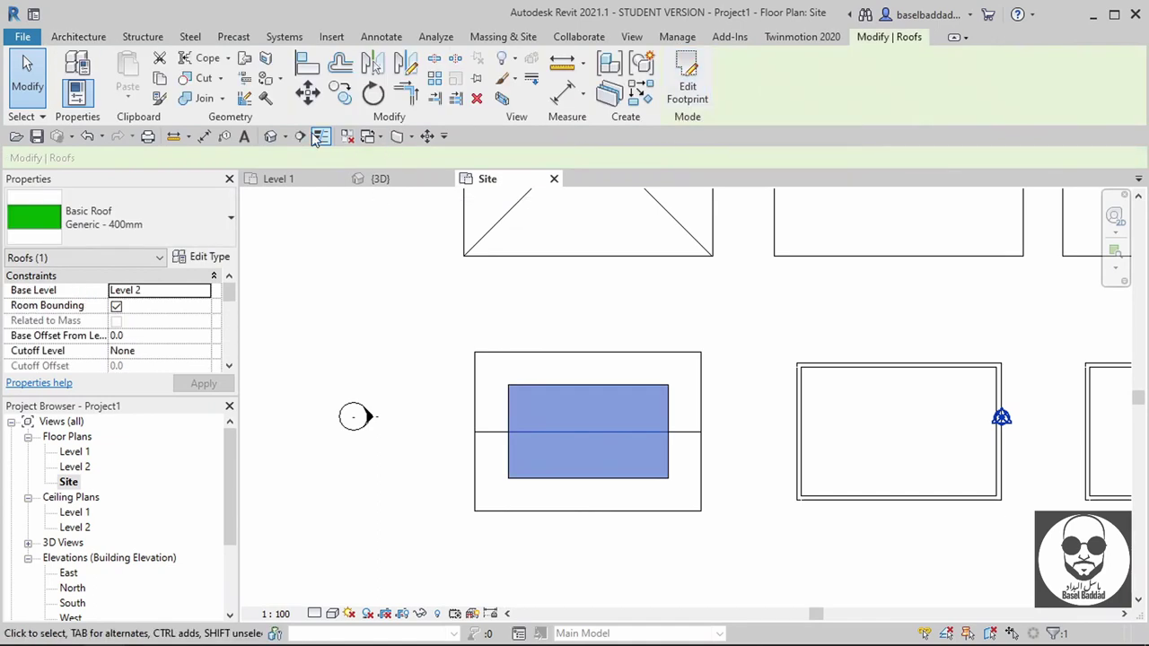
- Cut a vertical section through the building from above to below it
left_click(280, 141)
left_click(549, 310)
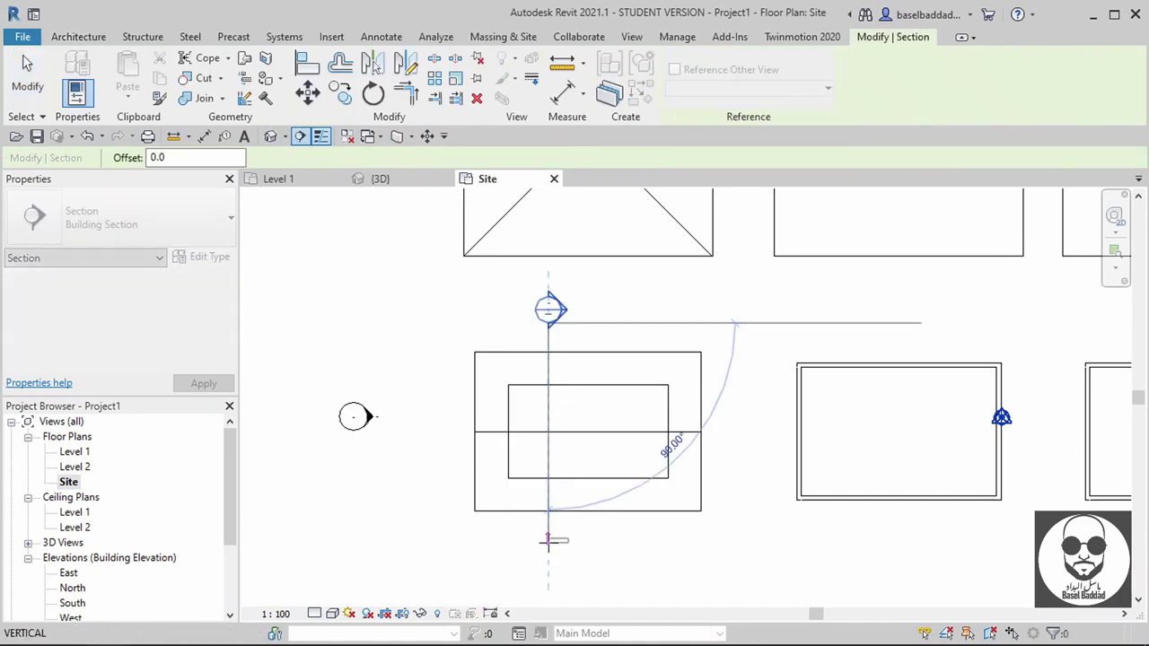
left_click(548, 548)
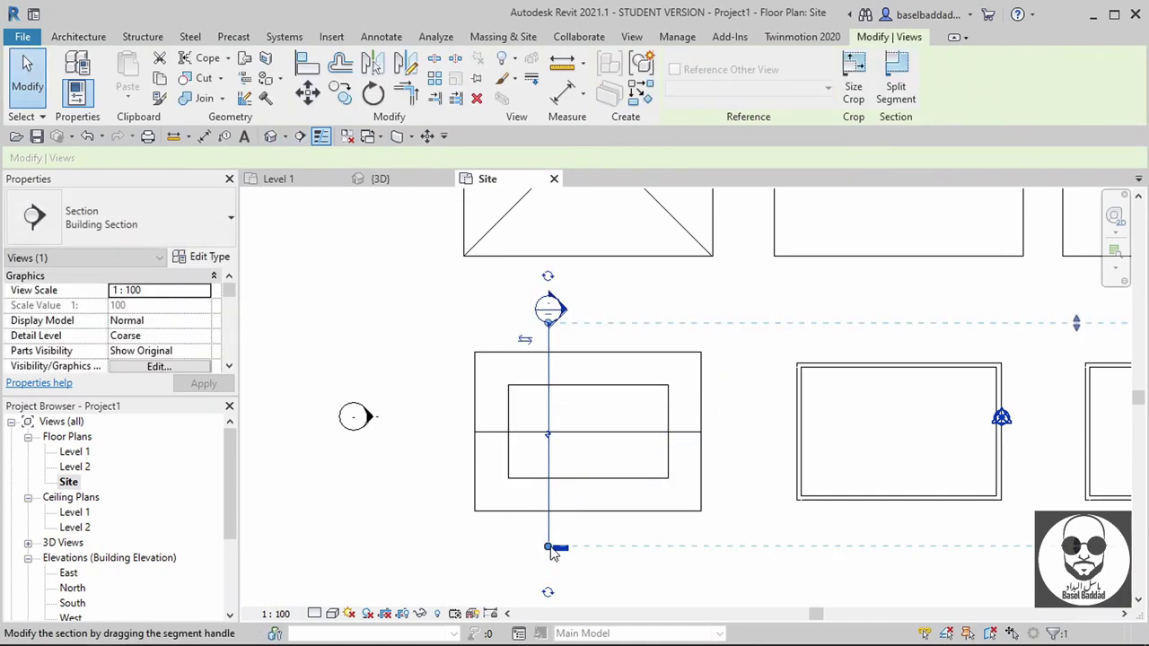
- Open Section 1 and select the inner roof over the opening
right_click(567, 309)
left_click(615, 303)
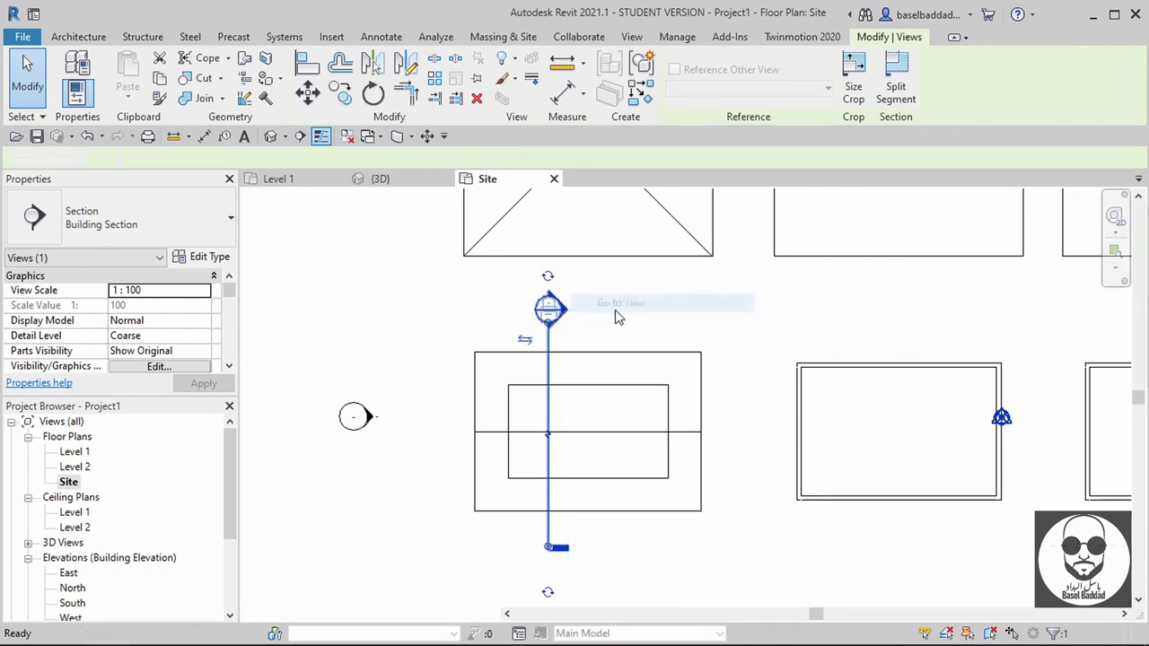
left_click(629, 332)
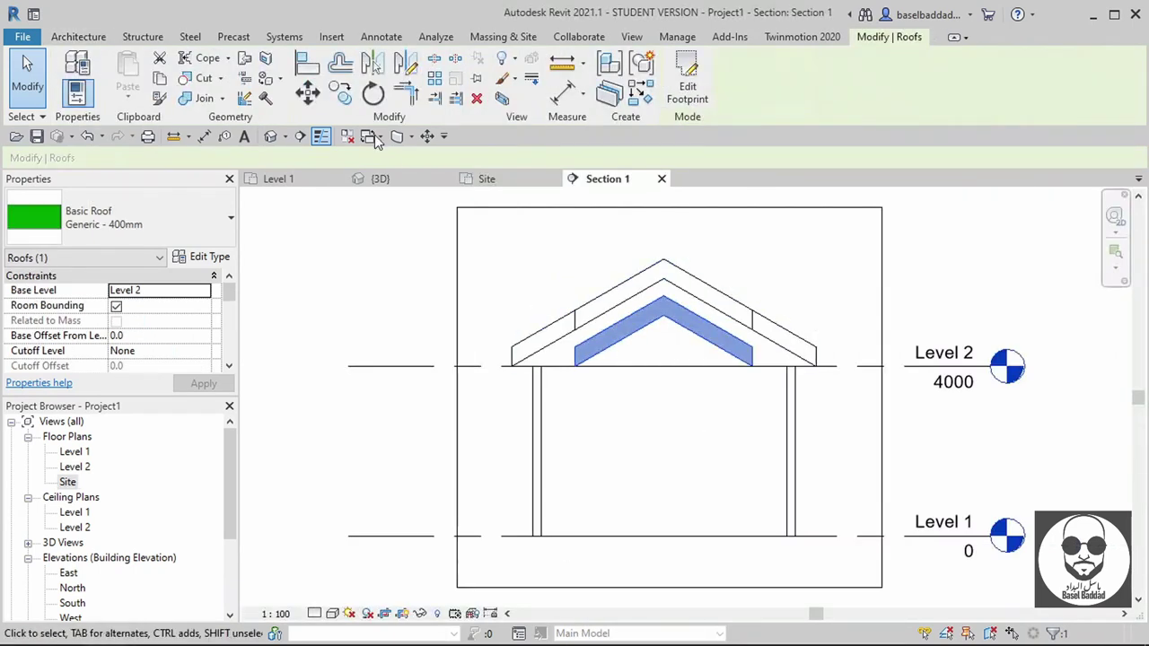
middle_click_drag(754, 321, 729, 464)
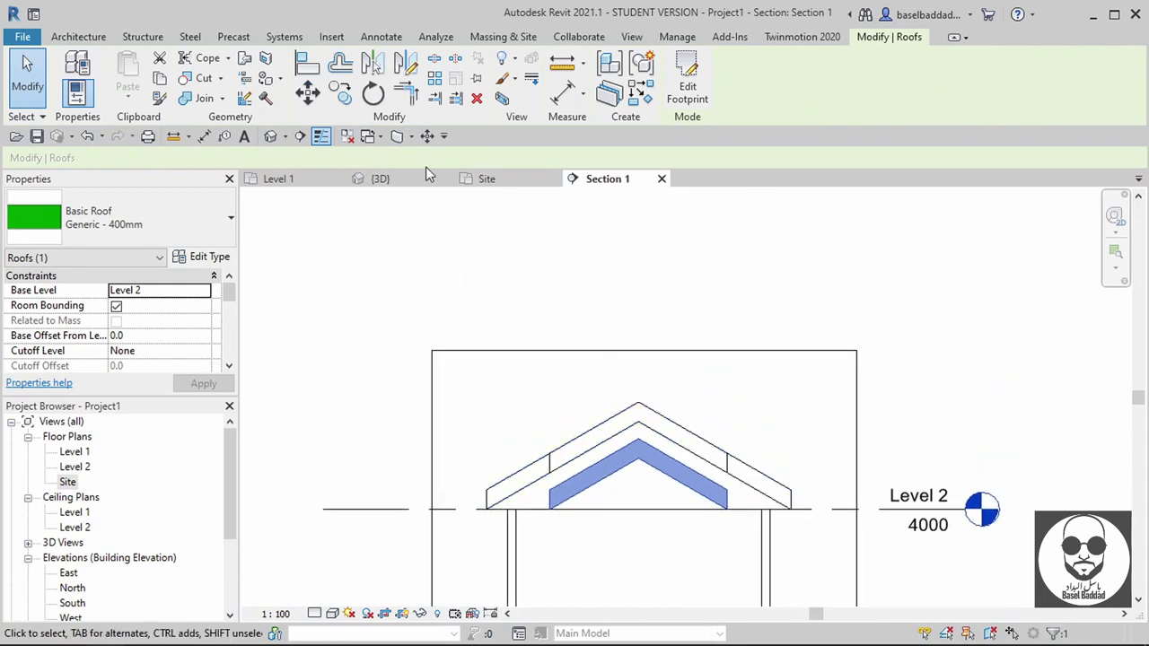
- Move the inner roof 2200 up from its apex, then view the model in 3D
left_click(309, 95)
left_click(639, 458)
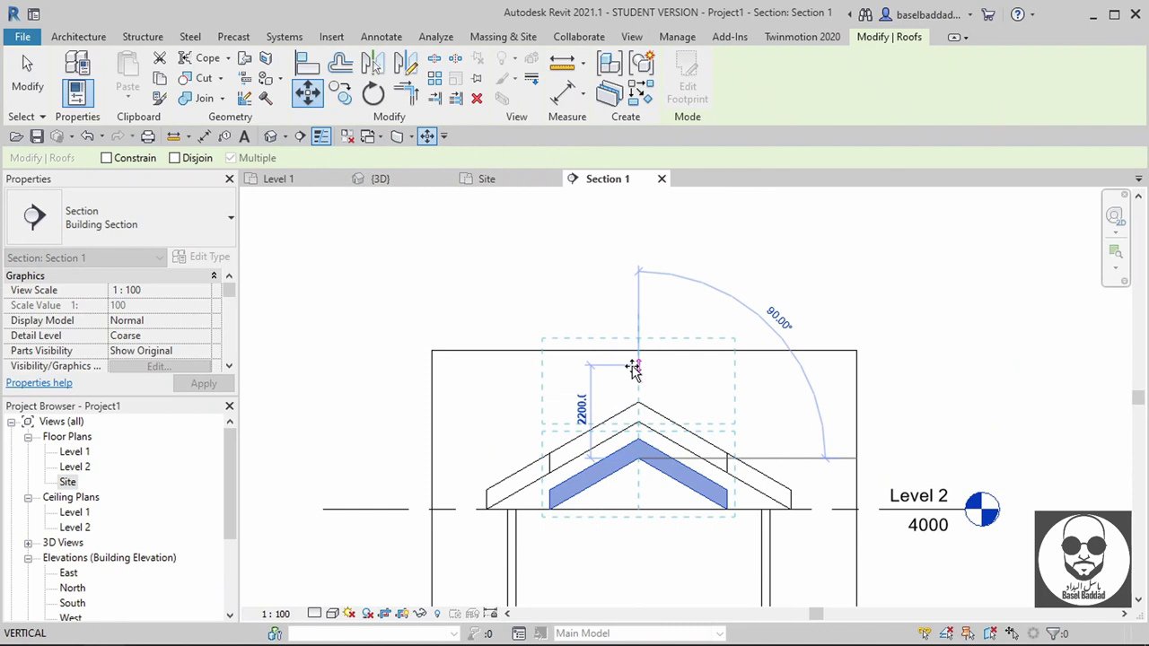
left_click(634, 368)
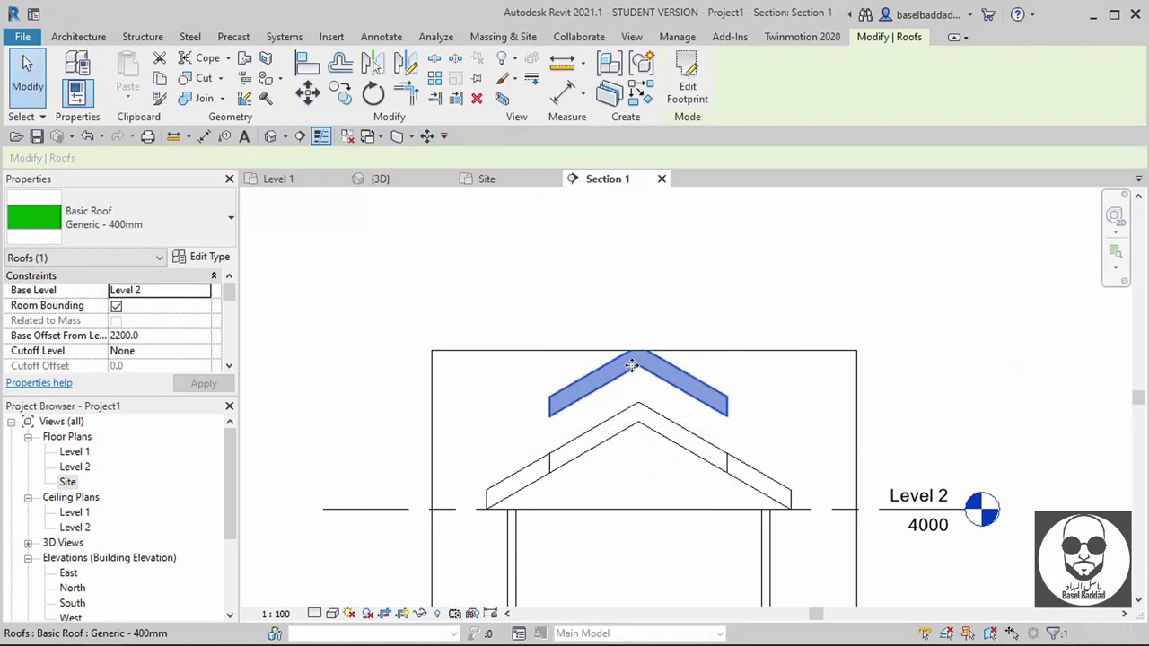
left_click(382, 178)
left_click(359, 310)
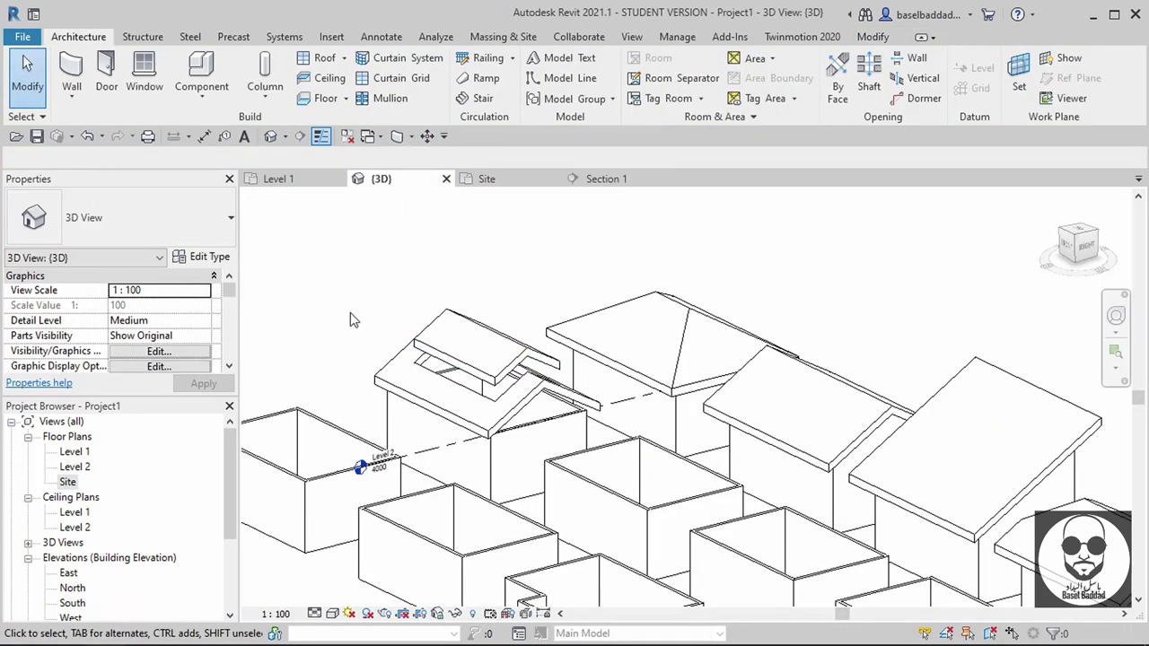
- In the Site plan, set up rectangle walls up to Level 2 with Finish Face: Exterior location line
scroll(351, 321, "up", 2)
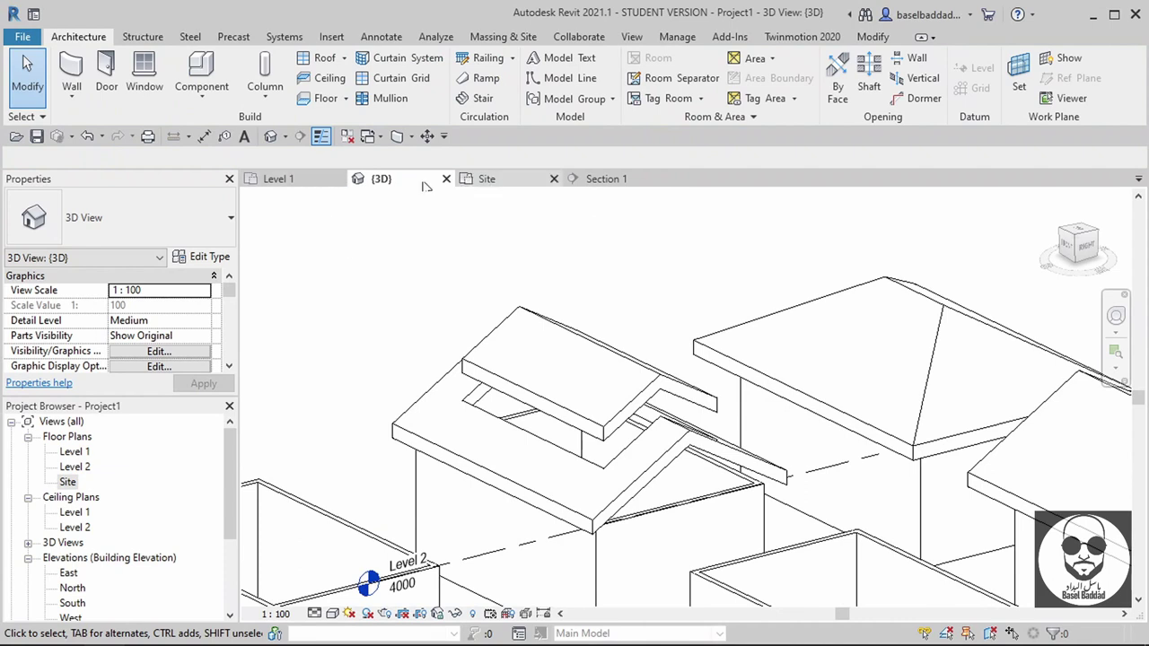
left_click(278, 180)
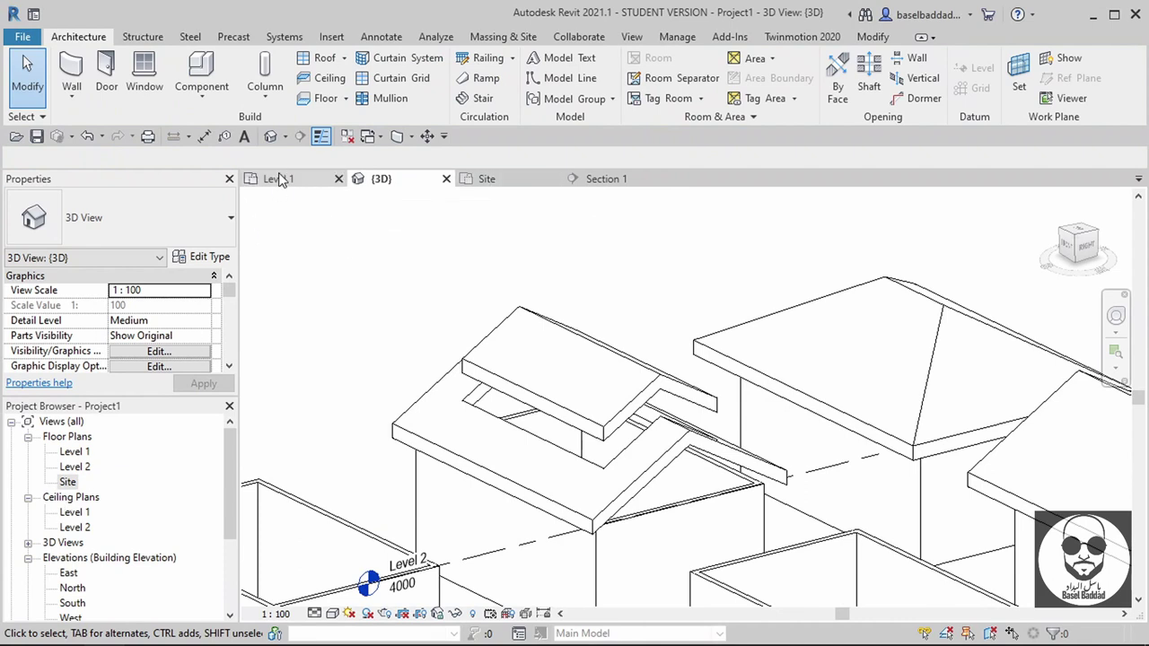
scroll(559, 382, "down", 3)
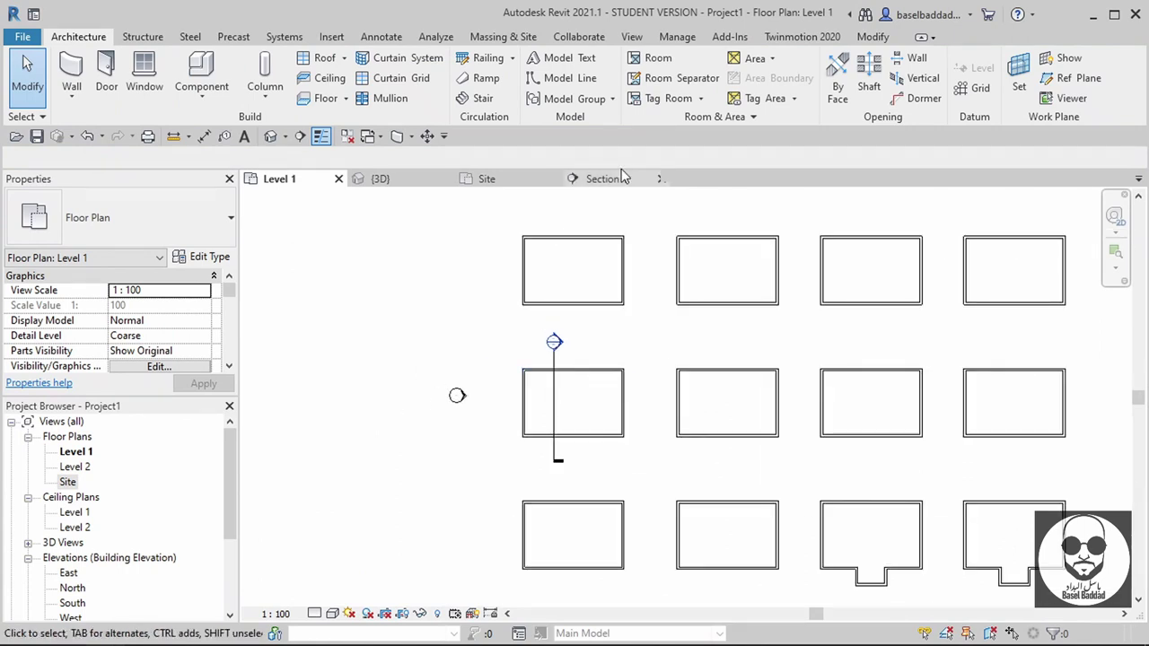
left_click(482, 178)
scroll(667, 288, "up", 2)
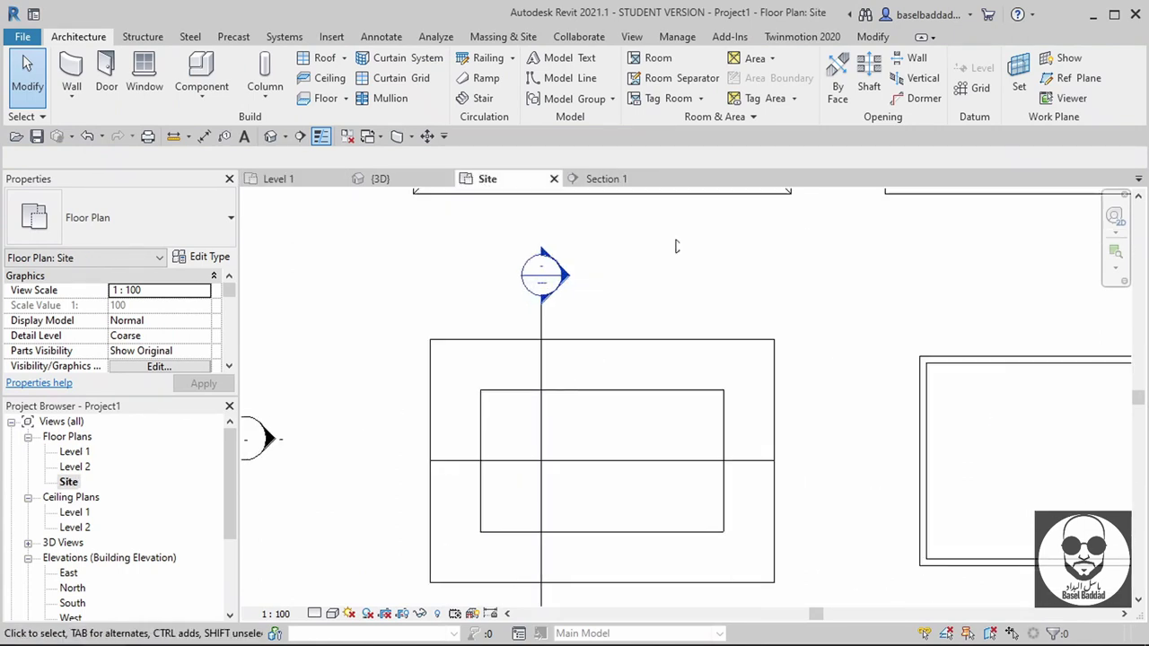
left_click(76, 72)
left_click(694, 63)
left_click(206, 158)
left_click(193, 184)
left_click(478, 158)
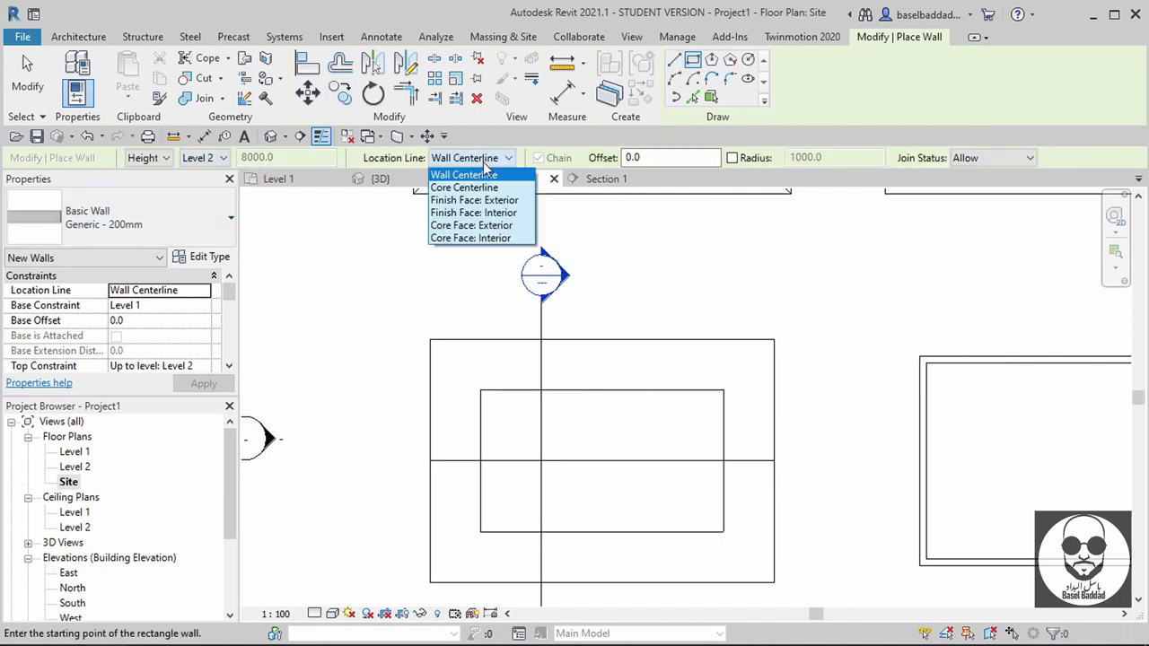
left_click(500, 207)
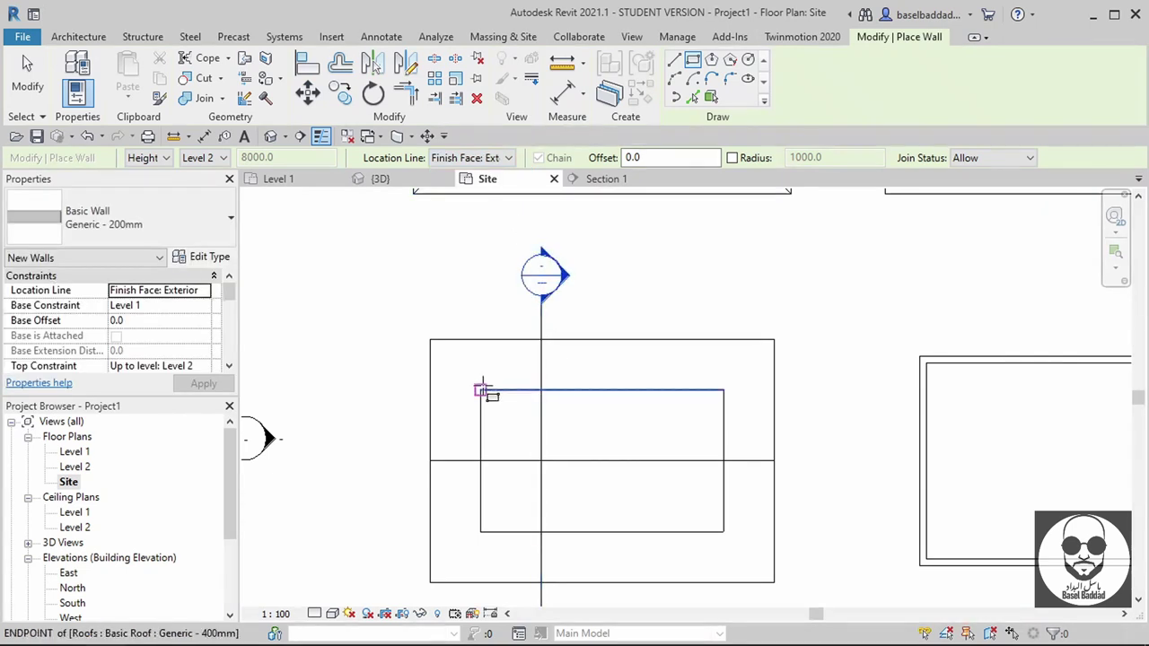
- Draw the wall rectangle between opposite corners of the raised roof's outline
left_click(480, 391)
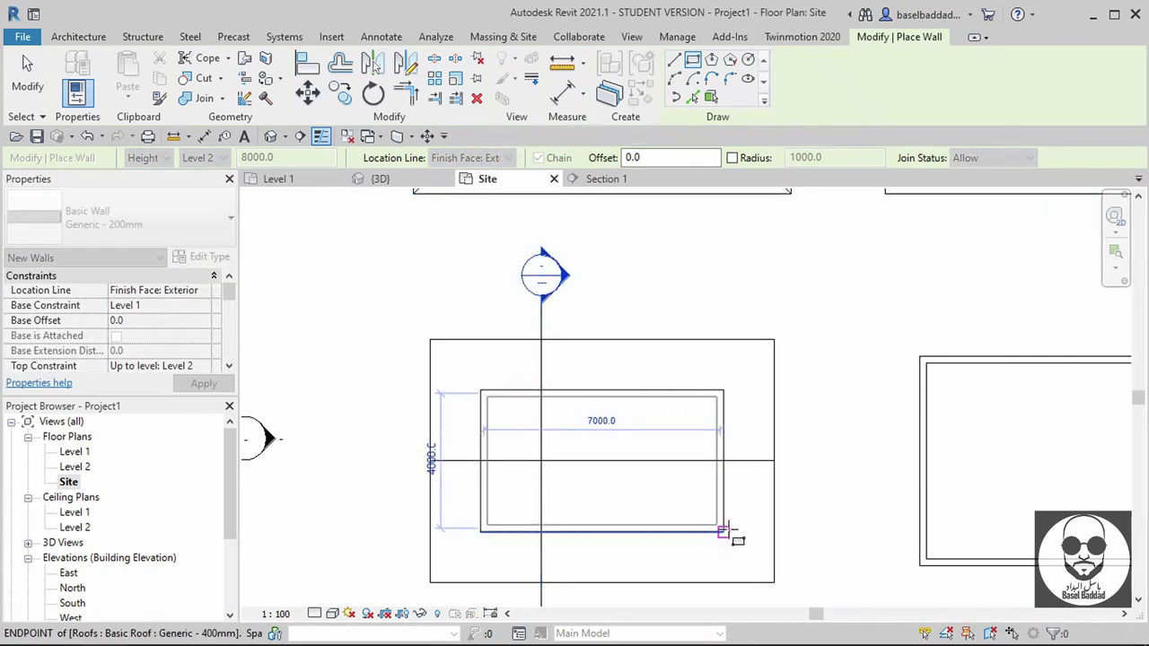
left_click(723, 532)
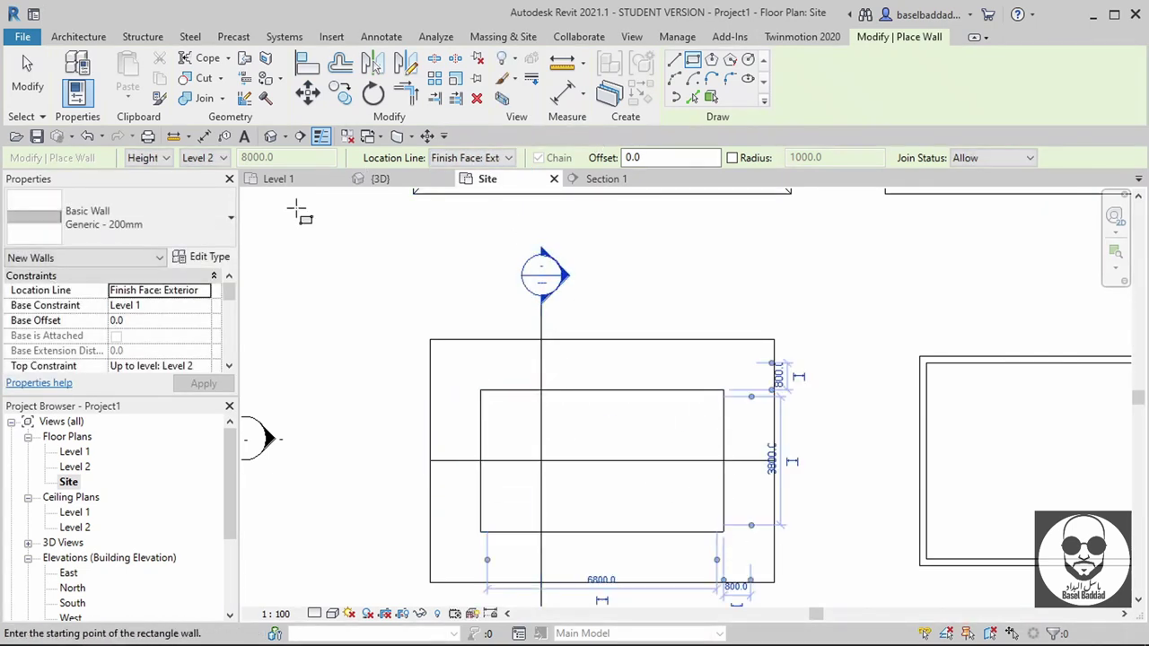
key("Escape")
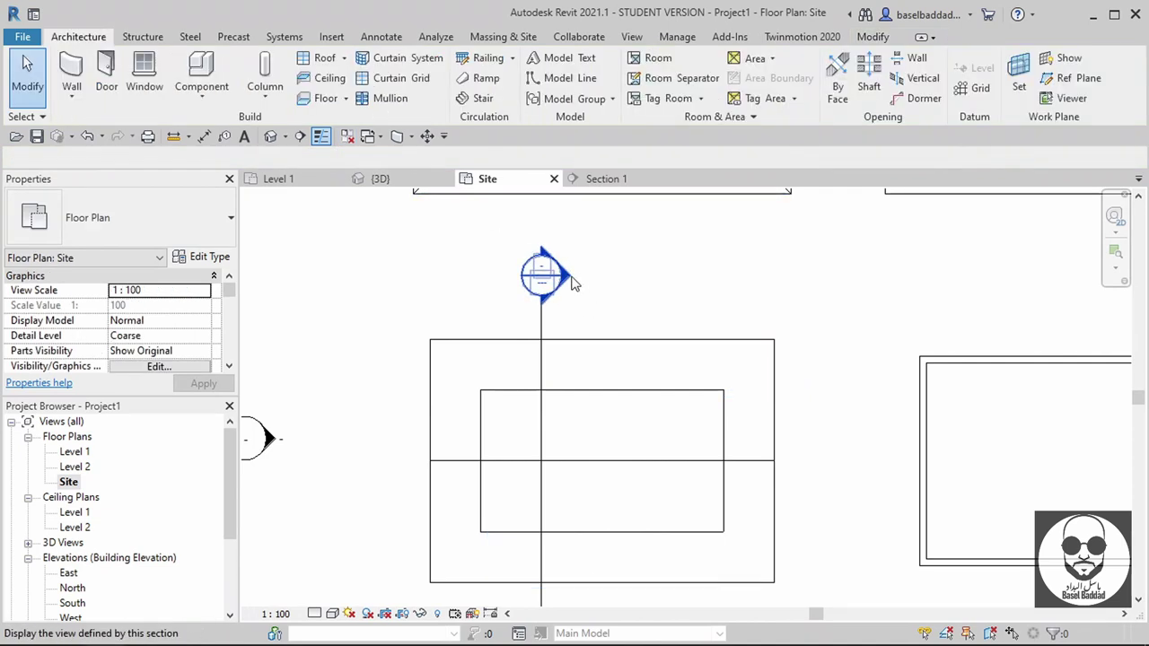
right_click(575, 281)
- In Section 1, move one new wall's base level to Level 2, dismissing the error
left_click(626, 374)
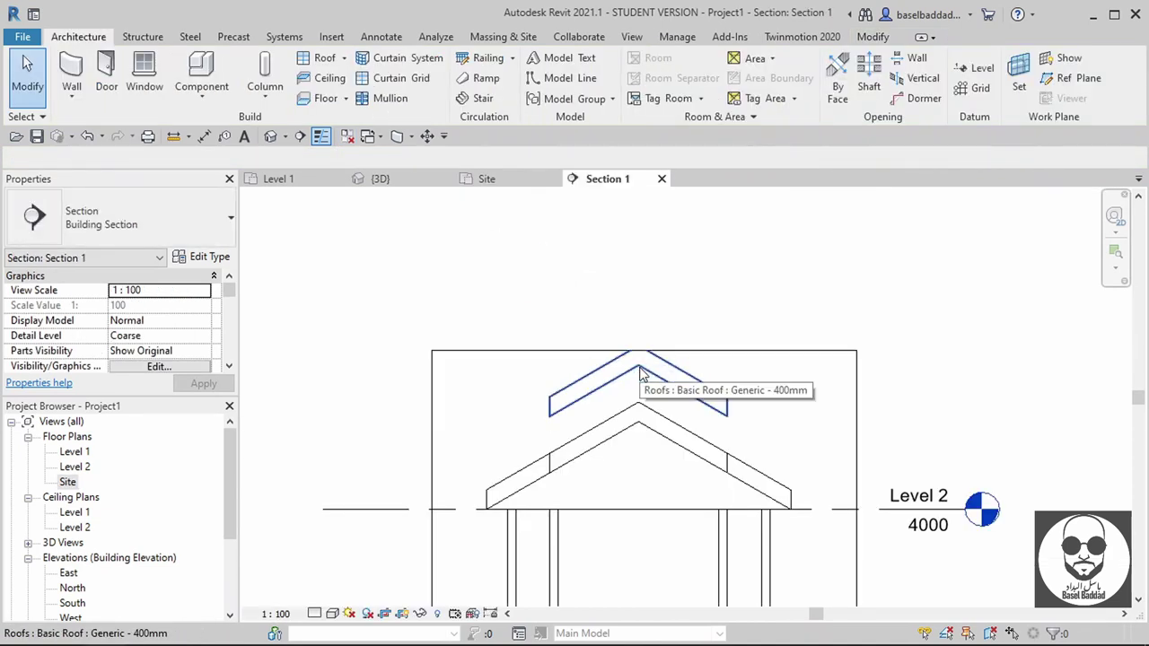
left_click(699, 529)
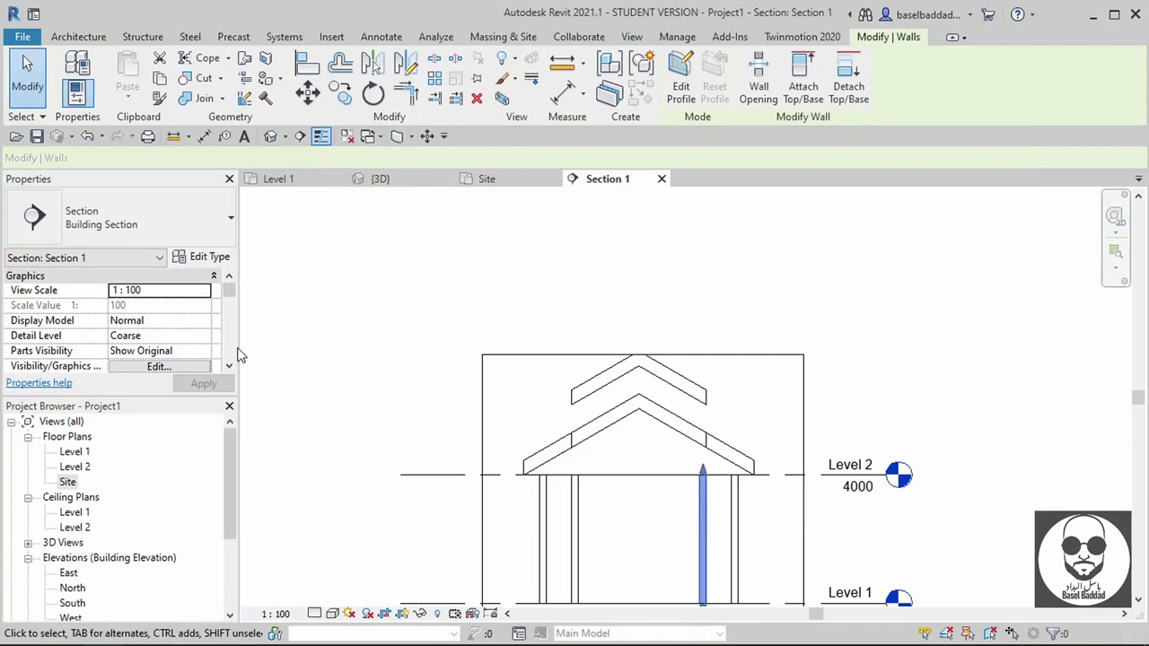
left_click(179, 305)
left_click(203, 307)
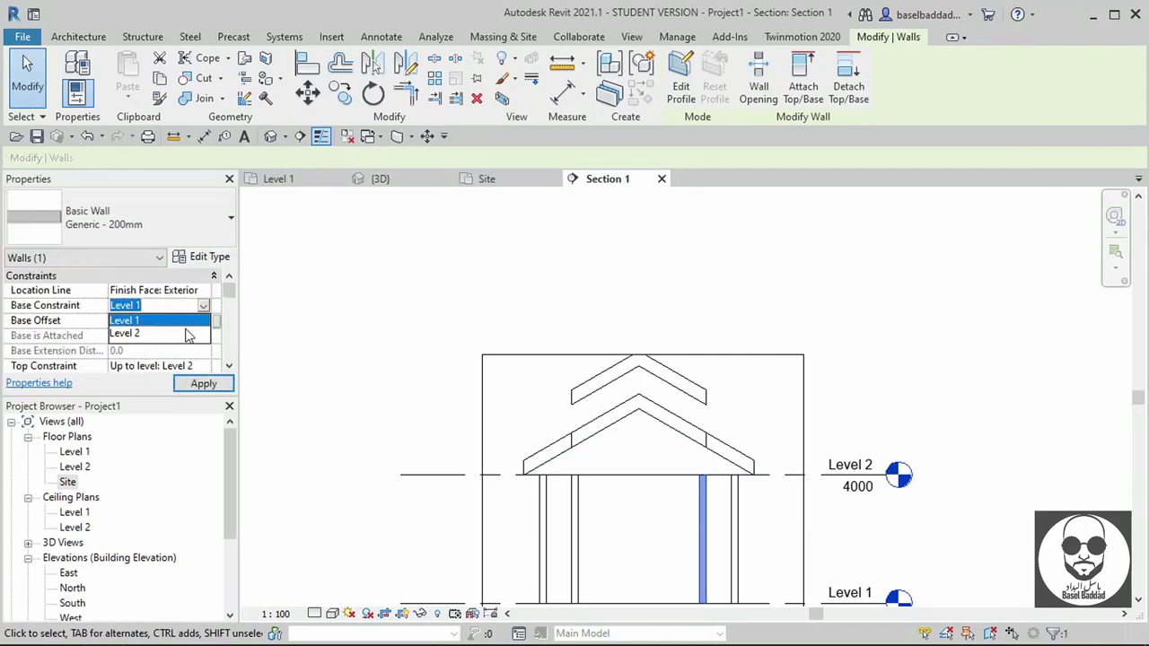
left_click(185, 333)
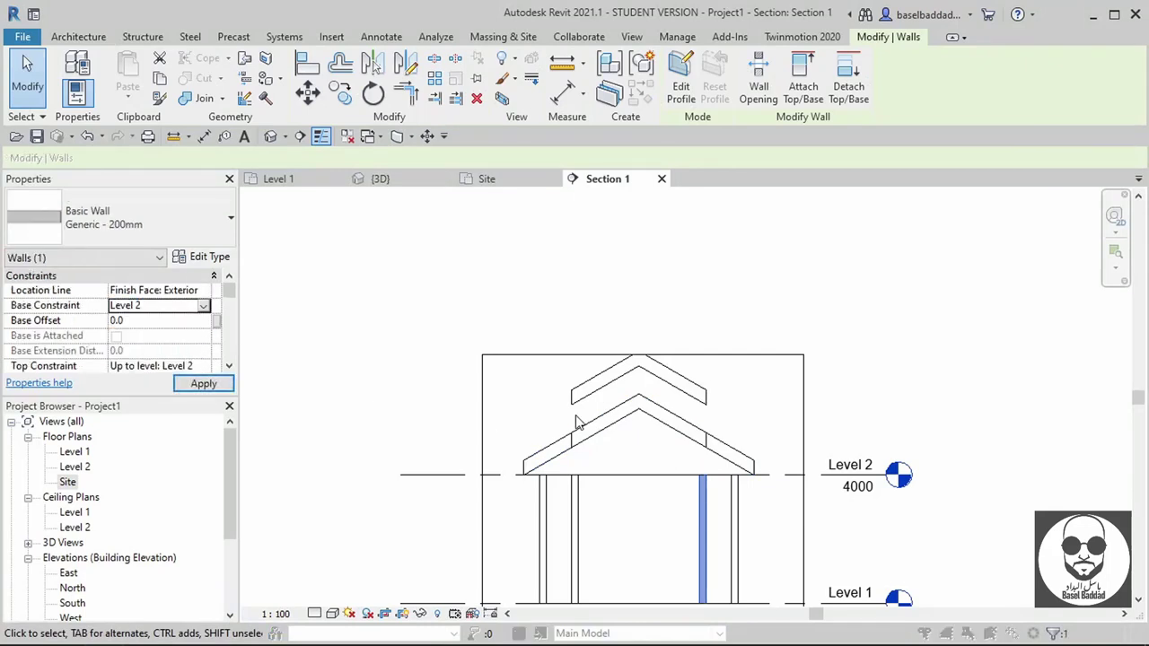
left_click(717, 386)
- Give that wall an unconnected 4000 height with its base on Level 2
scroll(203, 357, "down", 1)
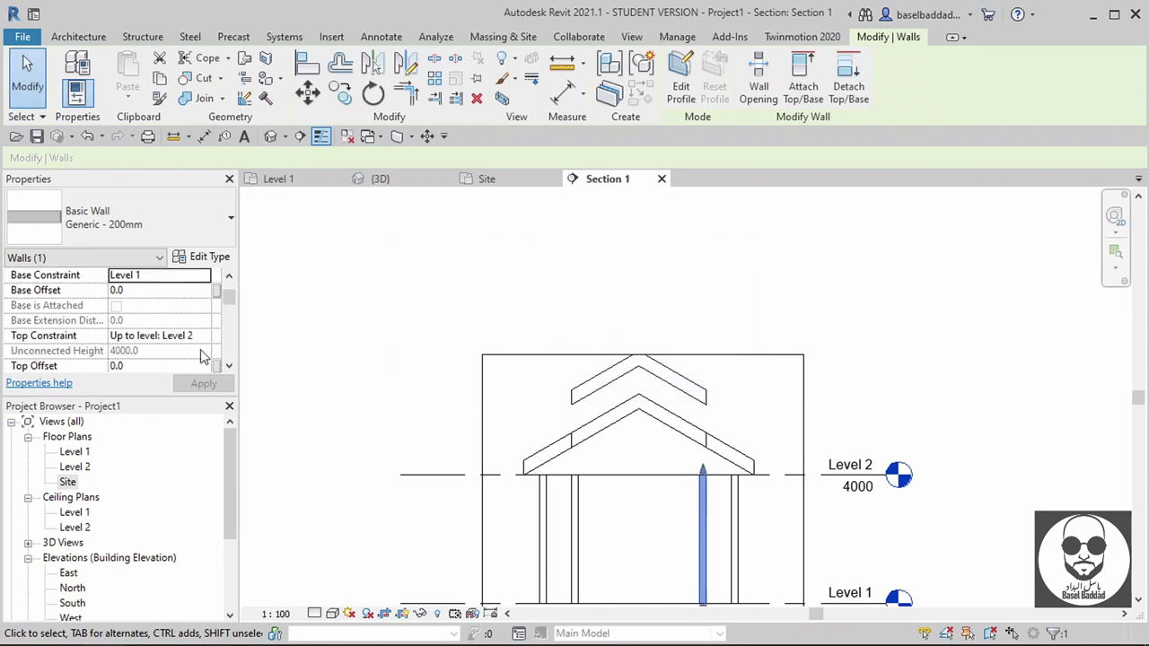
left_click(212, 338)
left_click(139, 350)
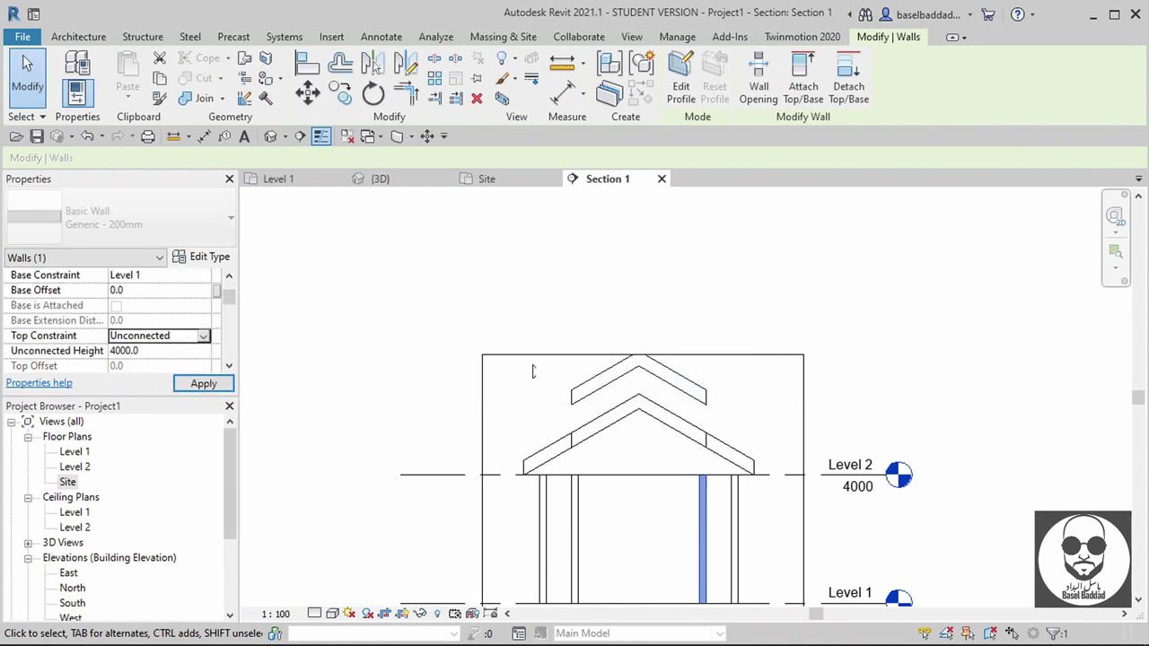
left_click(180, 276)
left_click(205, 276)
left_click(130, 302)
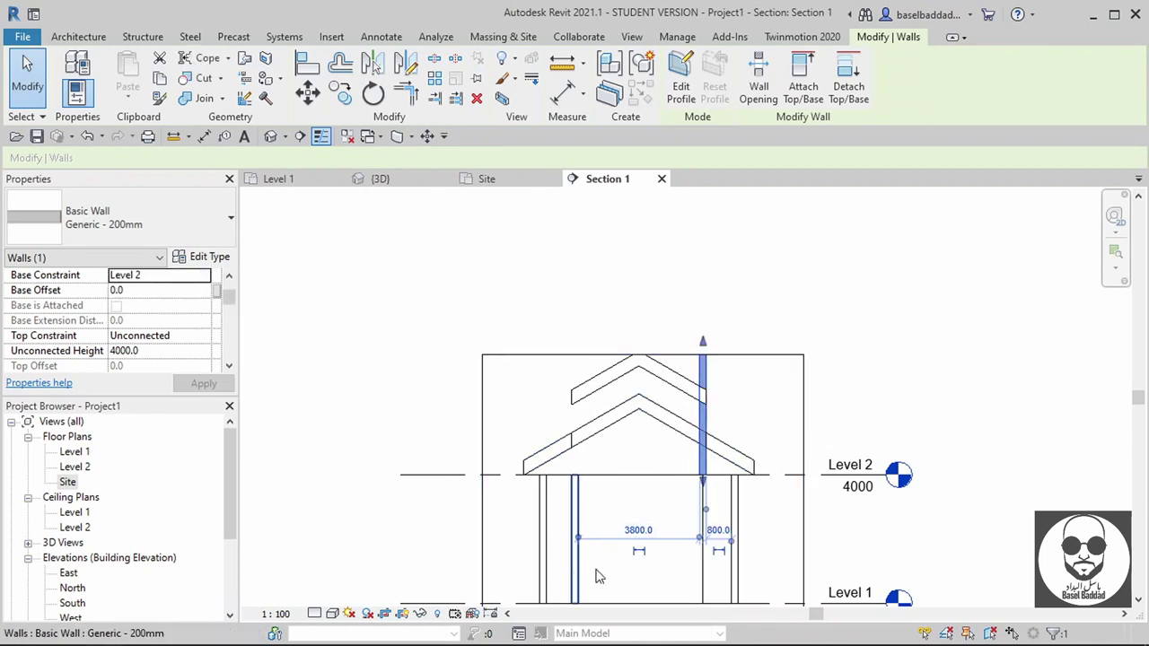
left_click(663, 575)
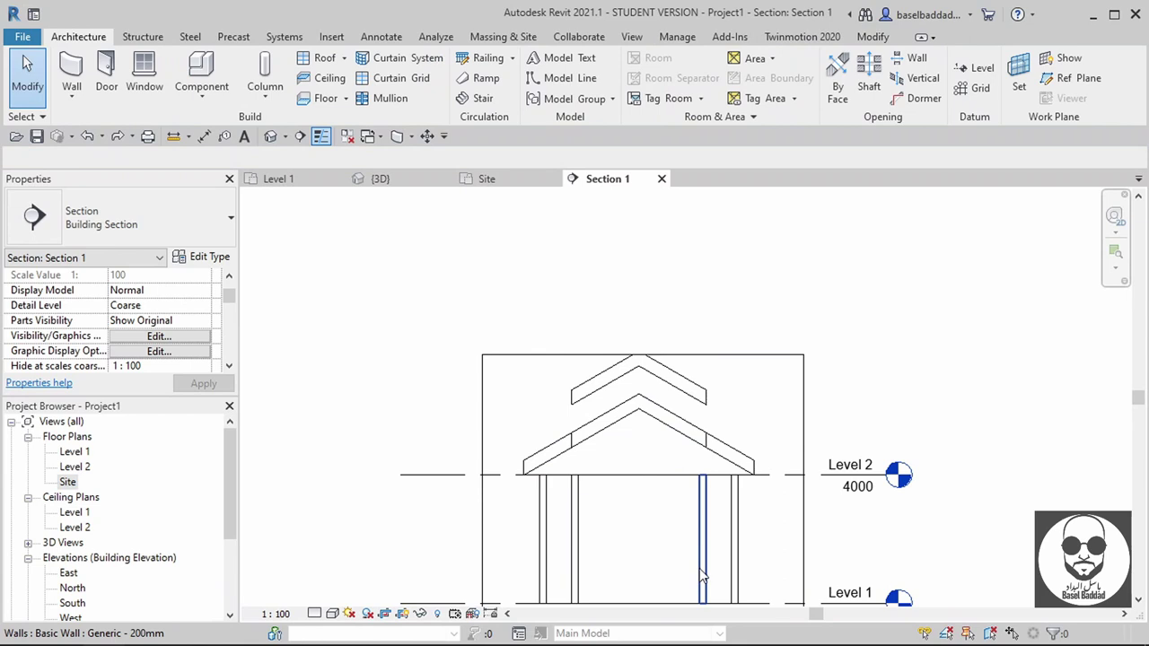
- Set the three connected new walls to a Level 2 base, 4000 high, attached to the raised roof
key("Tab")
left_click(703, 575)
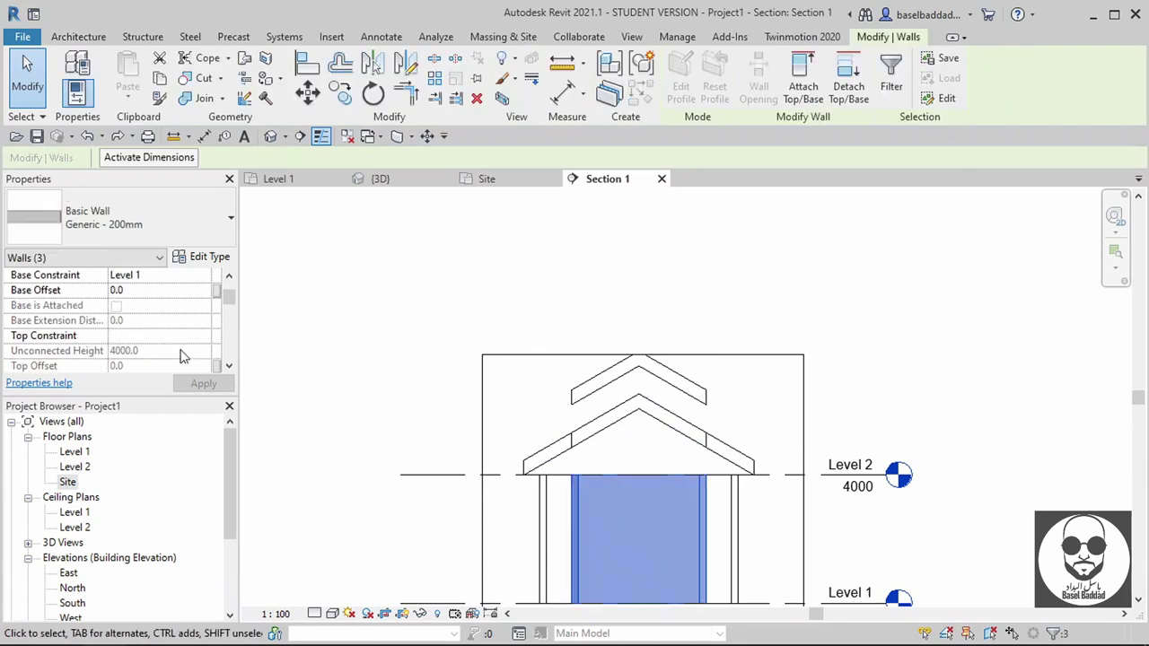
left_click(205, 275)
left_click(135, 300)
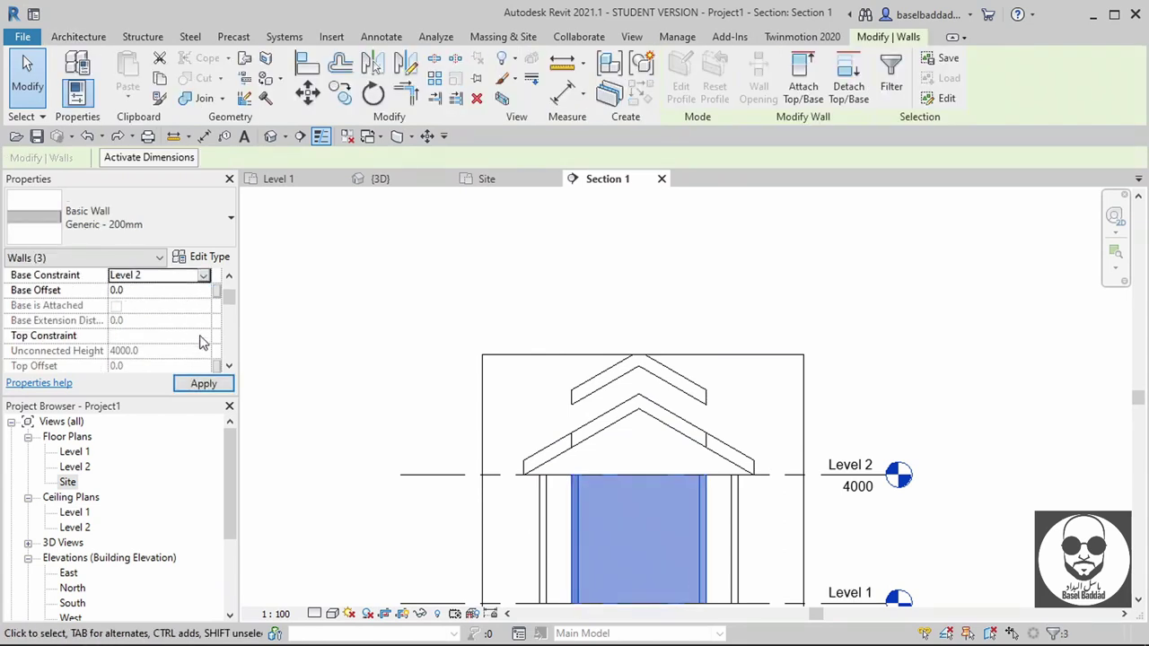
left_click(203, 337)
left_click(139, 350)
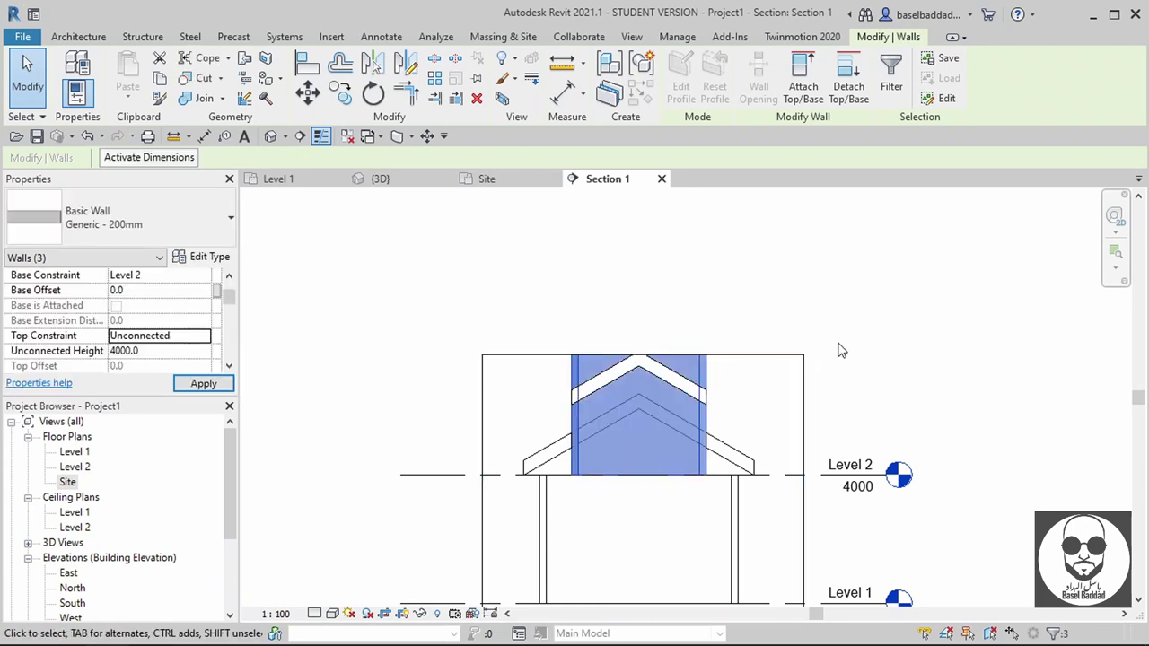
left_click(804, 85)
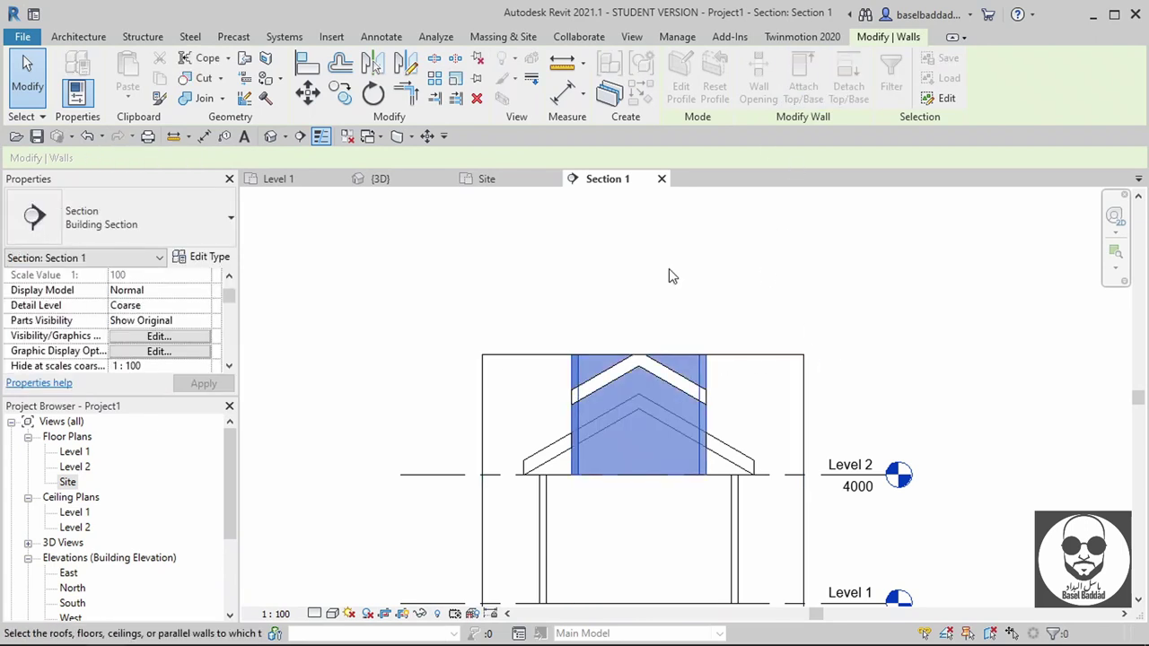
left_click(620, 379)
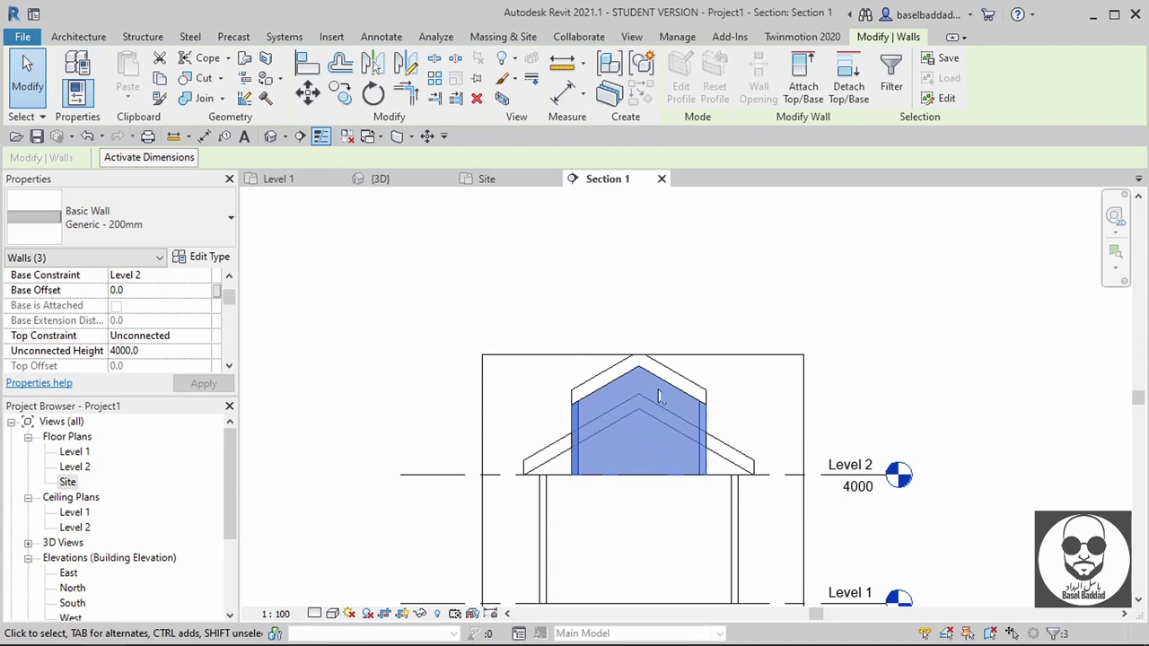
- In 3D, attach the gabled building's connected walls to the gable roof, then return to Level 1
scroll(702, 439, "up", 1)
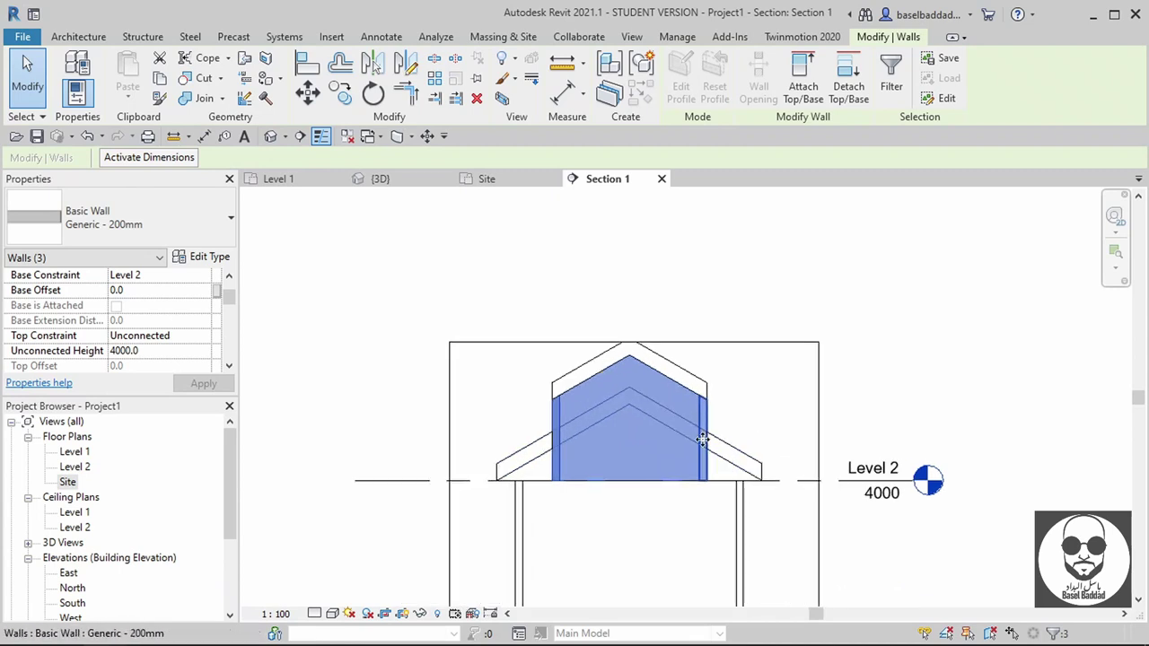
scroll(702, 439, "up", 1)
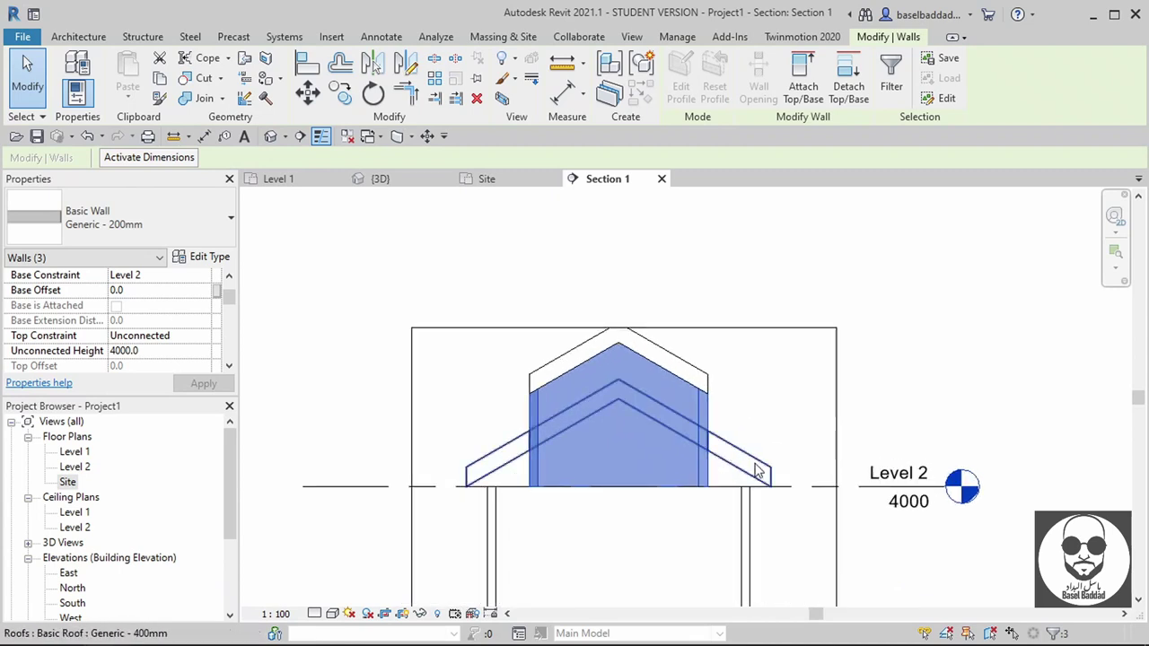
left_click(378, 181)
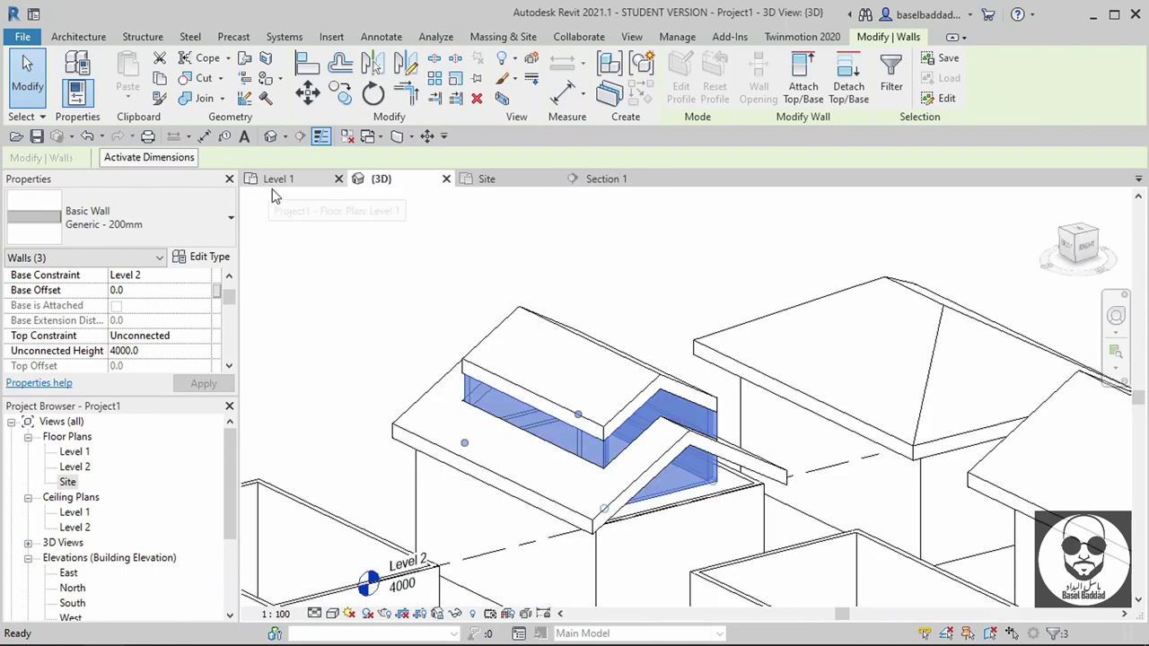
left_click(407, 279)
scroll(406, 279, "down", 1)
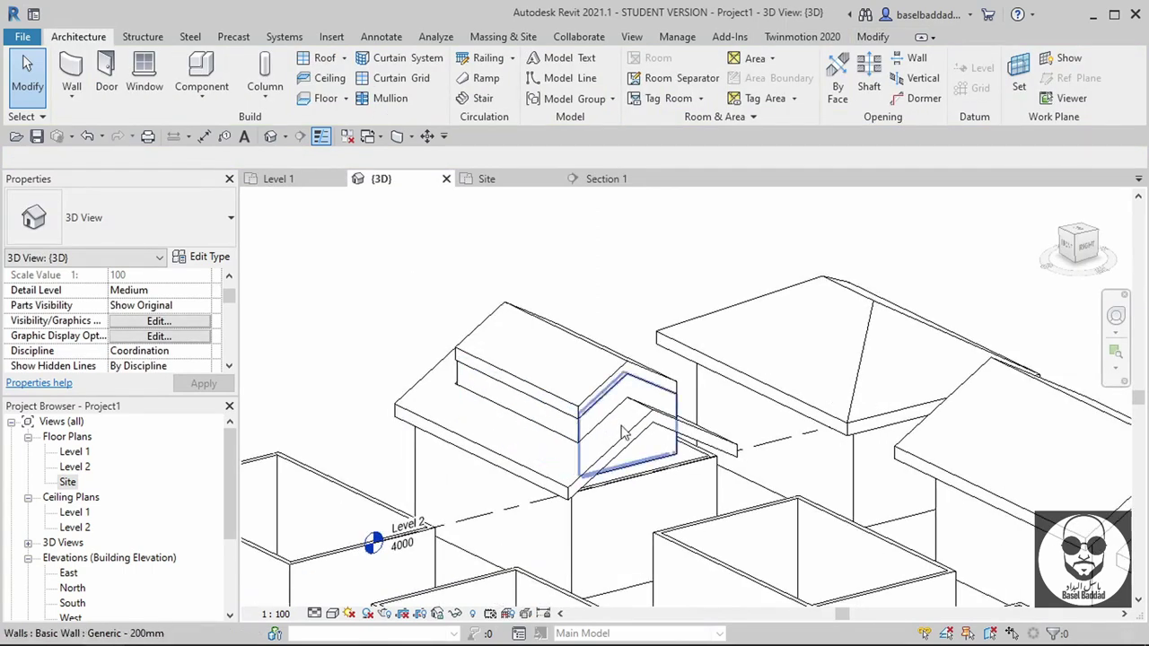
key("Tab")
left_click(662, 483)
left_click(802, 86)
left_click(634, 444)
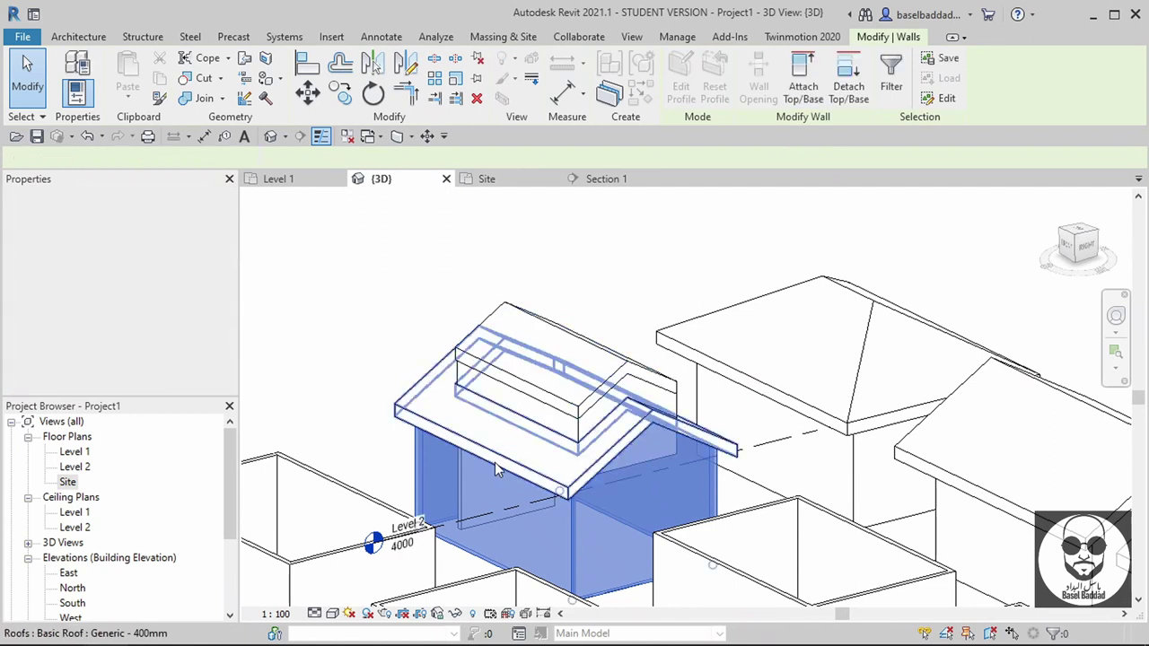
scroll(529, 422, "down", 2)
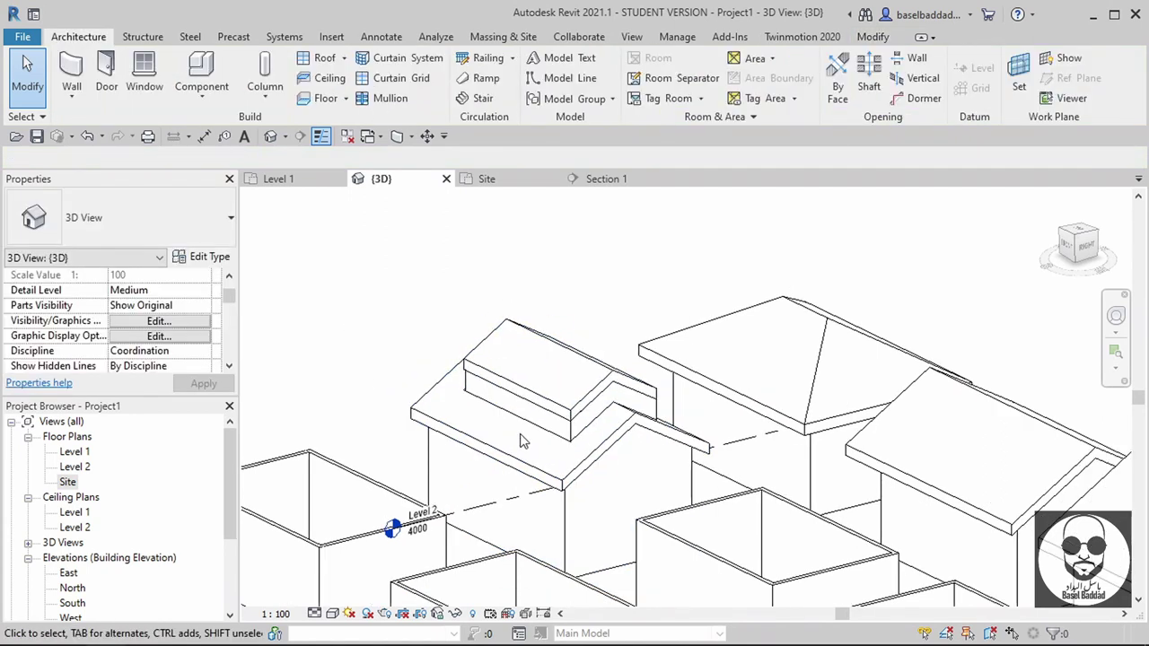
scroll(530, 421, "down", 1)
left_click(277, 179)
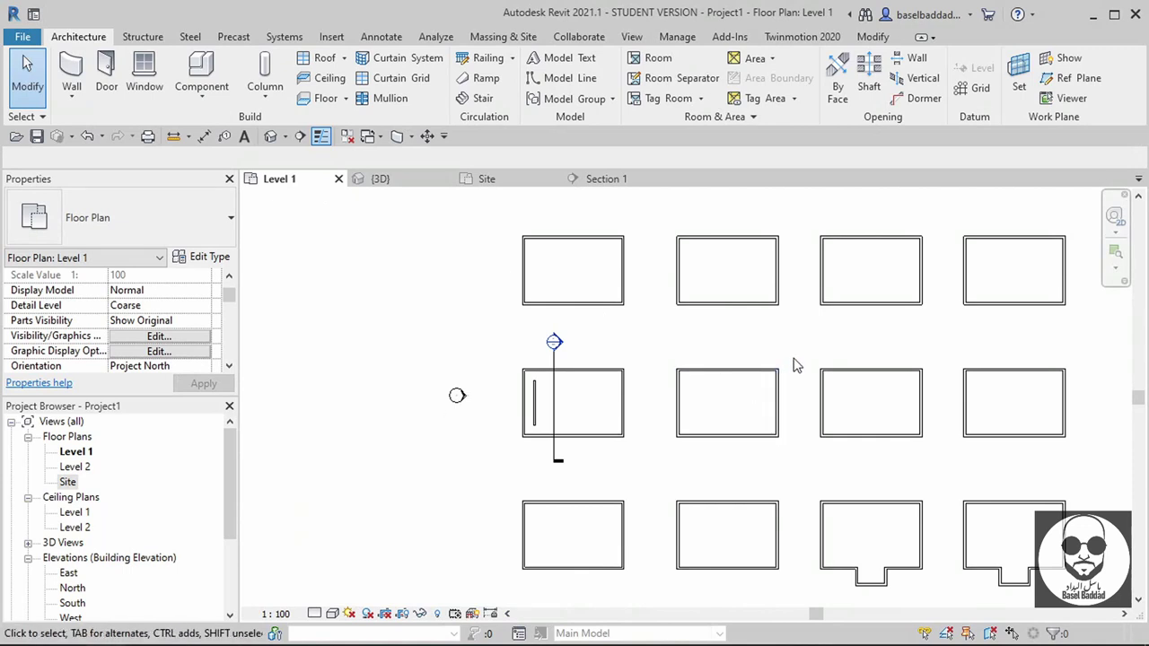
- Start a Level 2 footprint roof with a boundary line between the side walls' midpoints
left_click(320, 58)
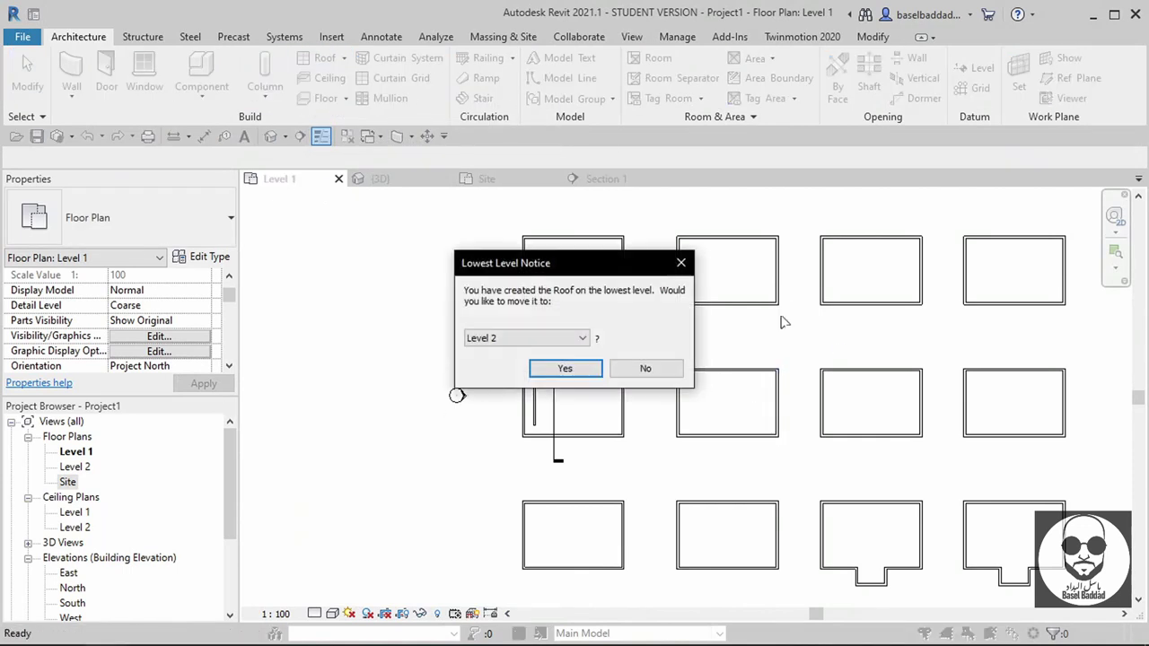
left_click(547, 372)
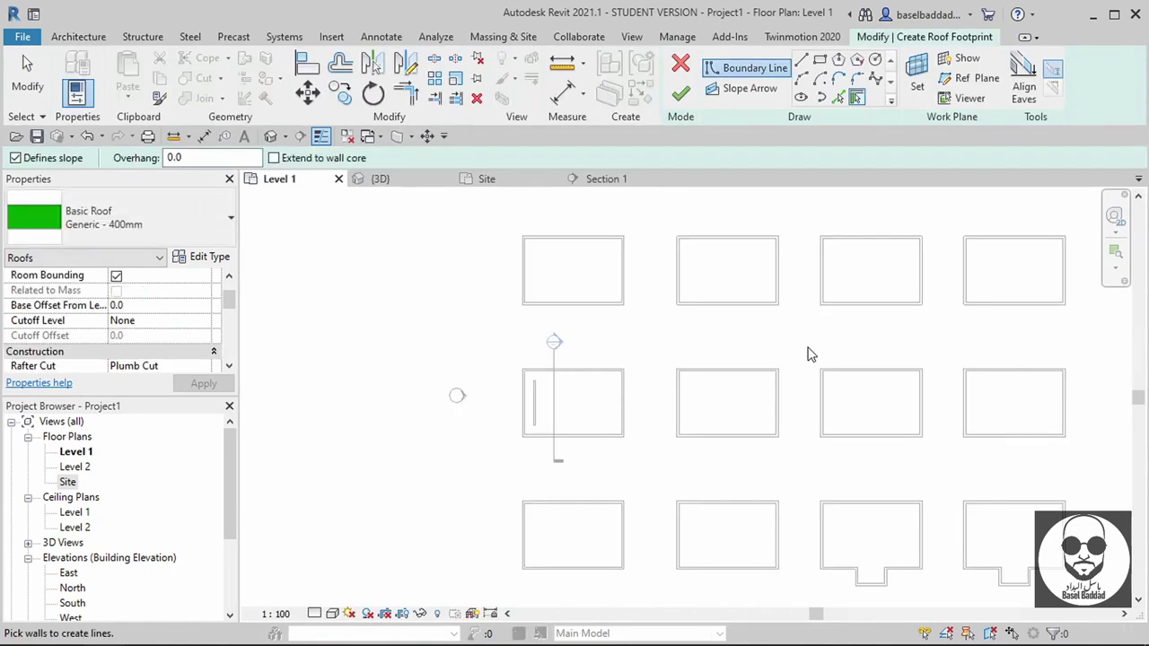
scroll(807, 351, "up", 2)
left_click(819, 59)
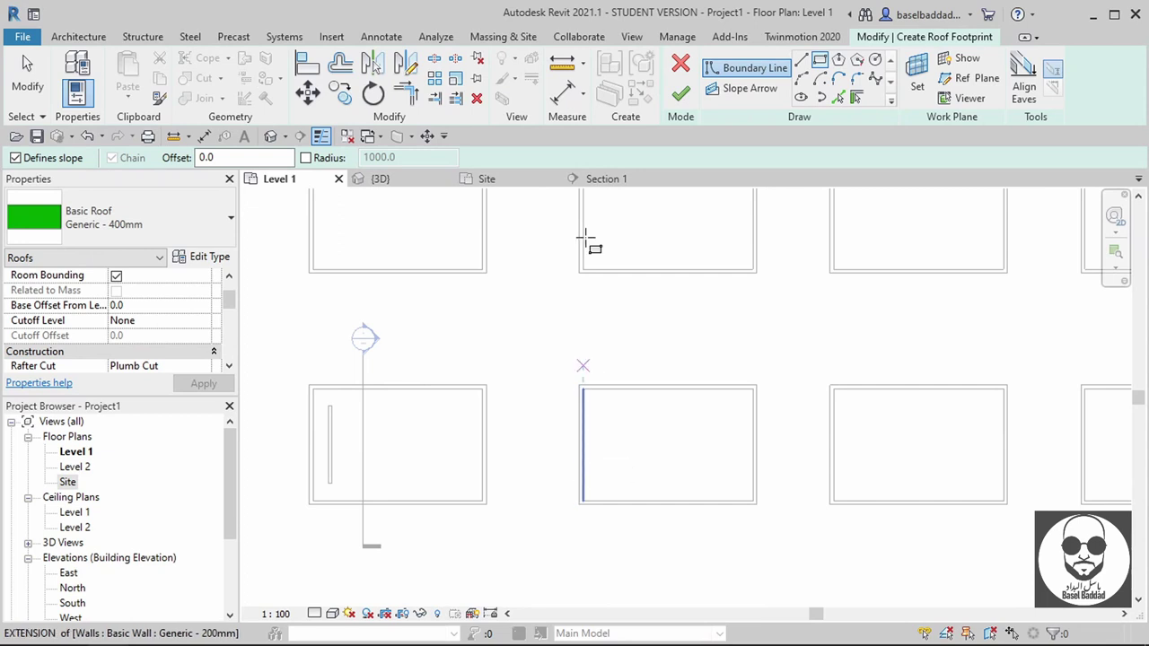
key("l")
key("i")
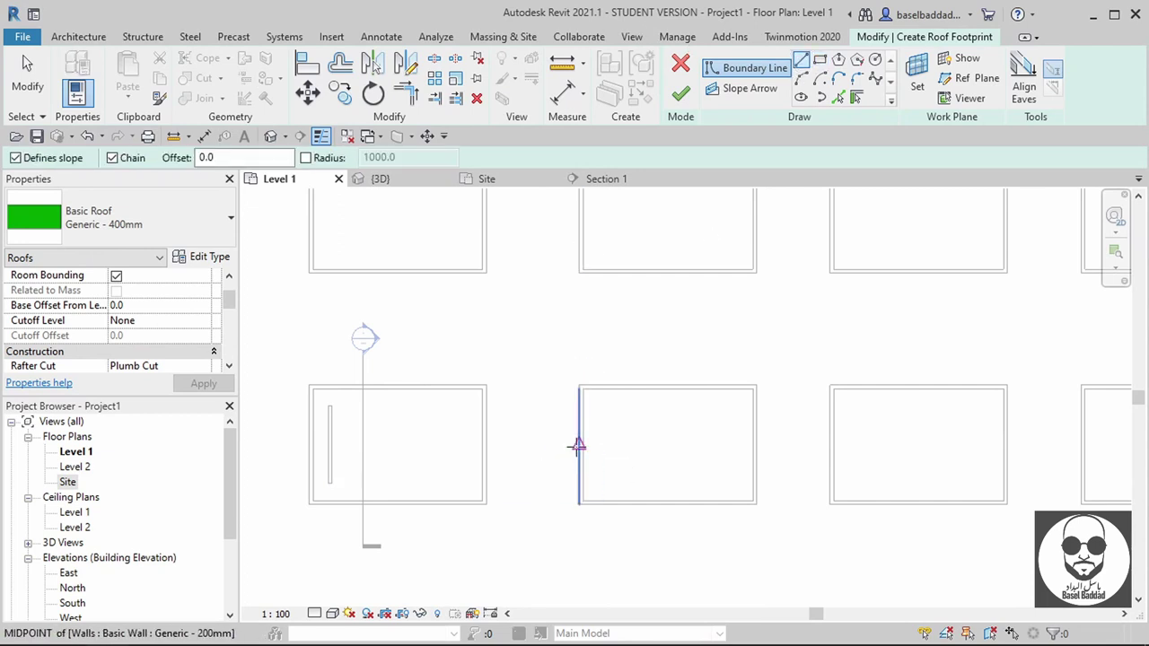
left_click(580, 445)
left_click(757, 445)
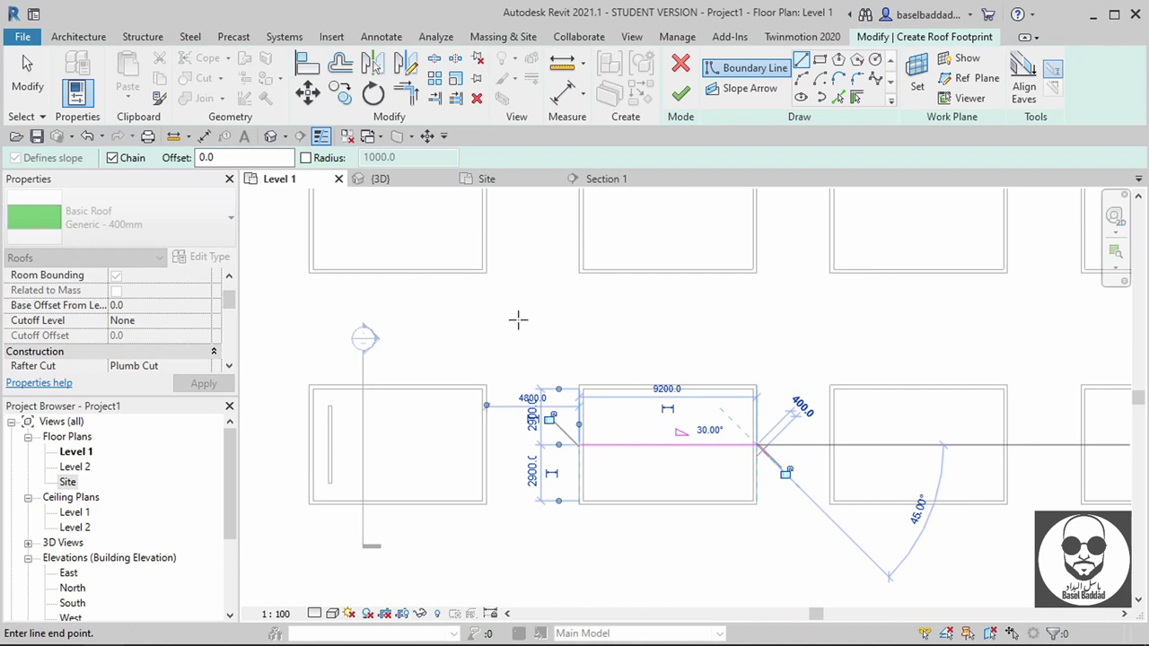
- Offset copies of the line above and below, and close the strip's left and right ends
key("o")
key("f")
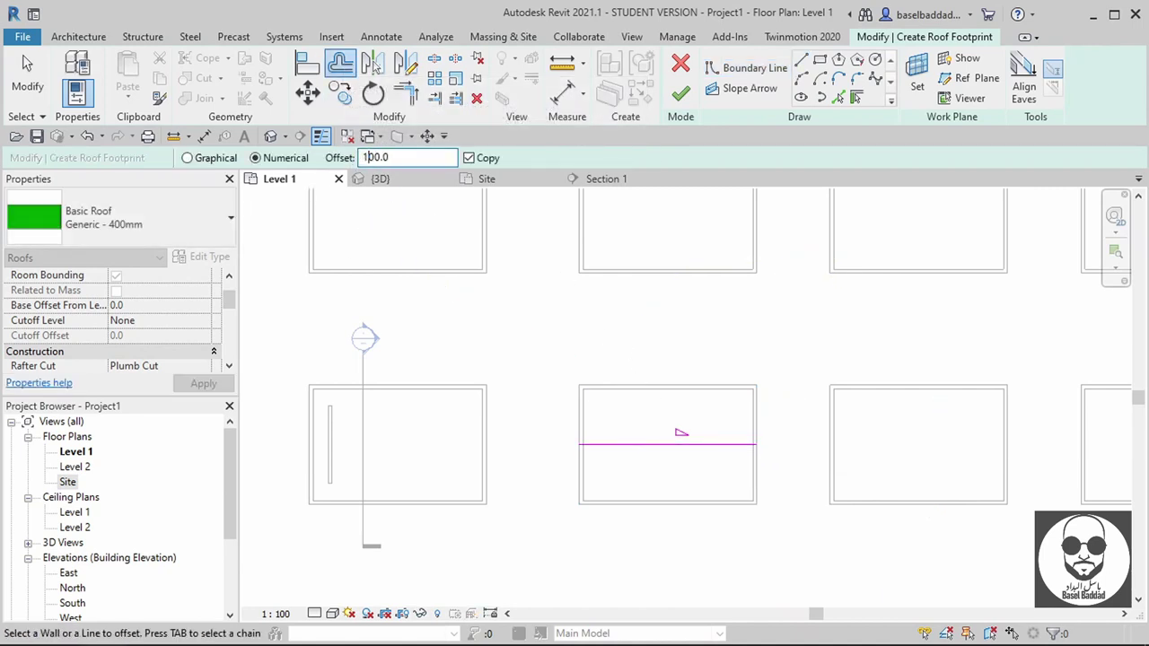
left_click(673, 437)
left_click(667, 458)
left_click(800, 60)
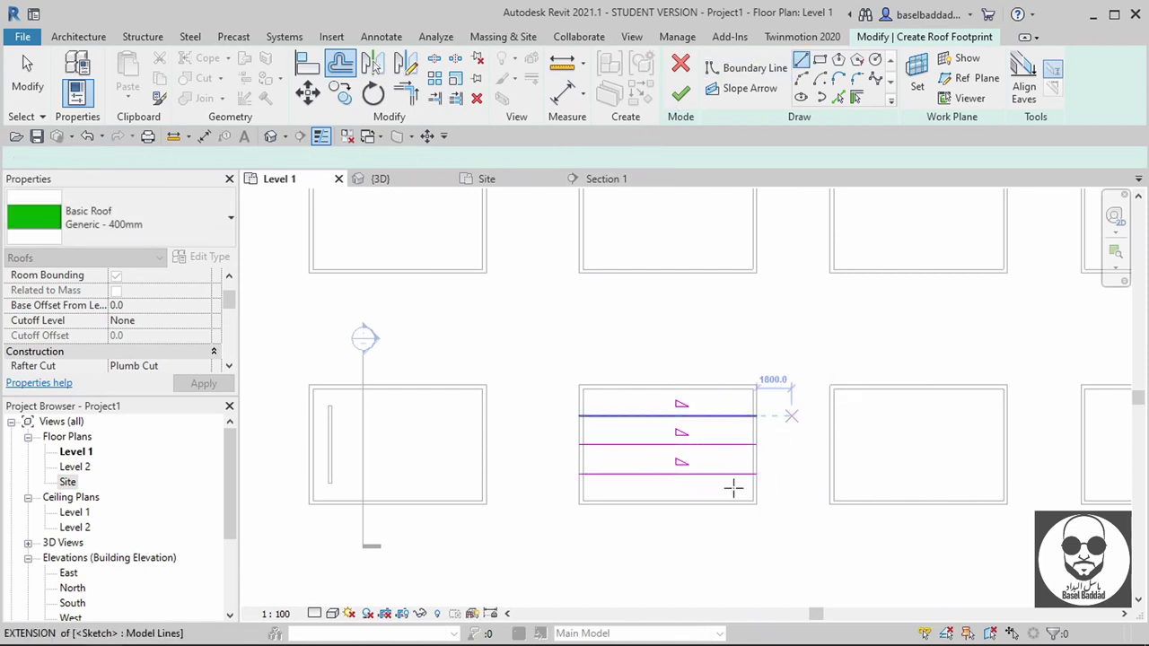
left_click(757, 473)
left_click(757, 415)
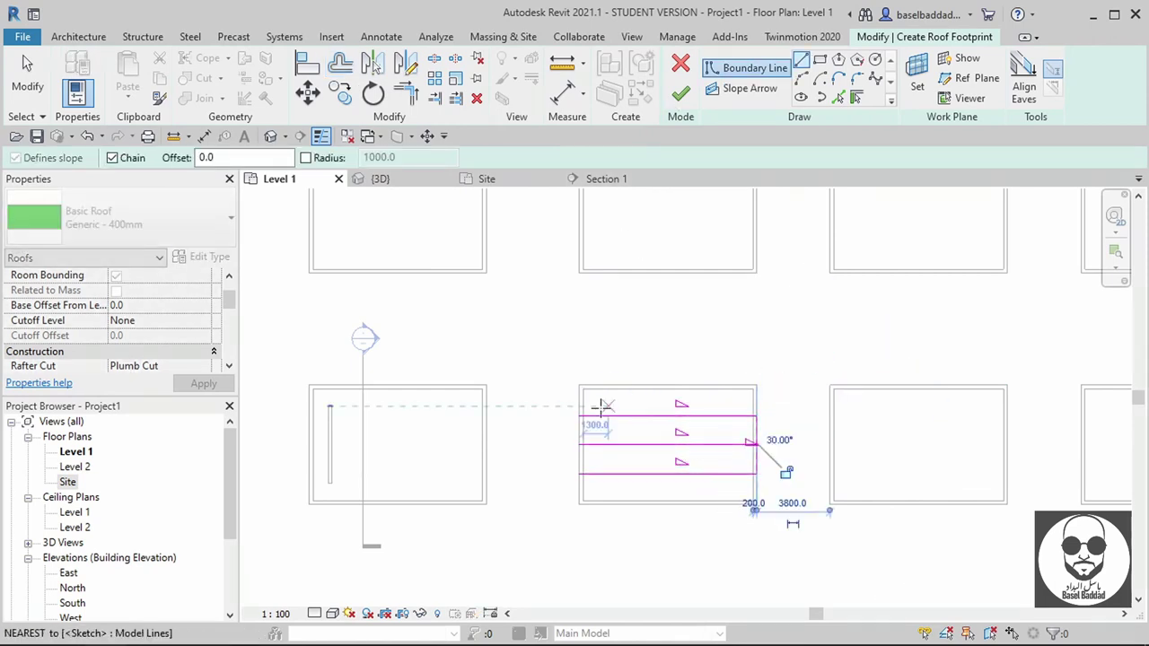
left_click(579, 416)
left_click(579, 473)
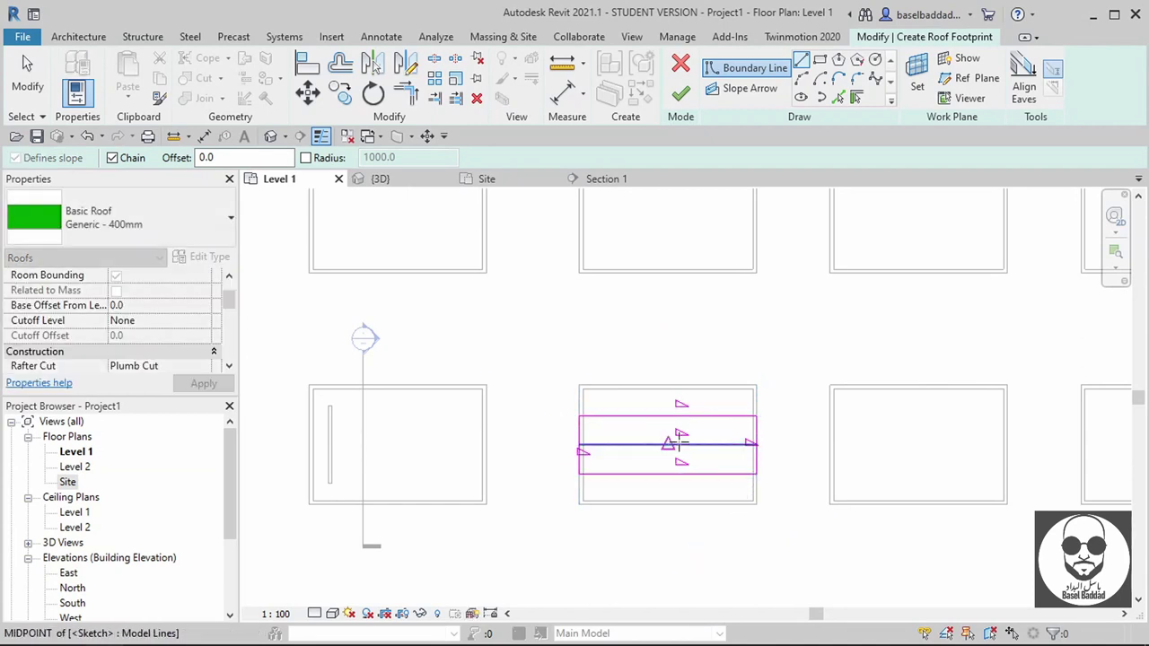
key("Escape")
key("Escape")
- Delete the middle line, make the short end lines non-sloping, and finish the roof
left_click(702, 446)
key("Delete")
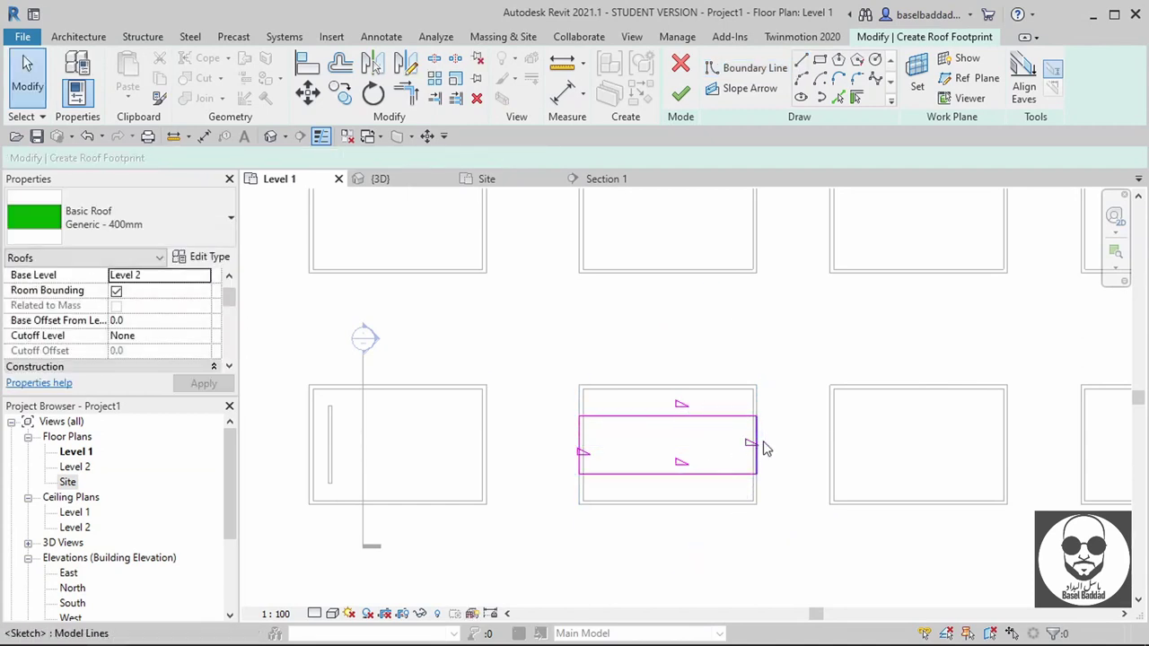
left_click_drag(793, 451, 536, 456)
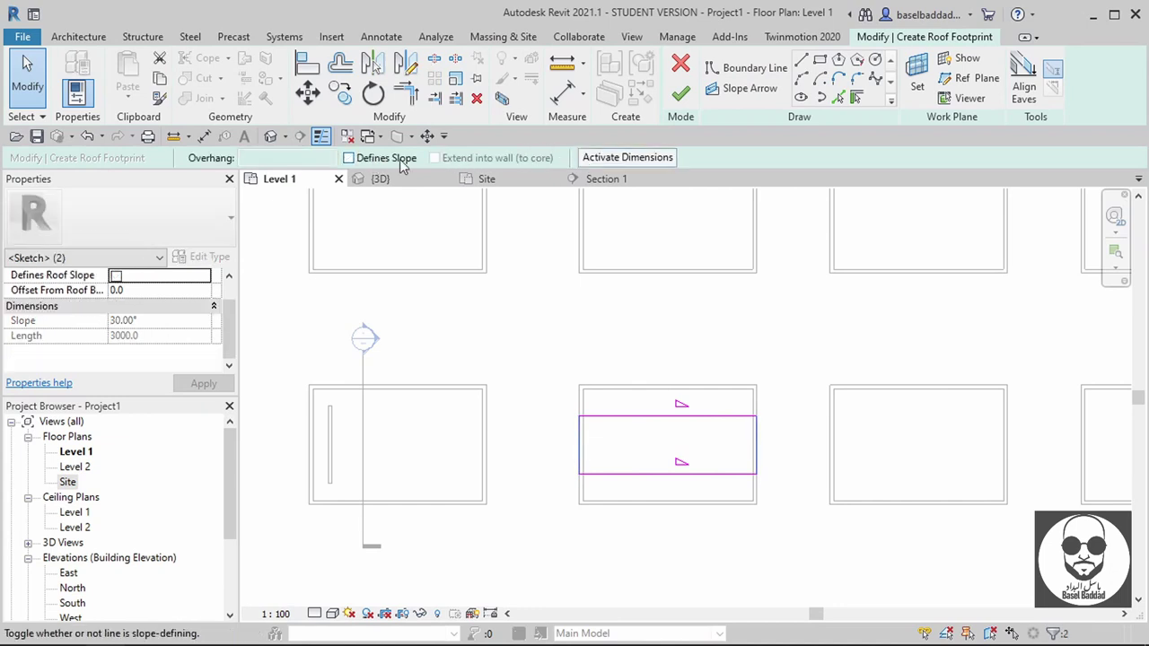
left_click(681, 96)
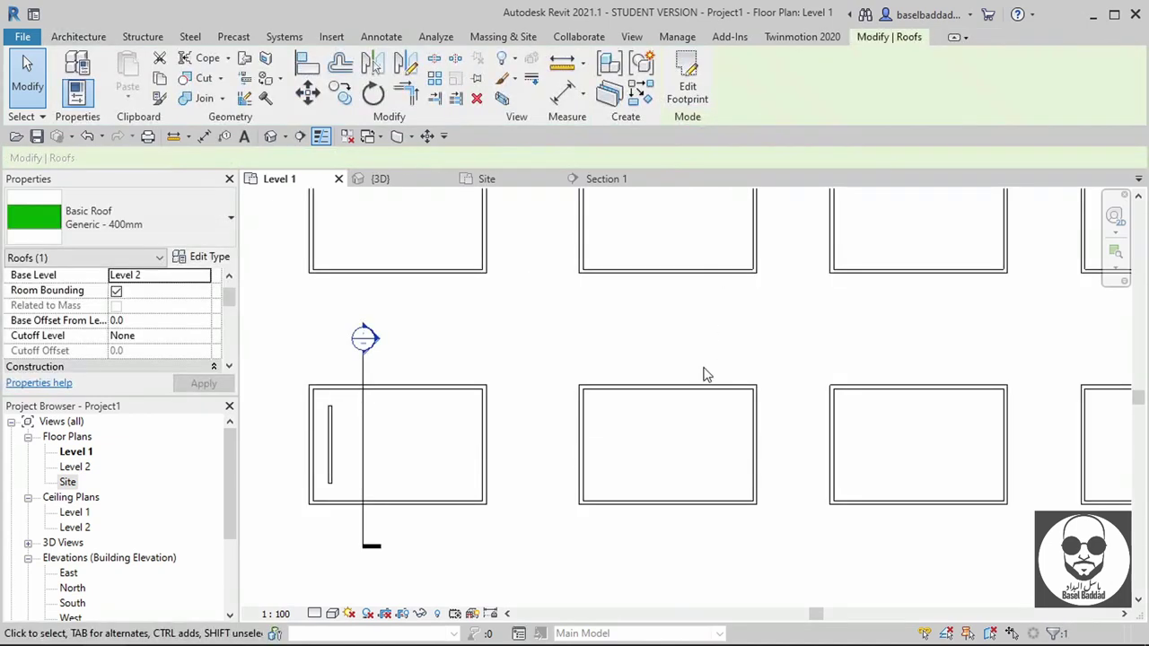
- In the Site plan, center the roofed building and start a new Level 2 footprint roof
left_click(506, 183)
scroll(763, 392, "down", 2)
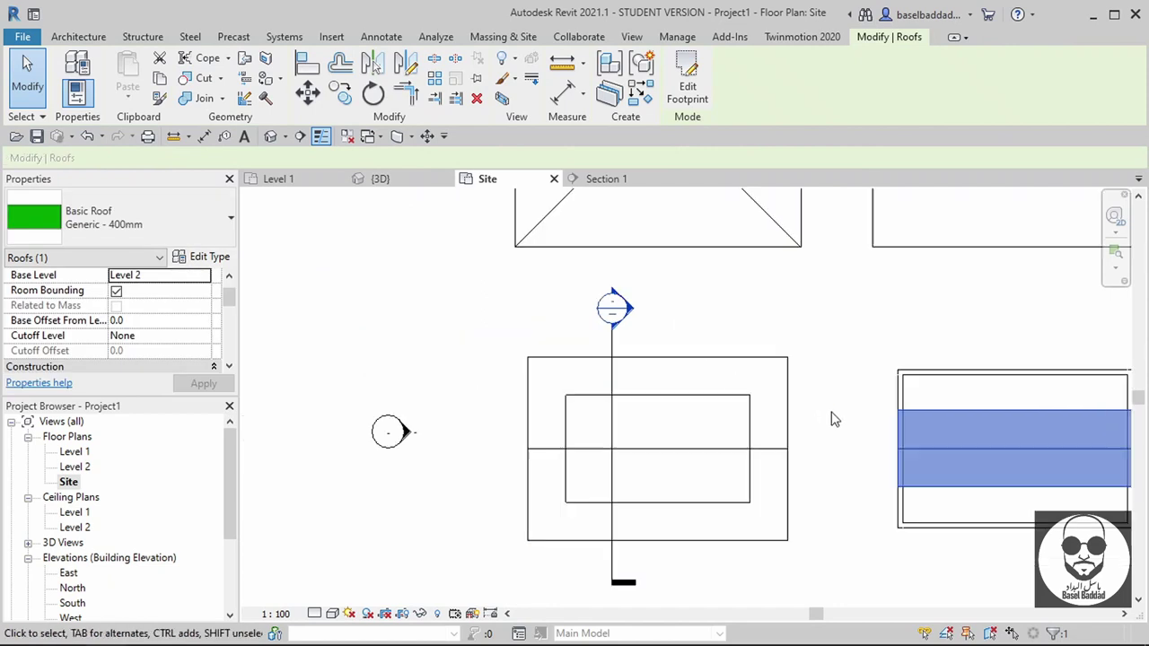
scroll(830, 413, "up", 1)
middle_click_drag(830, 410, 412, 410)
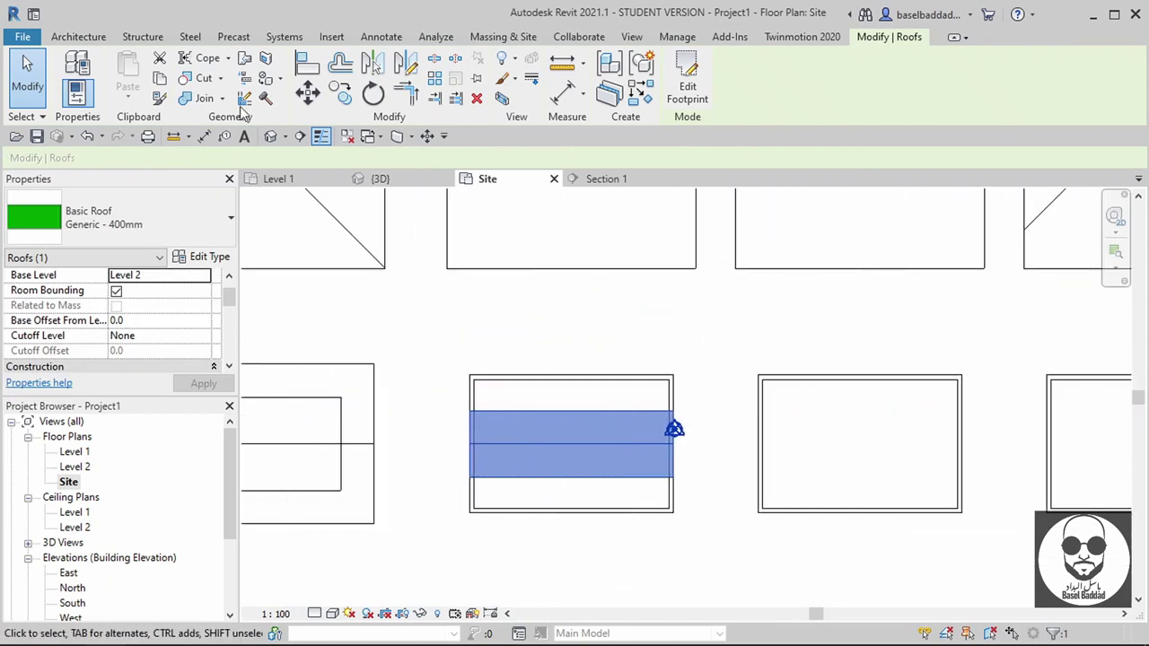
left_click(71, 34)
left_click(325, 58)
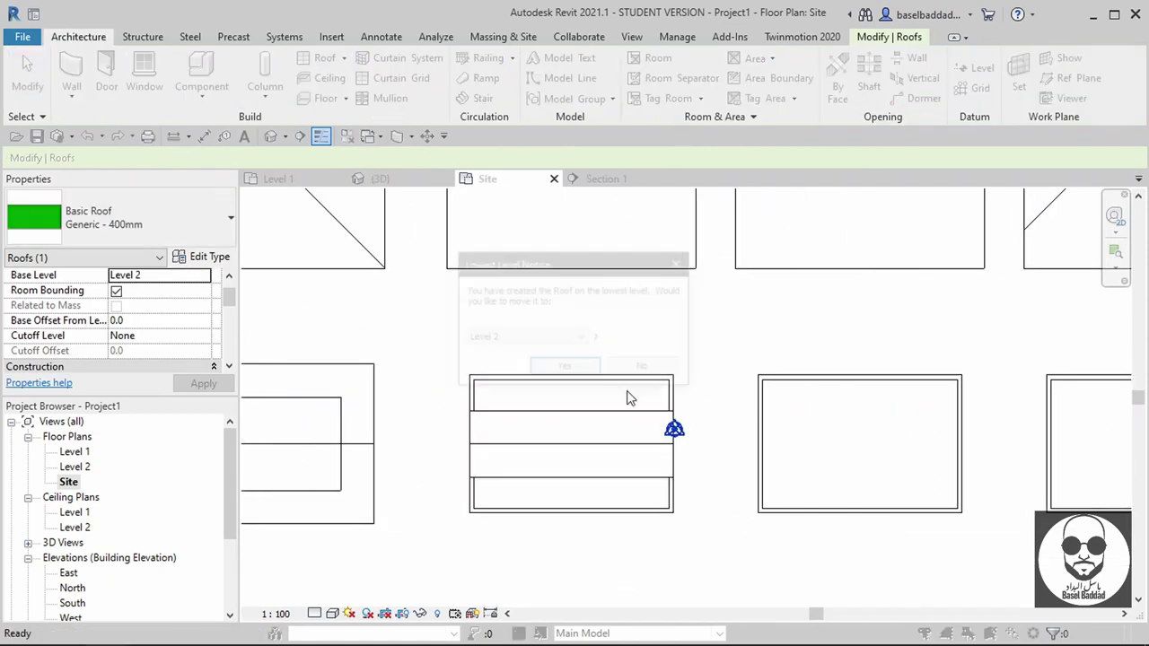
left_click(565, 369)
scroll(562, 459, "up", 1)
- Sketch a 9200 by 1600 strip along the top edge, three edges non-sloping, and finish it
left_click(820, 60)
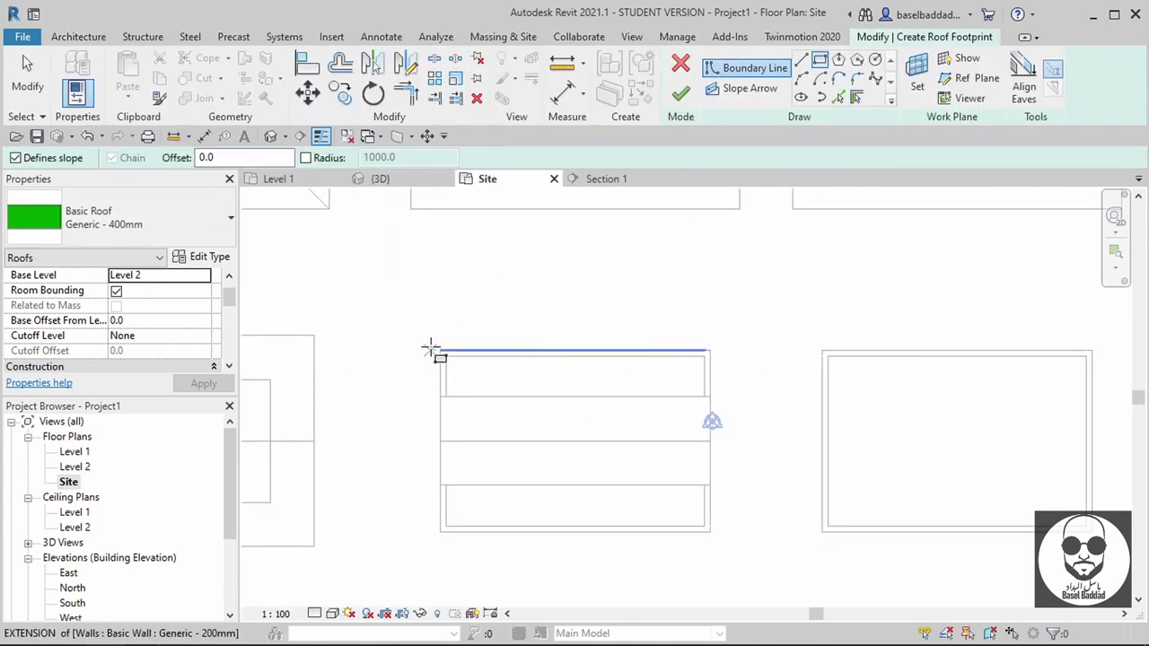
left_click(440, 350)
left_click(709, 395)
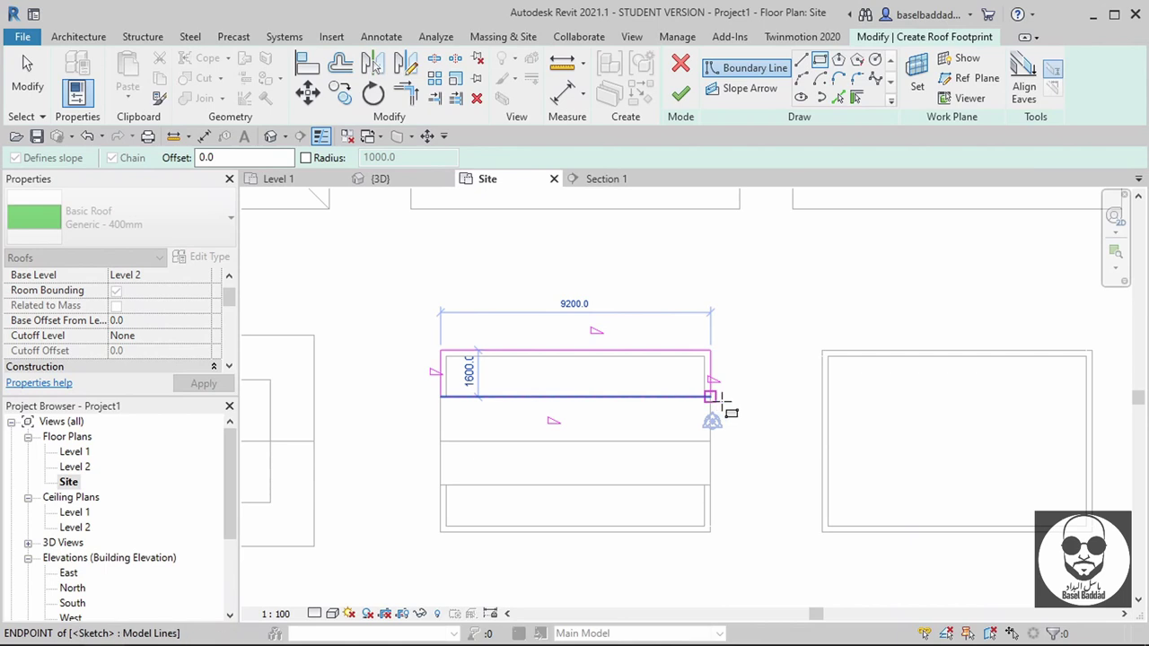
key("Escape")
key("Escape")
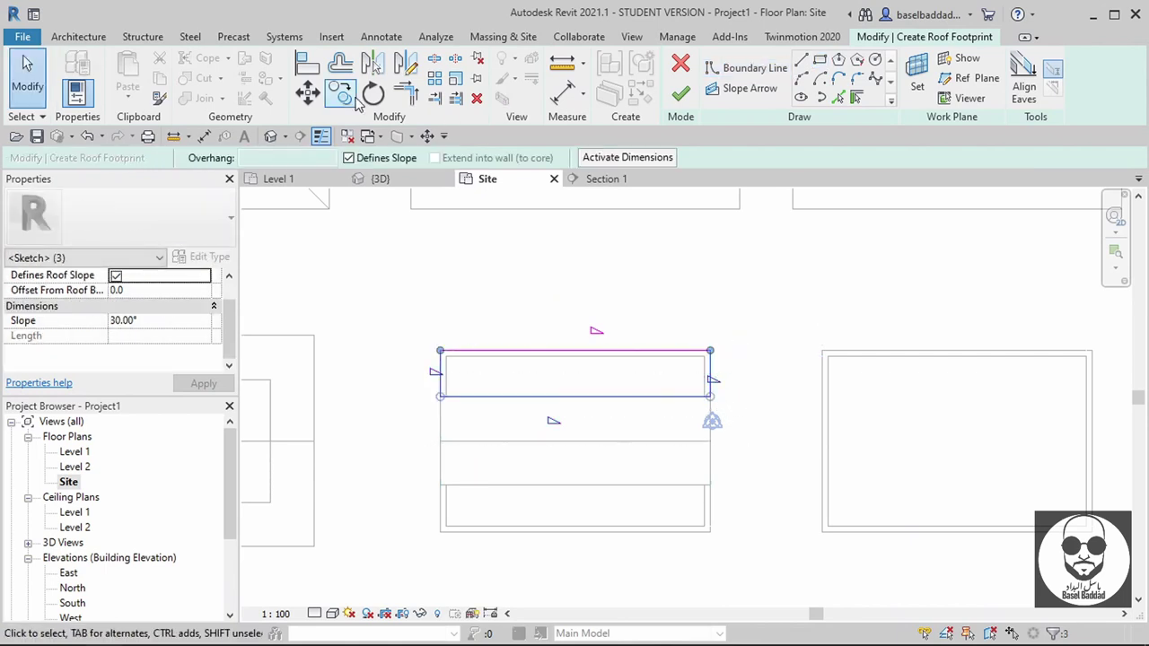
left_click(349, 158)
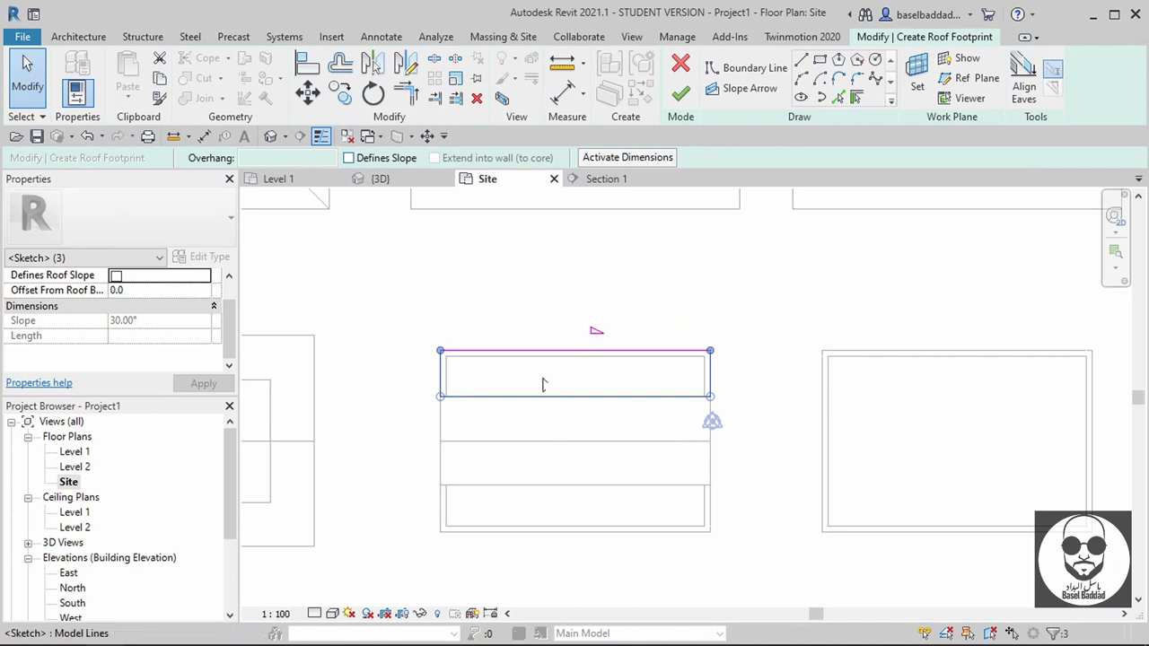
left_click(680, 96)
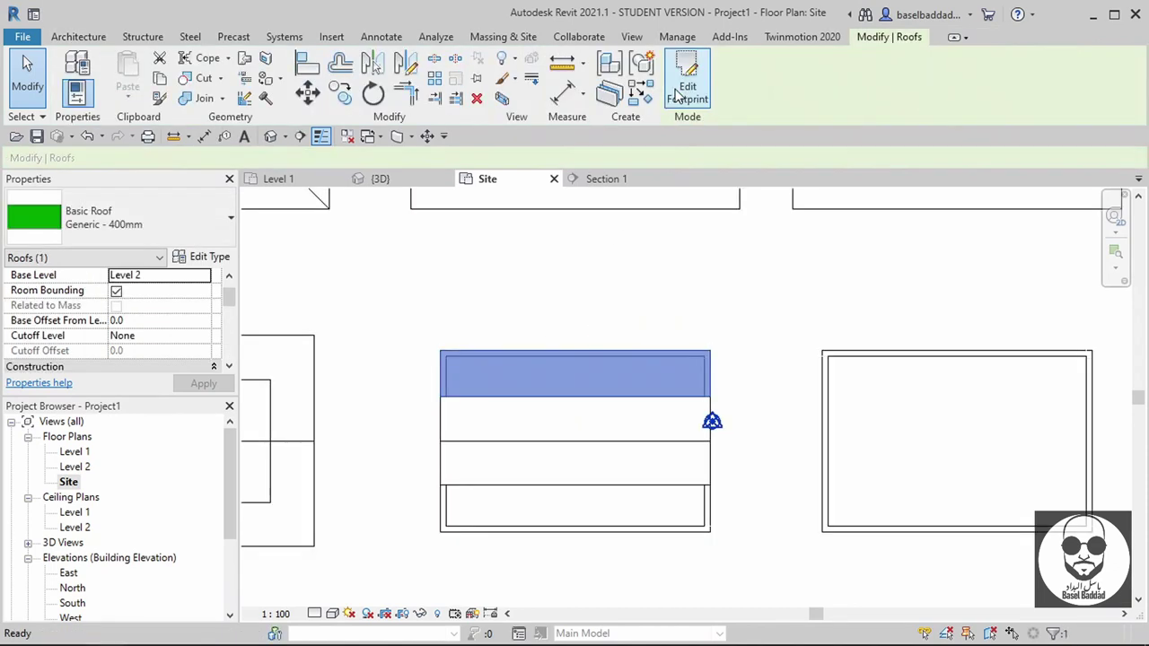
- Mirror a copy of the strip onto the bottom edge and check it in 3D
left_click(608, 428)
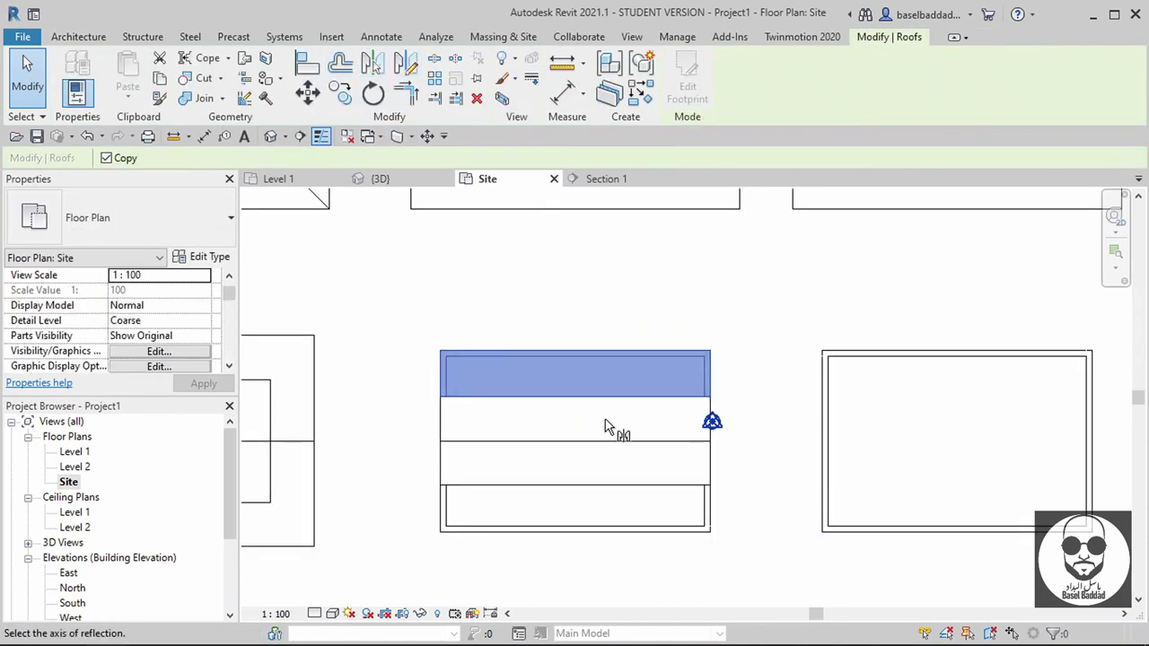
left_click(607, 449)
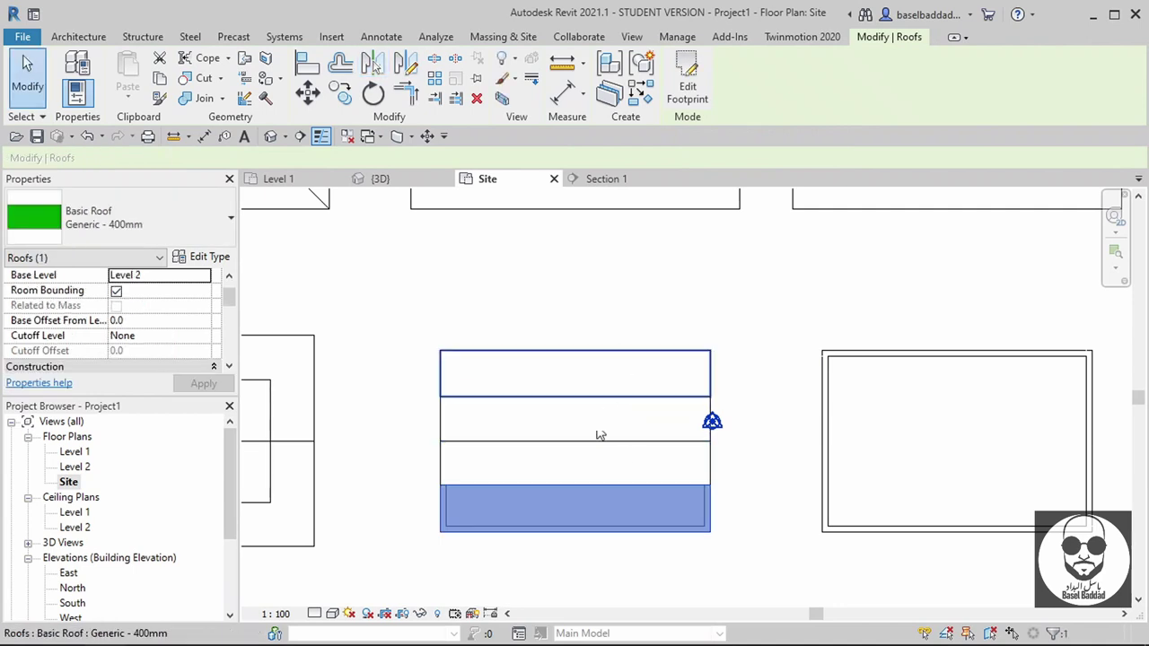
left_click(381, 180)
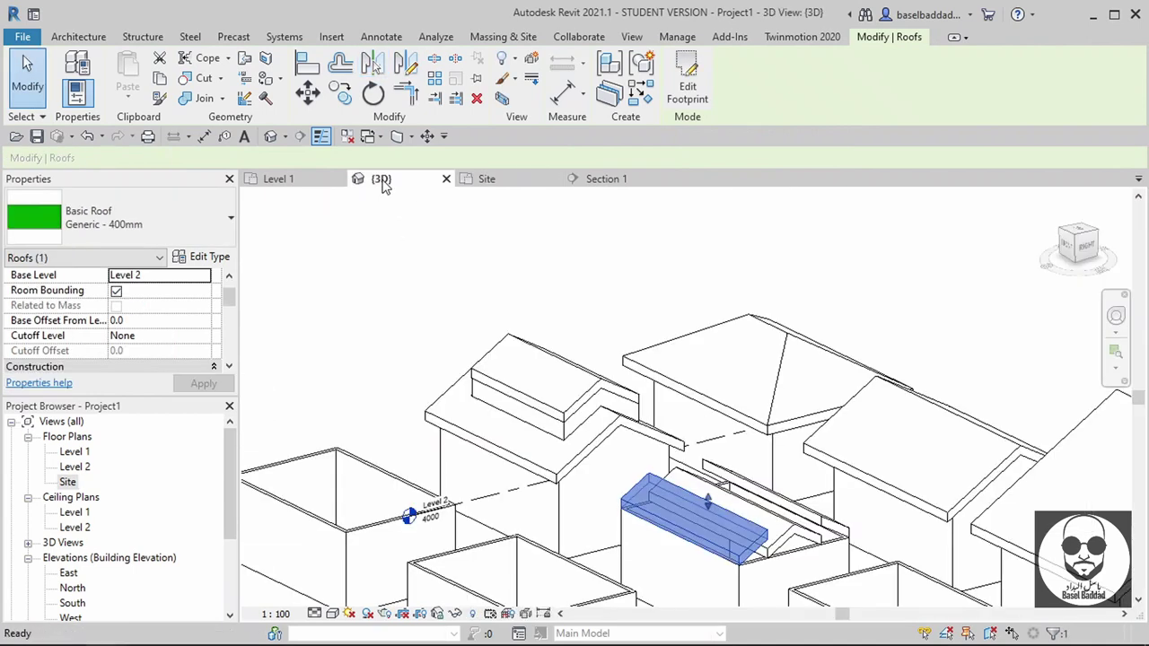
left_click(486, 181)
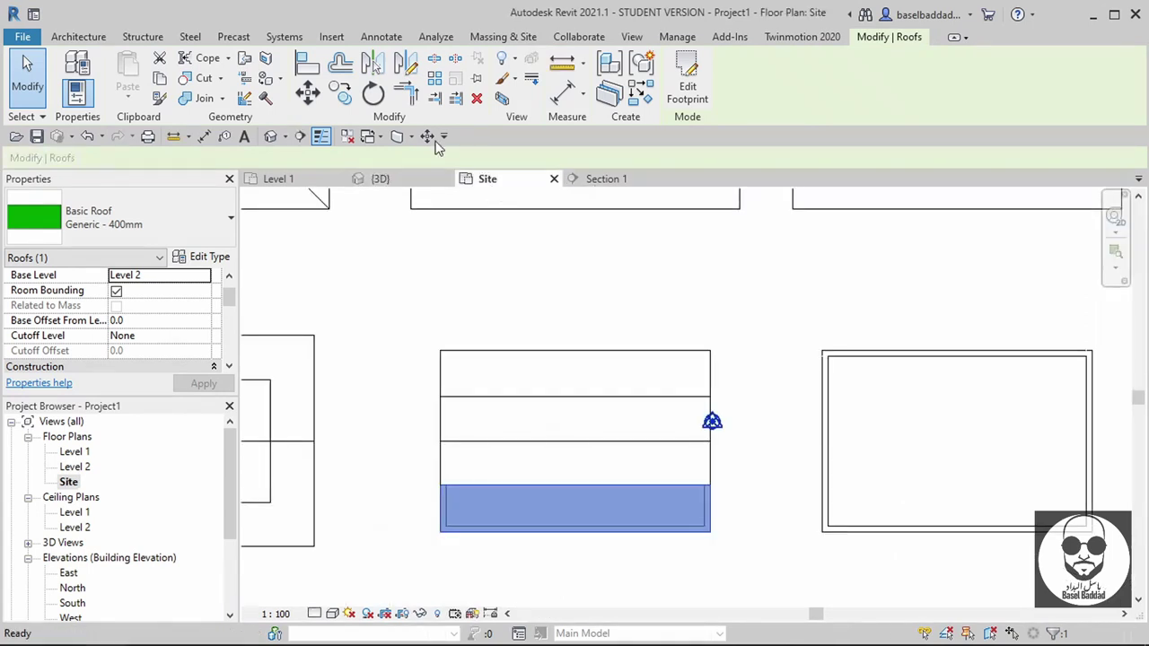
- Cut Section 2 vertically through the building and open it
left_click(302, 137)
left_click(562, 575)
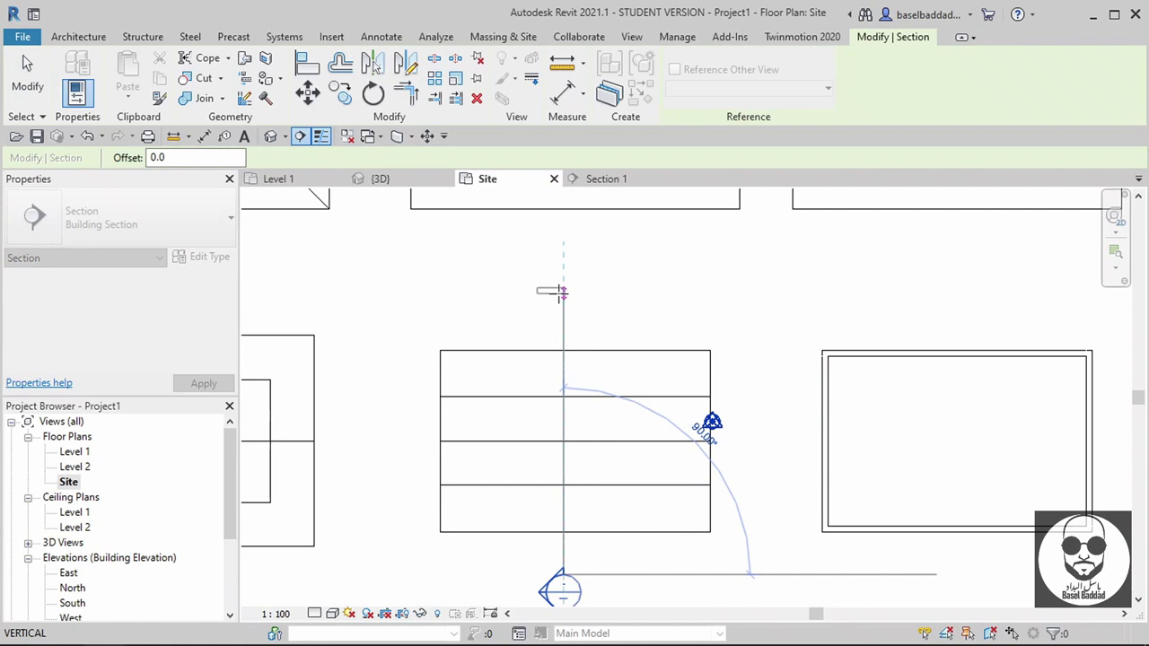
left_click(562, 293)
right_click(560, 294)
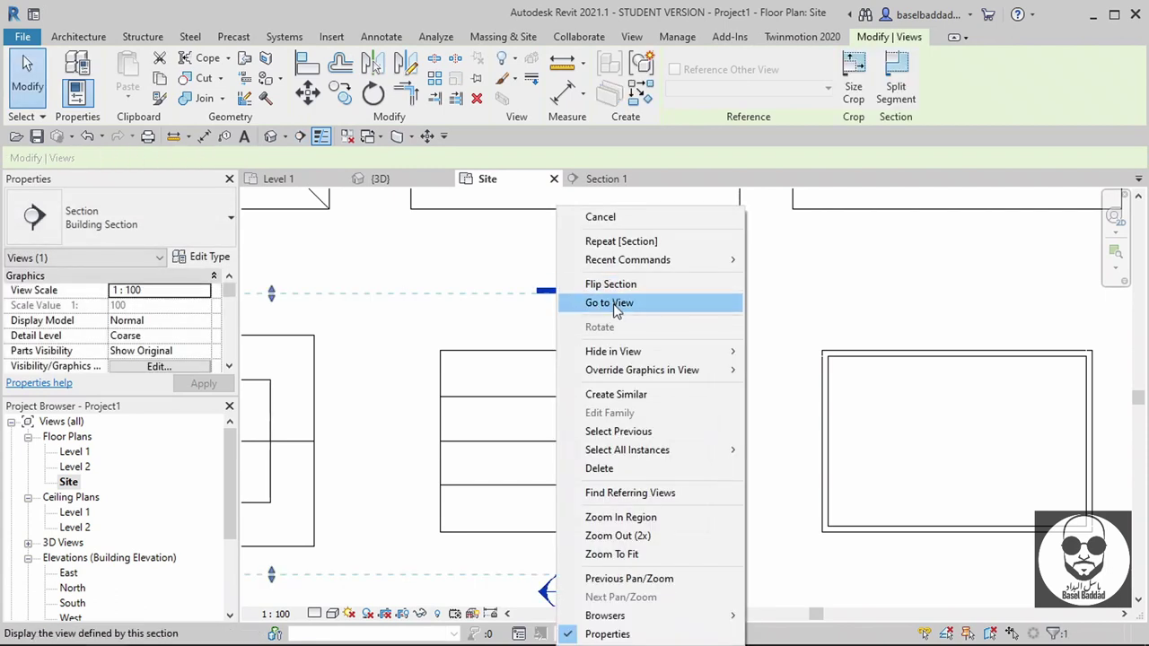
left_click(614, 305)
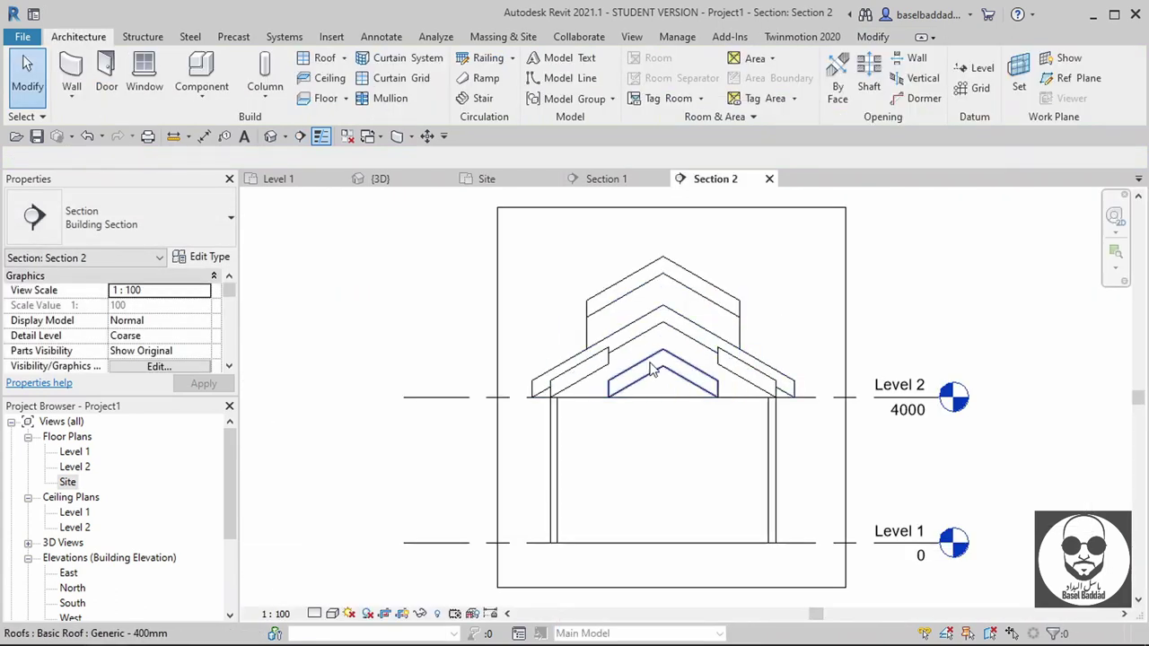
- Move the small roof 2546.4 up from its peak to the upper roof's apex, then view in 3D
left_click(653, 369)
left_click(307, 95)
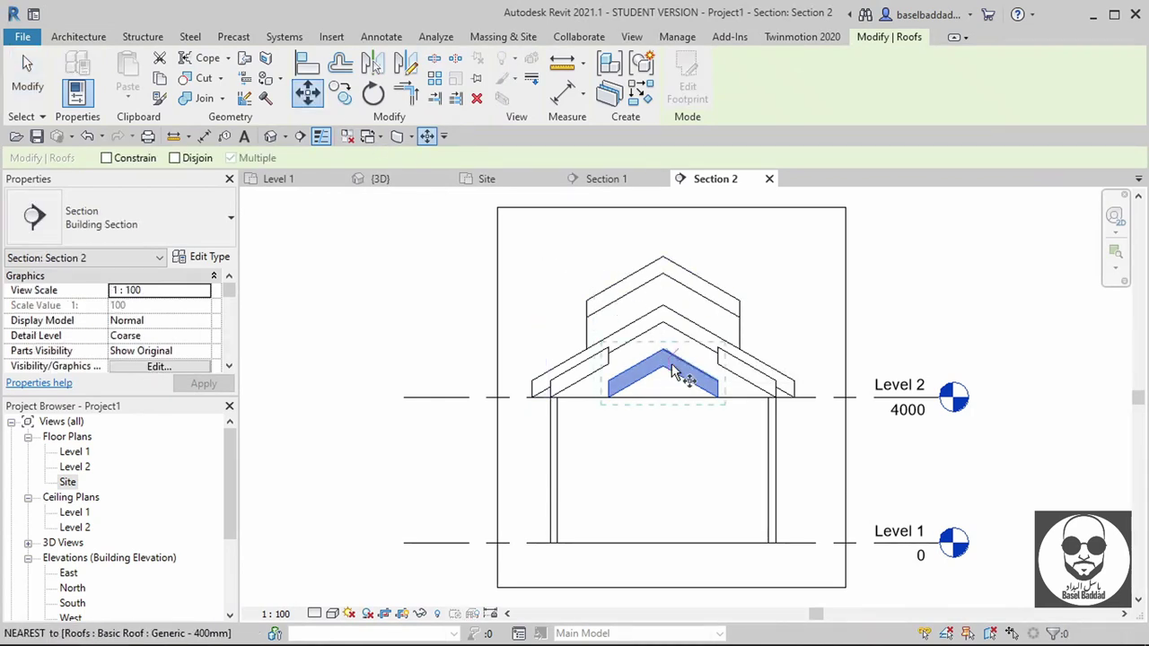
left_click(672, 372)
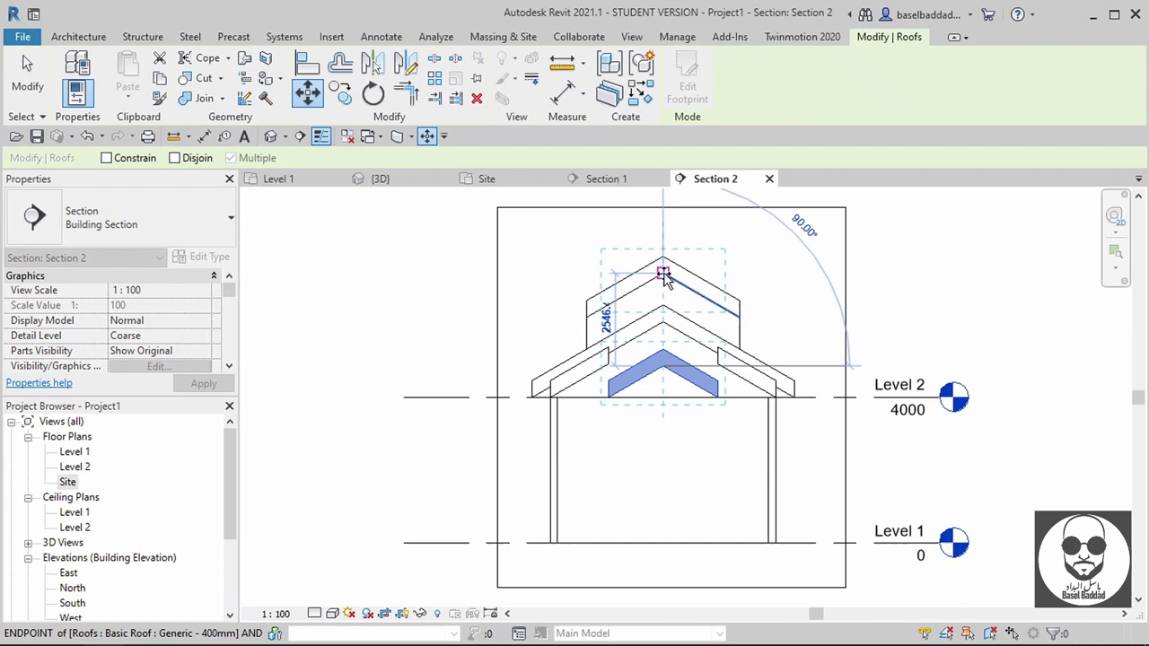
left_click(663, 269)
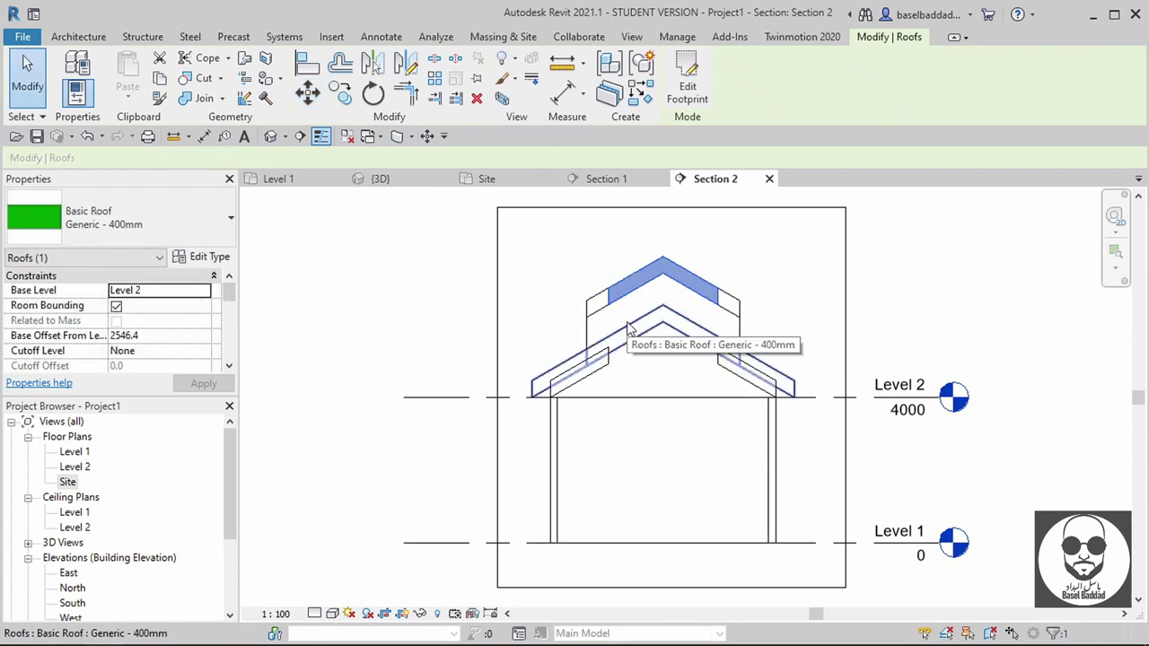
scroll(639, 341, "up", 2)
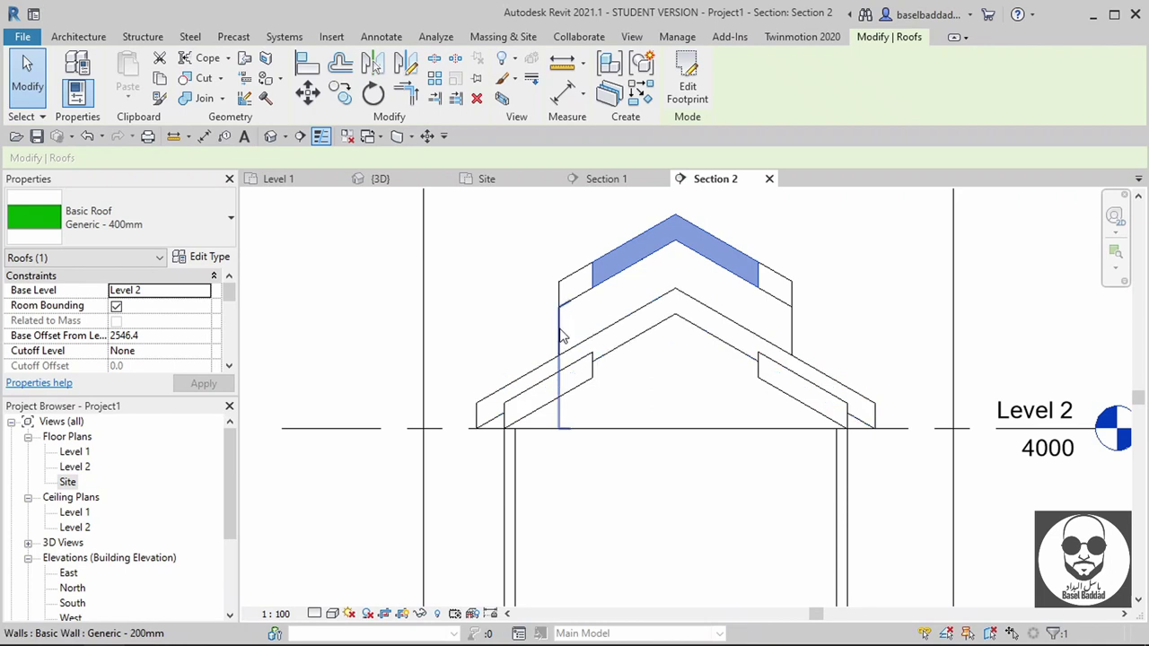
left_click(377, 182)
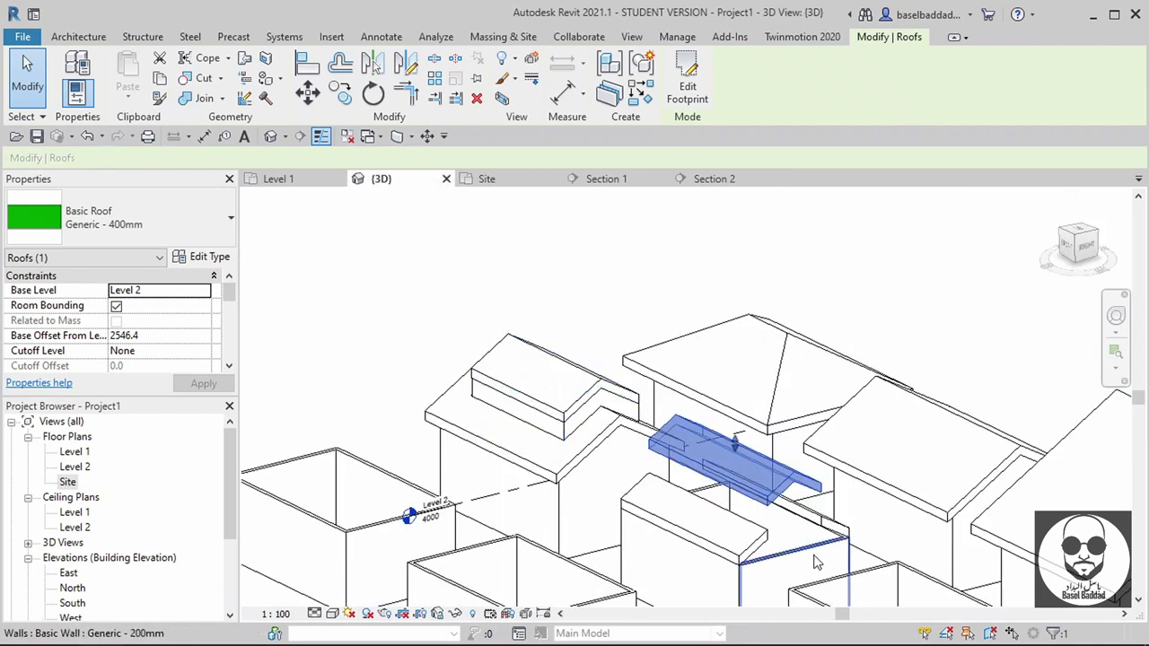
- Attach the building's walls to the raised roof above, keeping the attachment past the warning
middle_click_drag(815, 563, 655, 507)
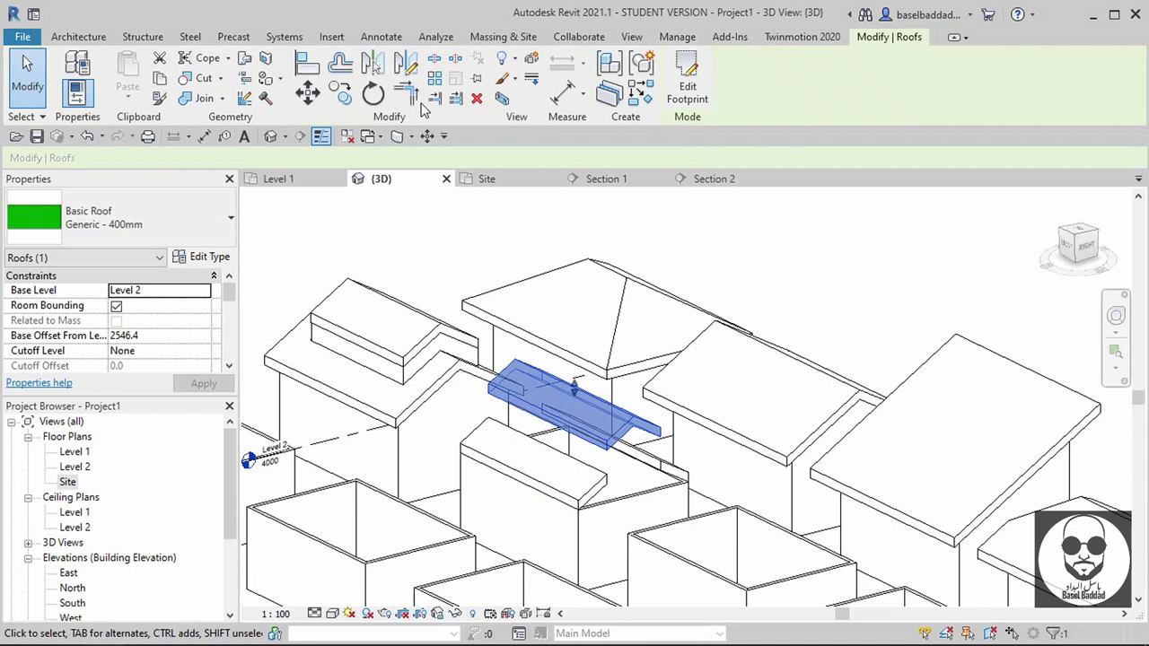
left_click(636, 508)
left_click(803, 90)
left_click(669, 476)
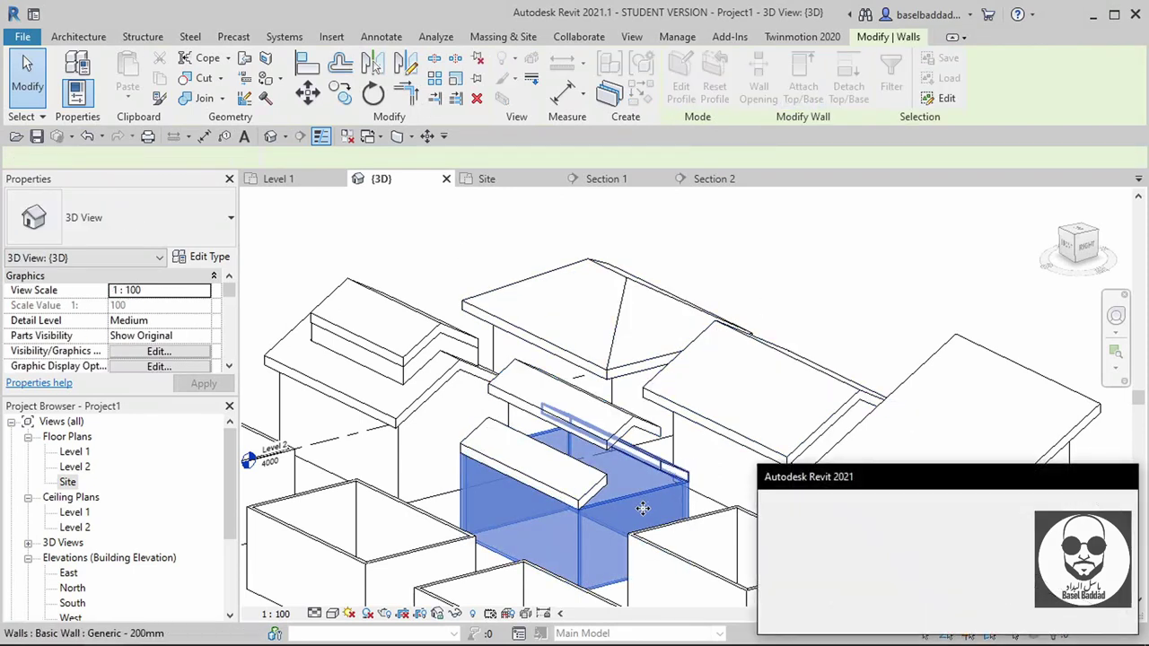
left_click(883, 620)
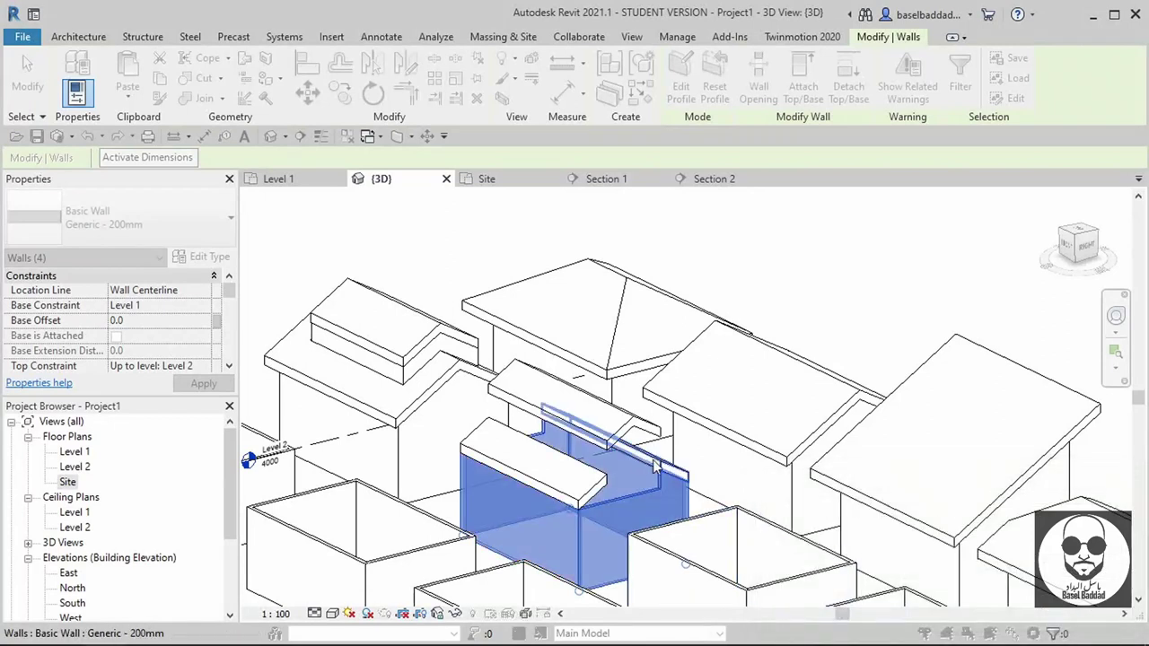
- Attach the walls to the small roof, detaching them from missed targets, then return to Level 1
left_click(803, 89)
left_click(884, 404)
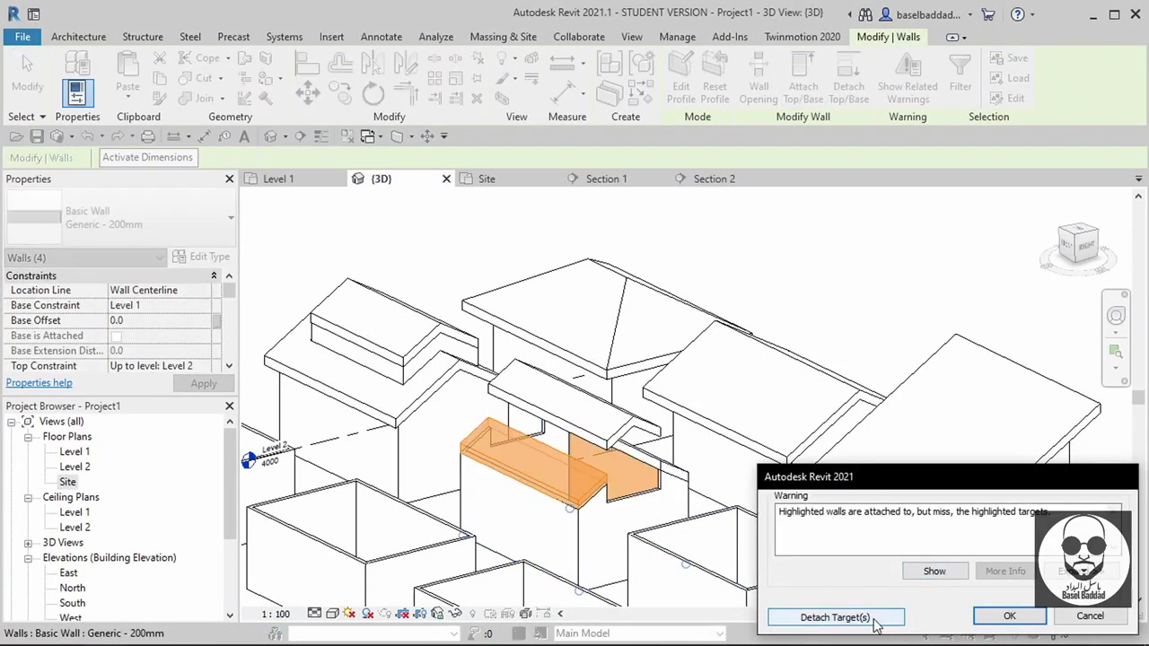
left_click(801, 617)
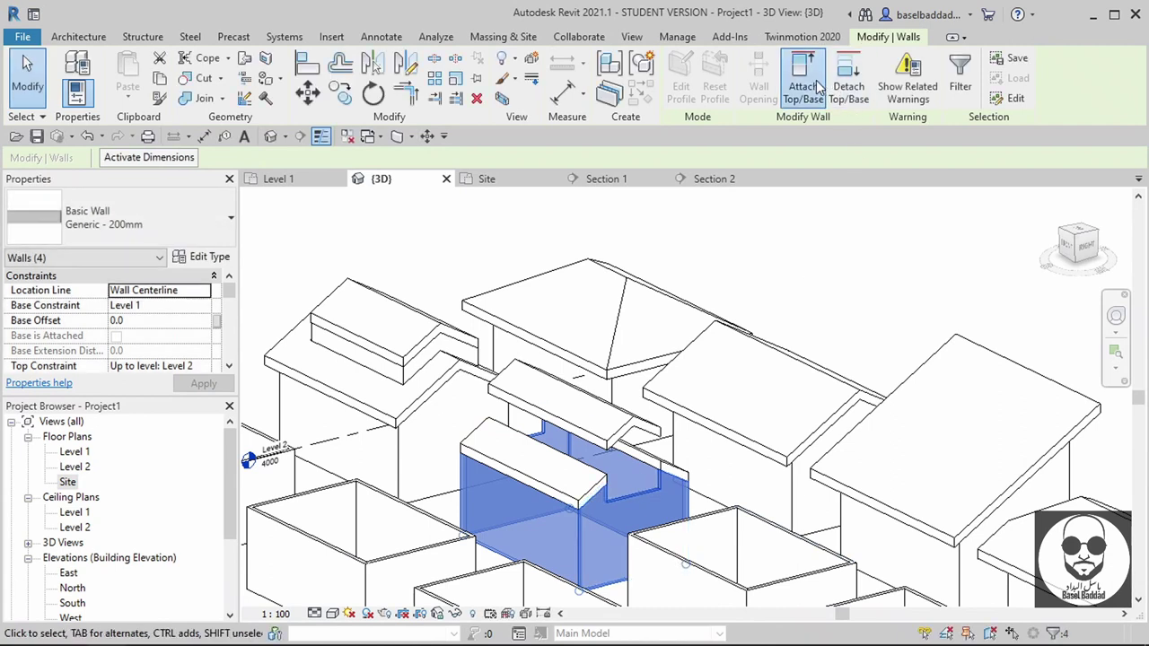
left_click(804, 90)
left_click(556, 386)
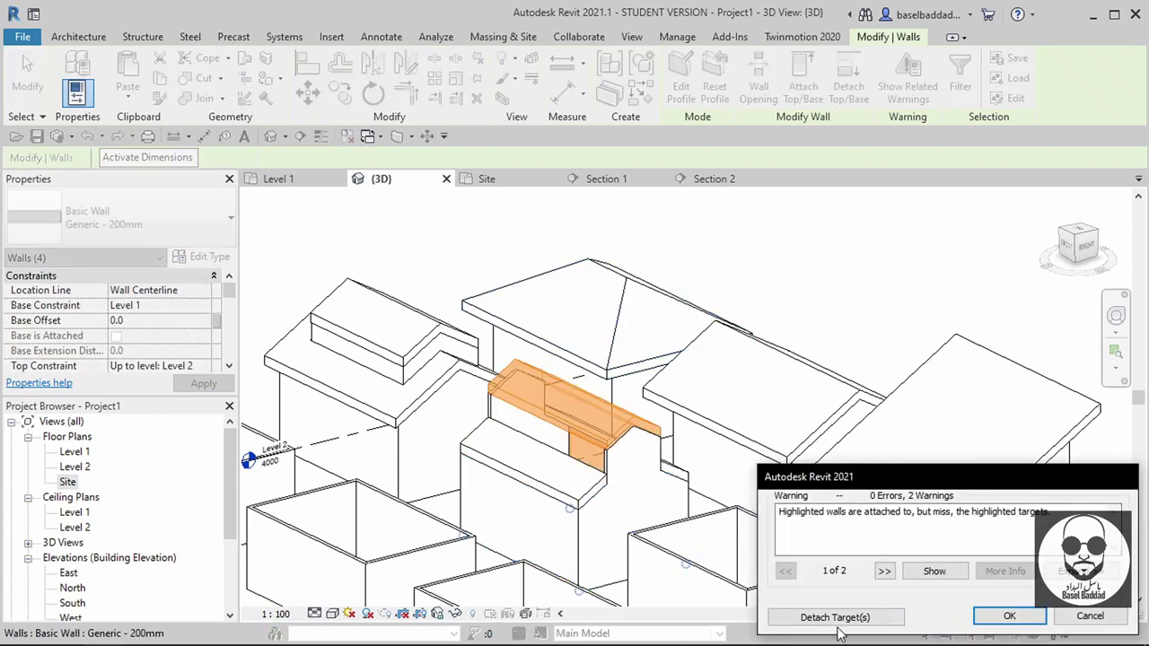
left_click(827, 618)
left_click(805, 271)
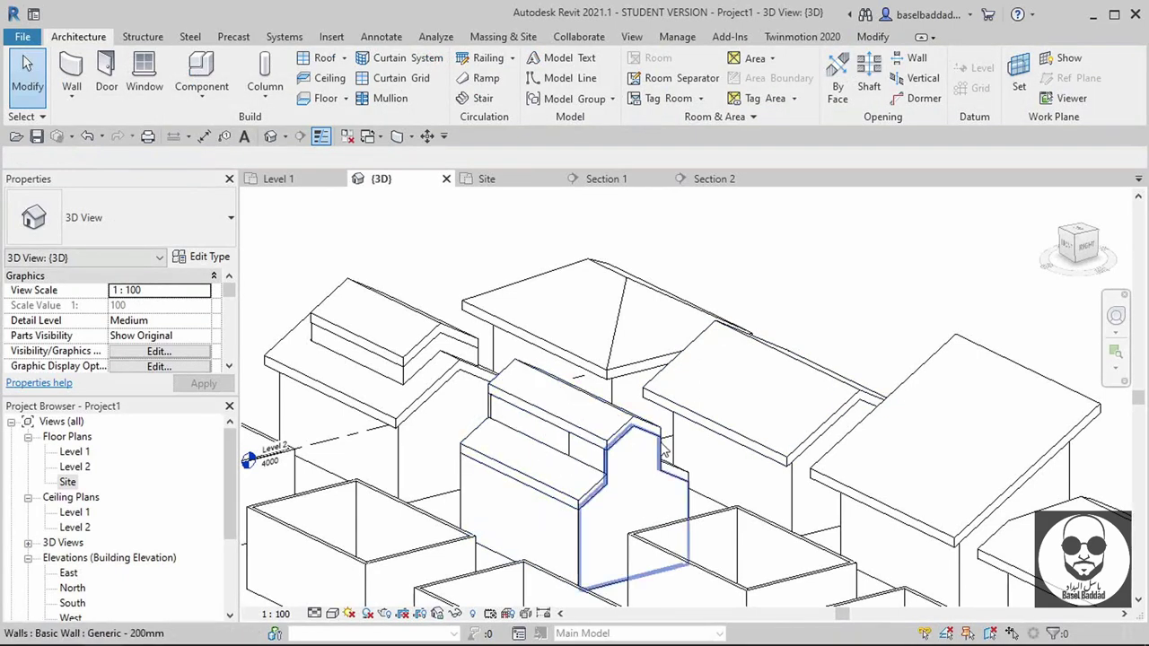
left_click(284, 180)
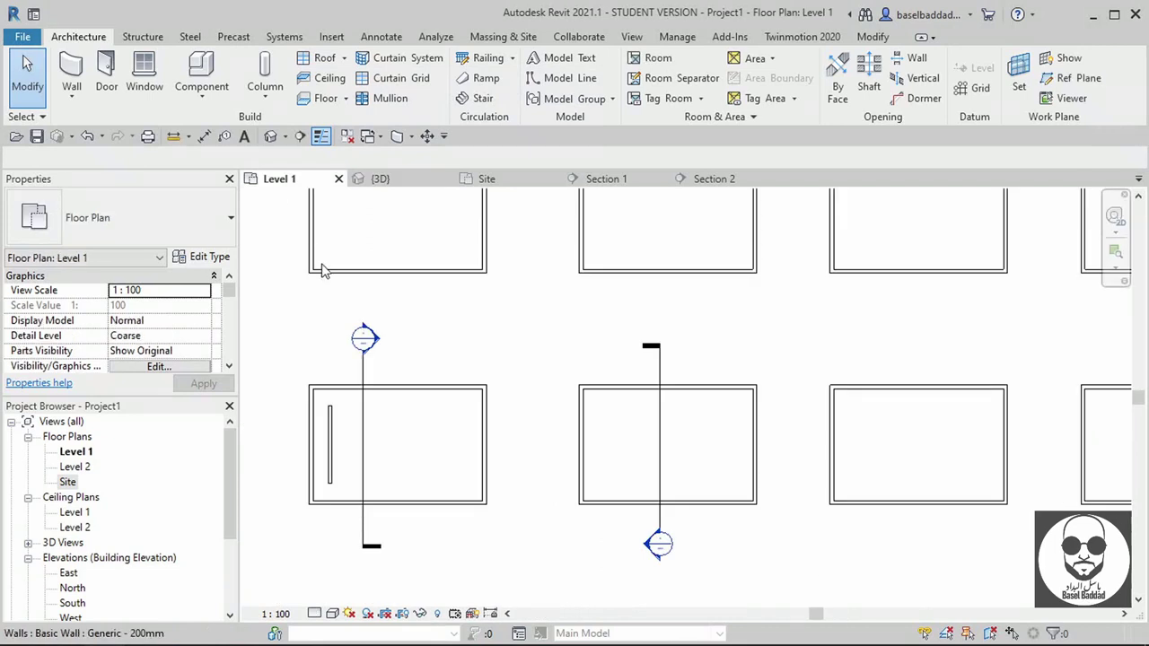
- Start a Level 2 footprint roof as a rectangle around the middle building with a 1000 mm offset
scroll(469, 382, "down", 2)
middle_click_drag(829, 407, 616, 377)
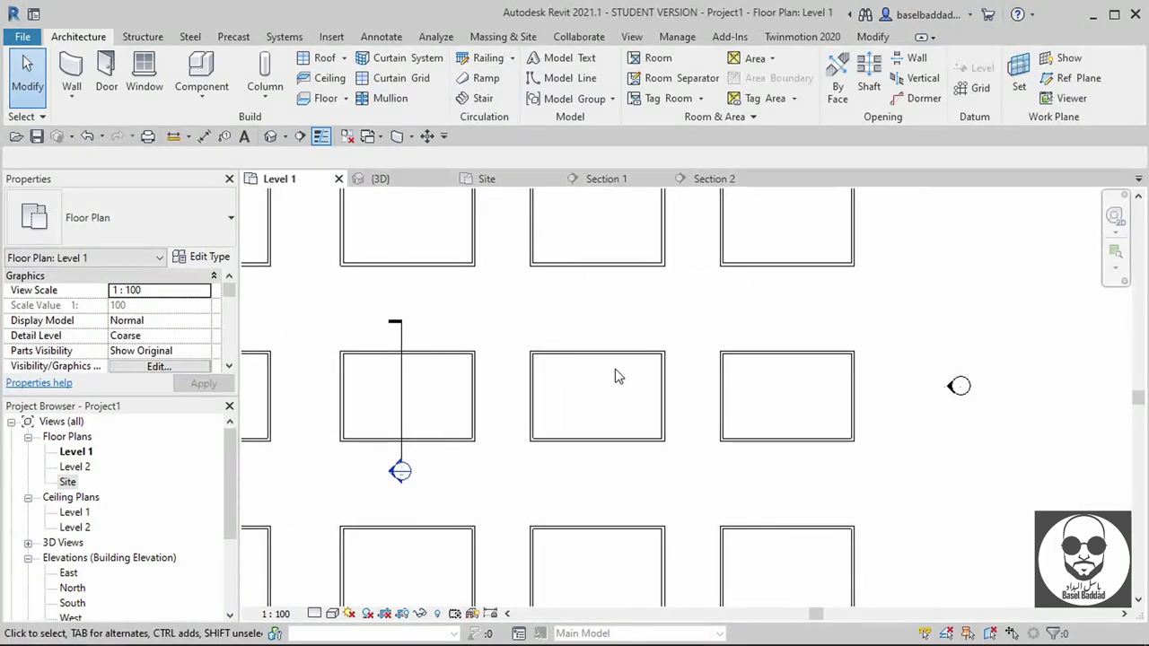
scroll(630, 343, "up", 1)
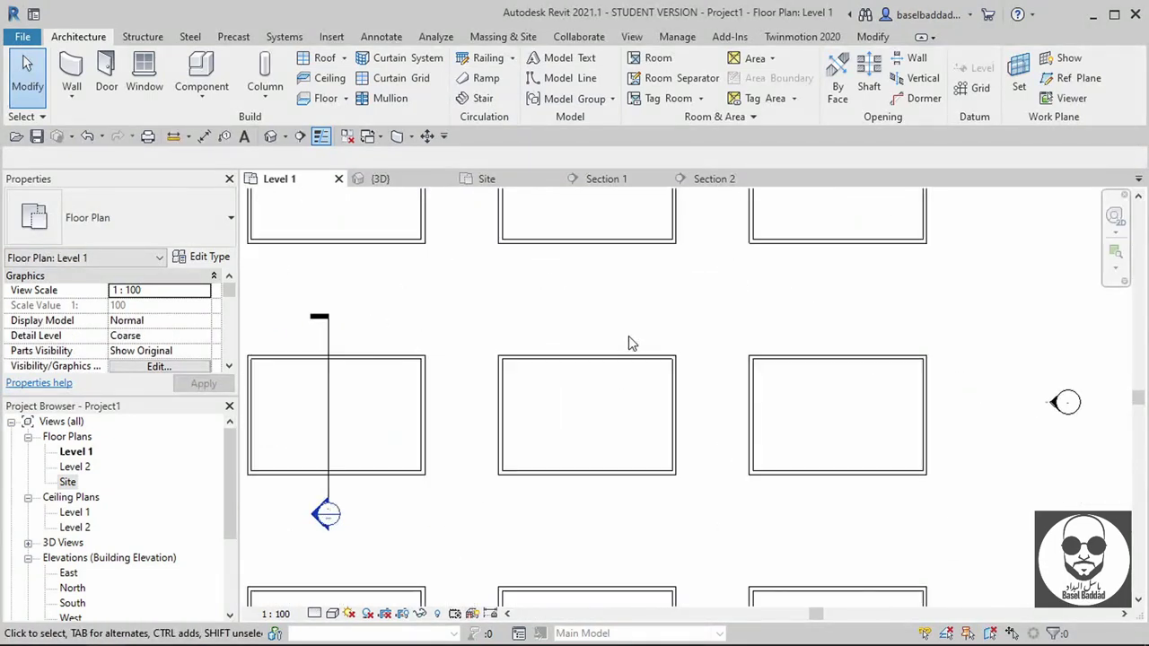
left_click(302, 65)
left_click(564, 368)
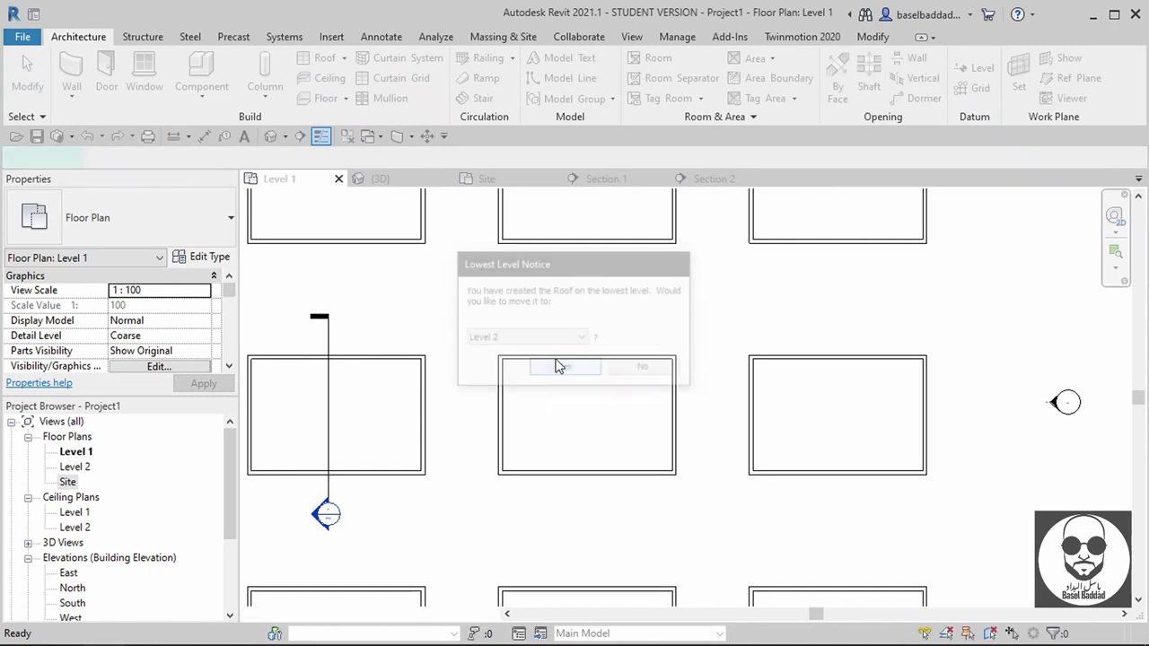
left_click(820, 61)
type("1000")
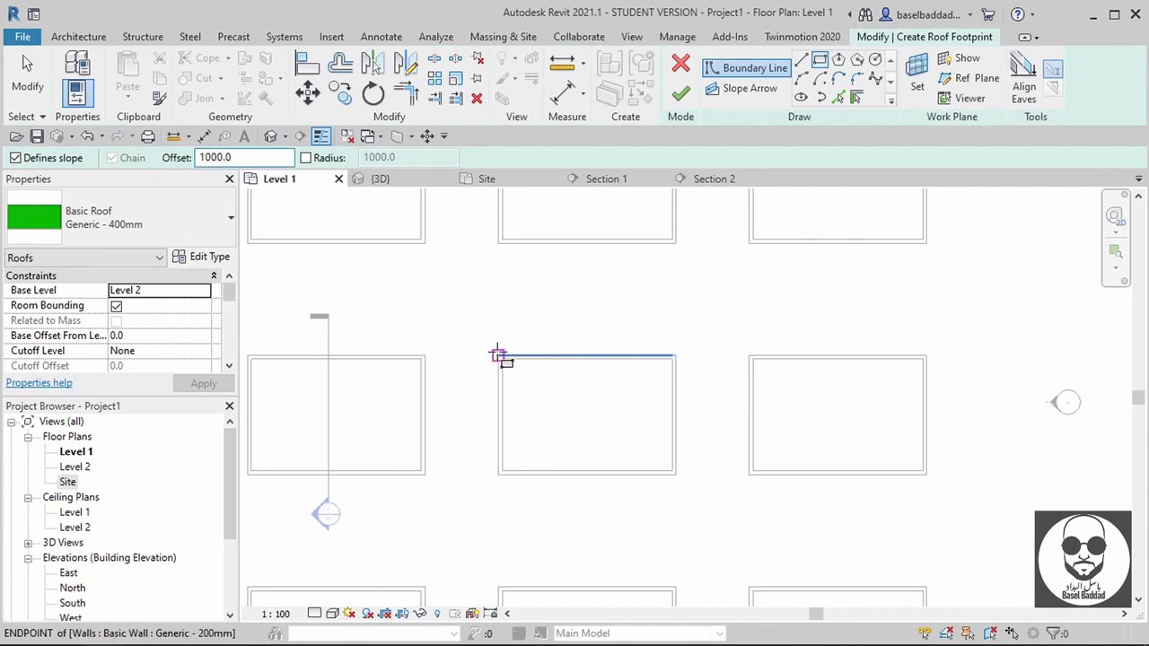
left_click(500, 357)
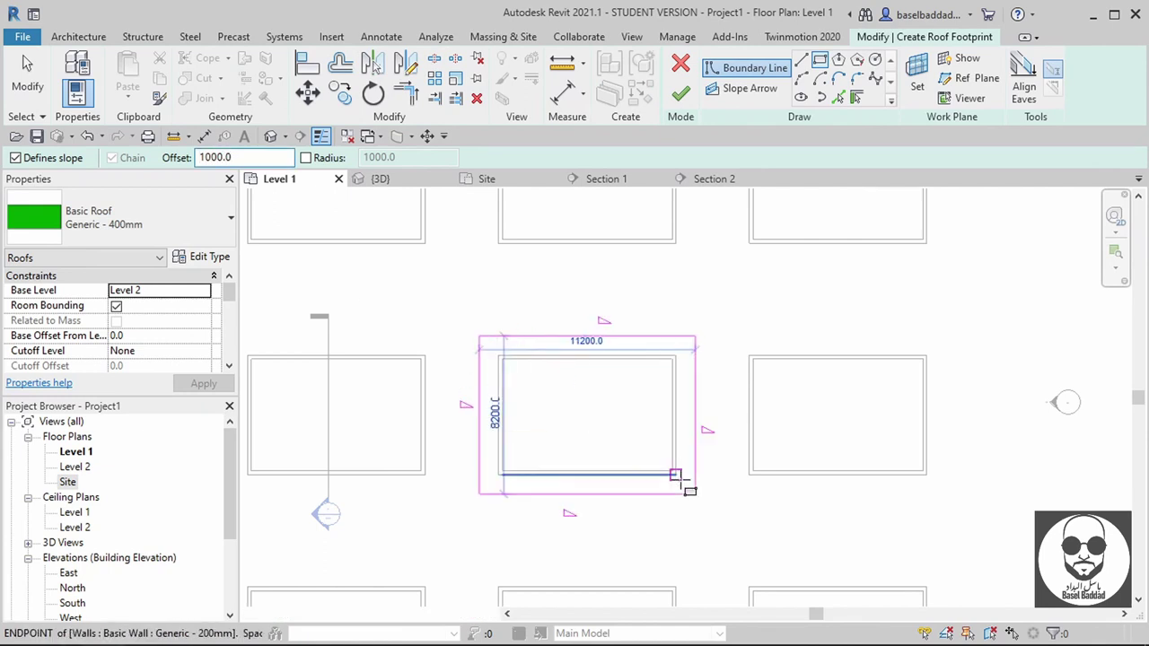
left_click(675, 475)
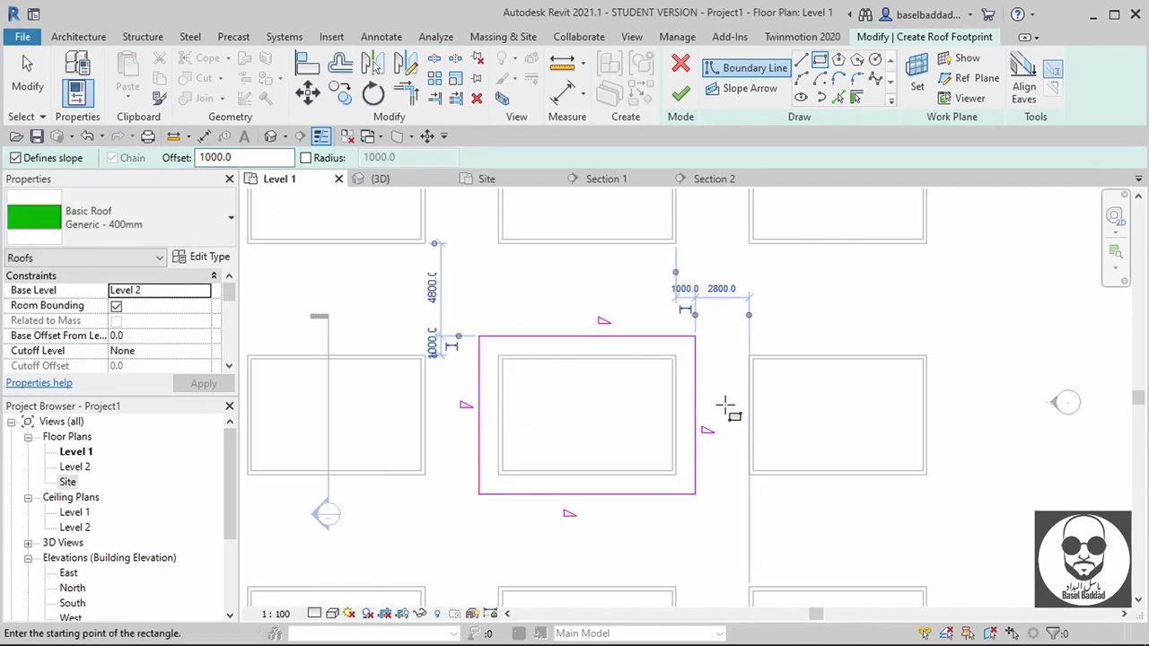
key("Escape")
- Make the top and bottom edges non-sloping and slope the sides at -10°, then view in 3D
left_click_drag(626, 280, 565, 512)
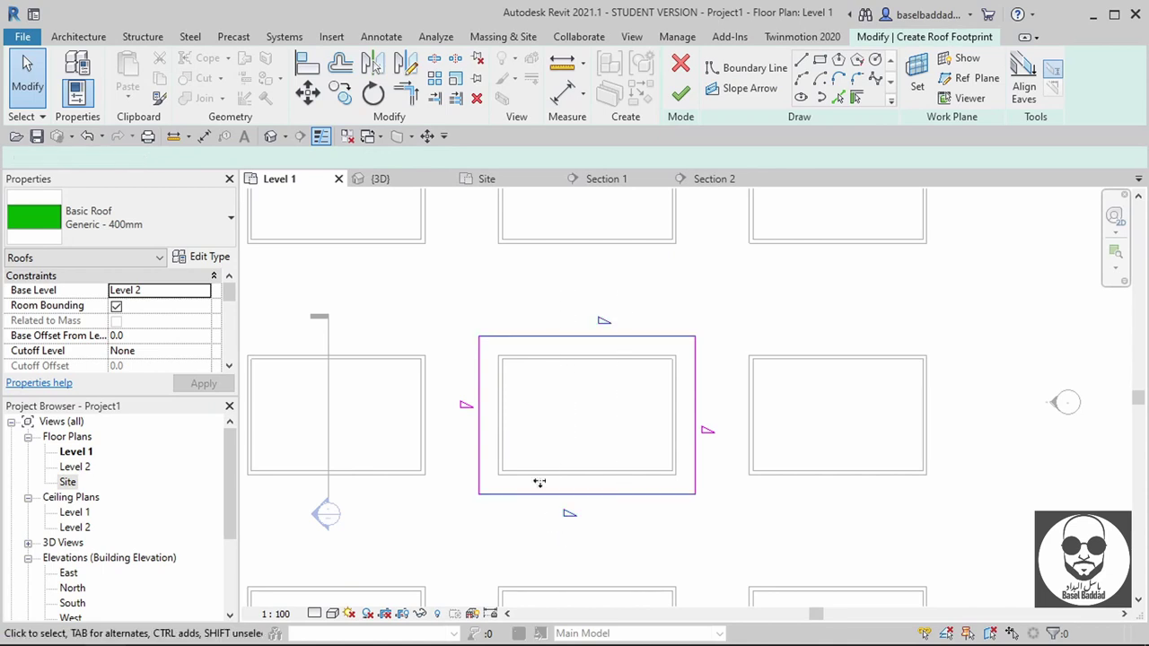
left_click(391, 162)
left_click_drag(725, 420, 447, 415)
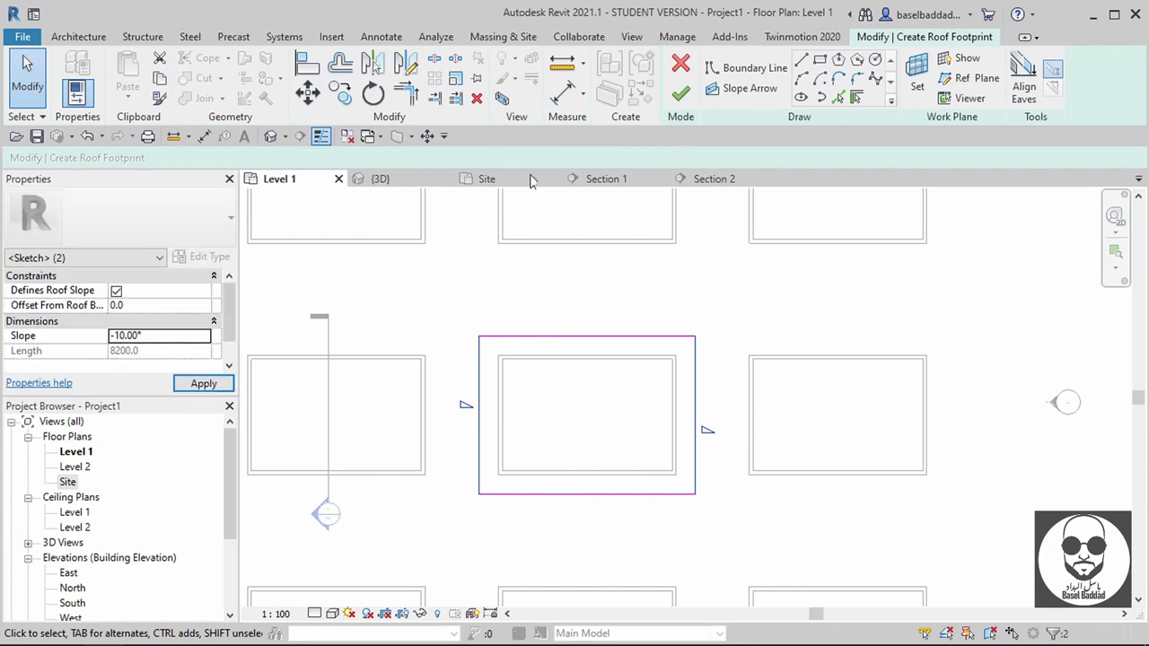
left_click(680, 92)
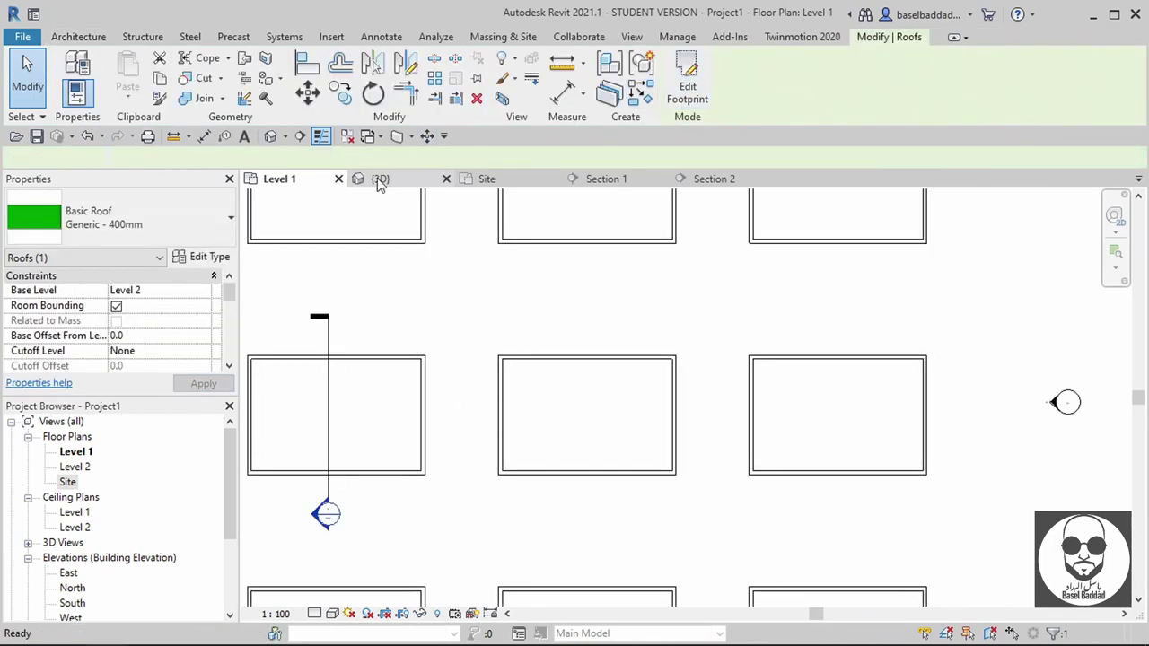
left_click(380, 180)
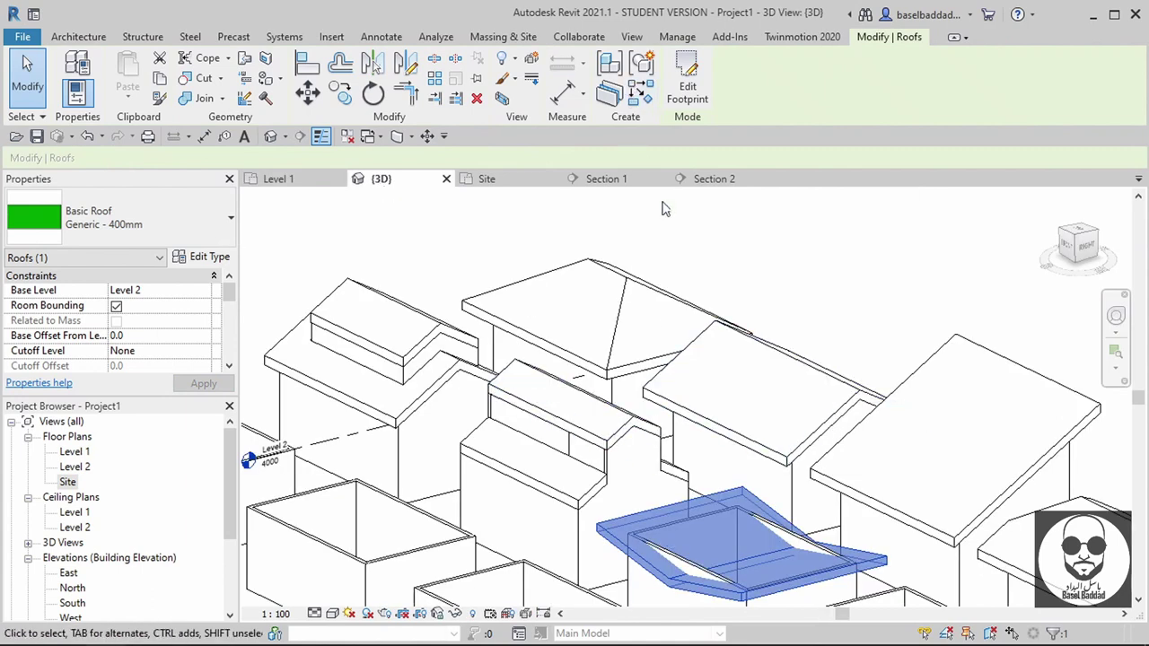
- Attach the middle building's walls to its new -10° footprint roof and reopen the Level 1 plan
middle_click_drag(731, 546, 670, 376)
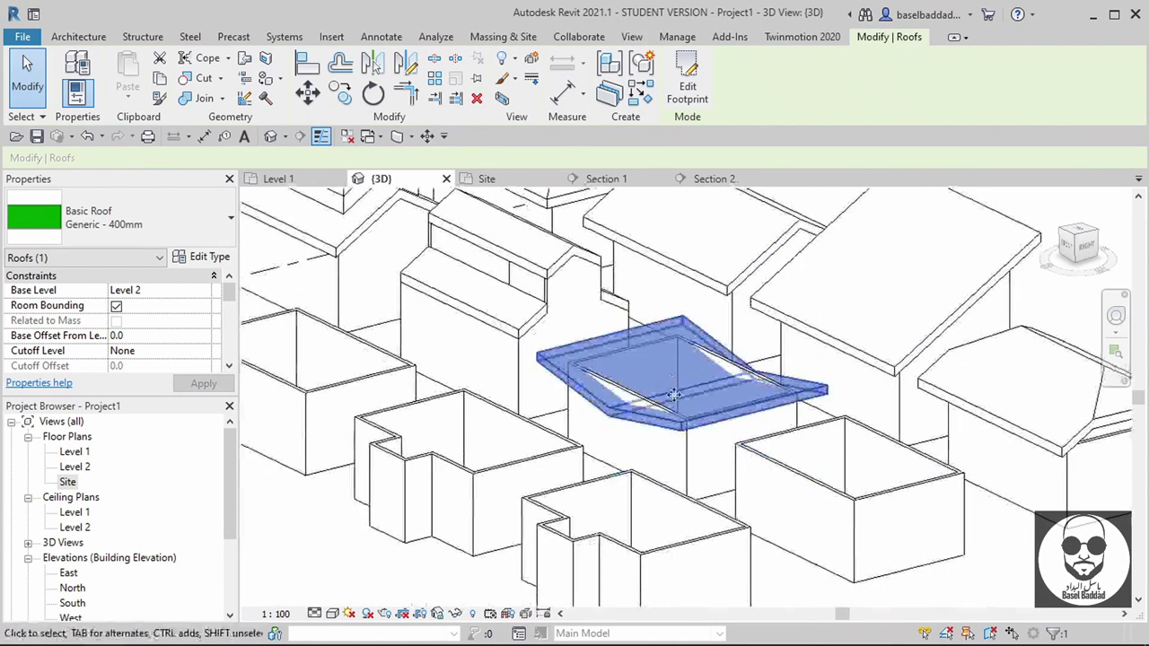
left_click(691, 482)
left_click(803, 86)
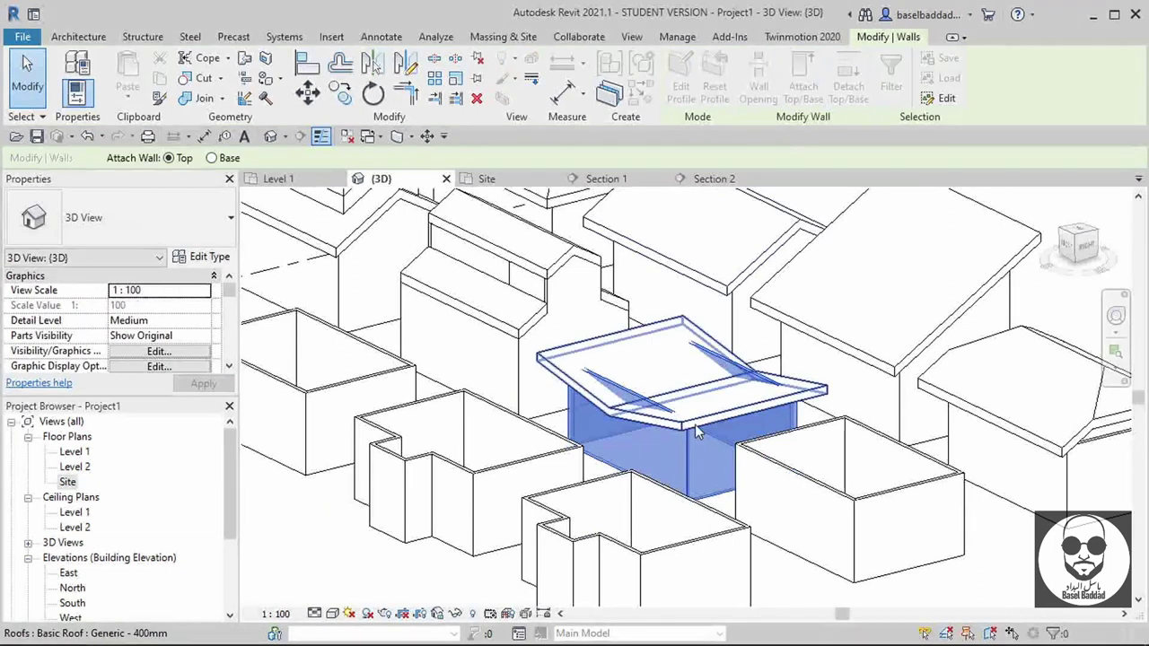
left_click(674, 364)
left_click(964, 579)
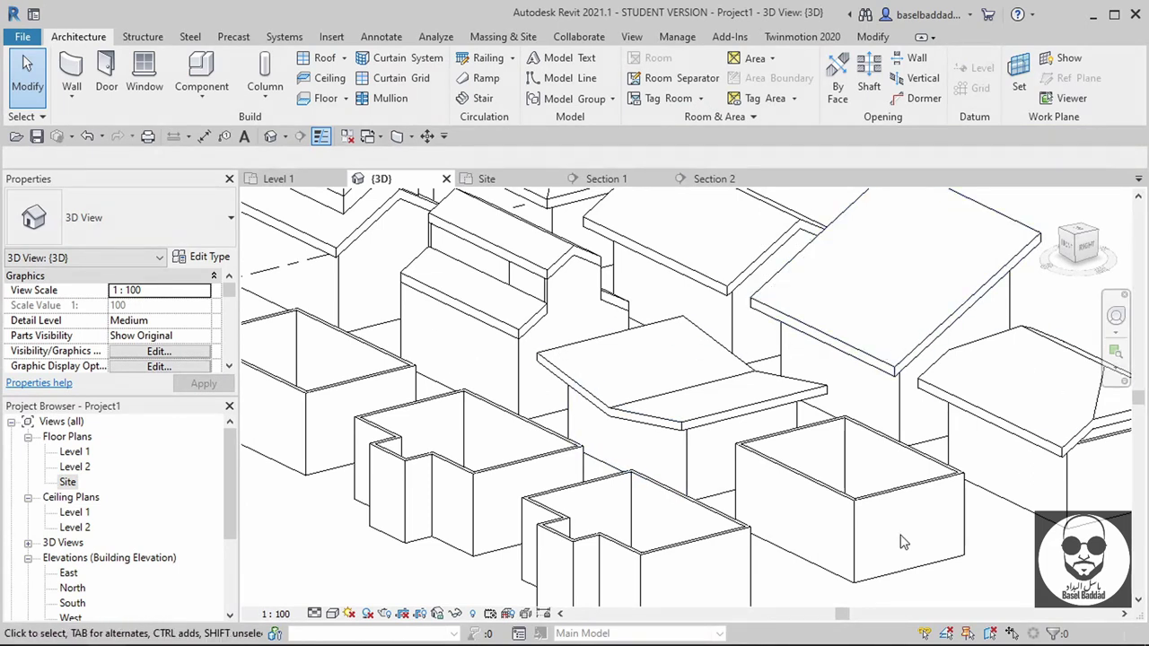
left_click(278, 179)
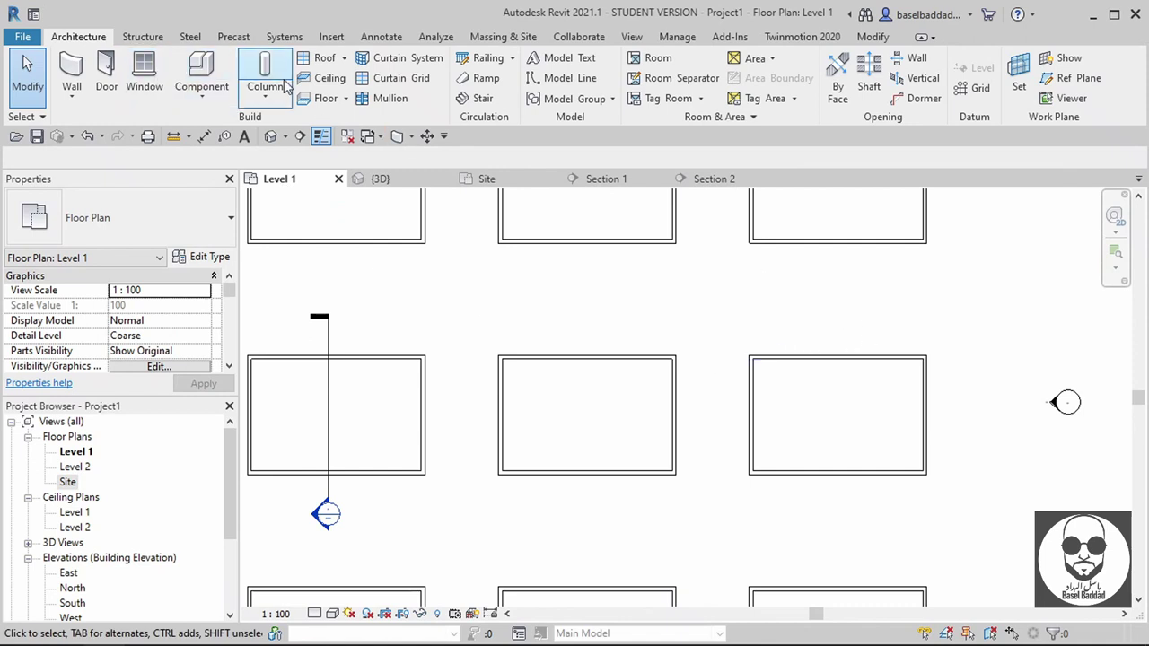
- Draw horizontal reference plane 1 through the right-hand building's centre, then start a roof
left_click(1080, 82)
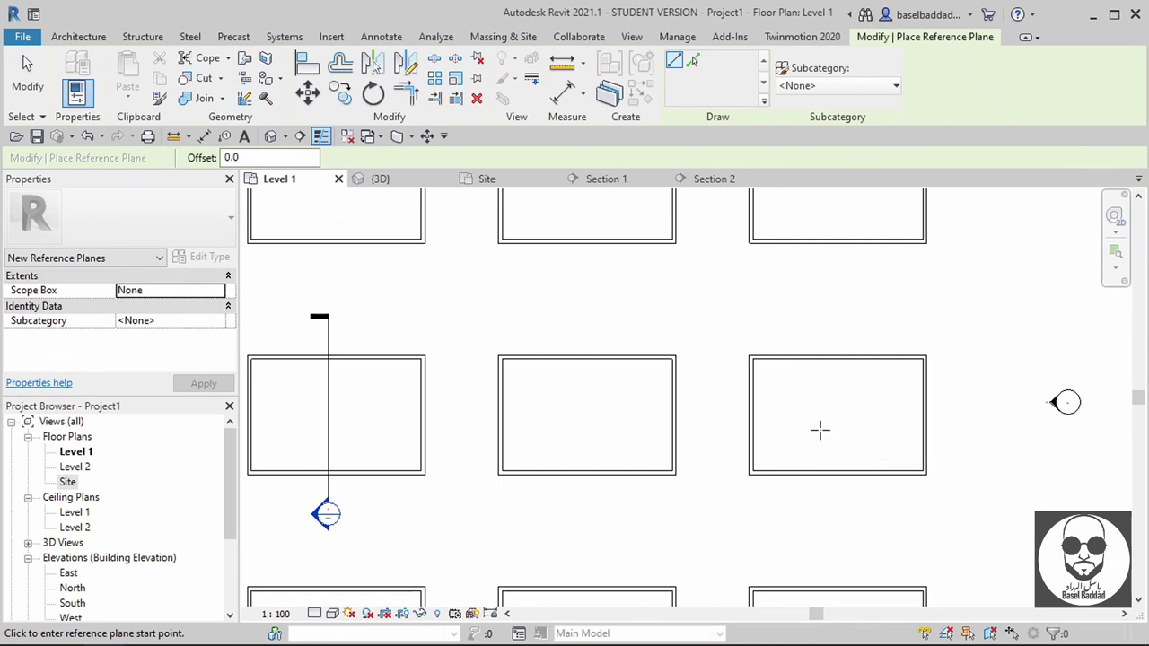
left_click(749, 415)
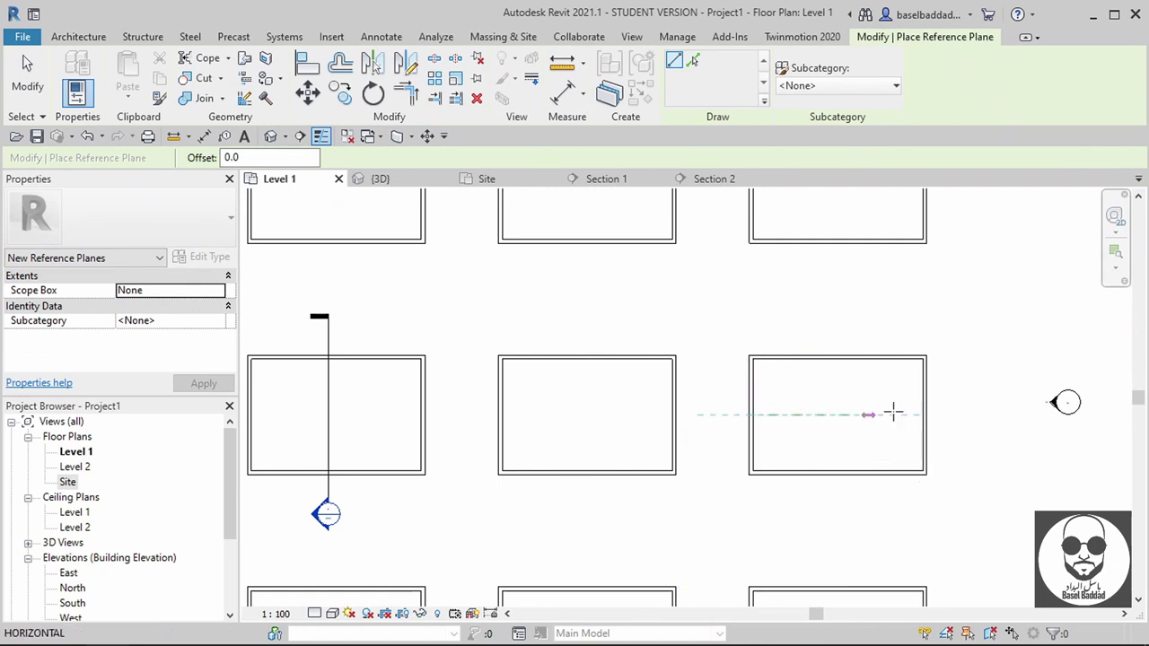
left_click(968, 414)
left_click(948, 424)
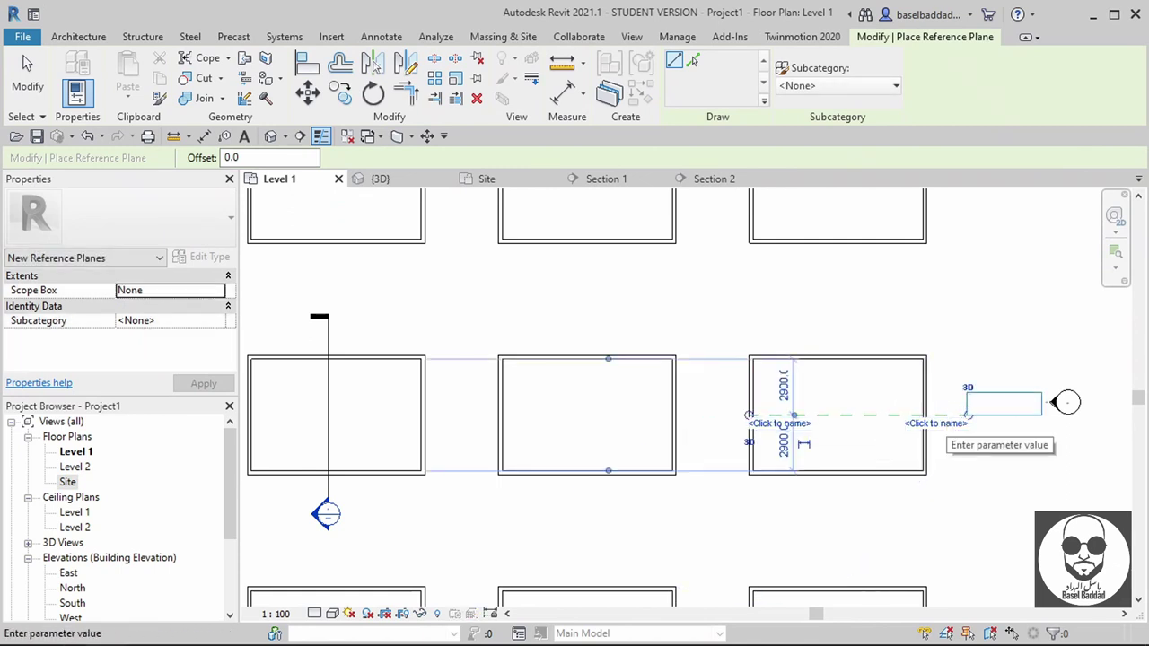
type("1")
key("Return")
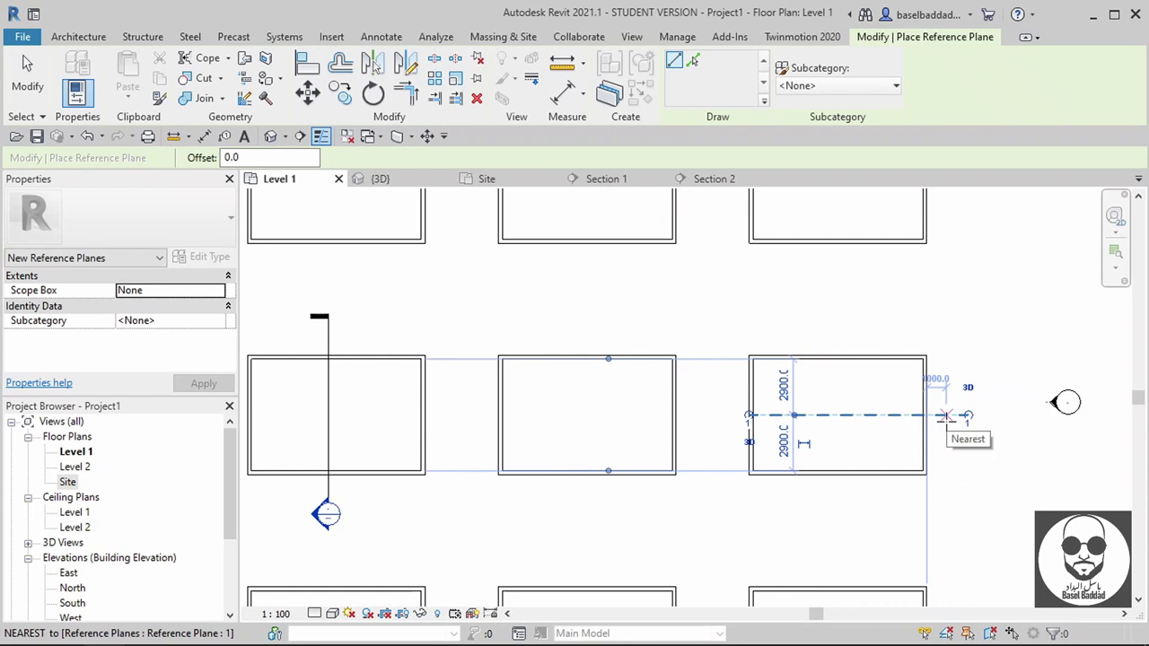
left_click(78, 36)
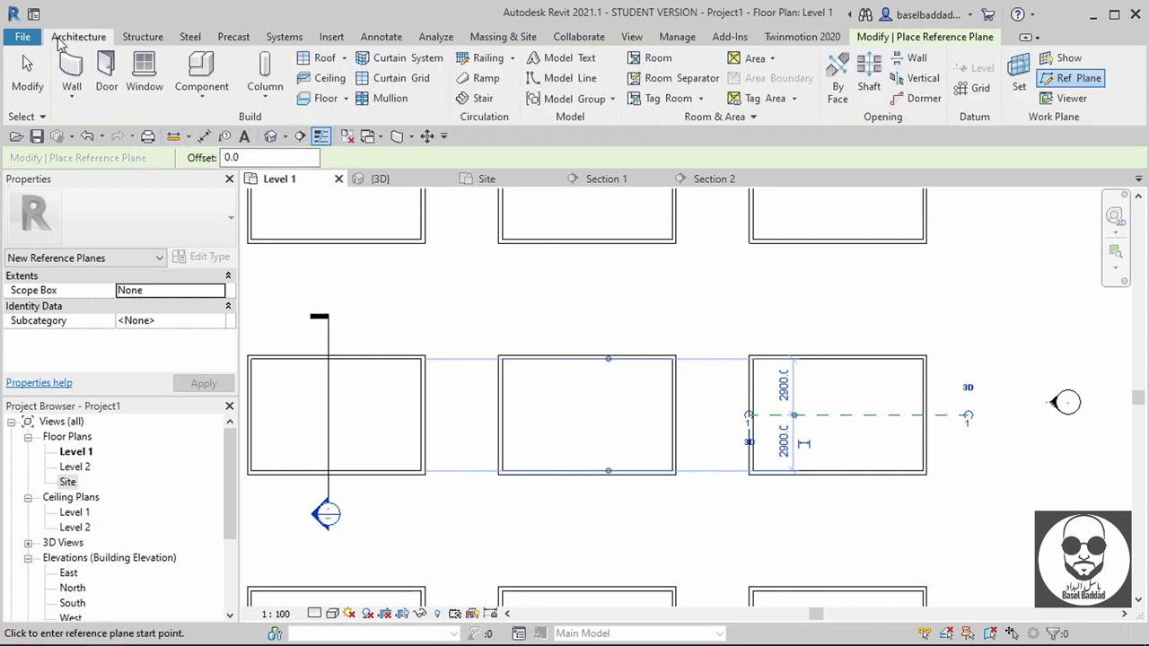
left_click(310, 58)
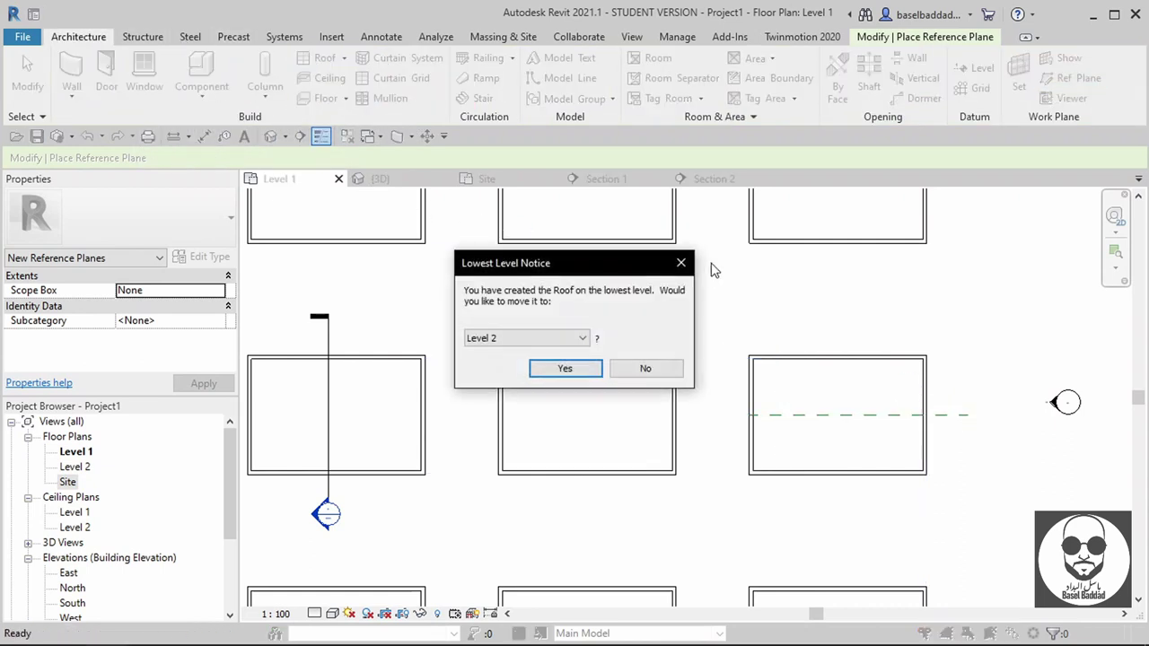
- Begin a roof by extrusion on Reference Plane : 1 in the South elevation, at Level 2 with offset 0
left_click(681, 263)
left_click(703, 72)
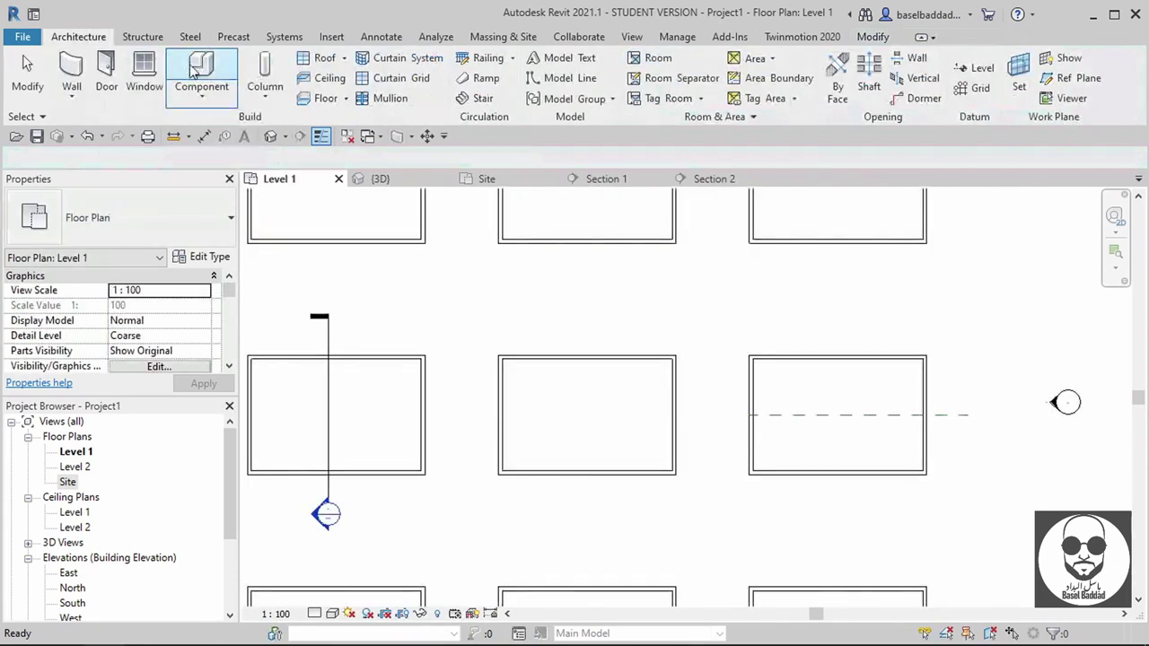
left_click(344, 58)
left_click(375, 116)
left_click(774, 360)
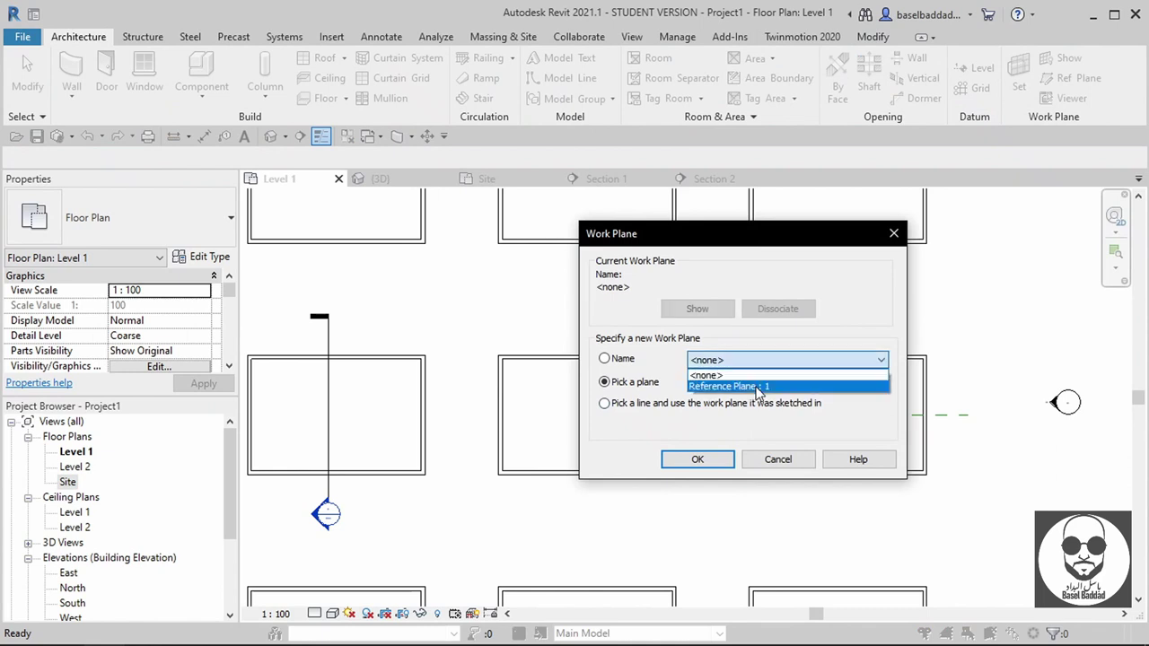
left_click(759, 387)
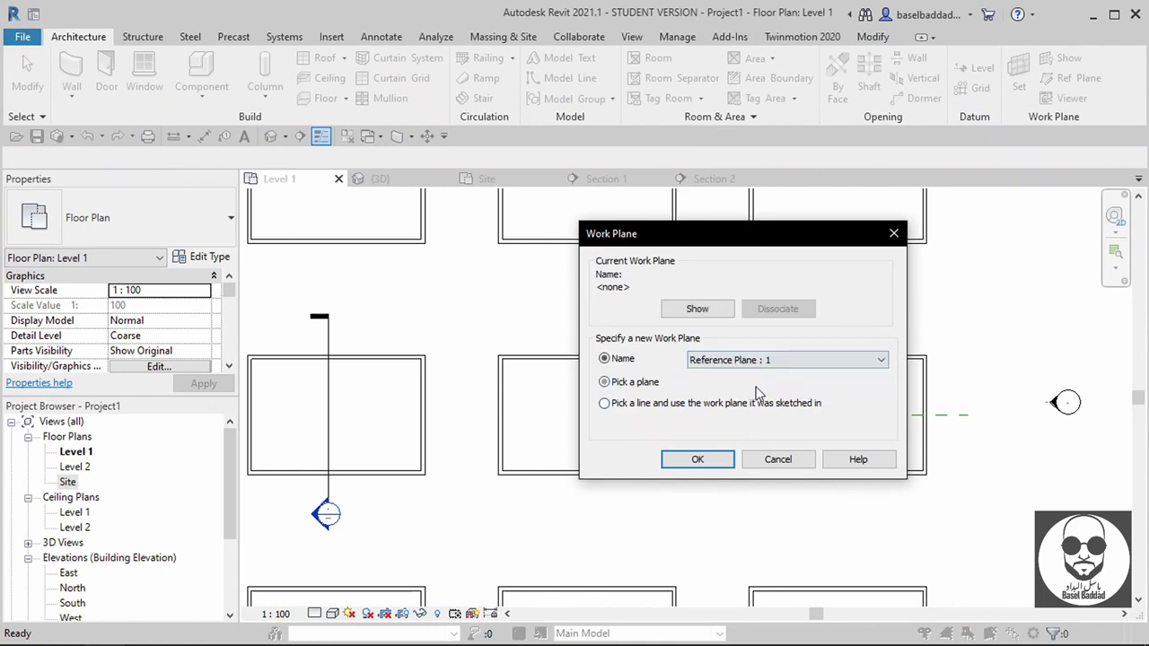
left_click(702, 458)
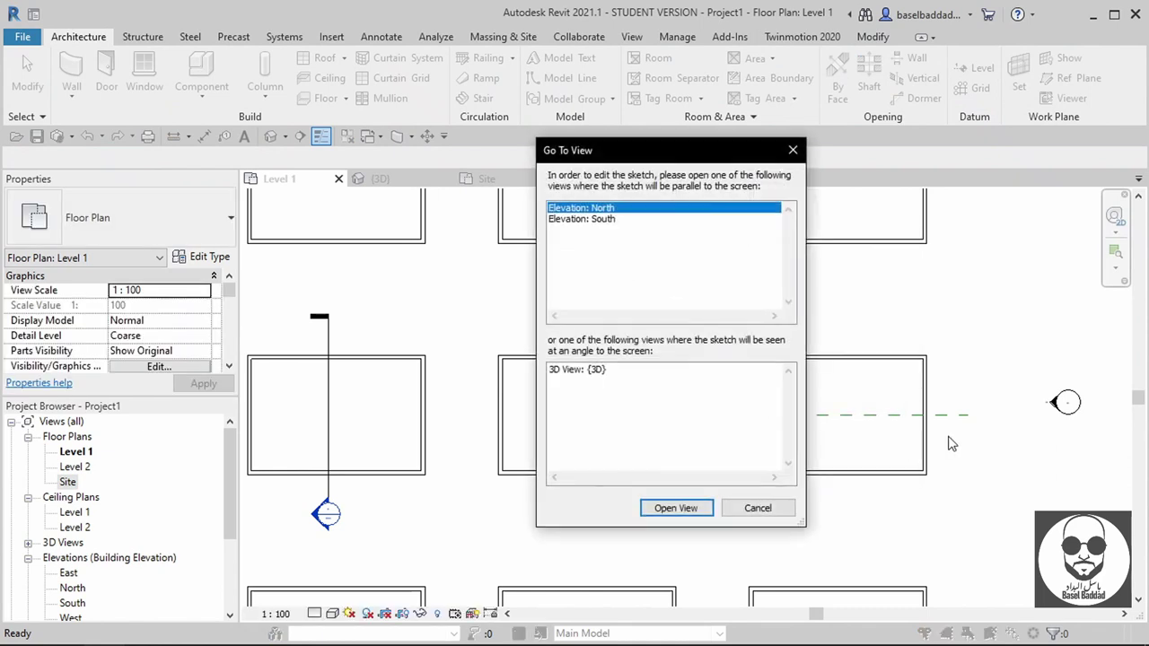
double_click(600, 220)
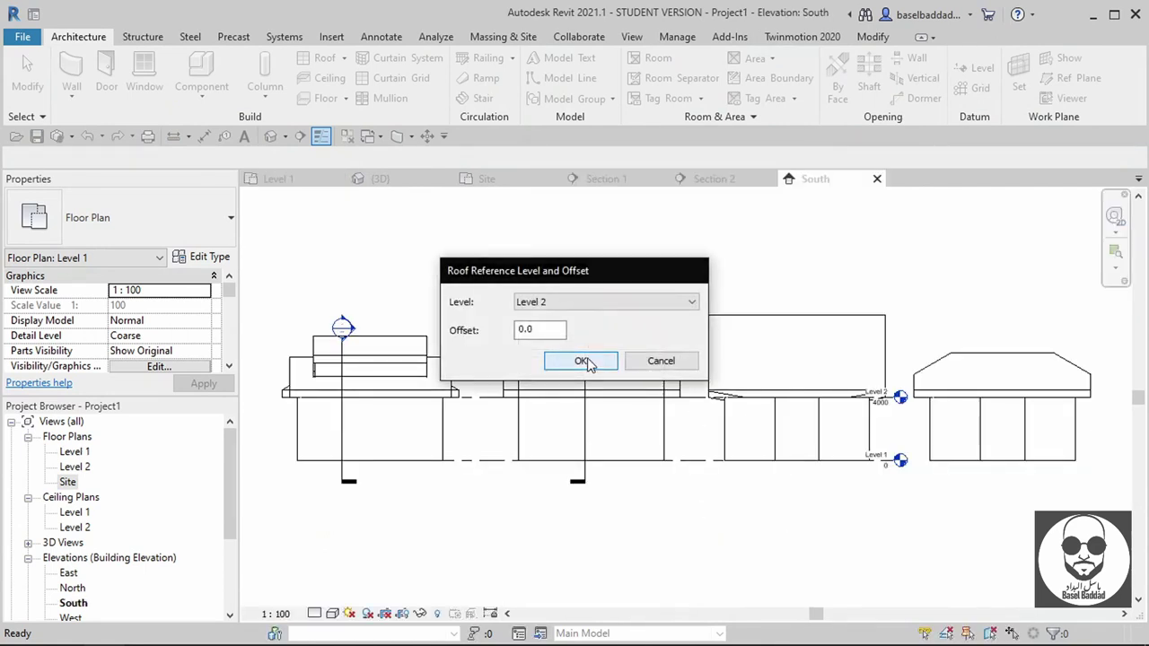
left_click(584, 361)
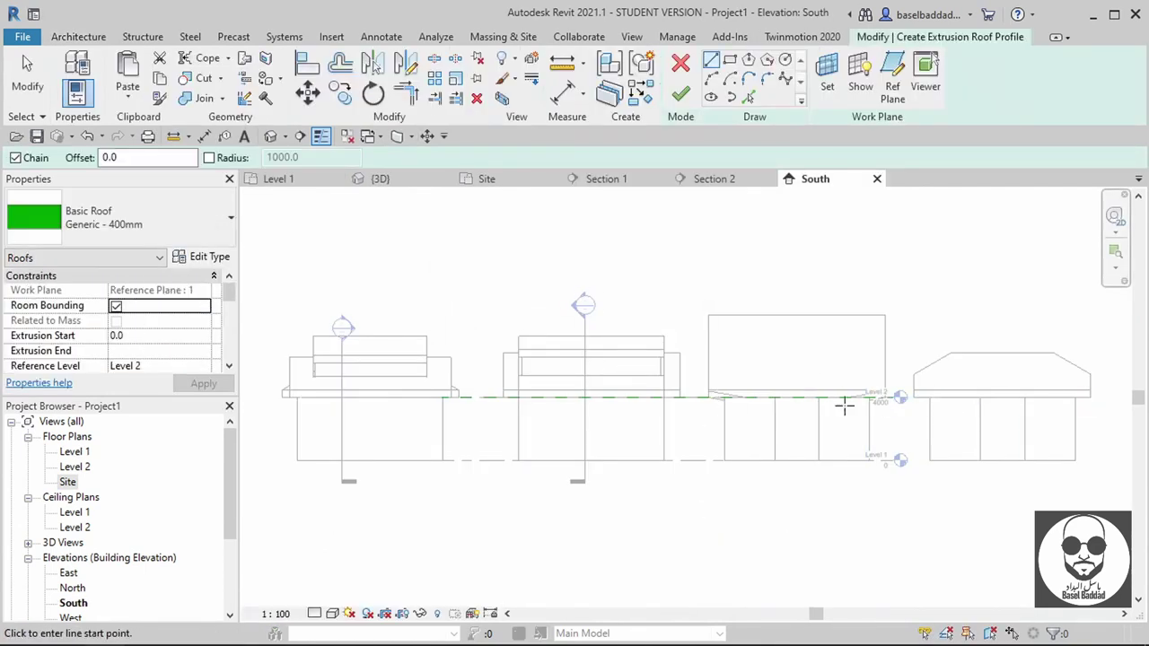
- Sketch a sloped roof line from the wall-top midpoint to beyond the right wall
middle_click_drag(1120, 428, 857, 457)
scroll(688, 403, "up", 1)
scroll(682, 411, "up", 2)
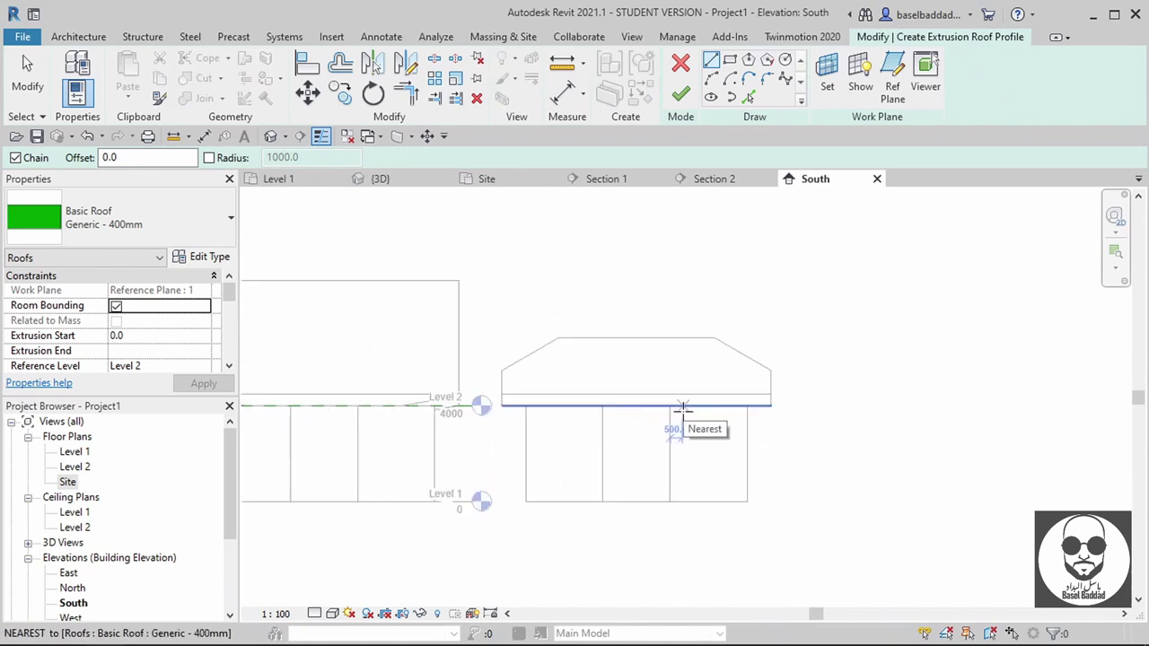
left_click(638, 407)
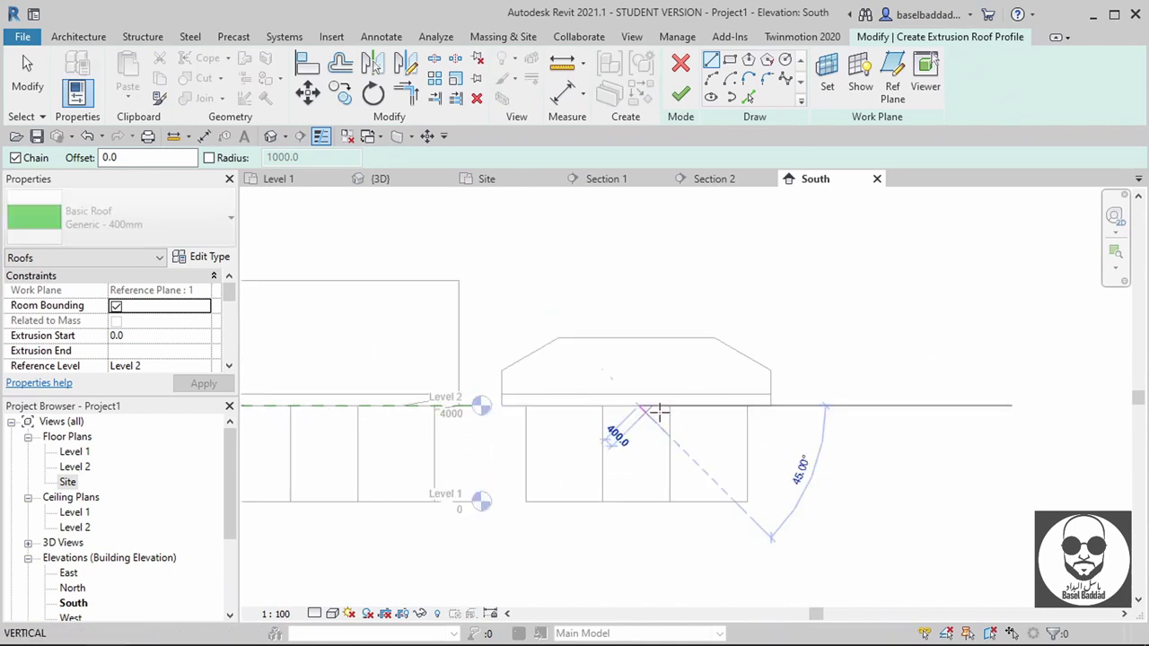
left_click(794, 395)
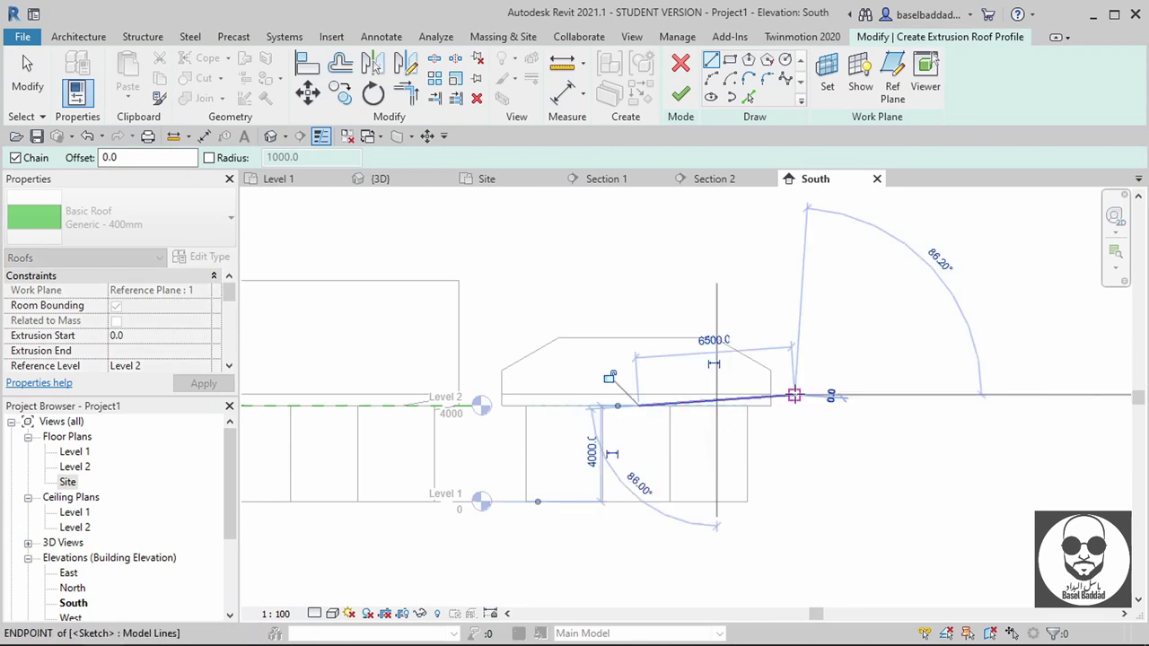
key("Escape")
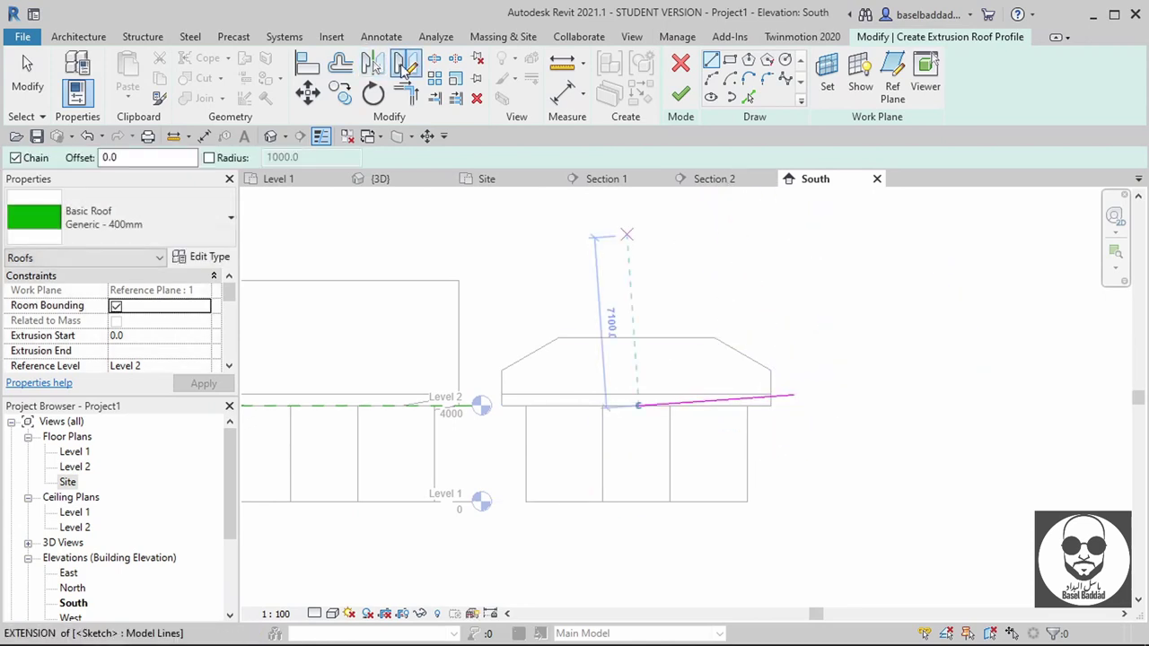
- Mirror a copy of the sloped line about the building's centre and finish the V-shaped roof sketch
left_click(405, 65)
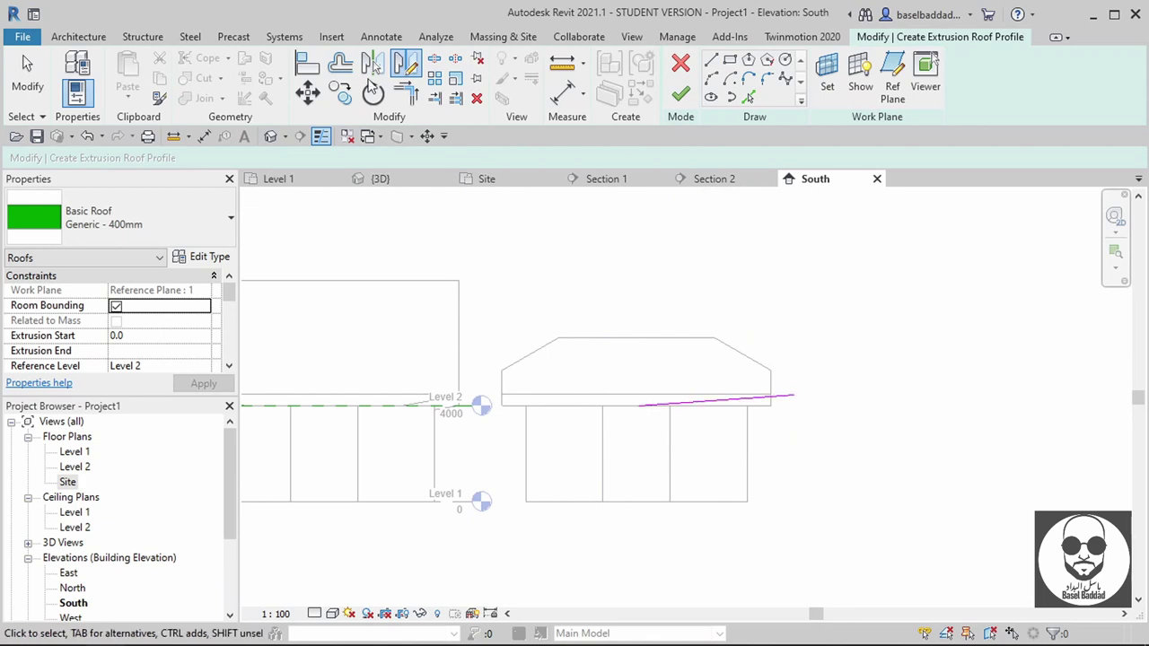
left_click(710, 60)
key("Escape")
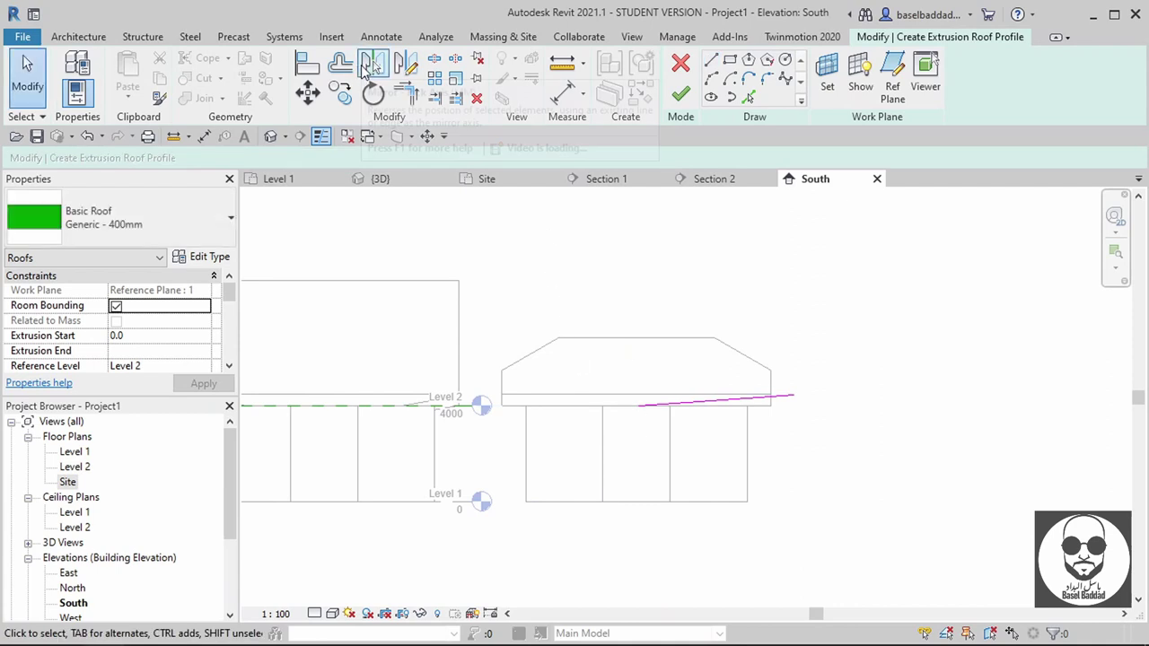
left_click(398, 65)
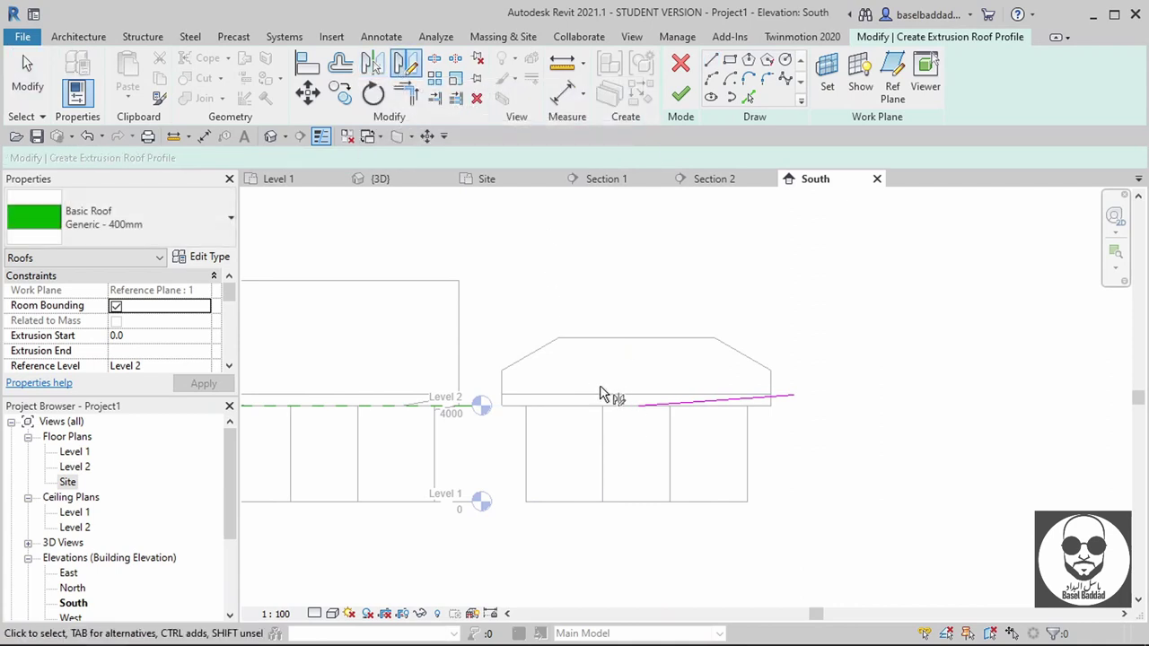
key("Escape")
scroll(649, 431, "up", 2)
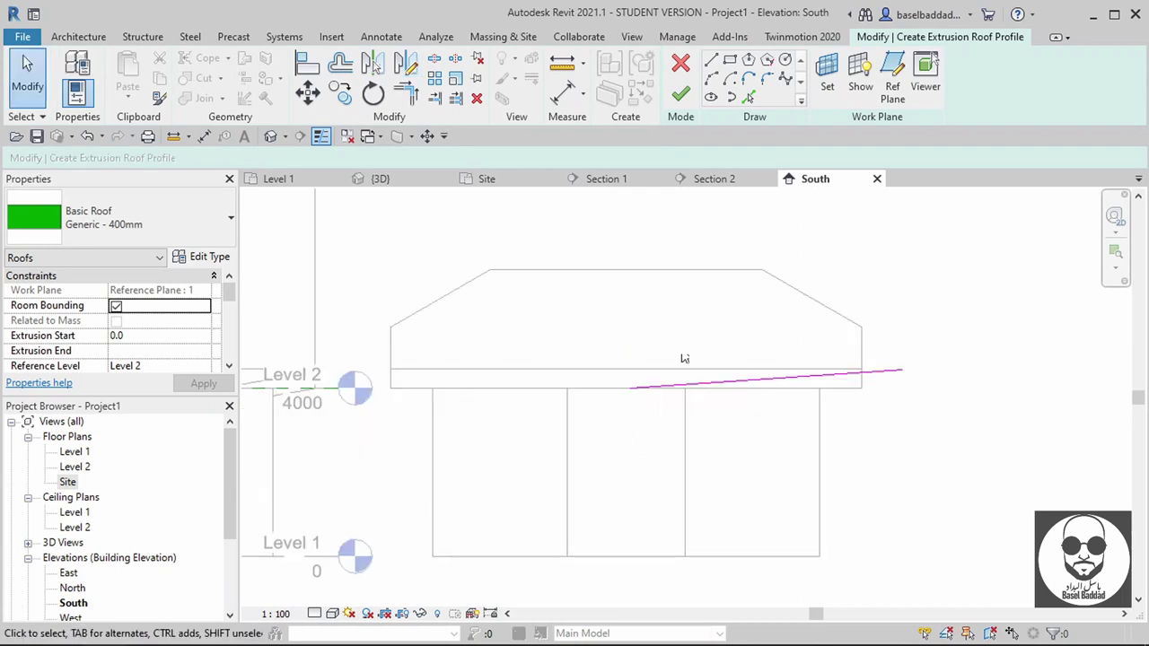
left_click(712, 61)
left_click(635, 388)
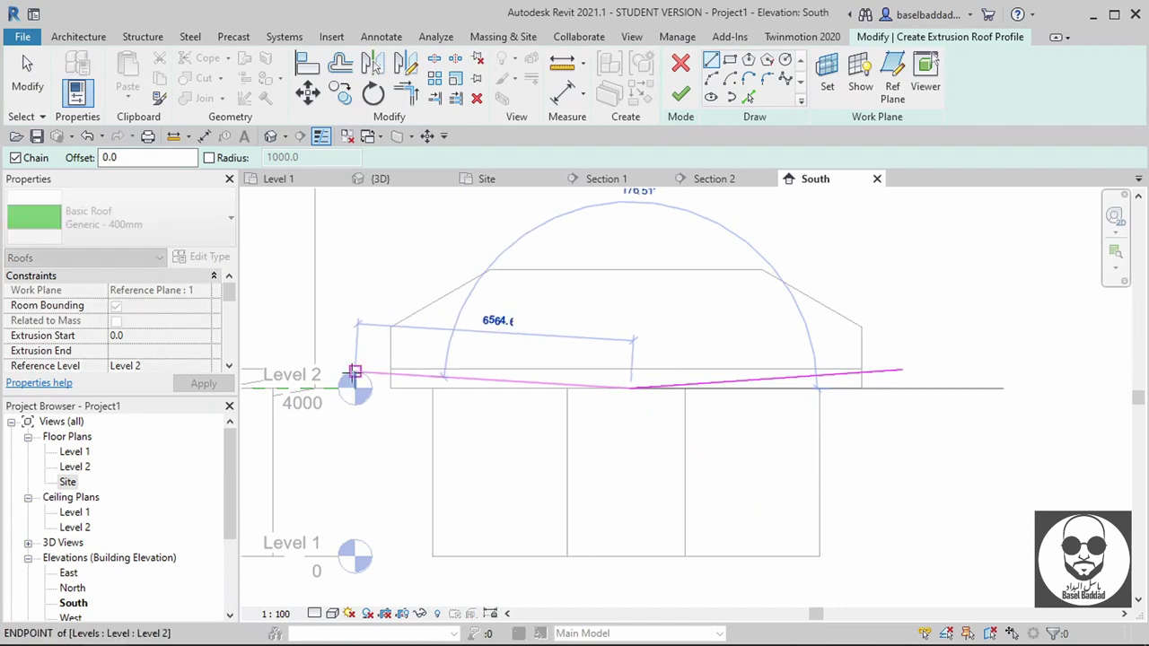
key("Escape")
key("Escape")
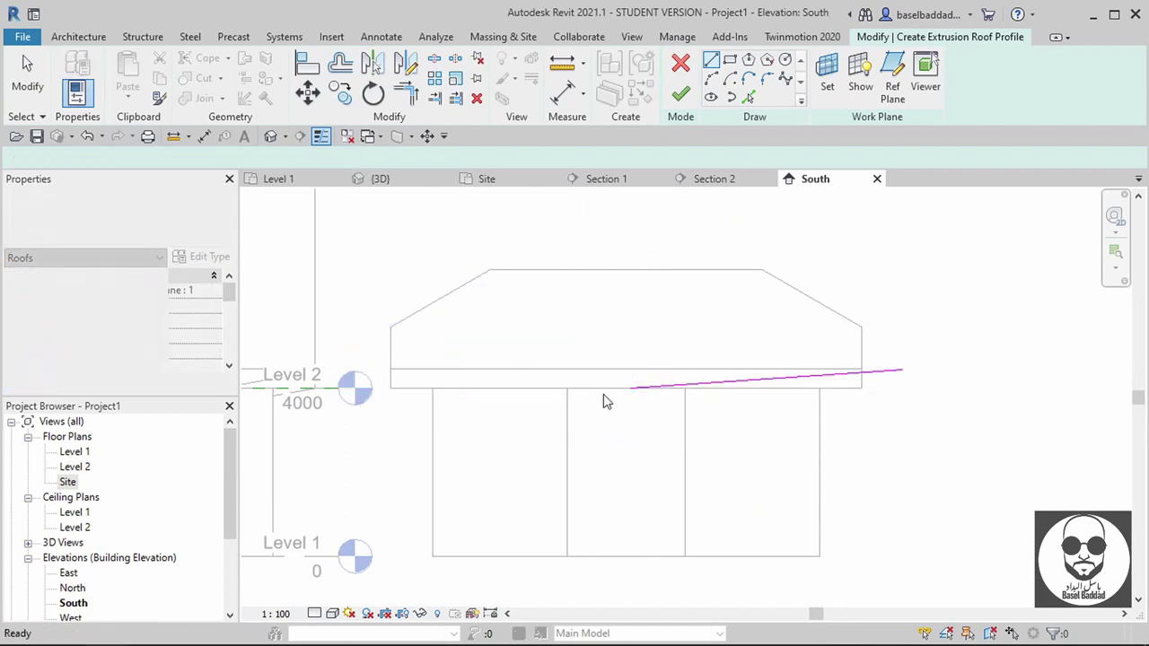
left_click(685, 384)
left_click(411, 66)
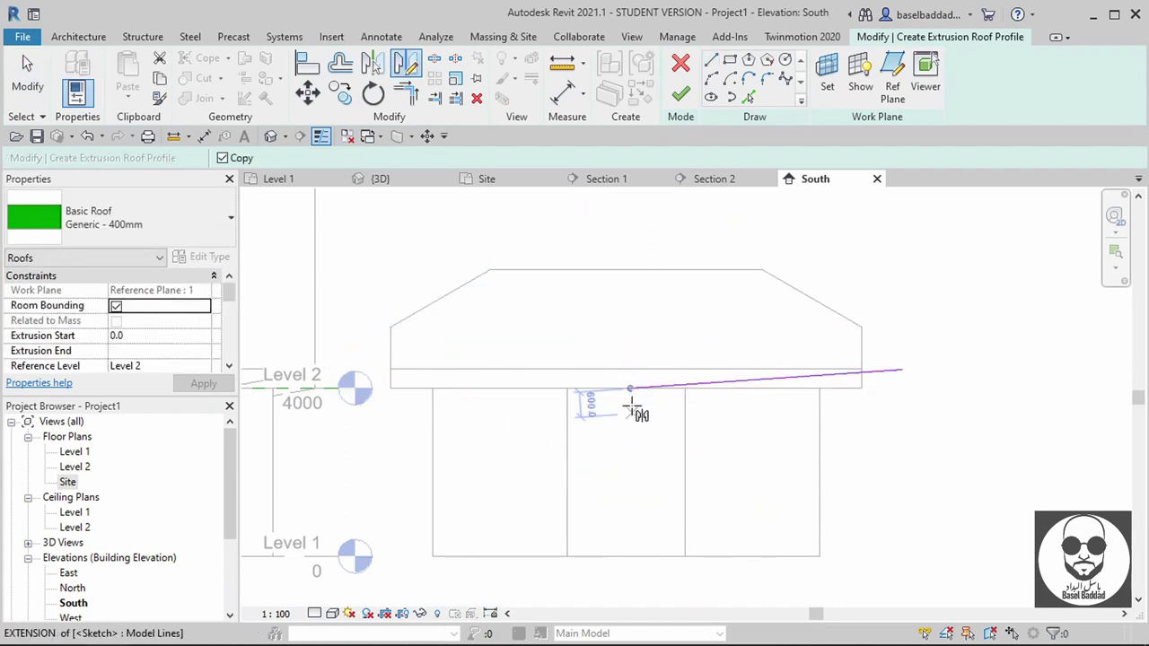
left_click(624, 489)
left_click(681, 93)
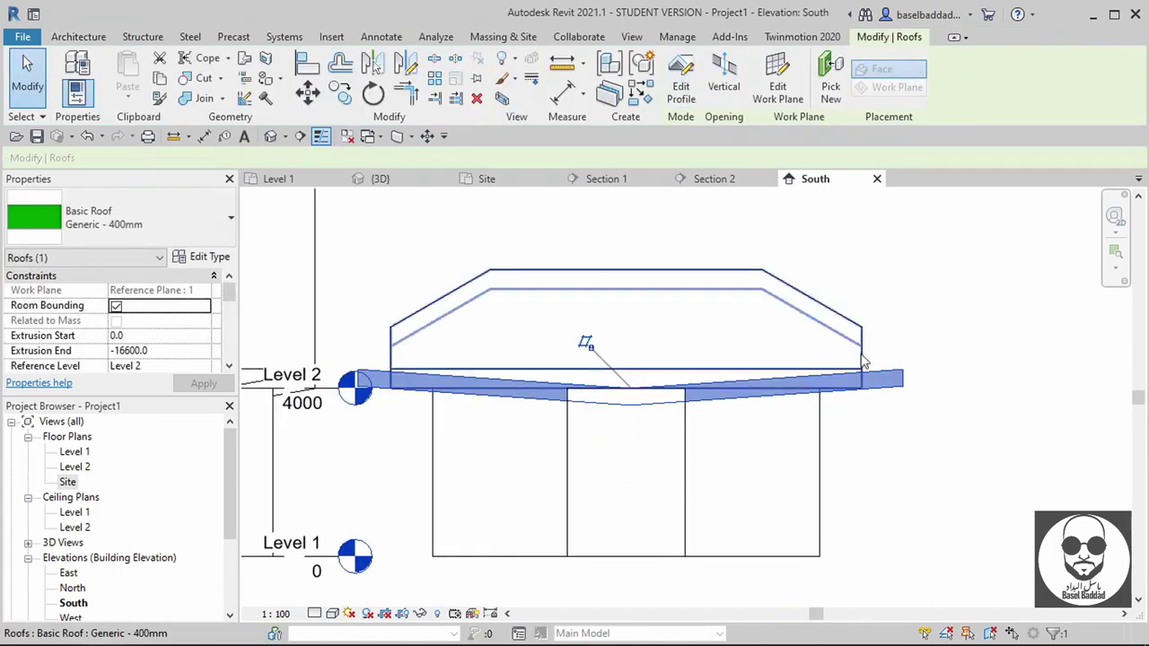
- Attach the right-hand building's walls to the new V-shaped extrusion roof
key("Tab")
left_click(819, 483)
left_click(792, 77)
left_click(871, 371)
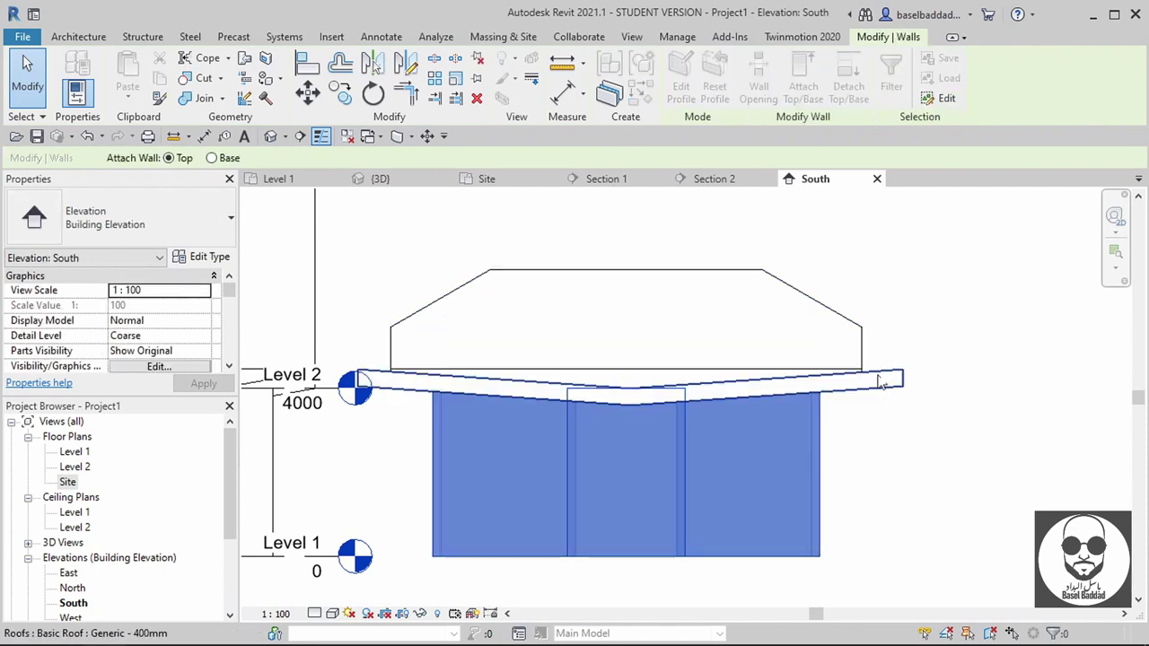
- In 3D, set the roof's Extrusion Start to 4000 and Extrusion End to -4000
left_click(381, 179)
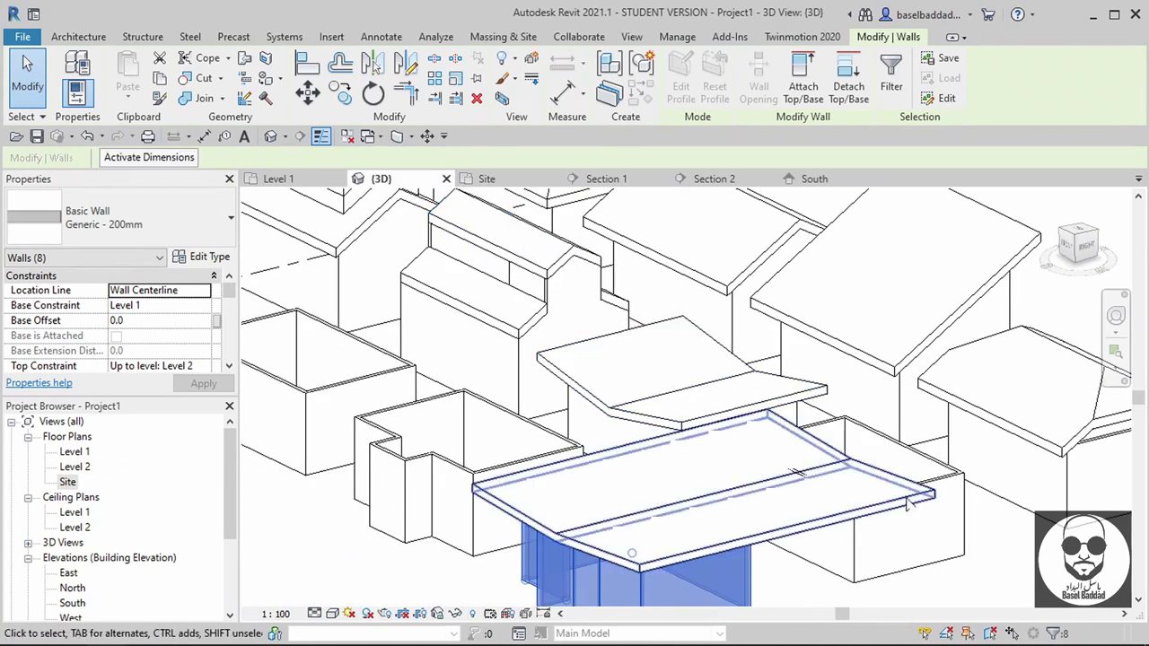
scroll(975, 556, "down", 3)
scroll(880, 516, "up", 3)
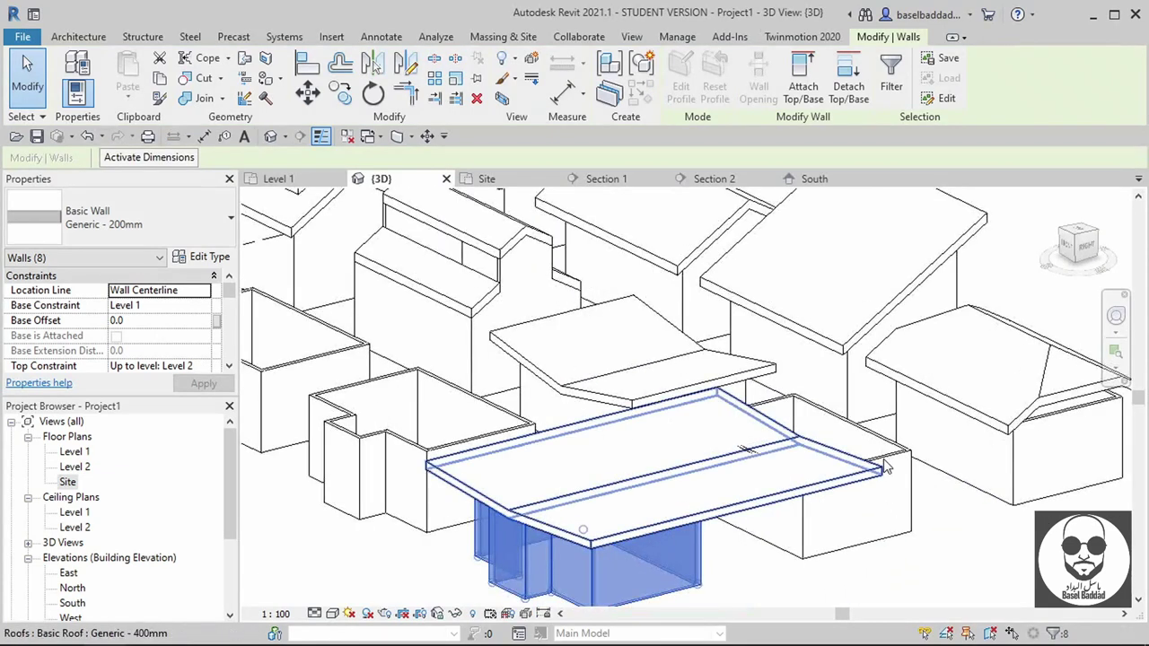
left_click(807, 440)
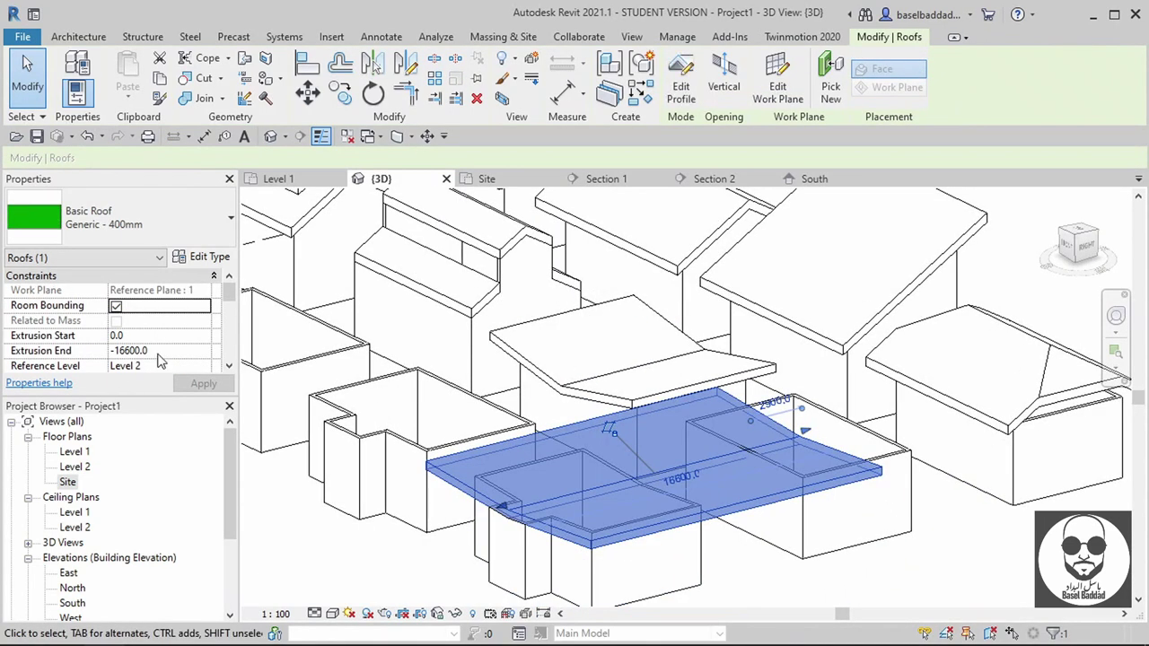
left_click(158, 351)
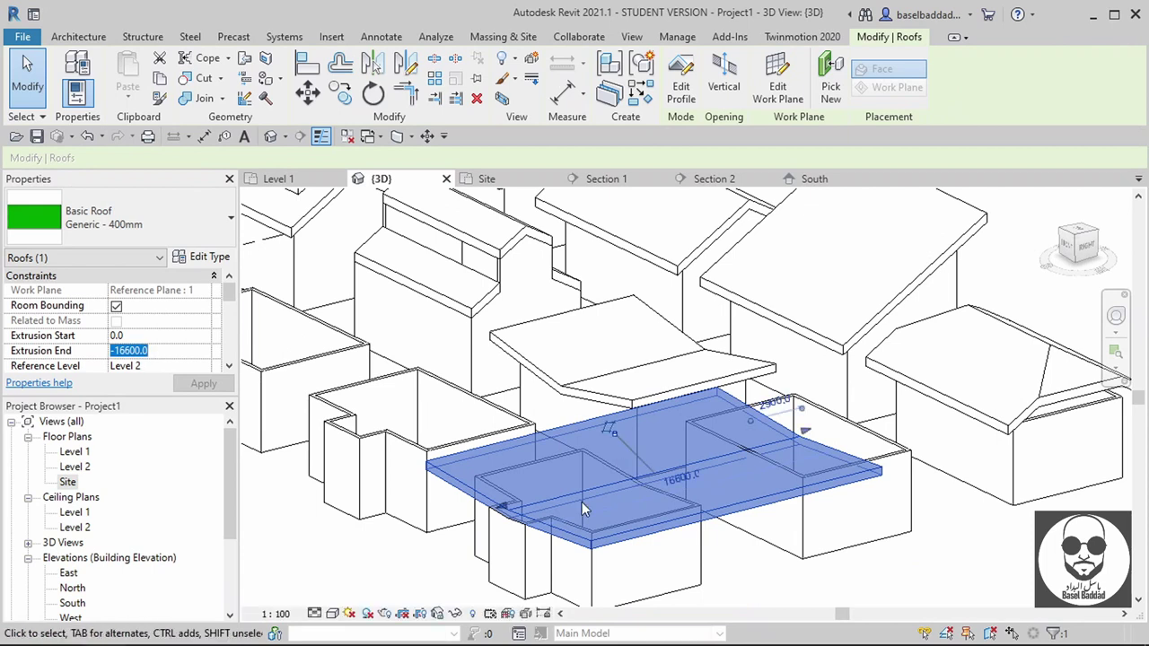
left_click_drag(805, 431, 889, 404)
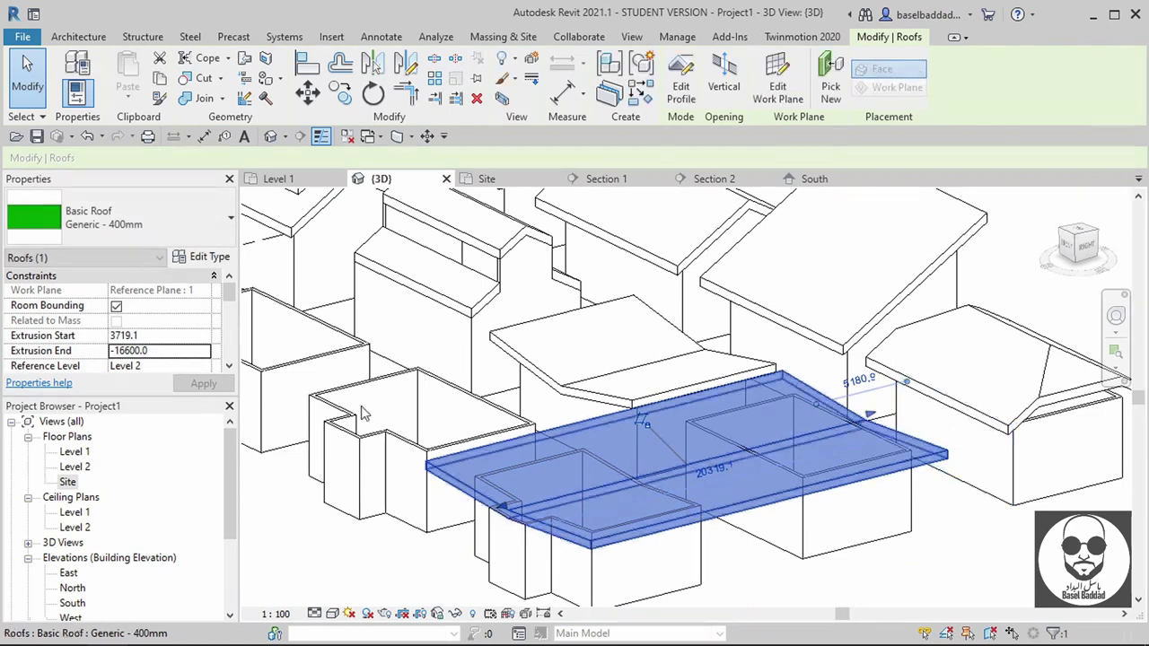
left_click(159, 334)
type("4000")
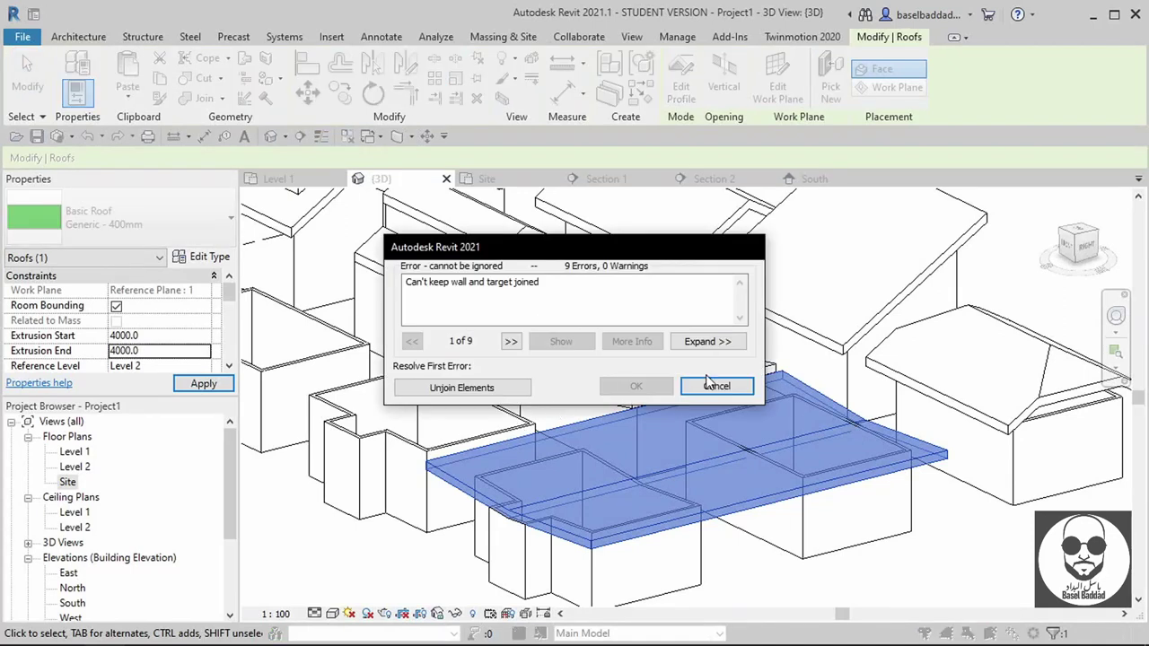
left_click(705, 388)
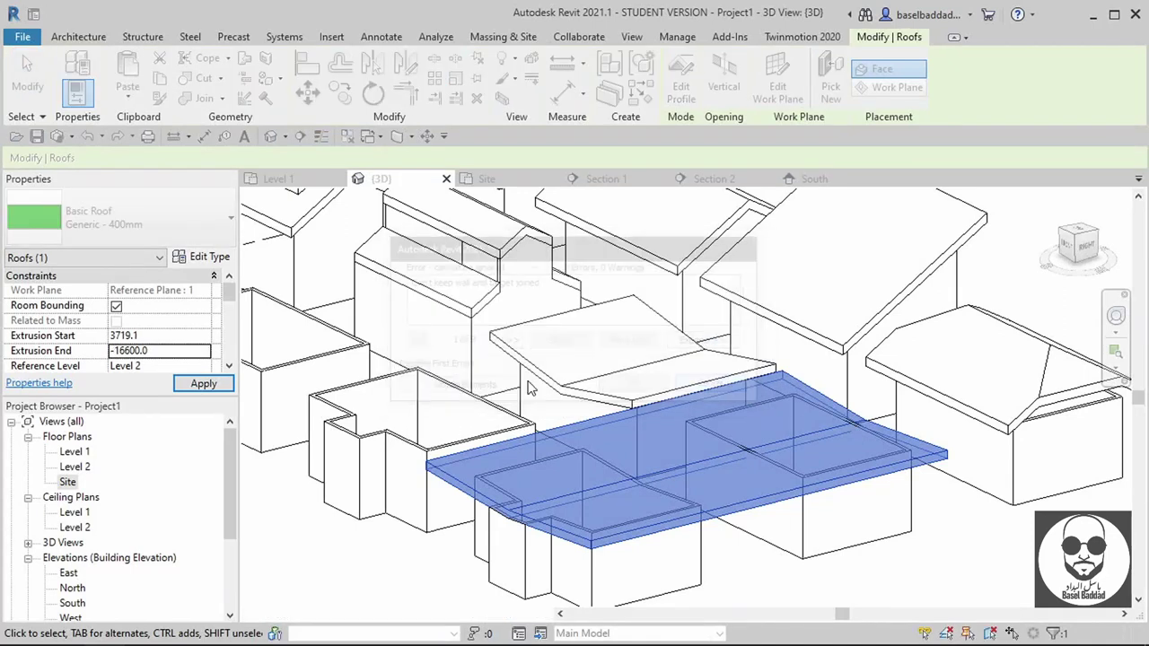
left_click(133, 336)
type("4000")
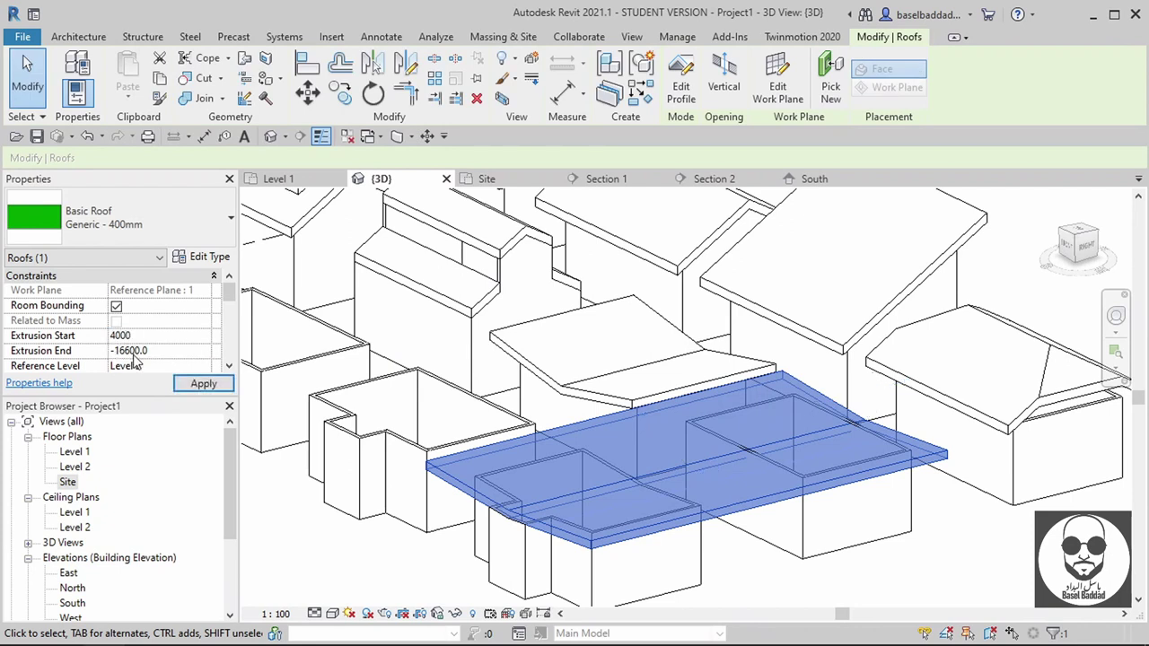
left_click(133, 351)
type("-4000")
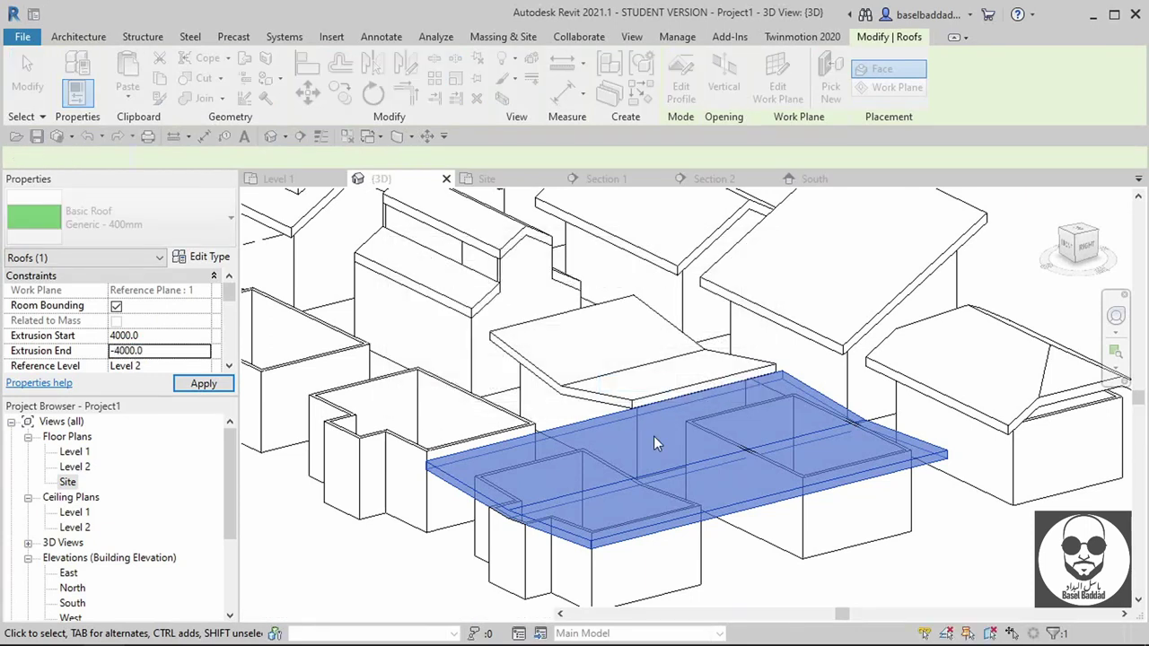
key("Escape")
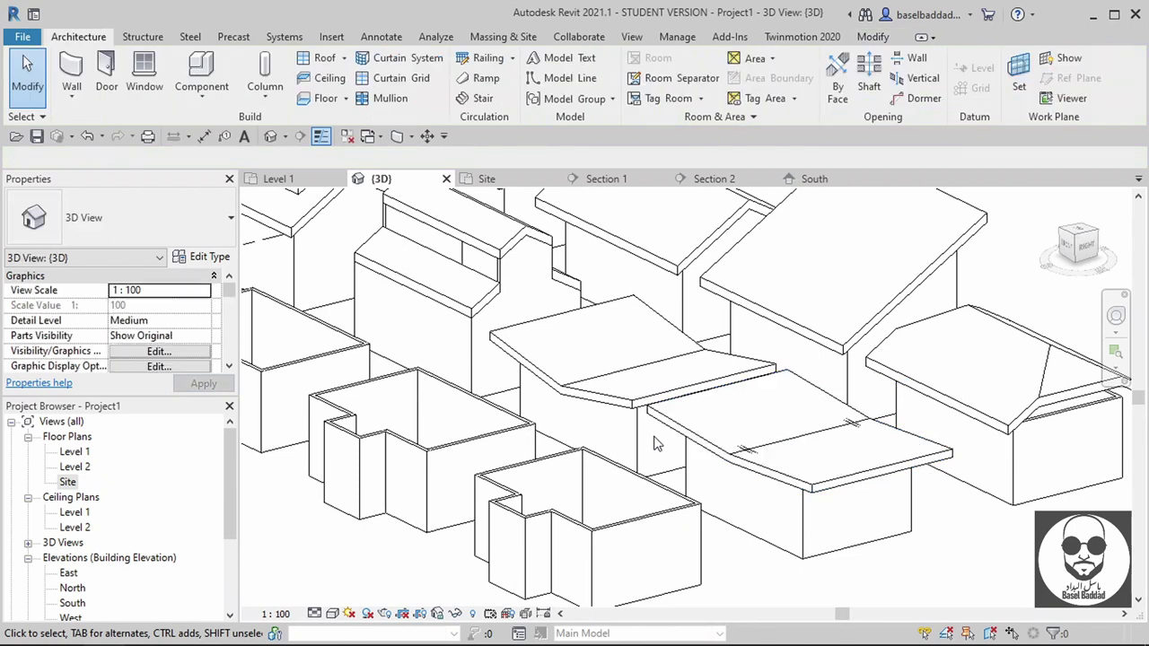
- Attach the box building's four walls to the faceted roof and return to the Level 1 plan
key("Tab")
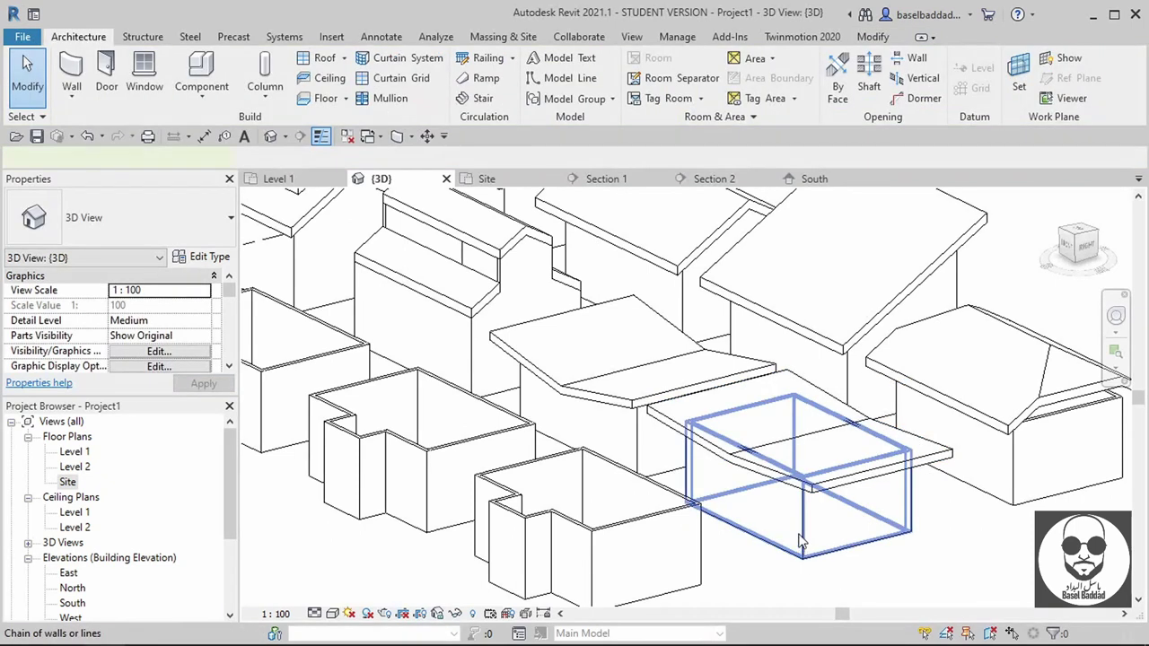
left_click(801, 544)
left_click(803, 79)
left_click(830, 478)
key("Escape")
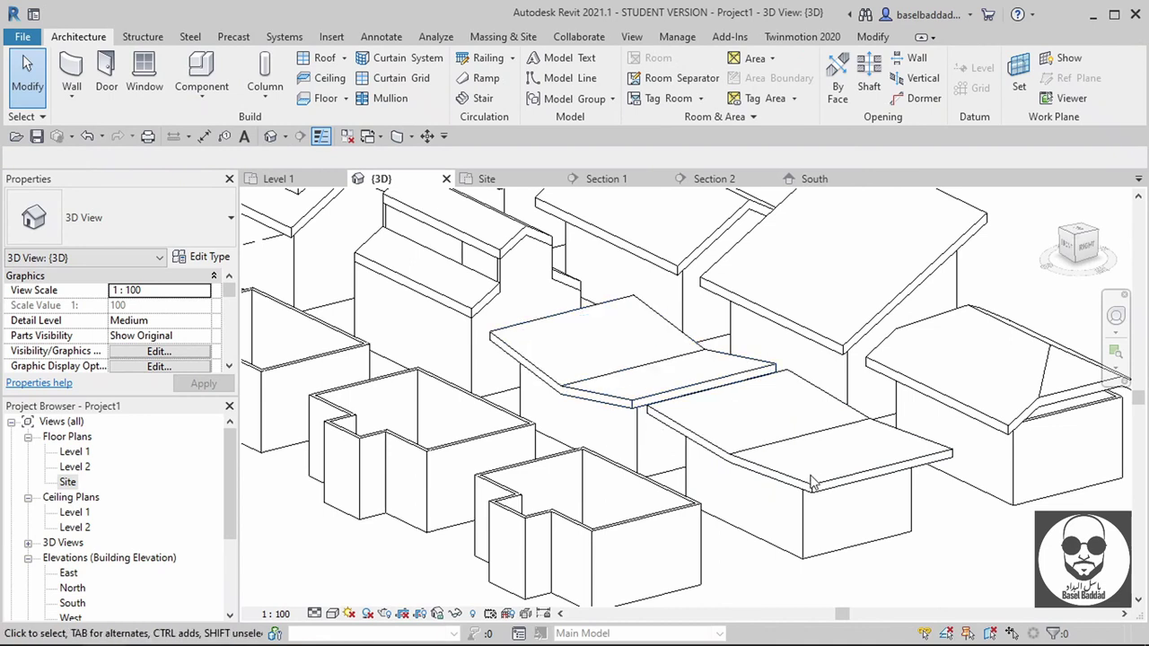
scroll(815, 510, "down", 2)
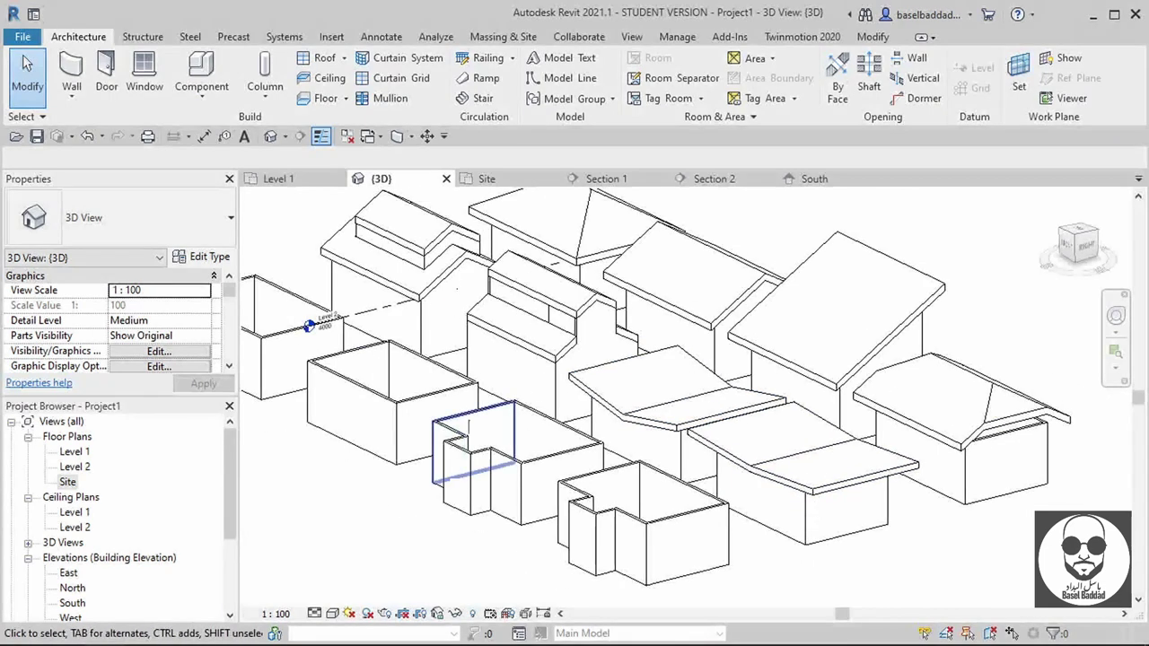
left_click(278, 179)
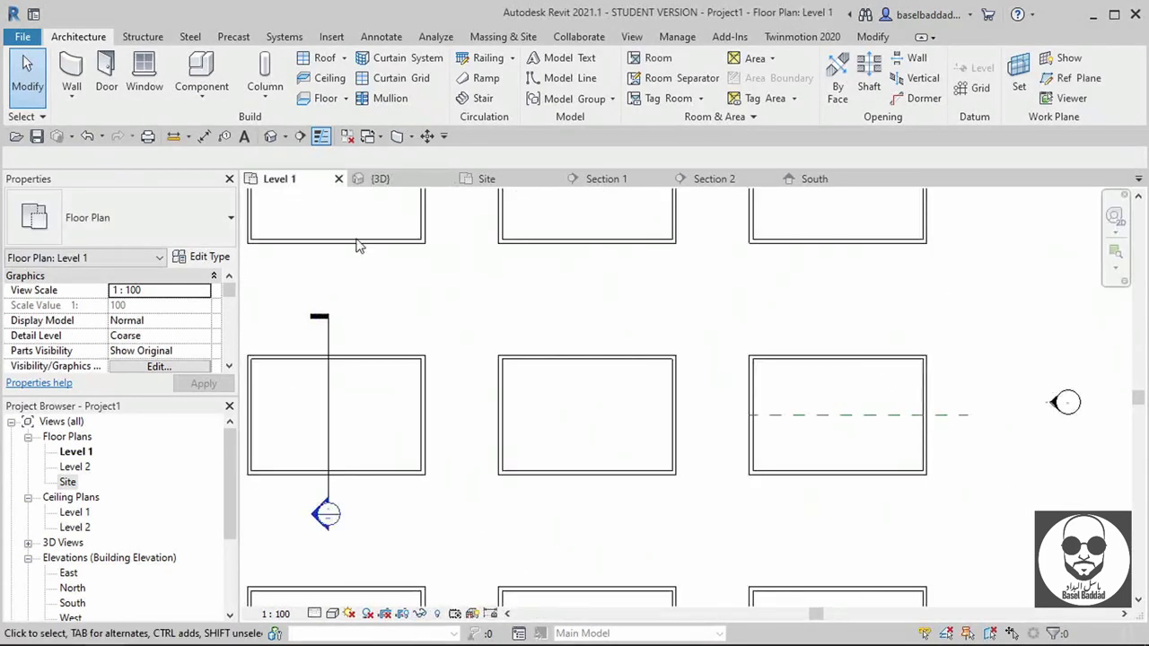
- Draw a vertical reference plane across the box building and name it 2
scroll(357, 256, "down", 3)
middle_click_drag(360, 459, 811, 461)
scroll(757, 518, "up", 2)
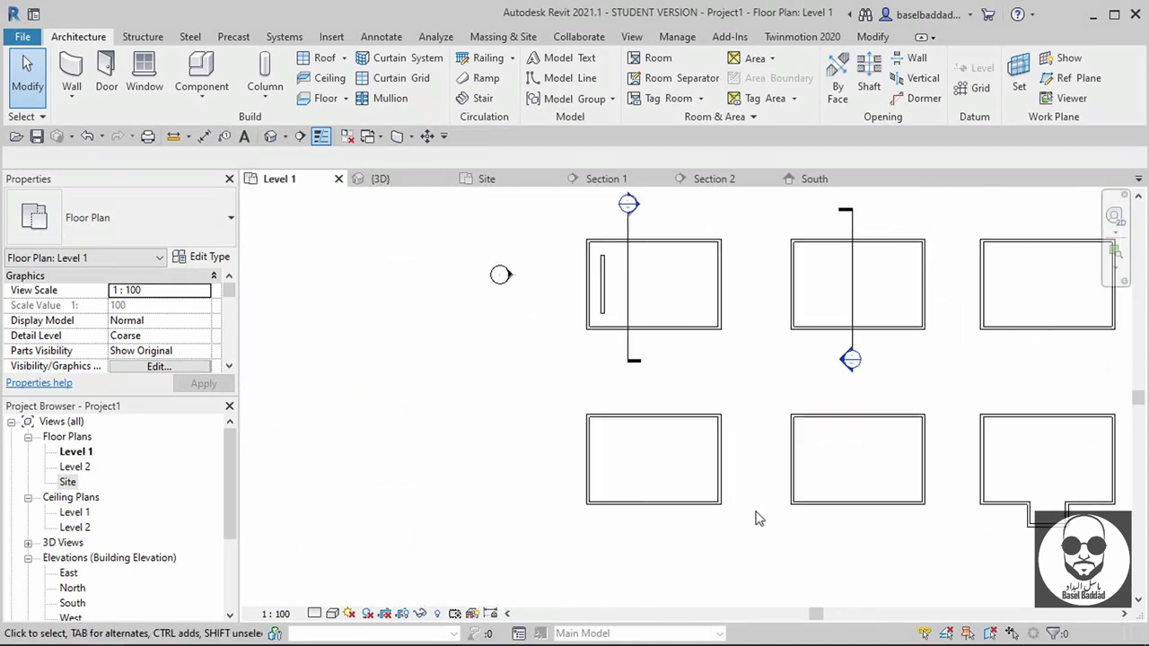
left_click(1068, 78)
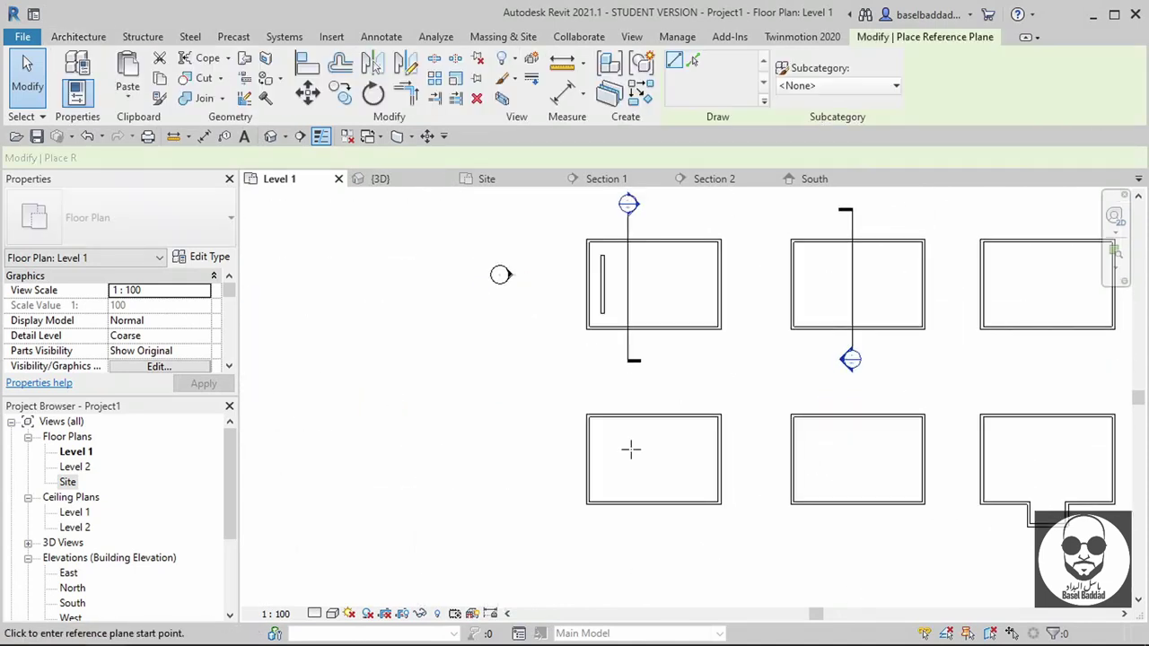
left_click(654, 415)
left_click(655, 504)
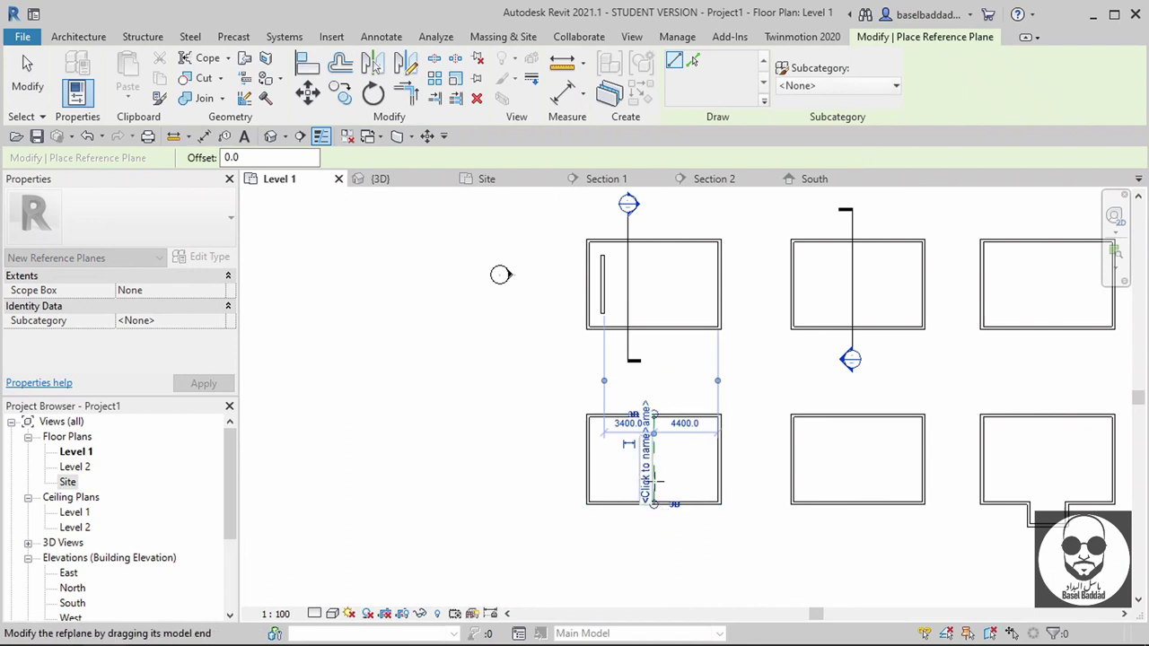
left_click(649, 478)
key("Return")
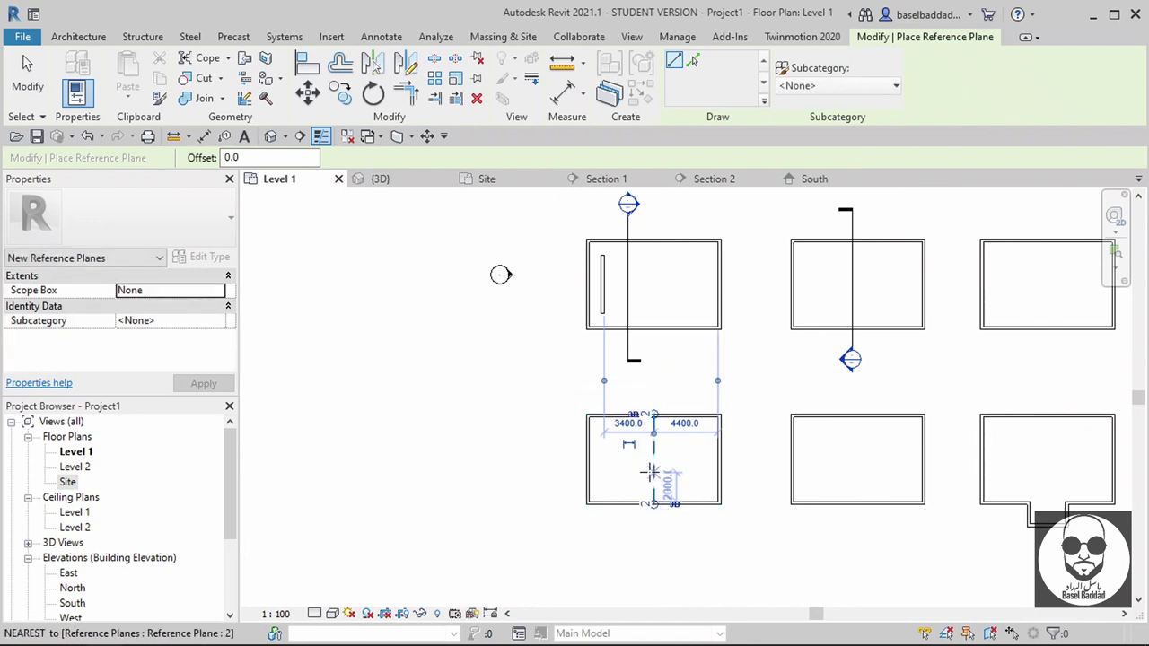
key("Escape")
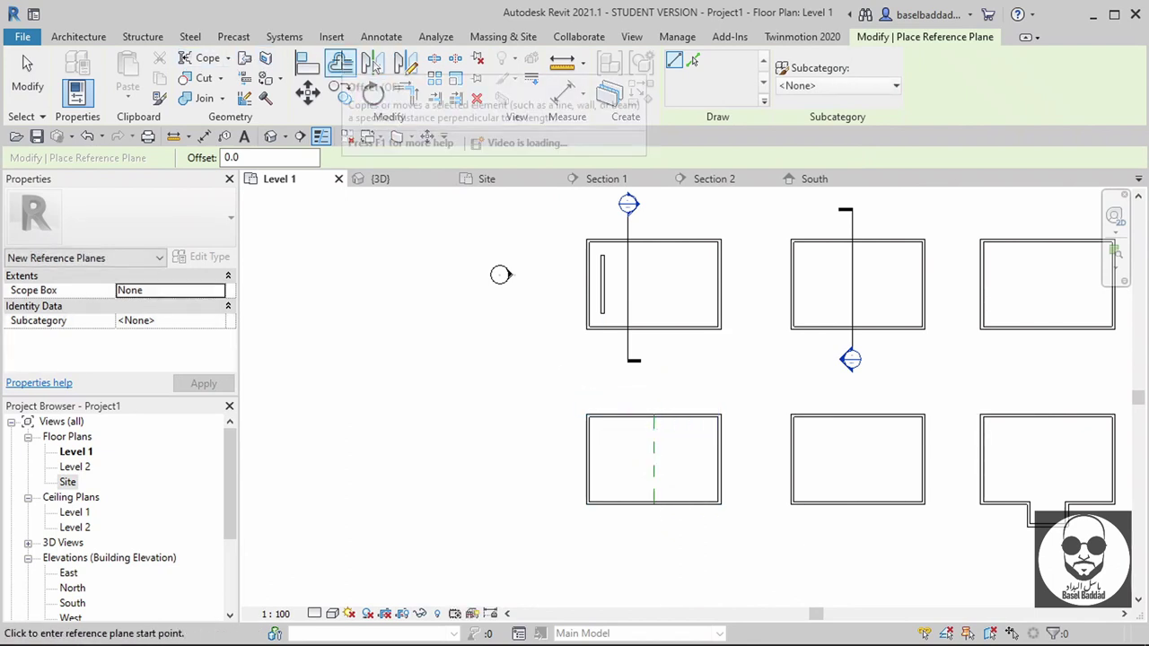
key("Escape")
- Start a roof by extrusion on Reference Plane : 2, sketching in the West elevation
left_click(342, 59)
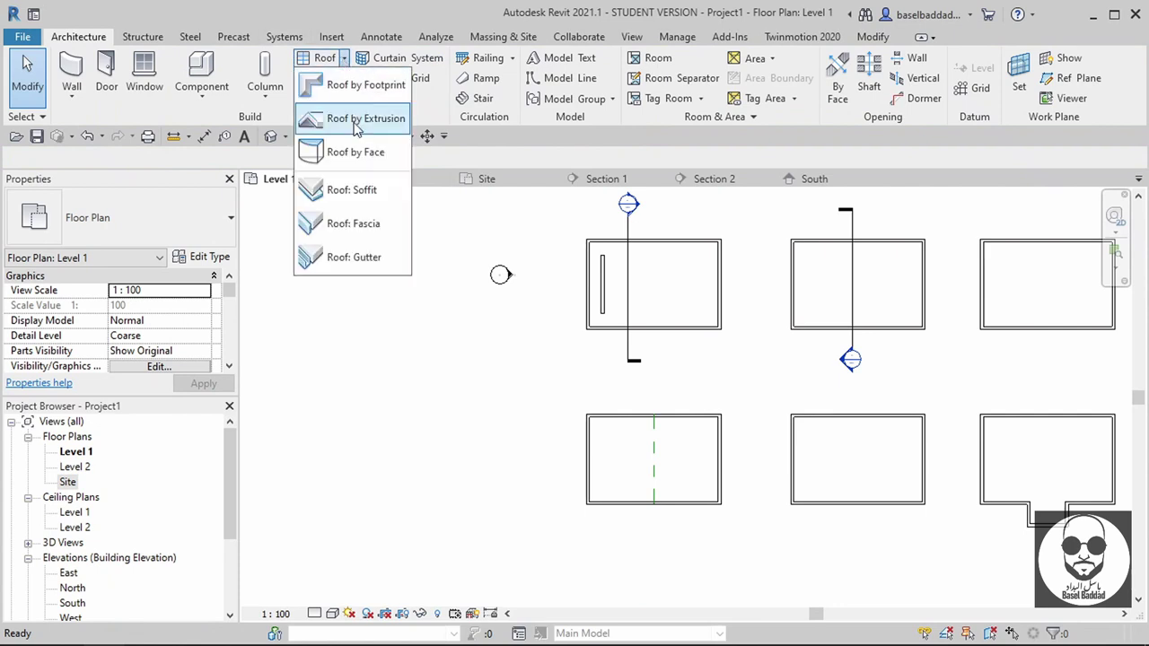
left_click(370, 117)
left_click(737, 398)
left_click(716, 461)
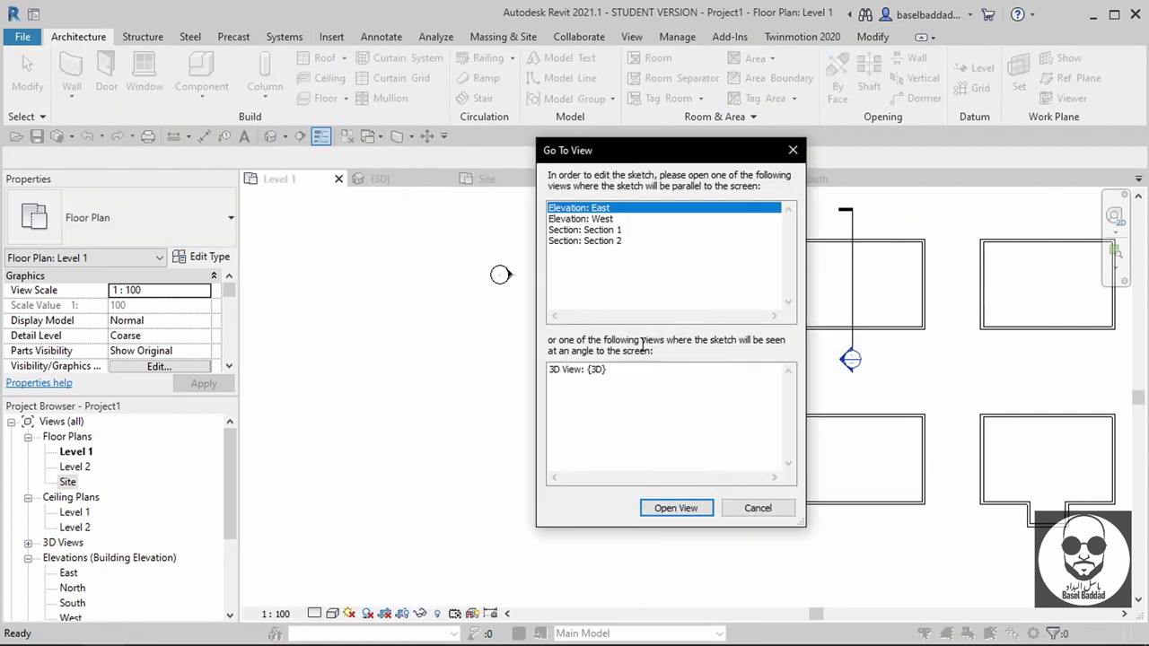
double_click(612, 219)
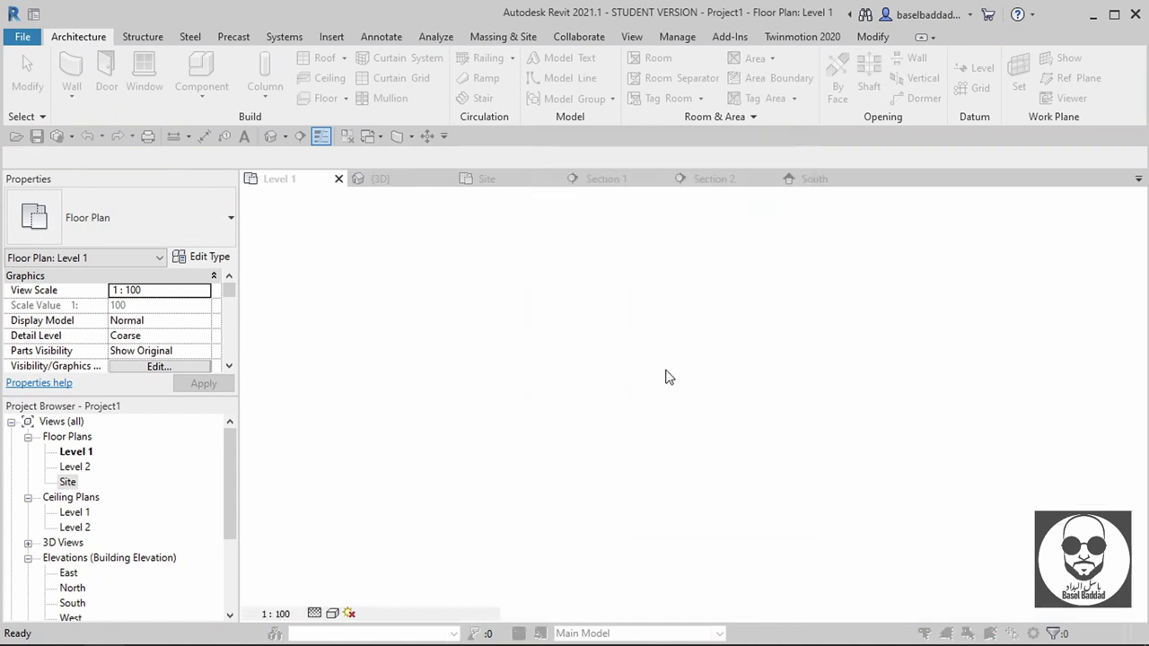
left_click(581, 361)
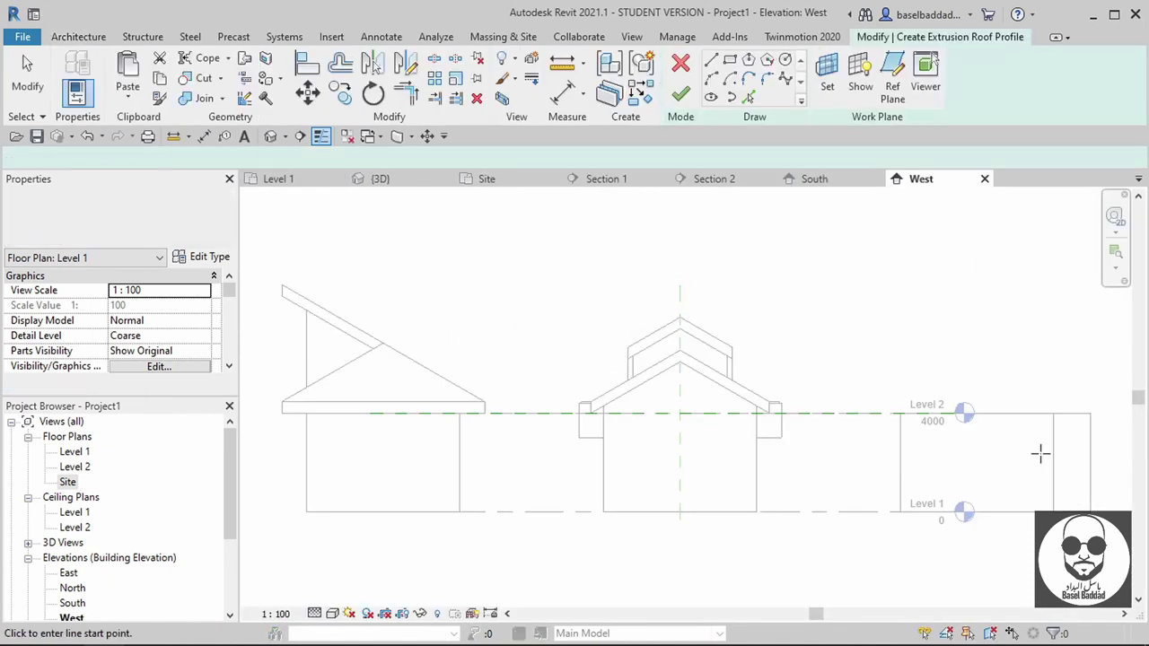
scroll(867, 350, "up", 2)
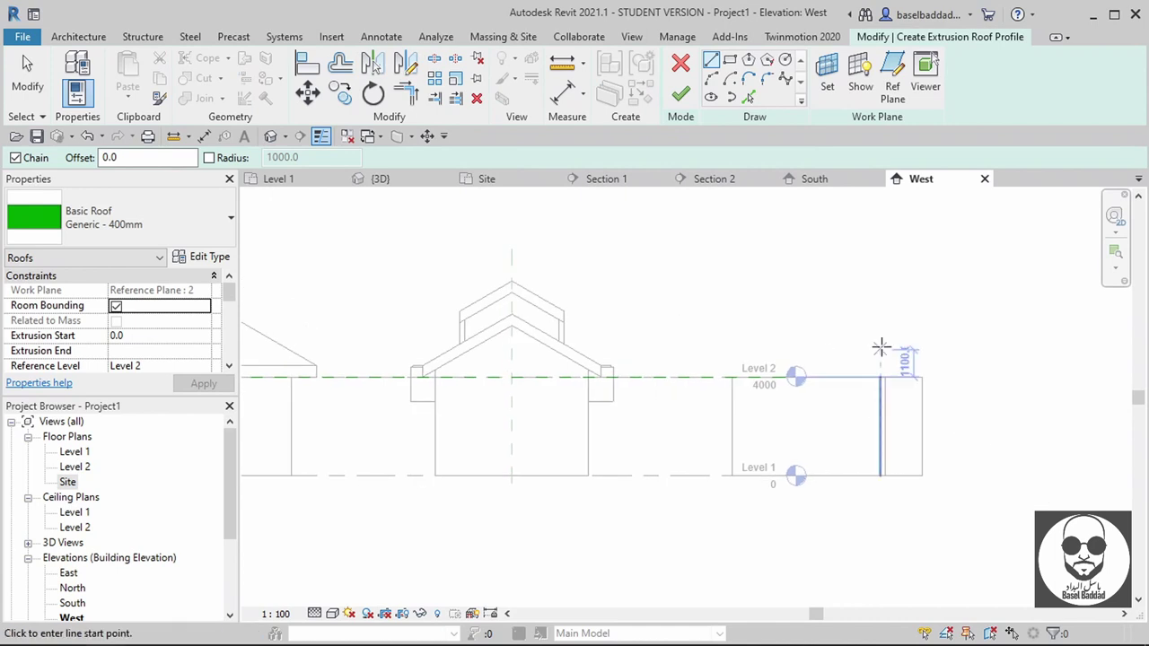
- Sketch a vertical helper line, a flat top segment and a sloping eave line over the building
scroll(924, 328, "up", 1)
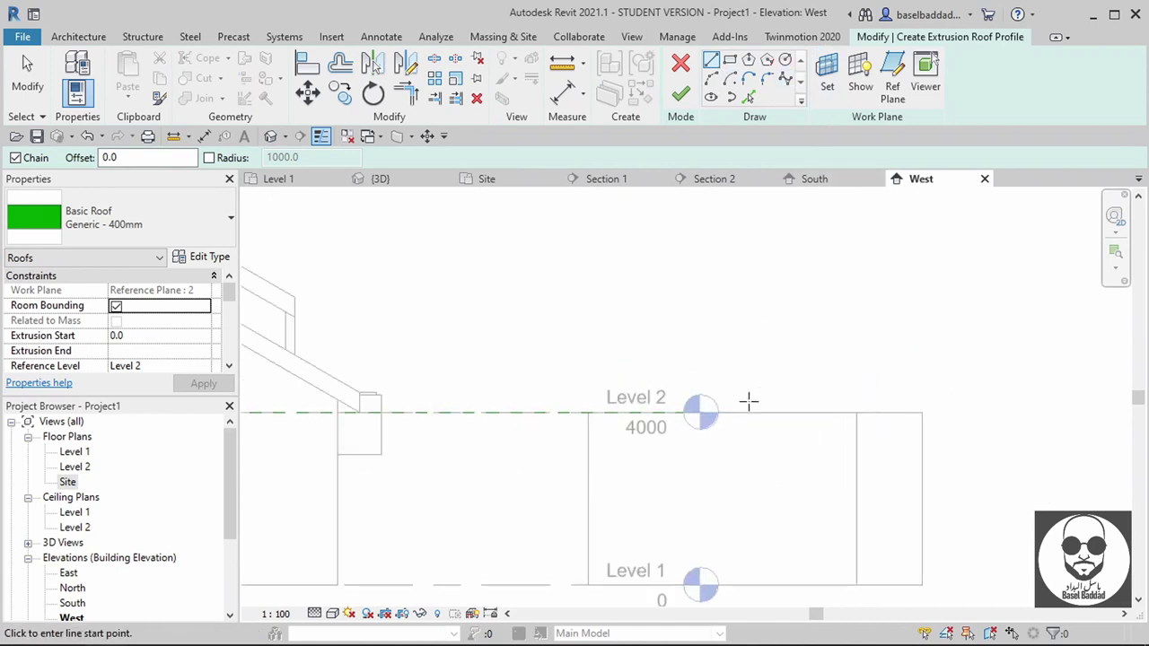
scroll(757, 427, "up", 2)
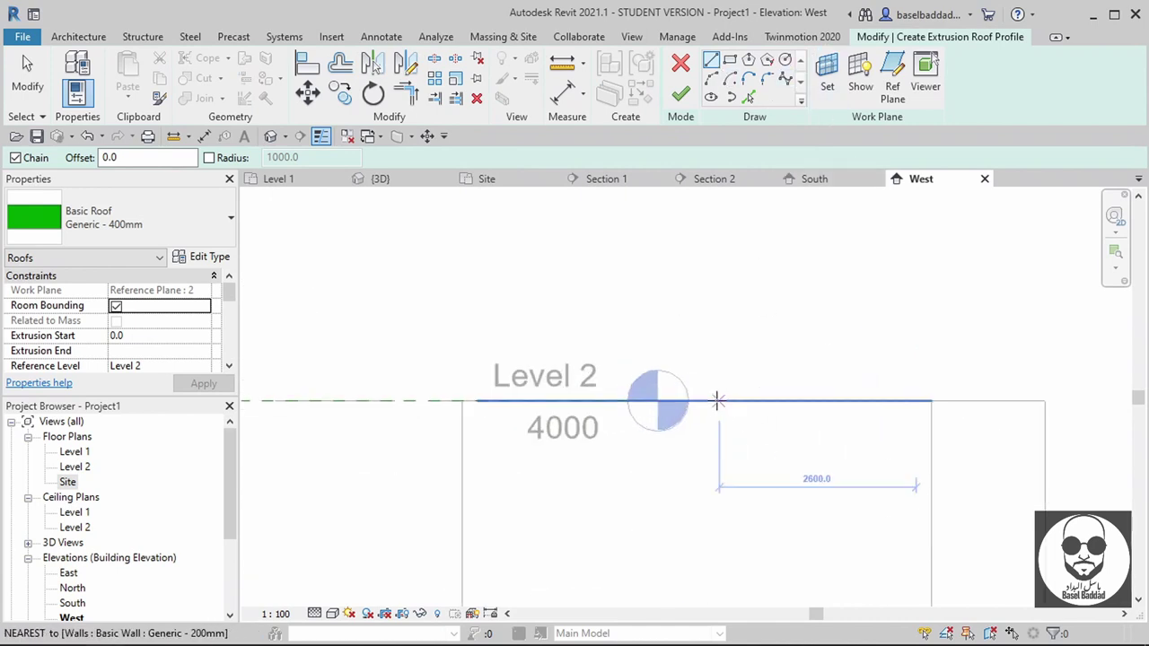
left_click(705, 402)
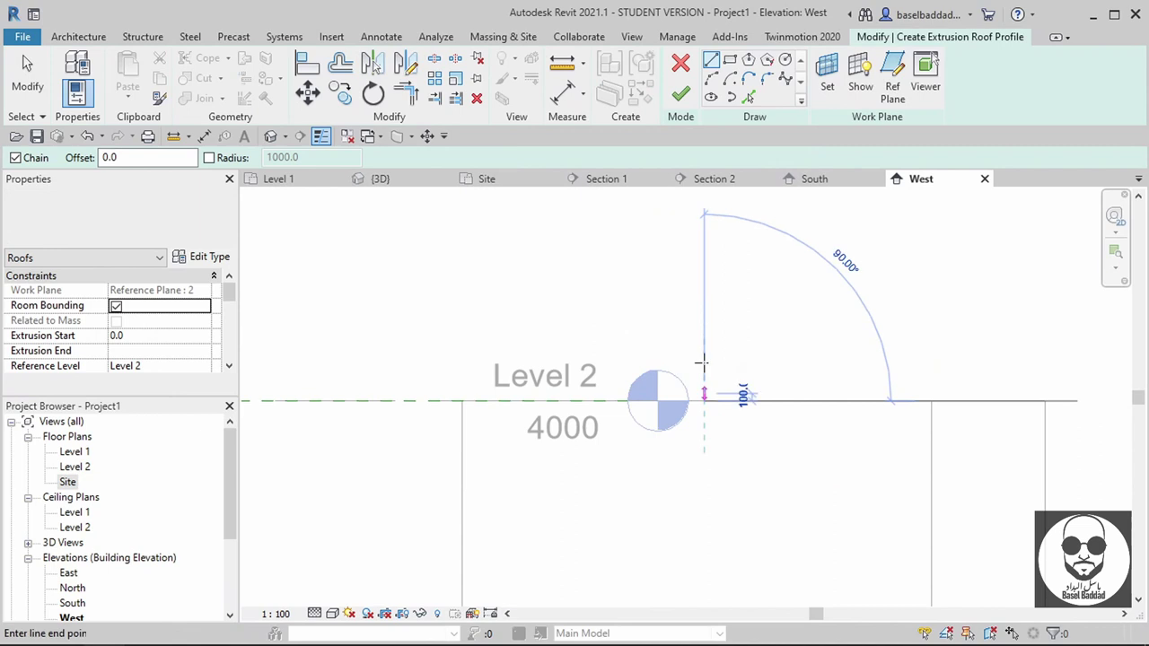
left_click(704, 287)
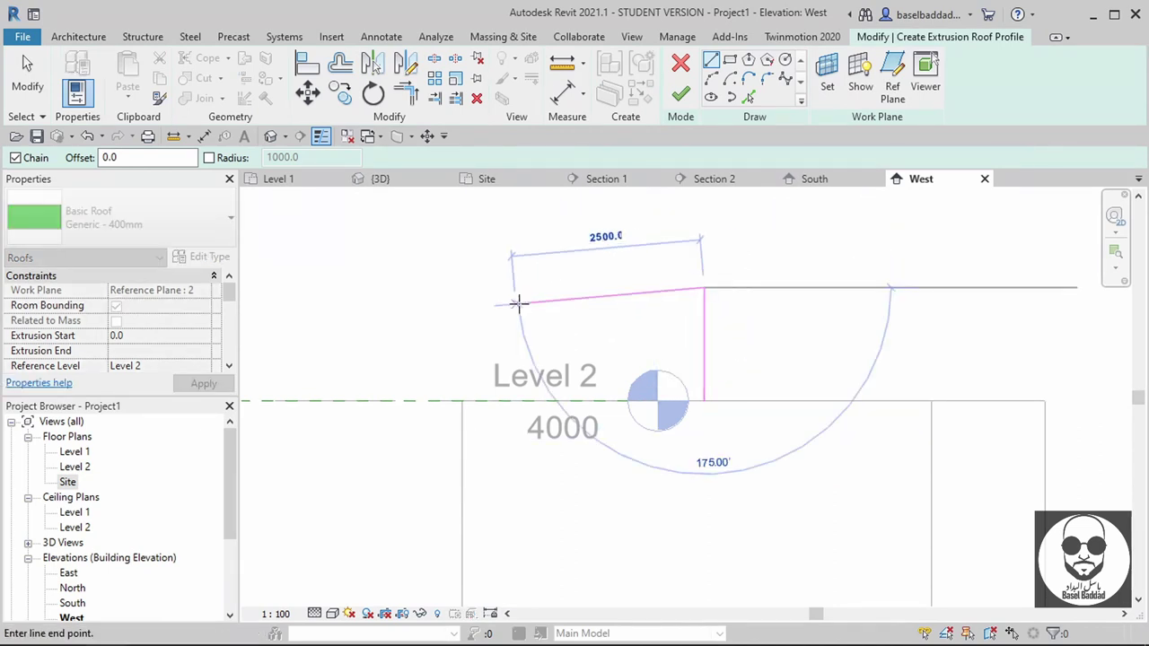
left_click(515, 304)
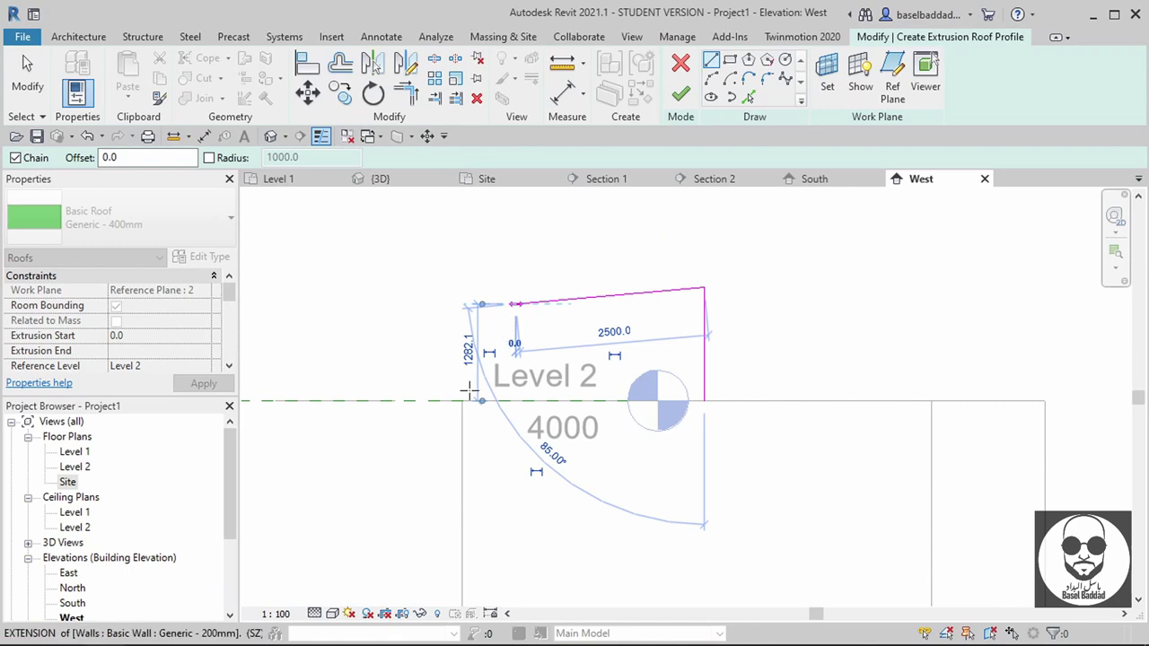
left_click(404, 462)
key("Escape")
key("Escape")
- Mirror the top and sloping lines about the helper line, delete the helper, and finish the sketch
left_click(578, 308)
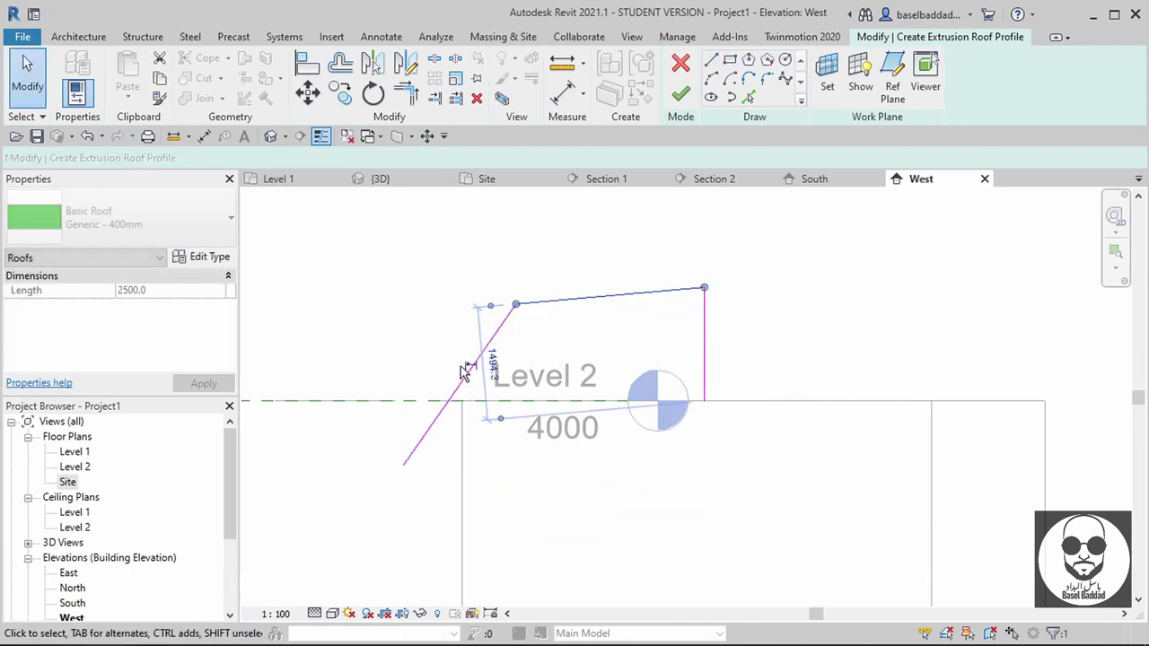
left_click(465, 372, "ctrl")
left_click(405, 61)
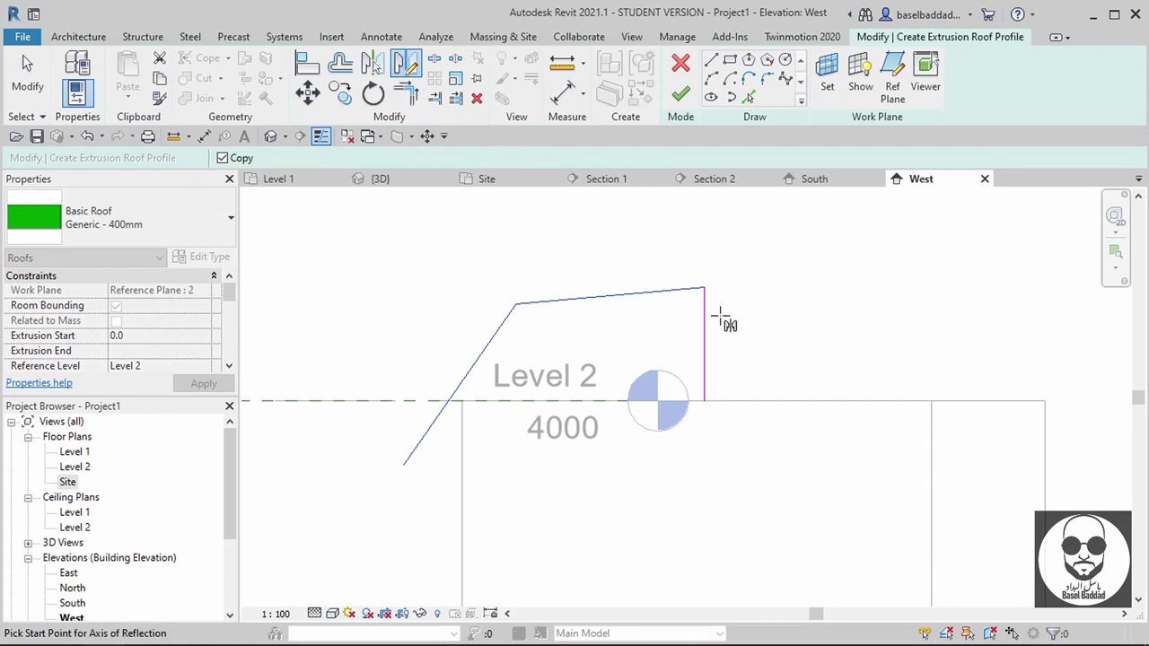
left_click(703, 401)
left_click(705, 350)
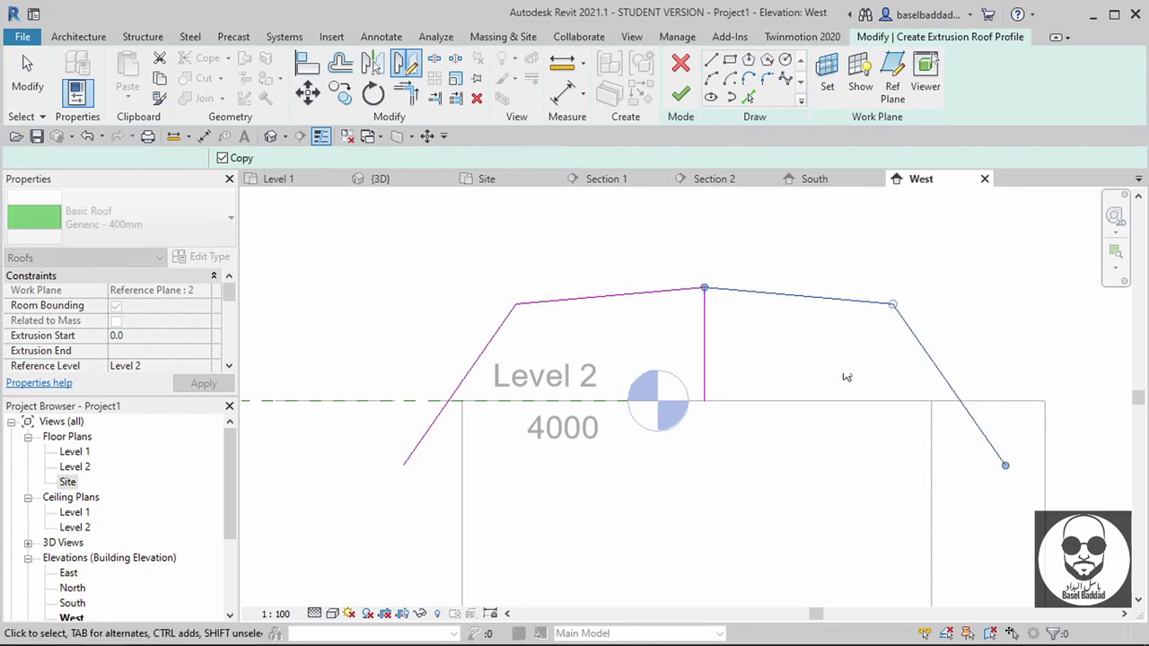
left_click(793, 364)
left_click(704, 359)
key("Delete")
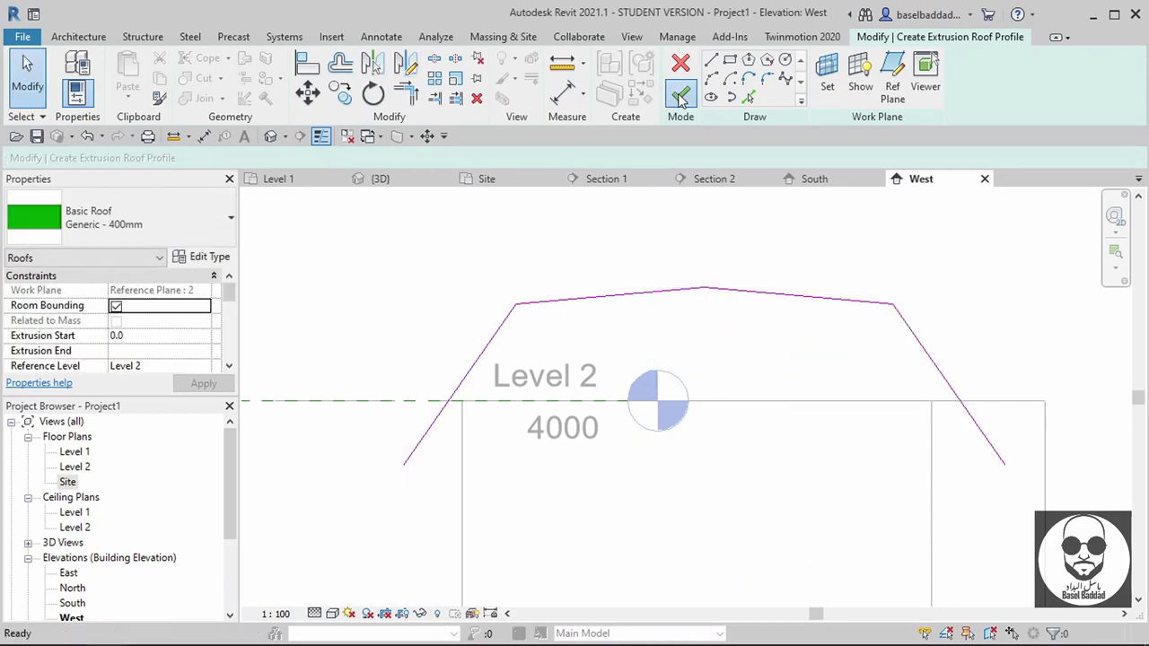
left_click(680, 96)
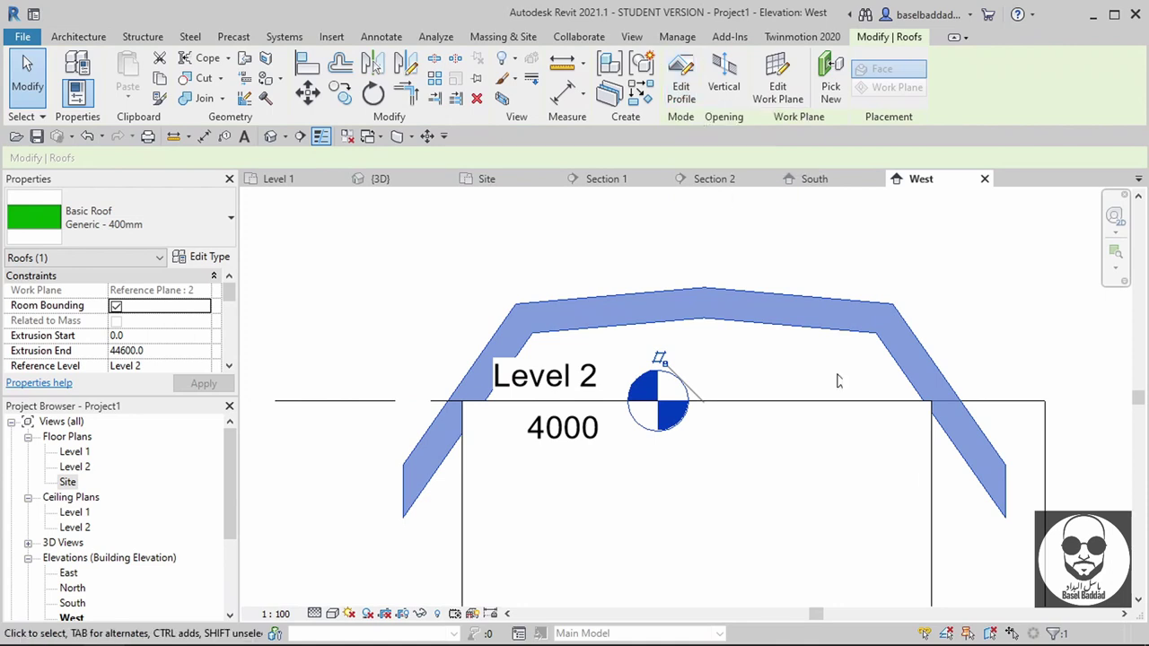
- Attach the building's walls to the gambrel extrusion roof, dismiss the warning, and view in 3D
left_click(934, 536)
left_click(803, 90)
left_click(781, 319)
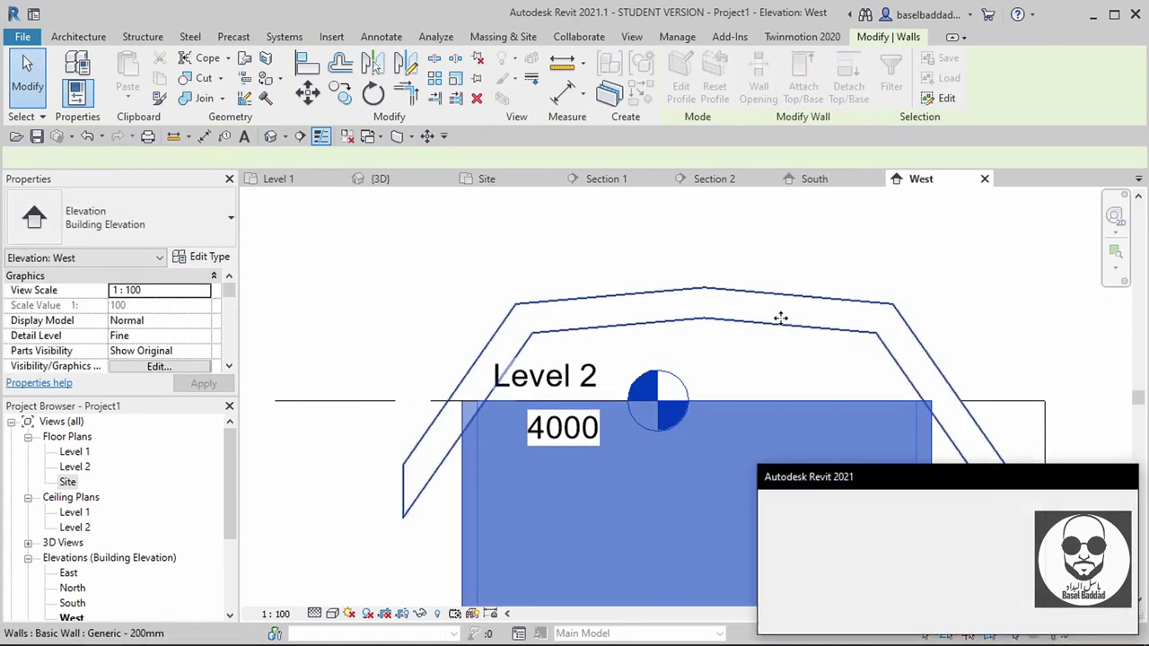
left_click(835, 618)
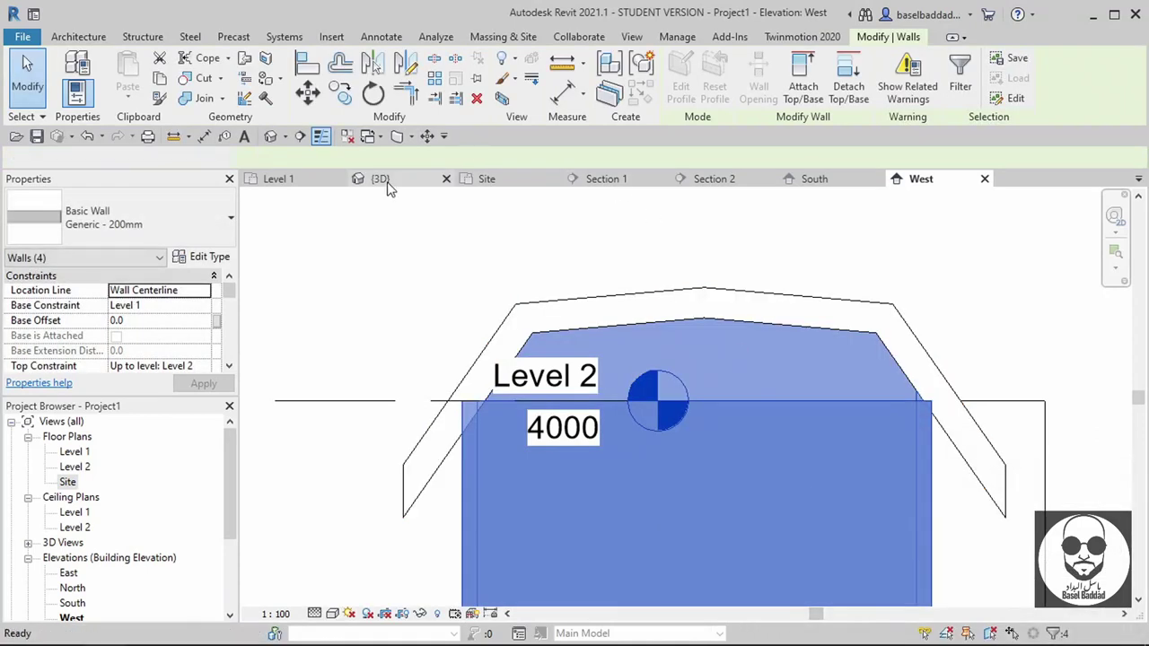
left_click(381, 180)
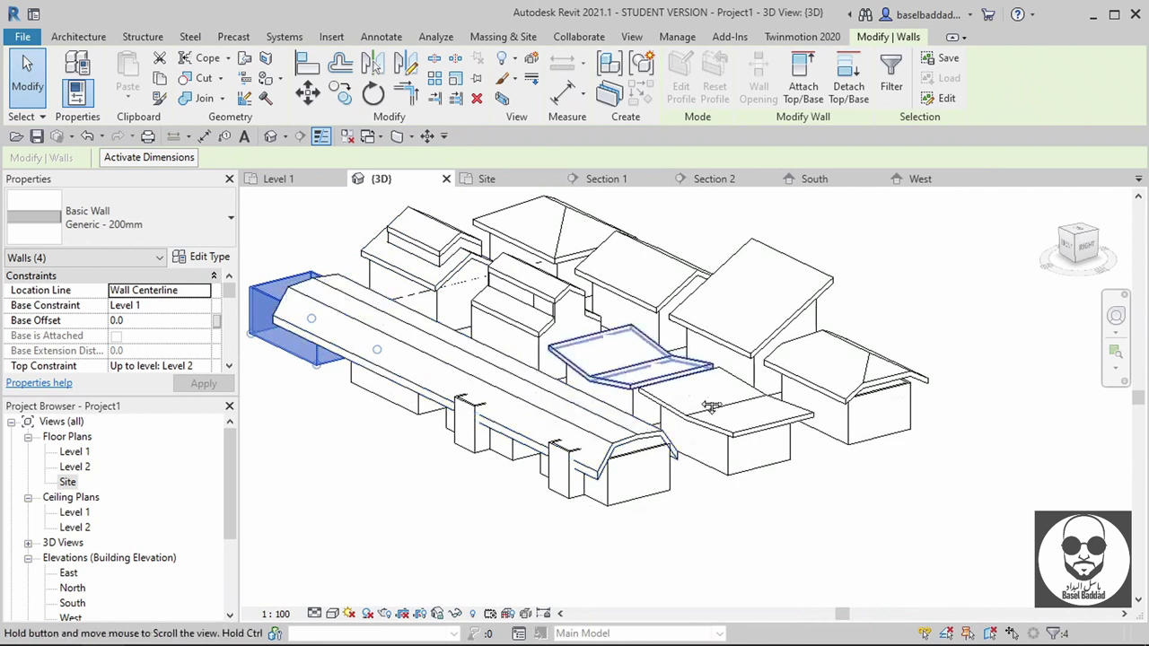
- Set the curved roof's Extrusion Start to -5000 and End to 5000 and apply
middle_click_drag(710, 406, 773, 421)
left_click(498, 380)
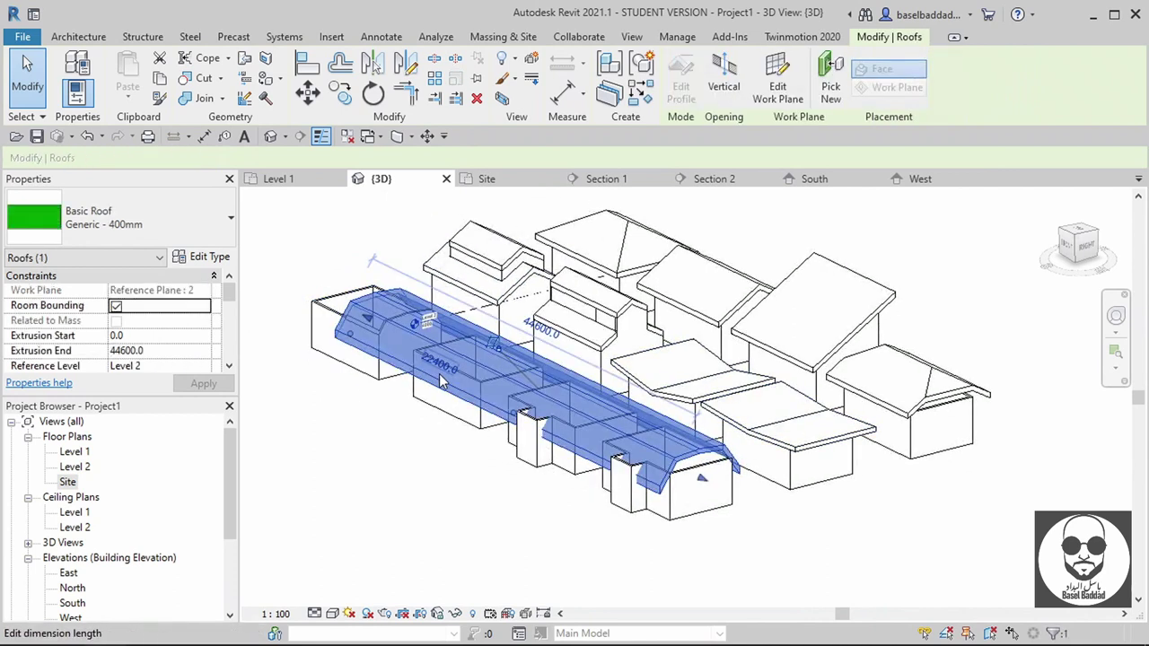
key("Tab")
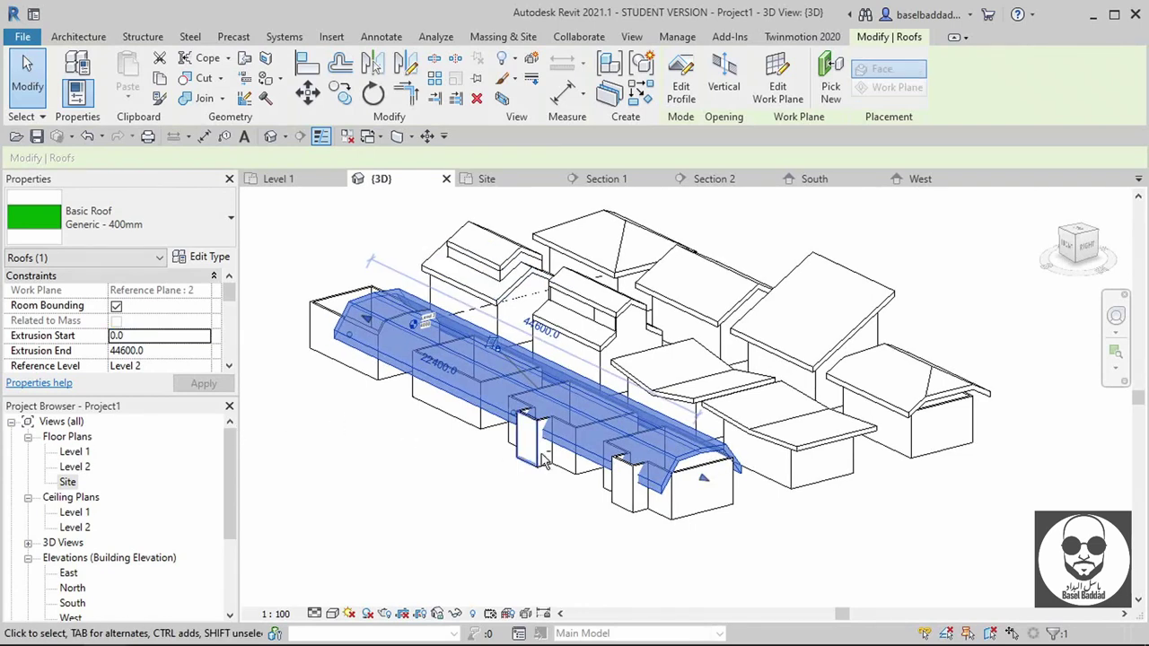
mouse_move(409, 459)
middle_mouse_down("shift")
mouse_move(564, 488)
mouse_move(316, 485)
middle_mouse_up("shift")
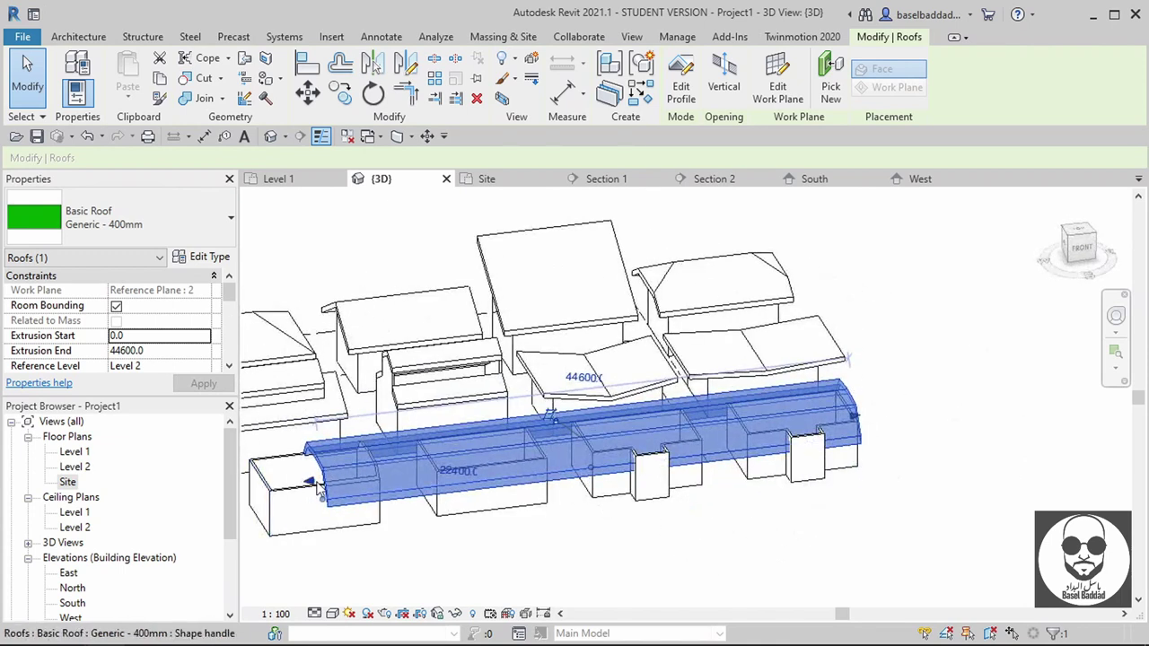
left_click_drag(313, 487, 247, 487)
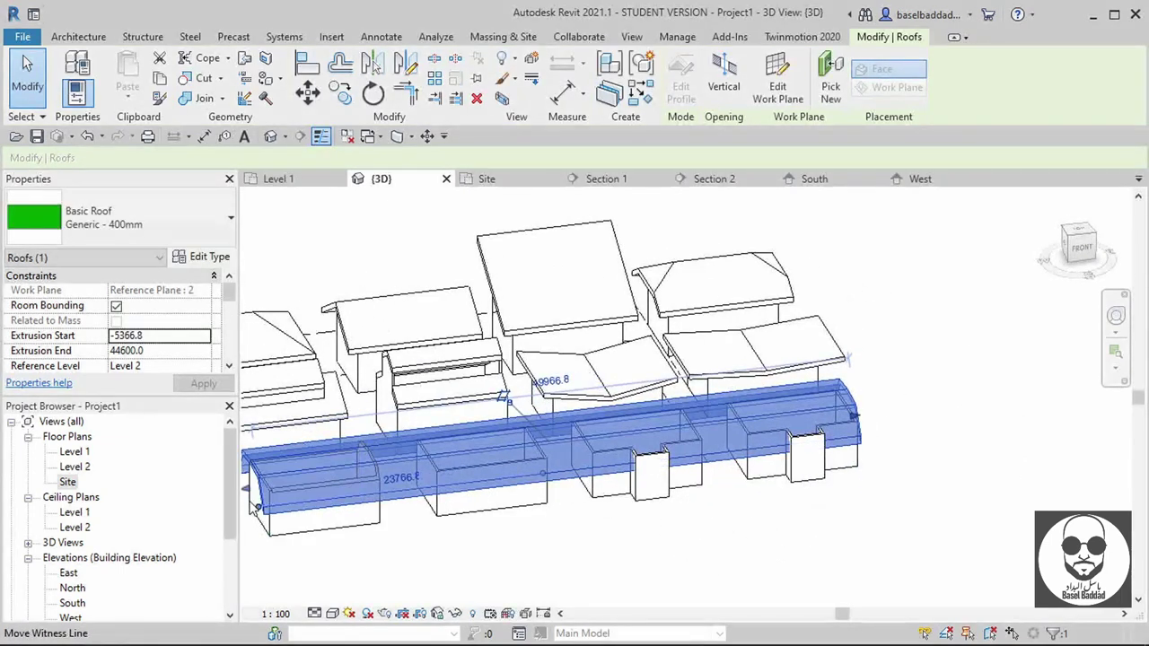
left_click(179, 351)
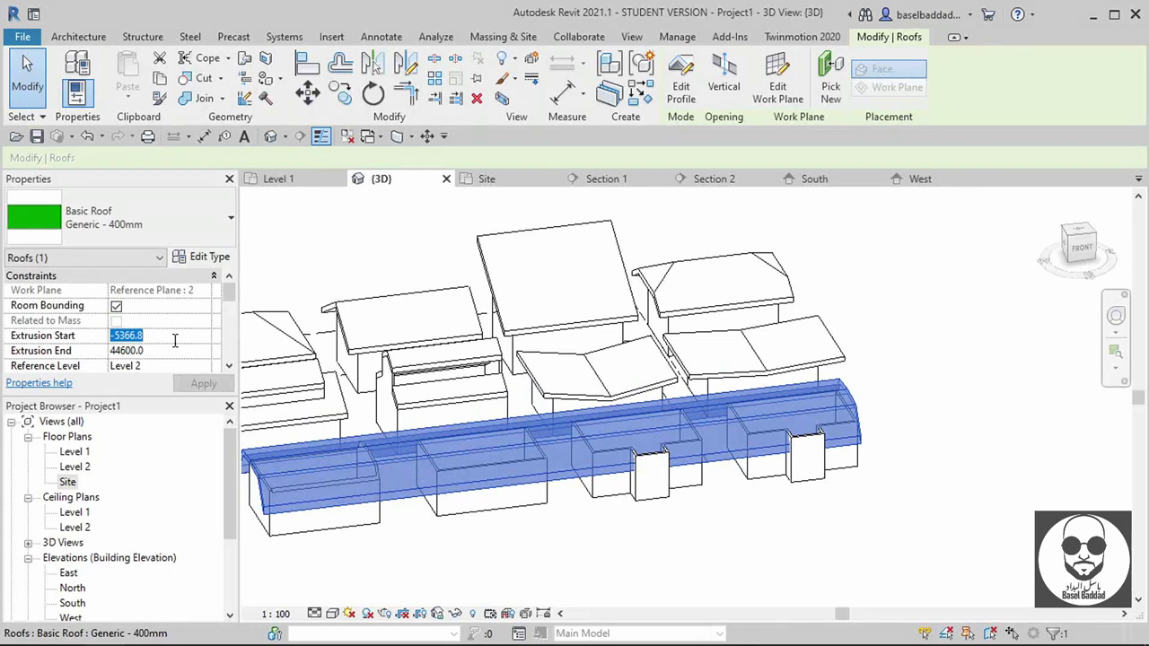
type("-5000")
left_click(176, 351)
type("5000")
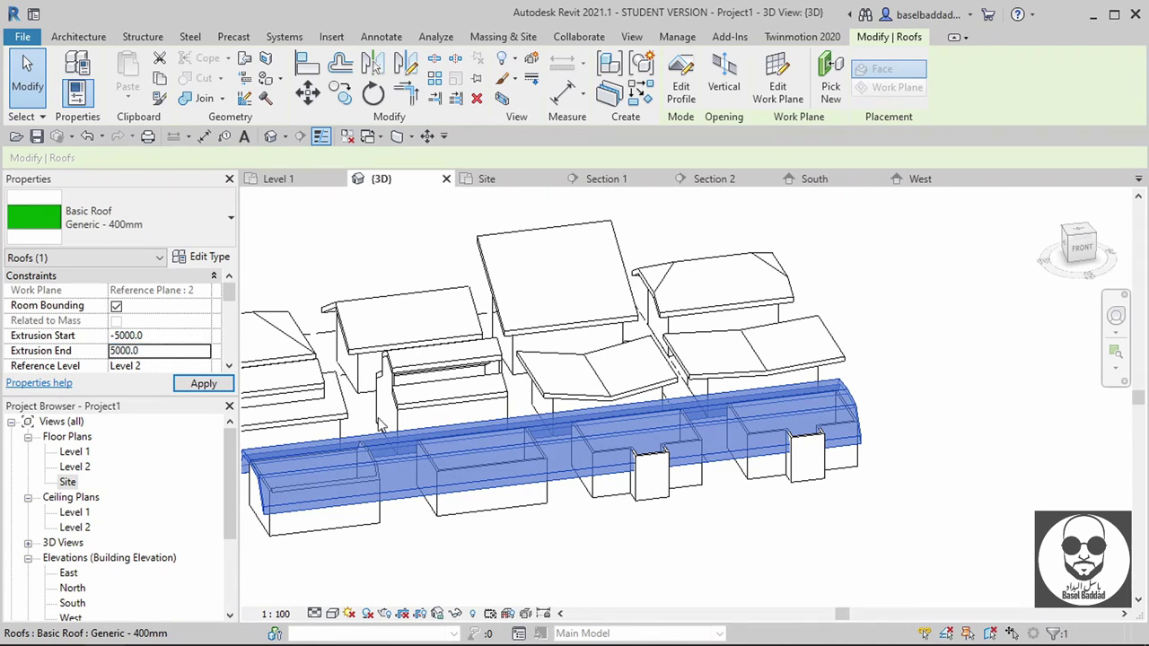
left_click(438, 537)
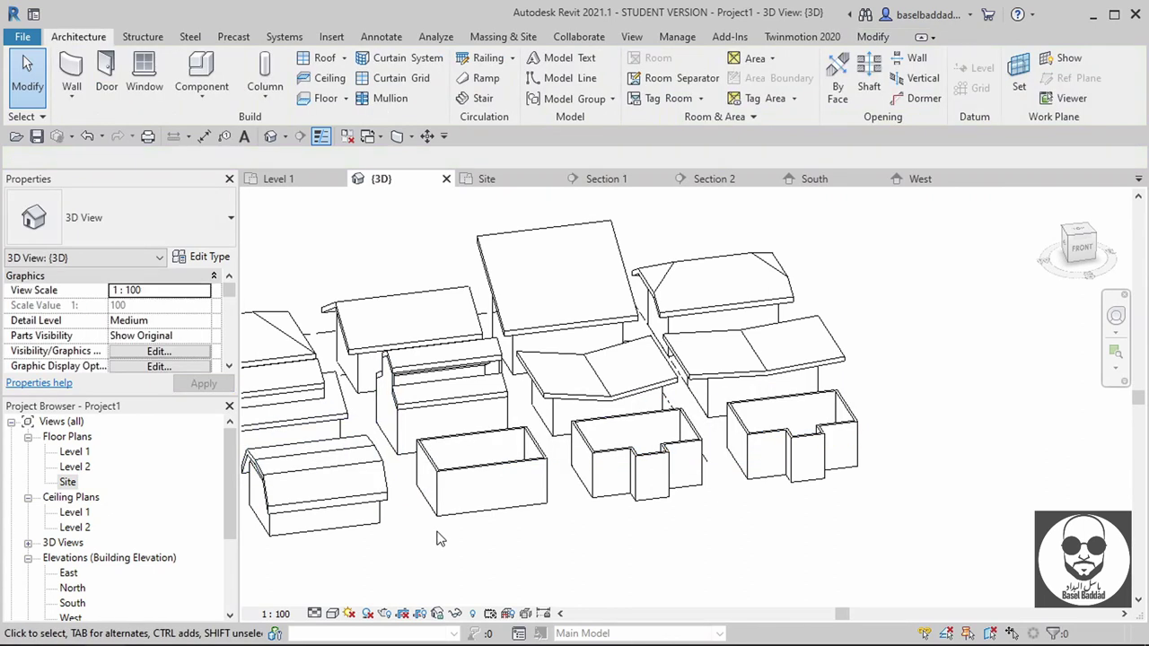
- Attach the building's four walls up to the curved roof with Attach Top/Base
key("Tab")
left_click(377, 530)
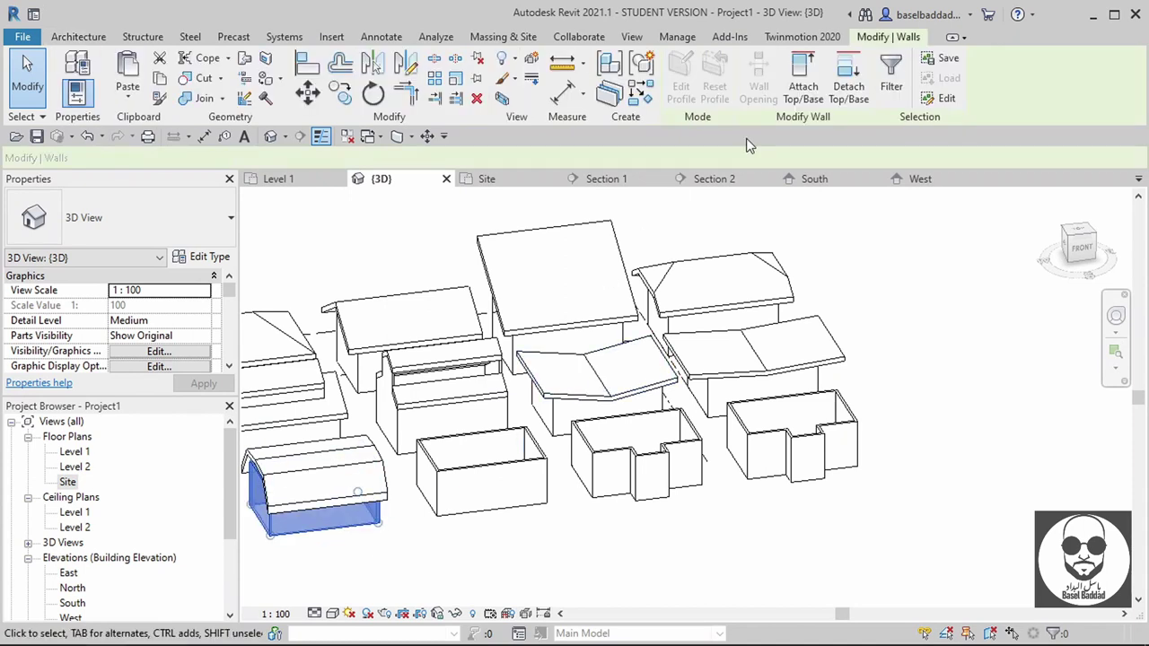
key("a")
key("t")
left_click(305, 467)
left_click(428, 546)
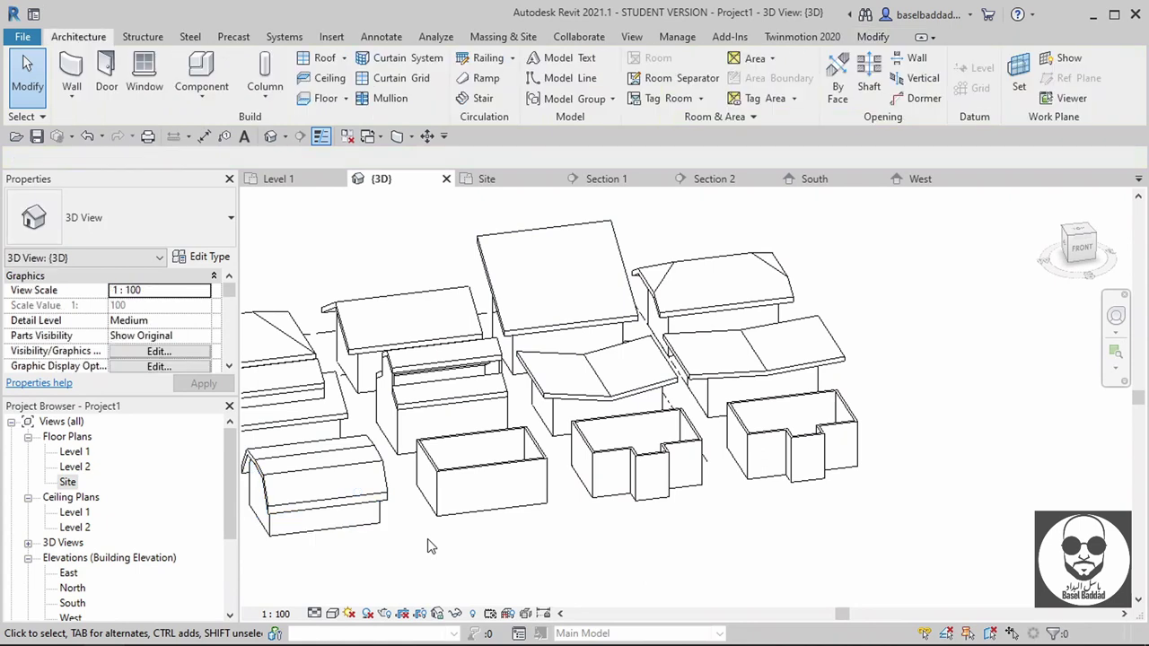
scroll(296, 503, "down", 1)
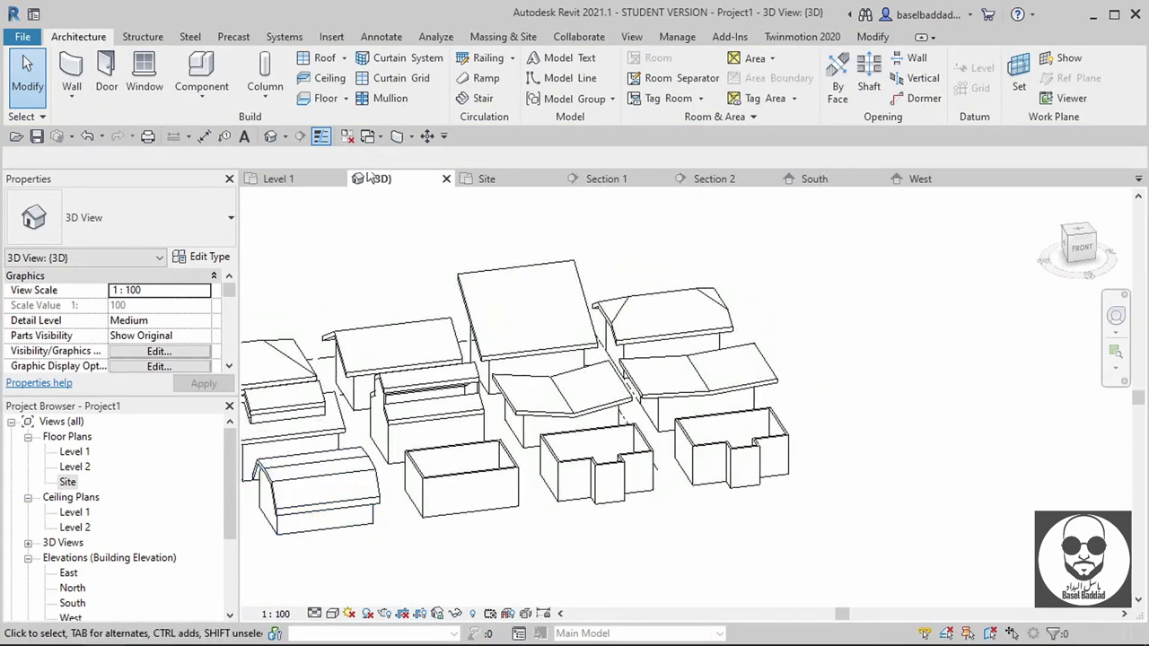
left_click(278, 179)
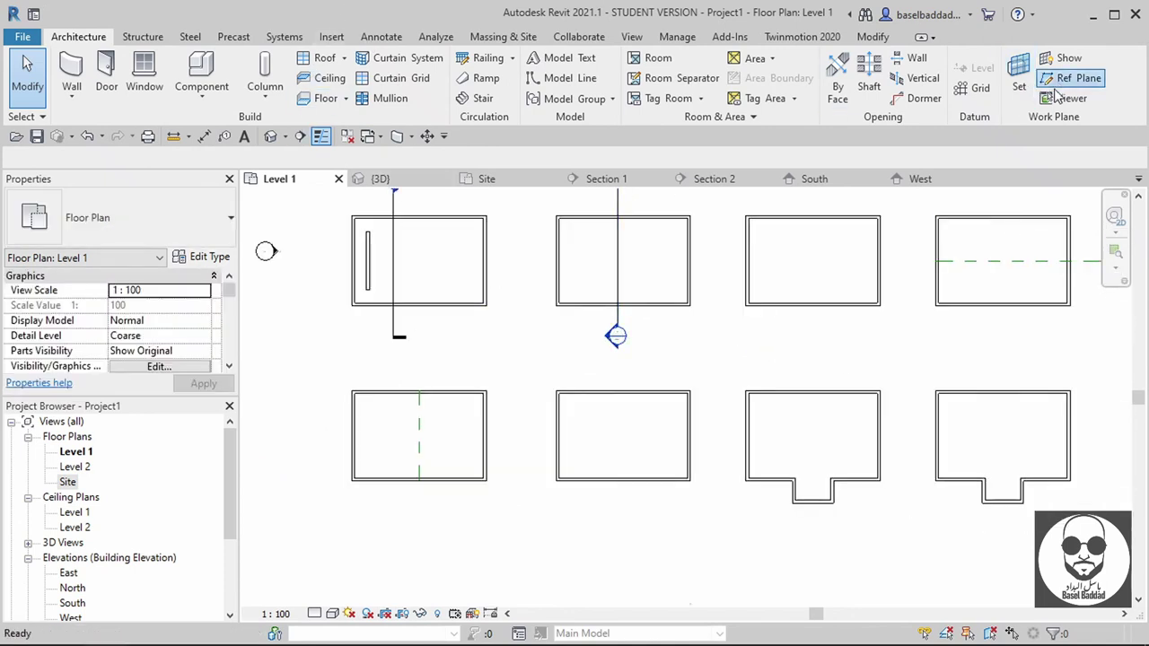
- Draw a vertical reference plane from the bottom wall's midpoint straight up through the building
key("Escape")
key("r")
key("p")
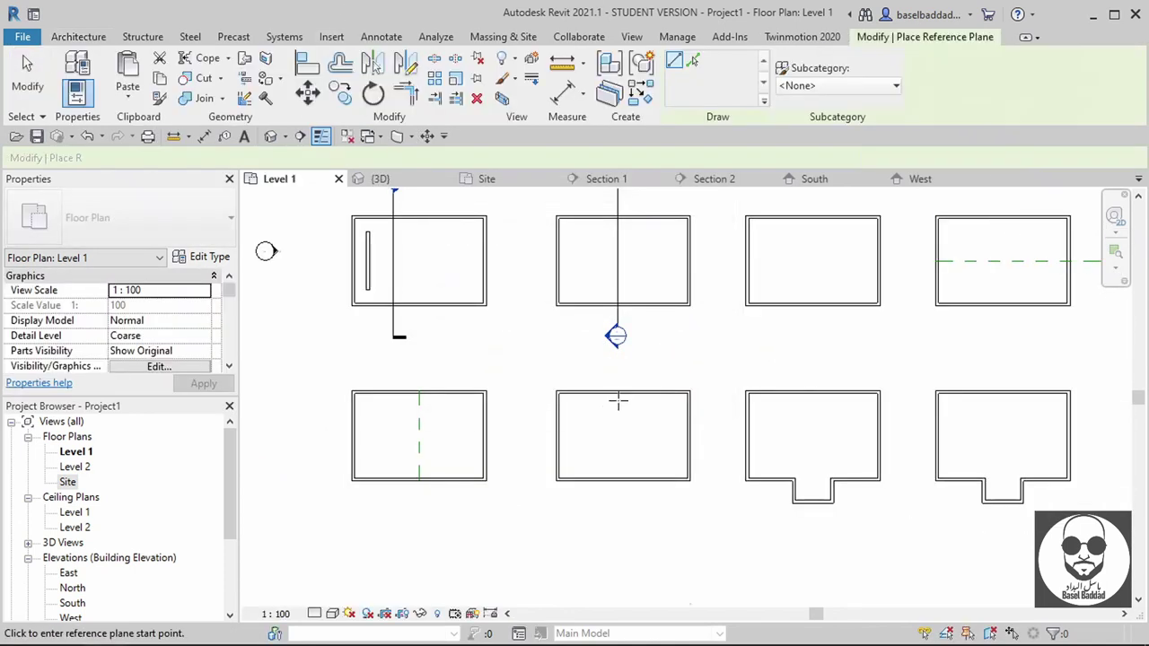
left_click(626, 395)
key("Escape")
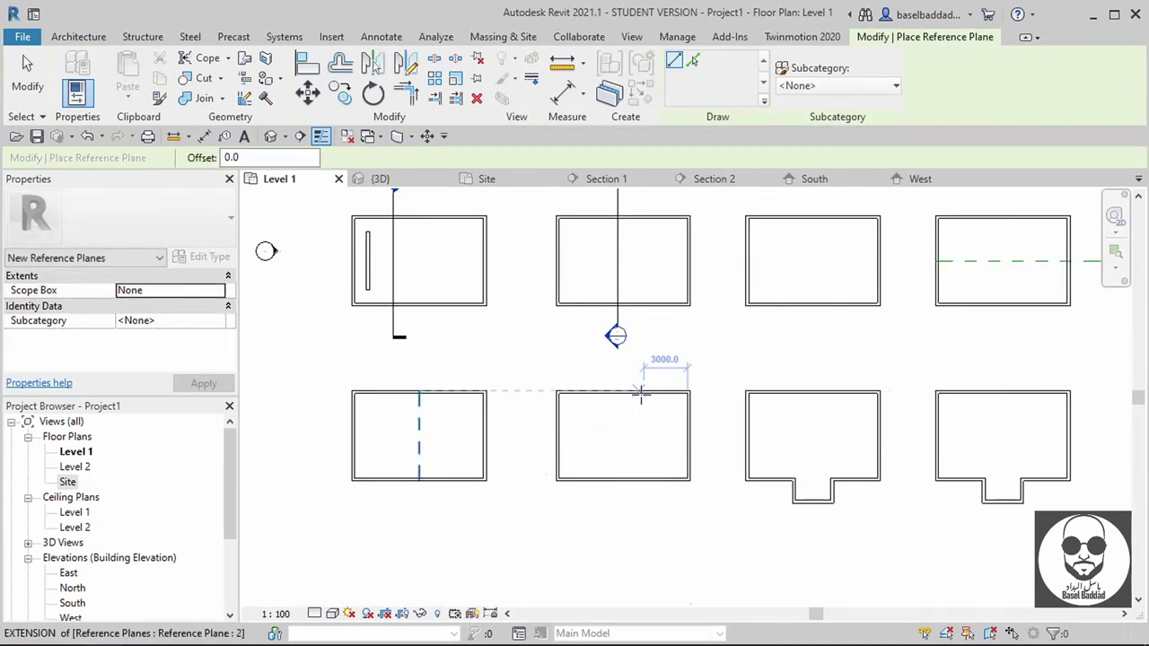
key("Escape")
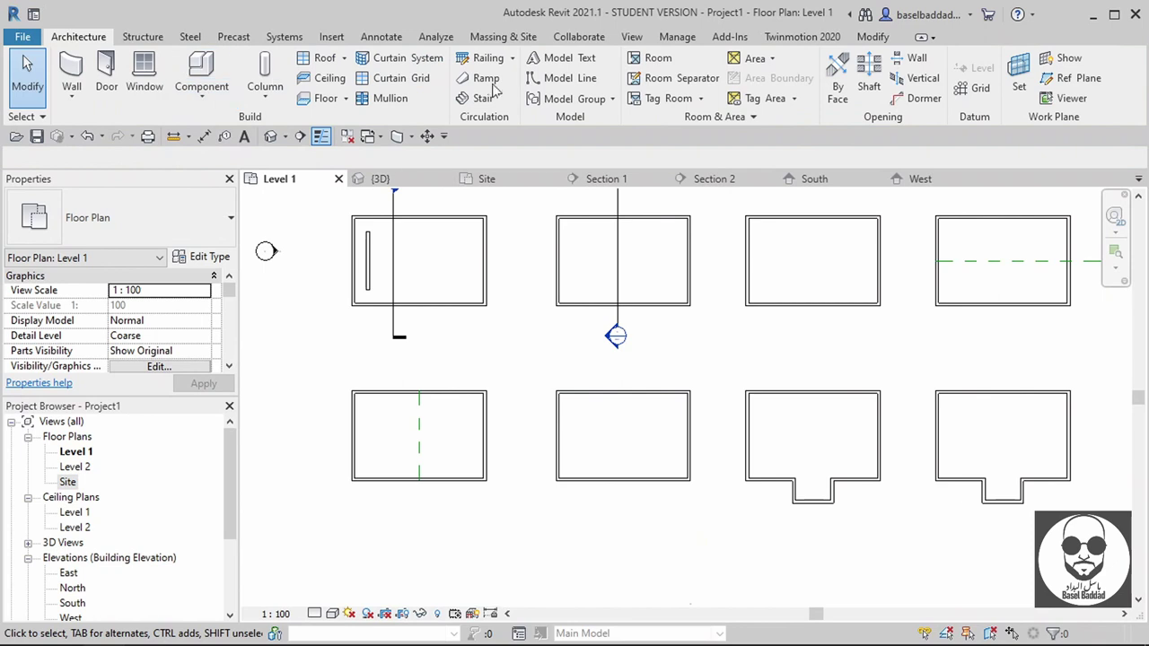
left_click(1070, 78)
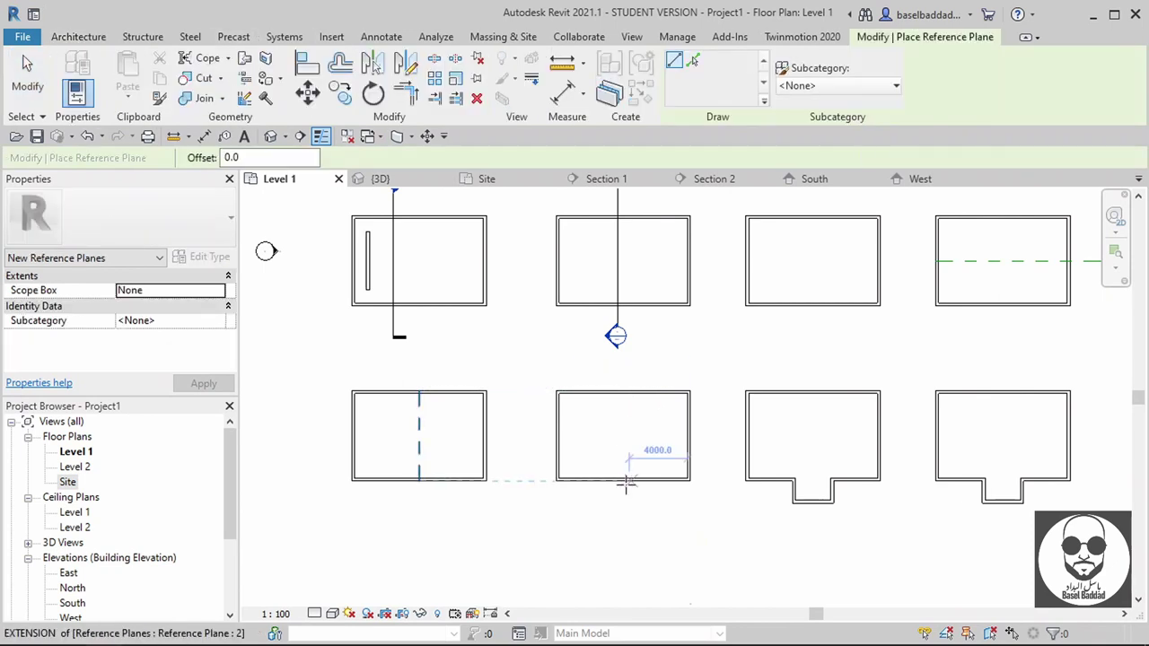
scroll(619, 476, "up", 3)
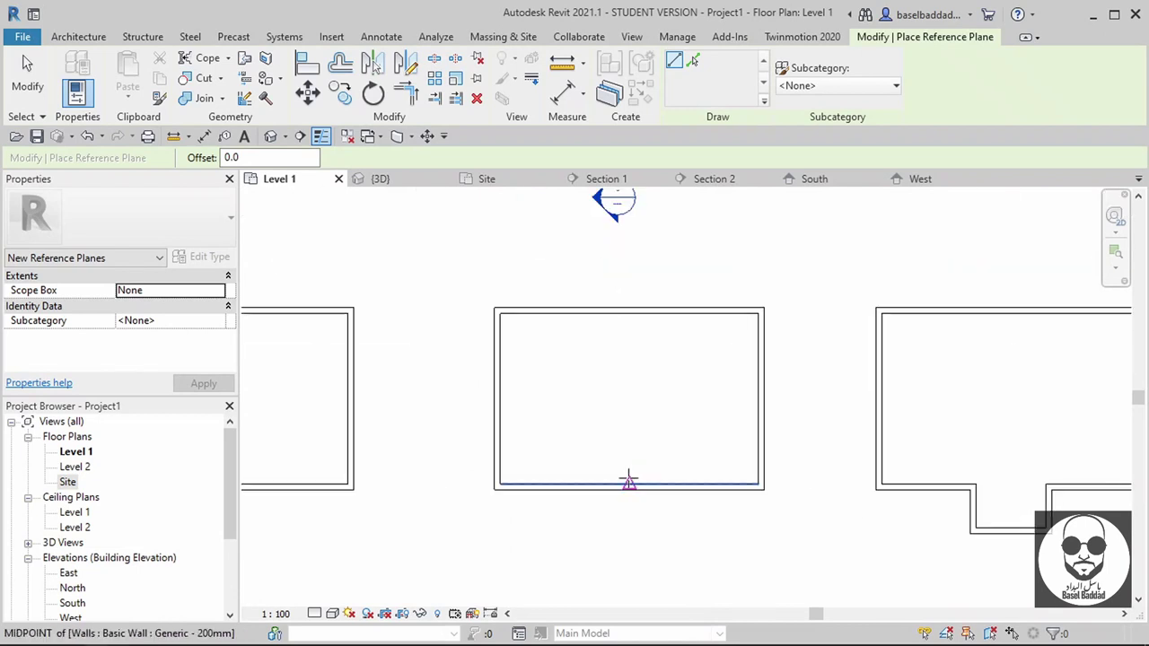
left_click(629, 483)
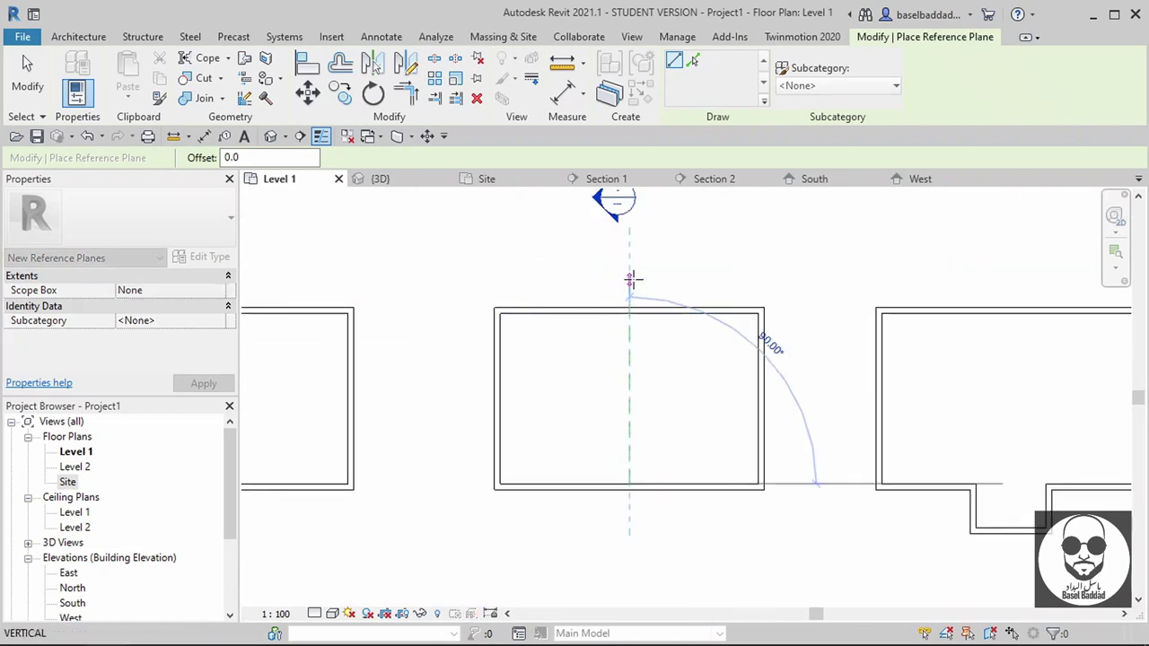
left_click(629, 274)
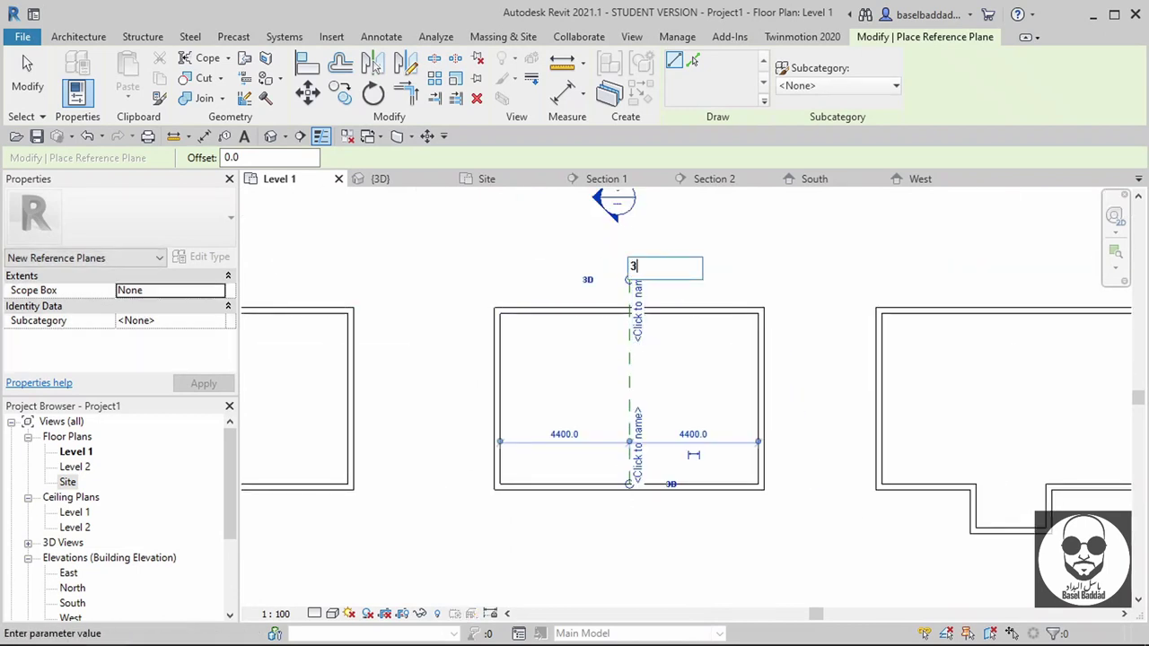
key("Return")
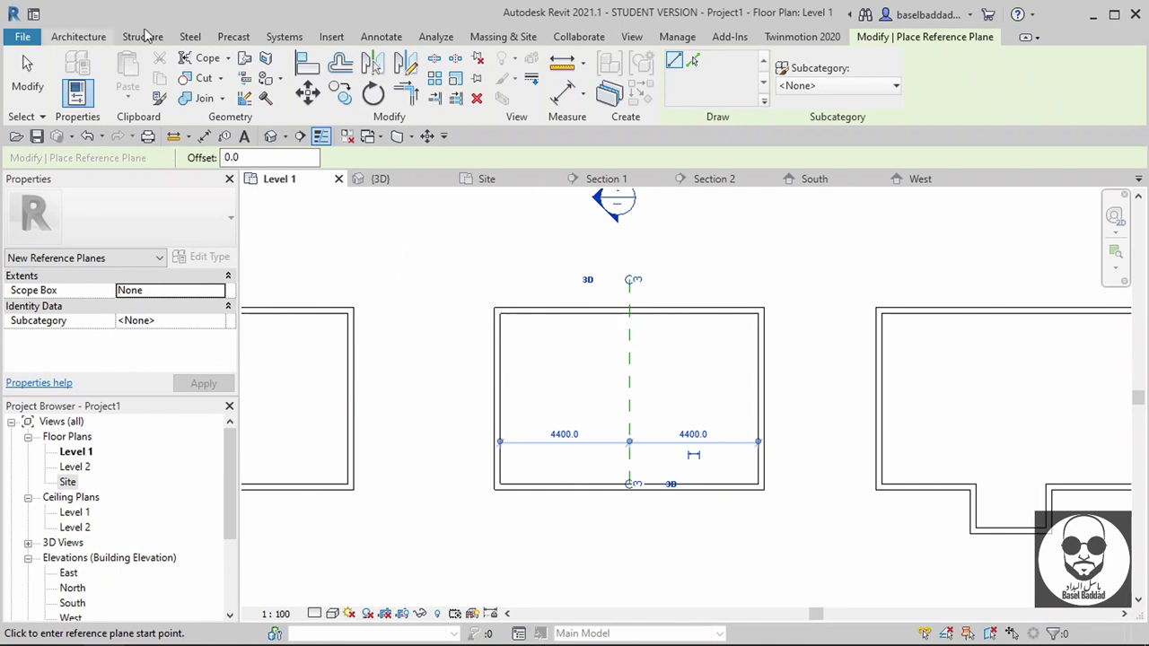
left_click(78, 37)
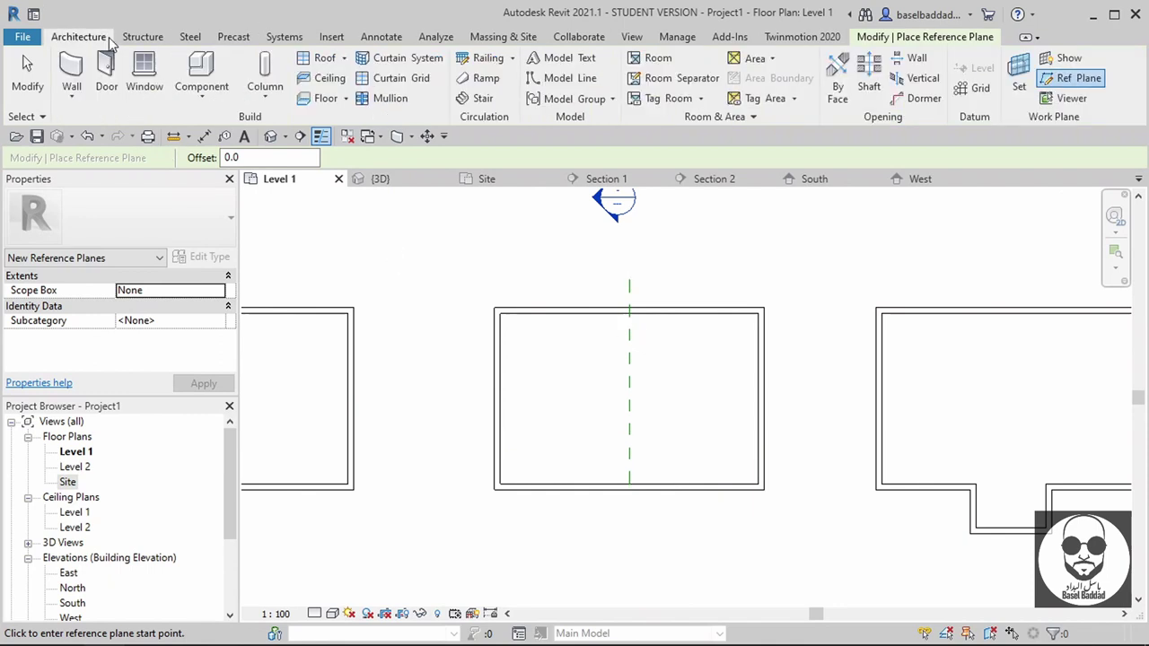
- Start a Roof by Extrusion on Reference Plane : 3, sketching in the East elevation
left_click(345, 65)
left_click(355, 116)
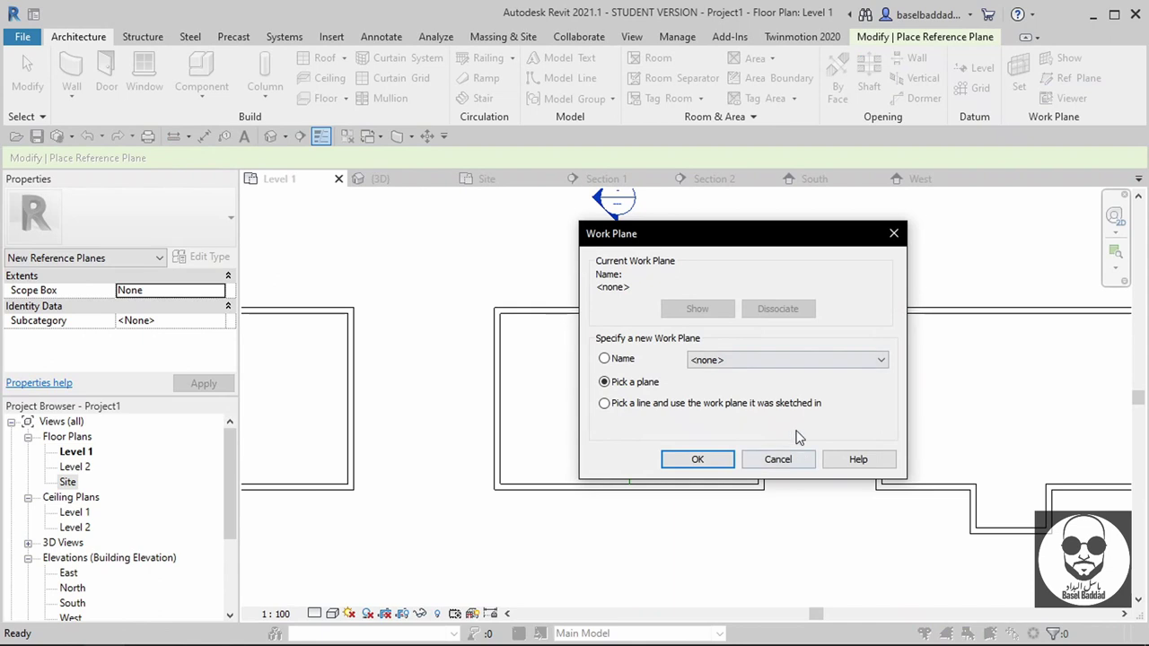
left_click(776, 360)
left_click(763, 406)
left_click(714, 463)
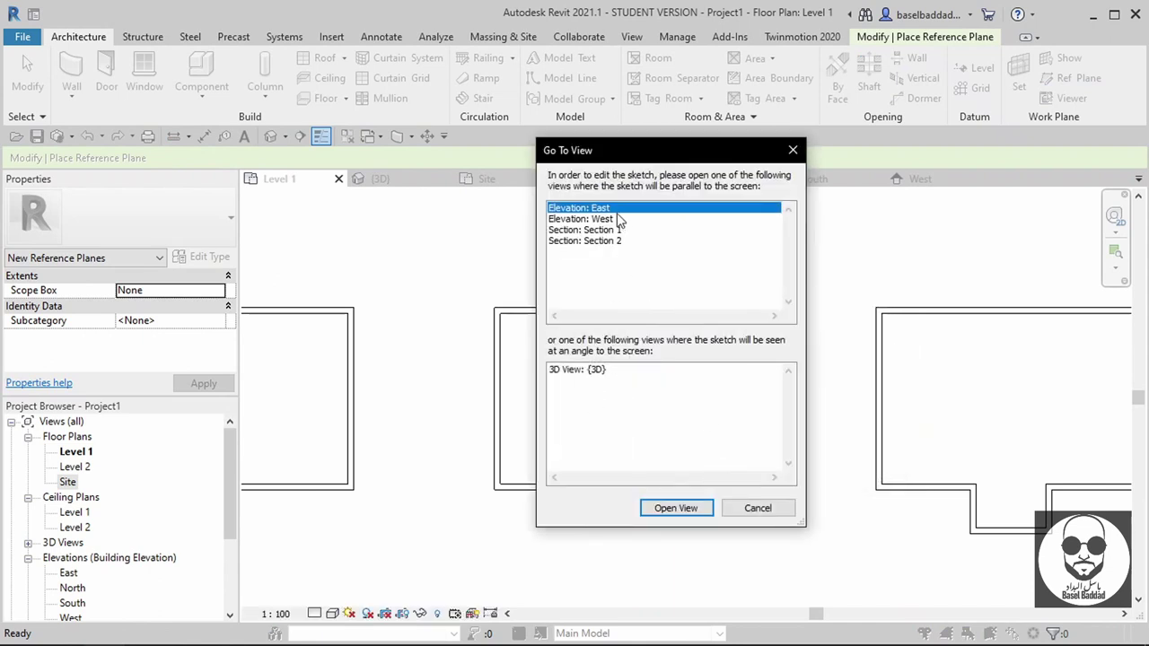
double_click(614, 214)
left_click(599, 360)
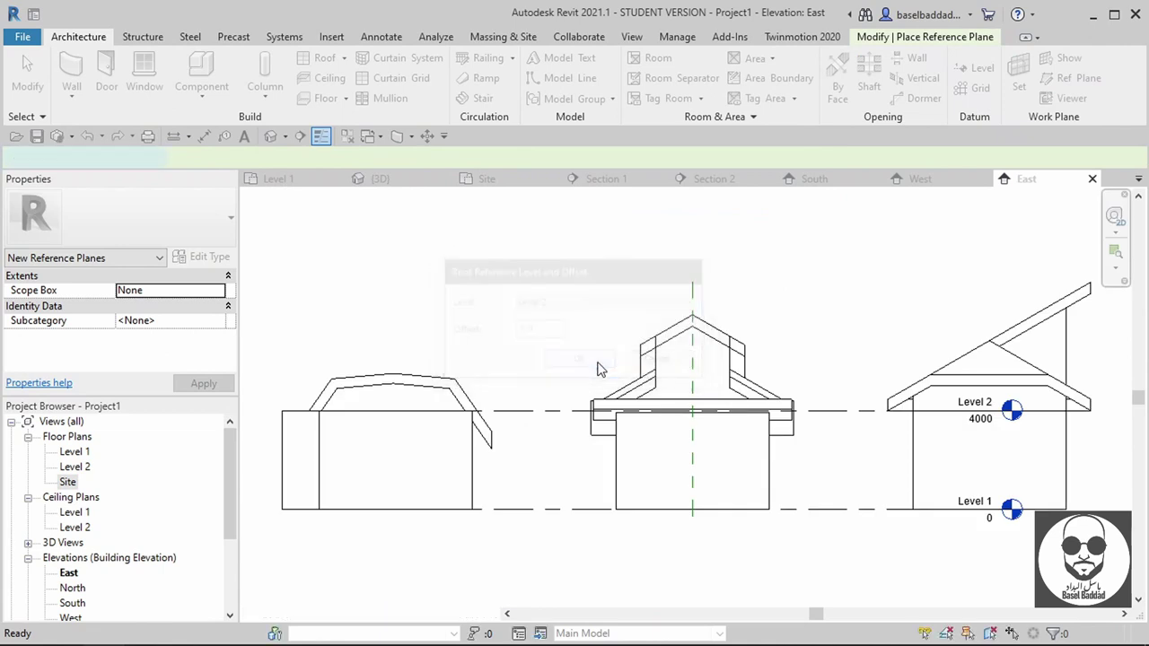
- Sketch a Start-End-Radius arc across the building as the profile and finish the arched roof
scroll(305, 410, "up", 3)
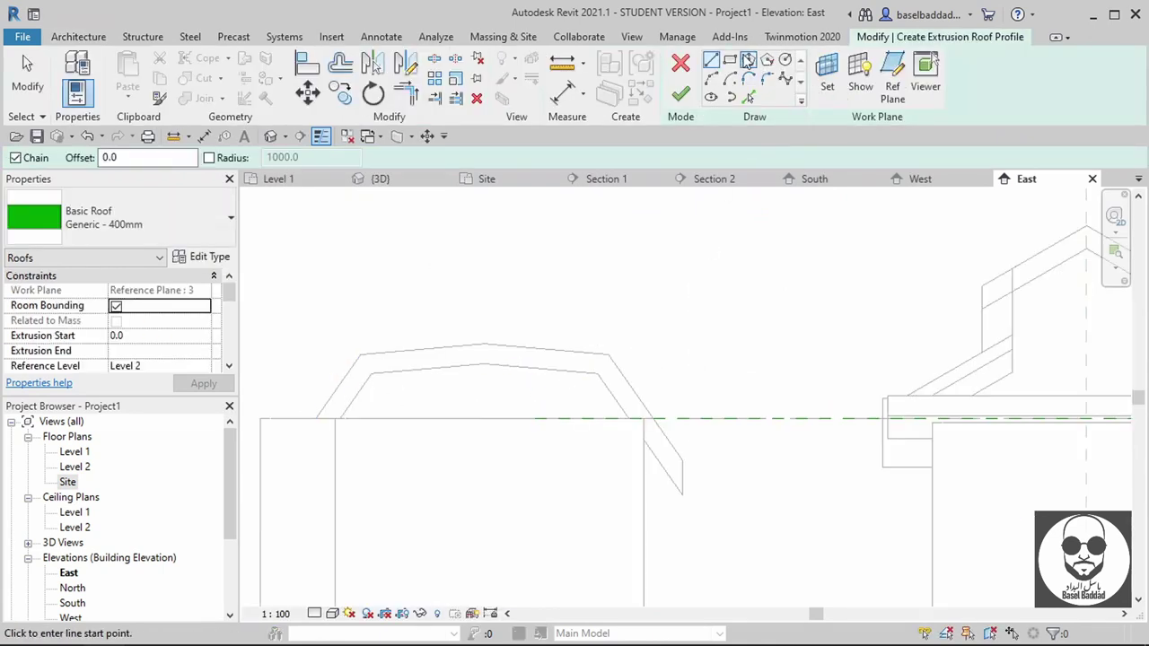
left_click(489, 419)
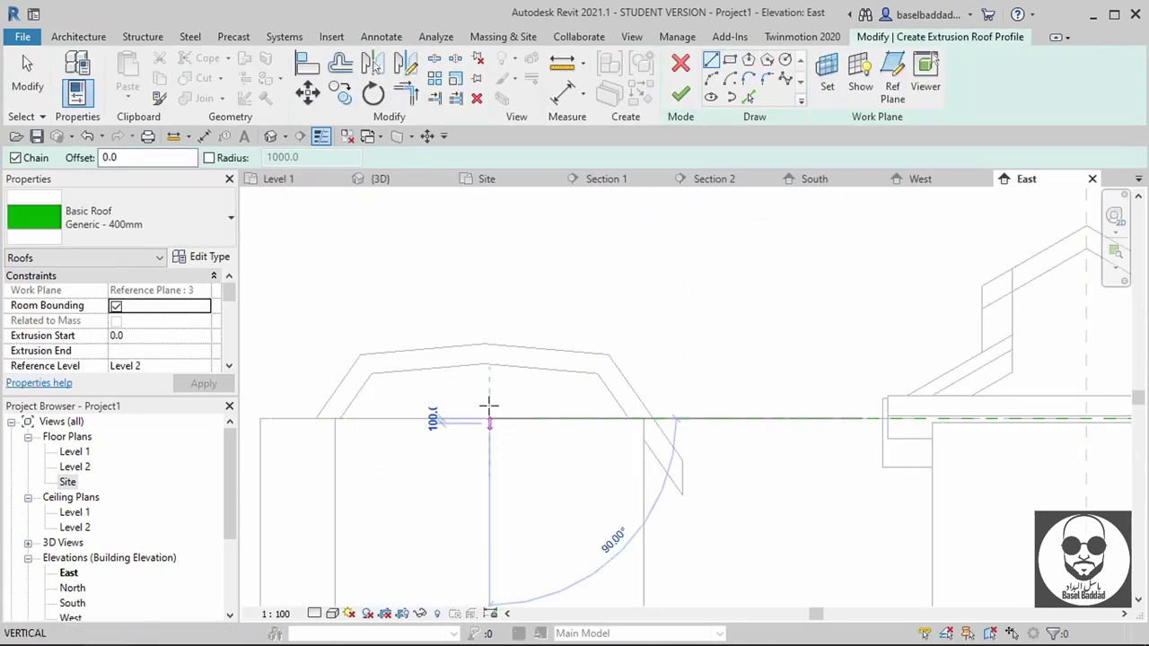
type("900")
key("Return")
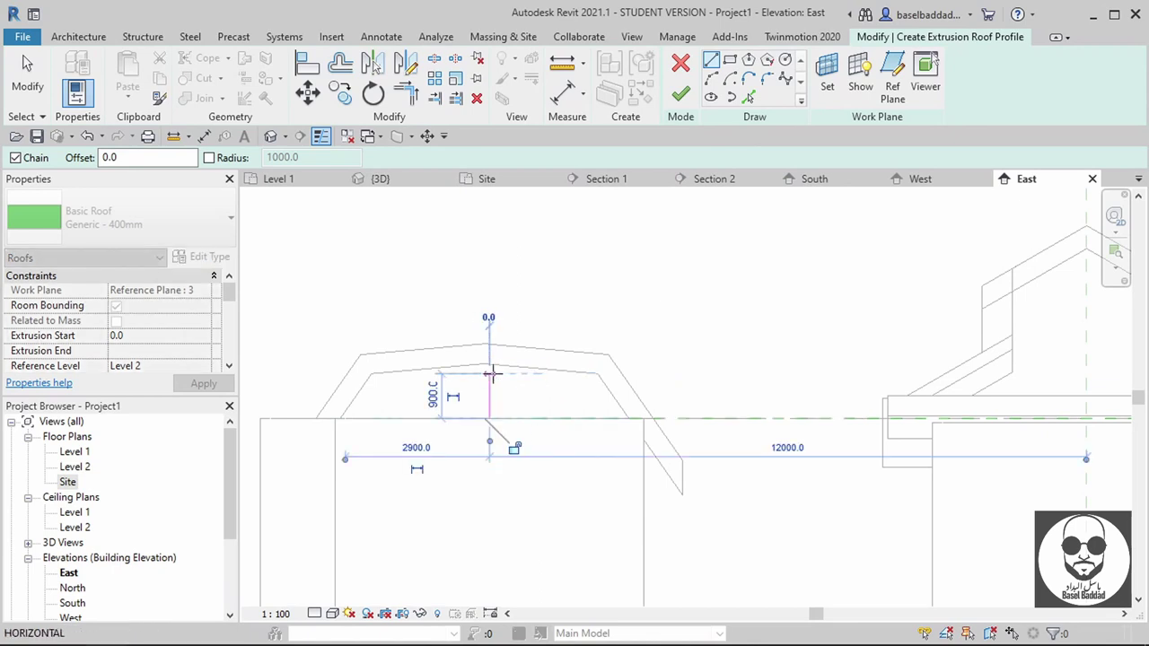
key("Escape")
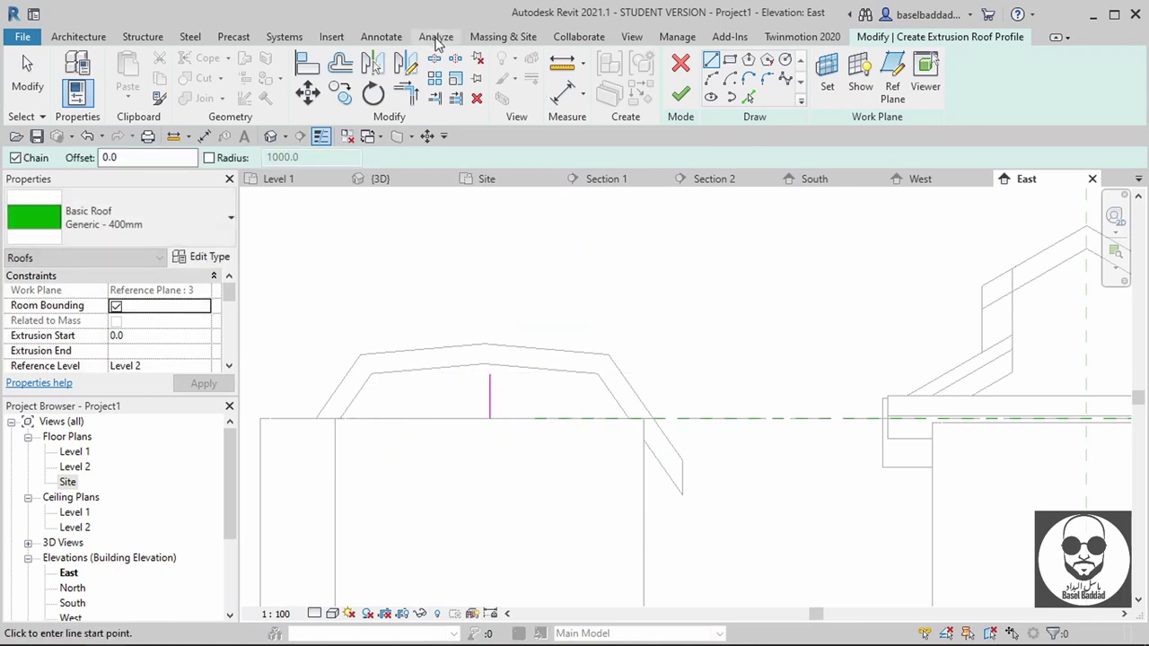
key("Escape")
key("l")
key("i")
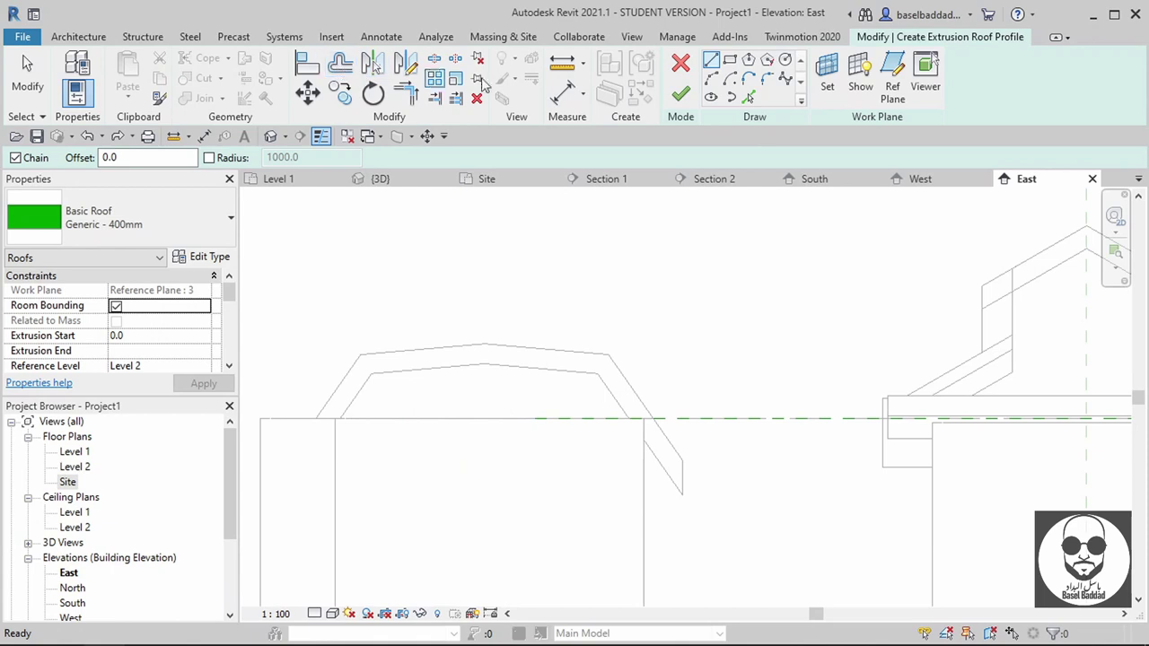
left_click(314, 440)
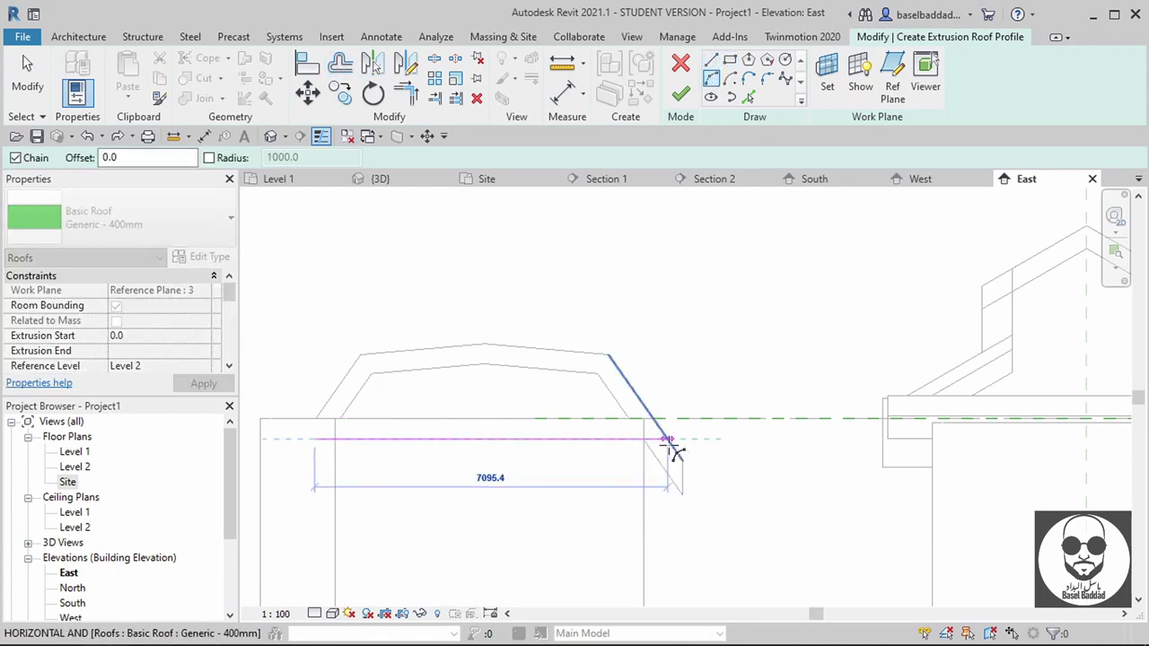
left_click(657, 438)
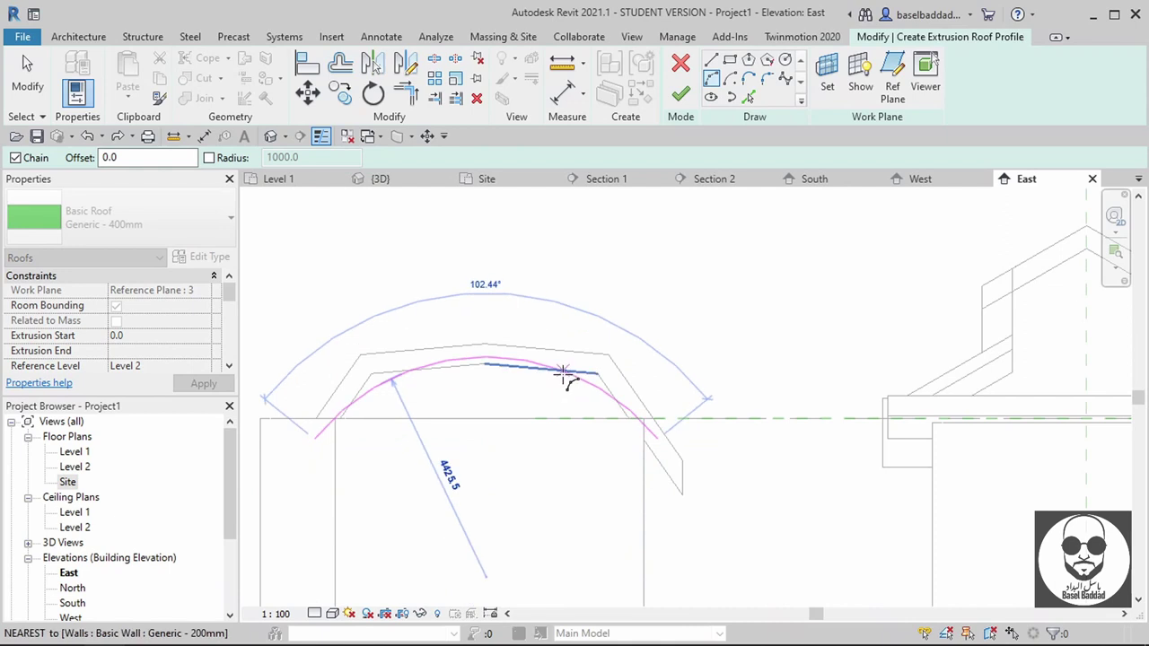
left_click(562, 369)
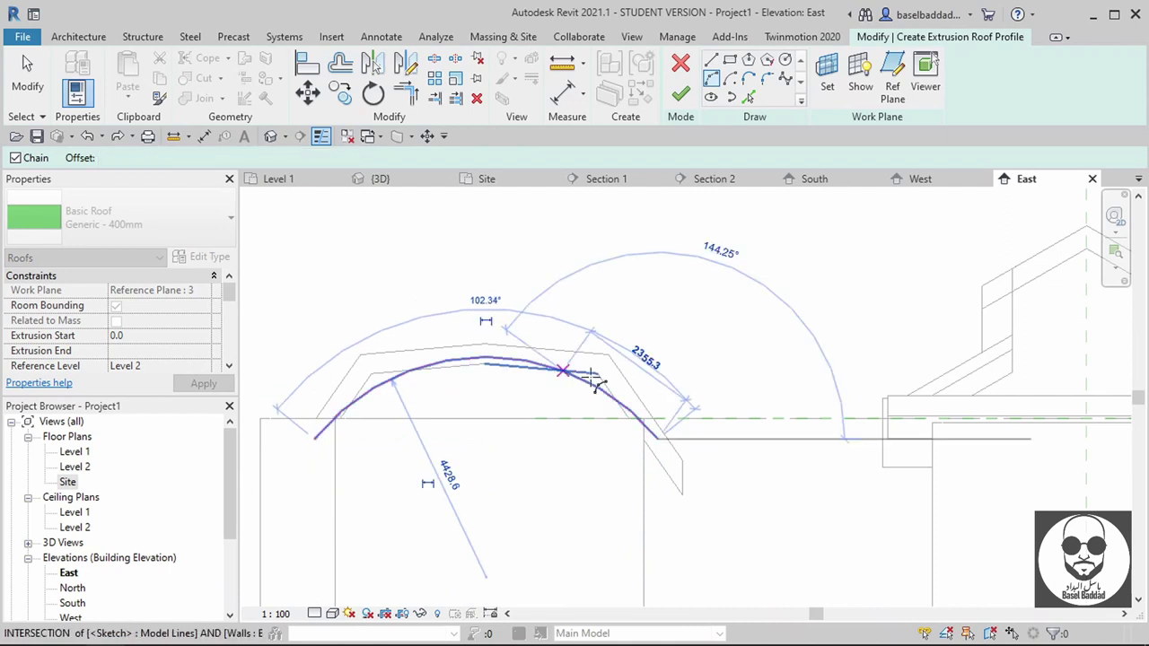
left_click(680, 95)
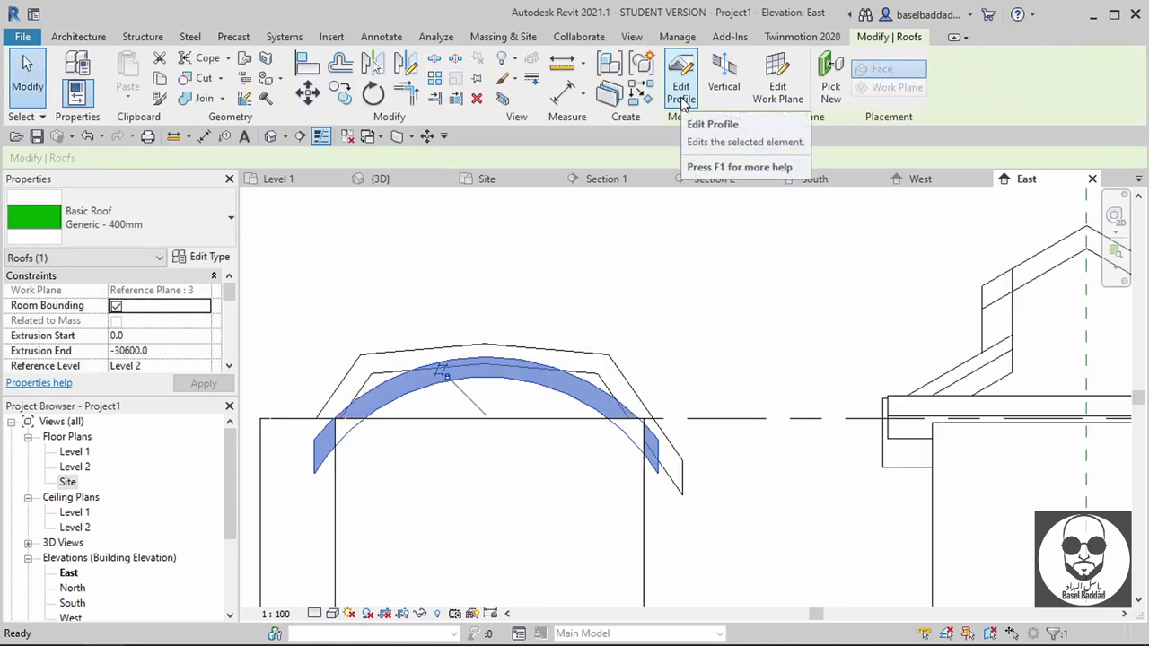
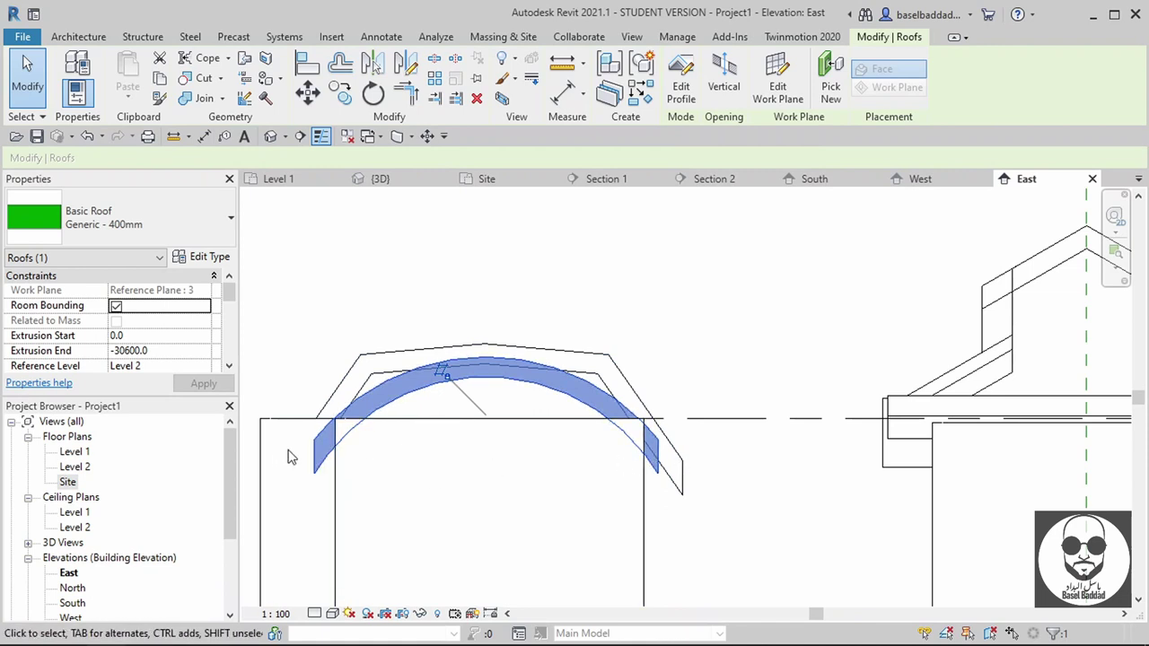
- In 3D, set the curved roof's Extrusion Start to -5000 and End to 5000
key("Tab")
left_click(381, 180)
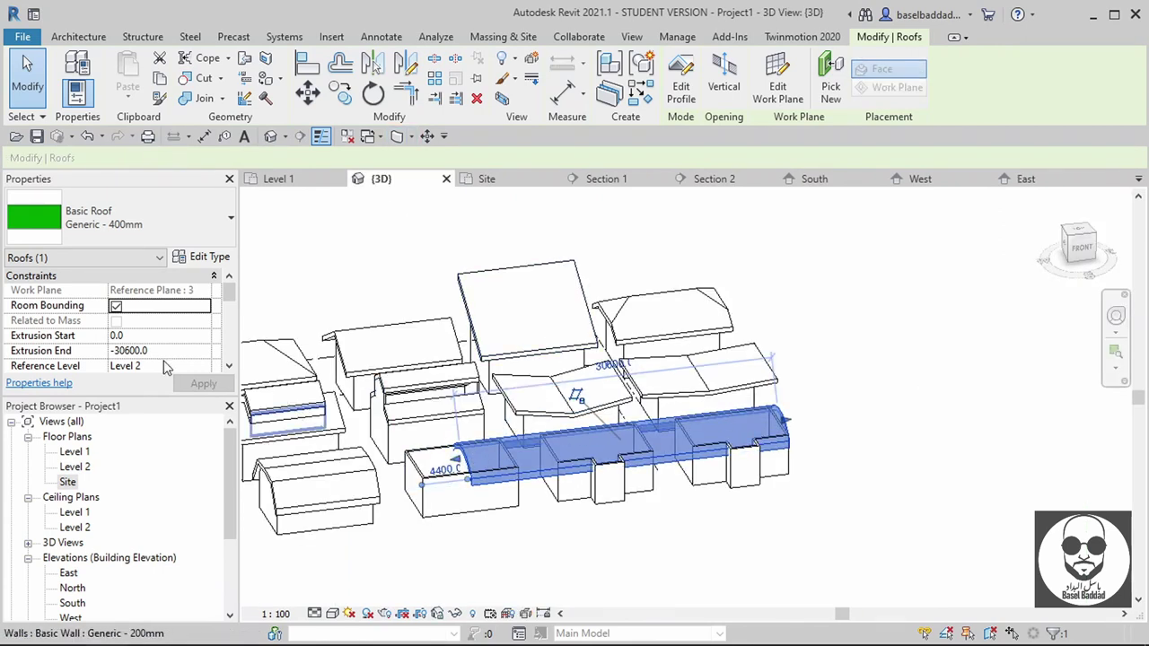
left_click(144, 351)
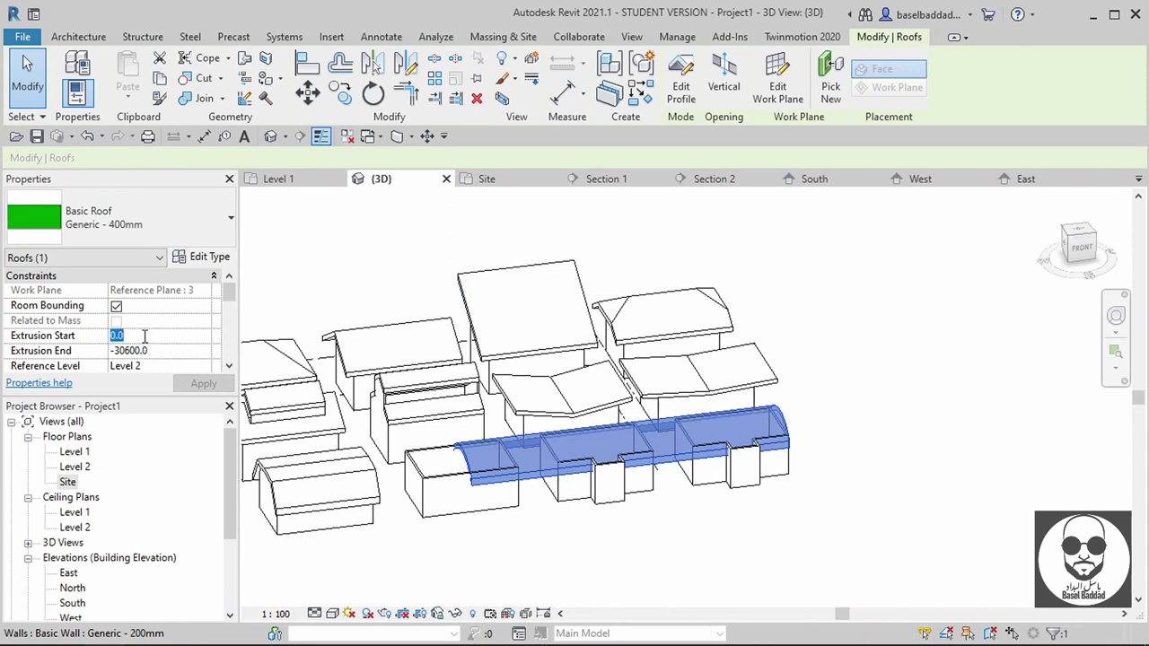
type("0500")
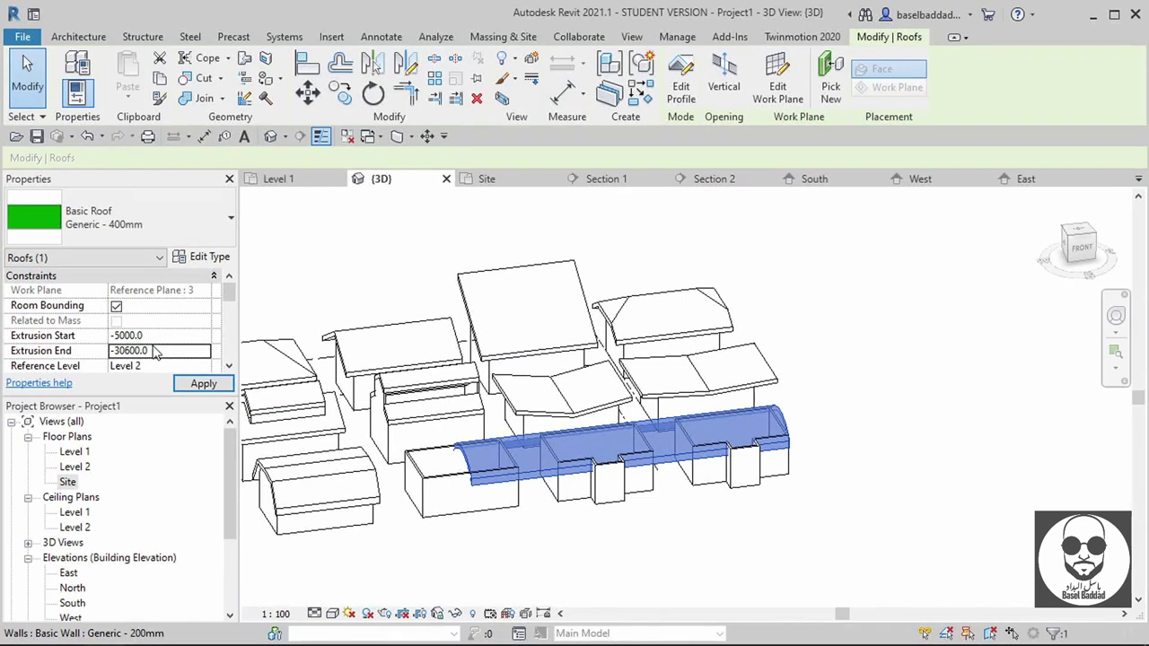
left_click(154, 348)
type("5000")
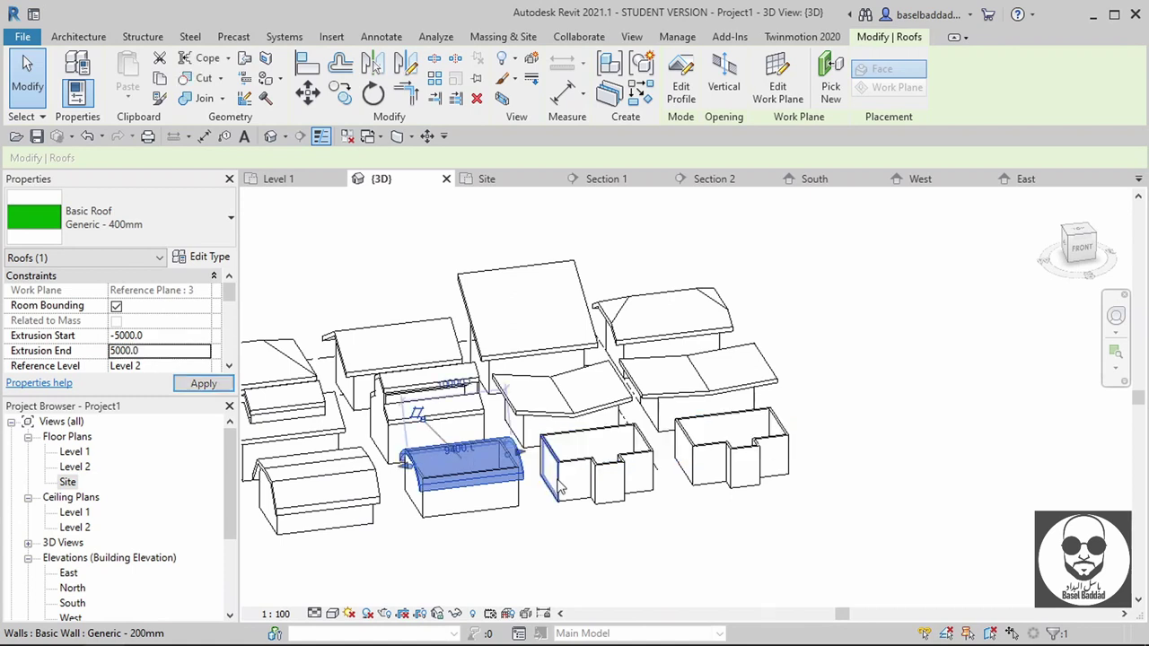
left_click(524, 550)
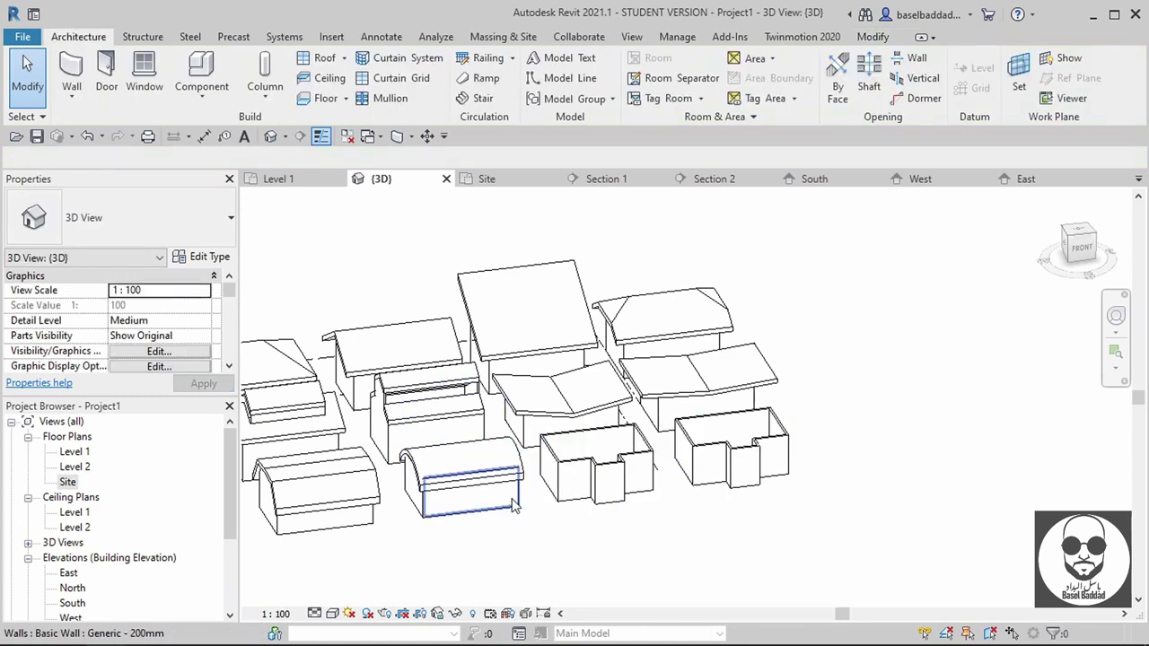
- Attach the tops of that building's four walls to the curved roof
key("Tab")
left_click(515, 512)
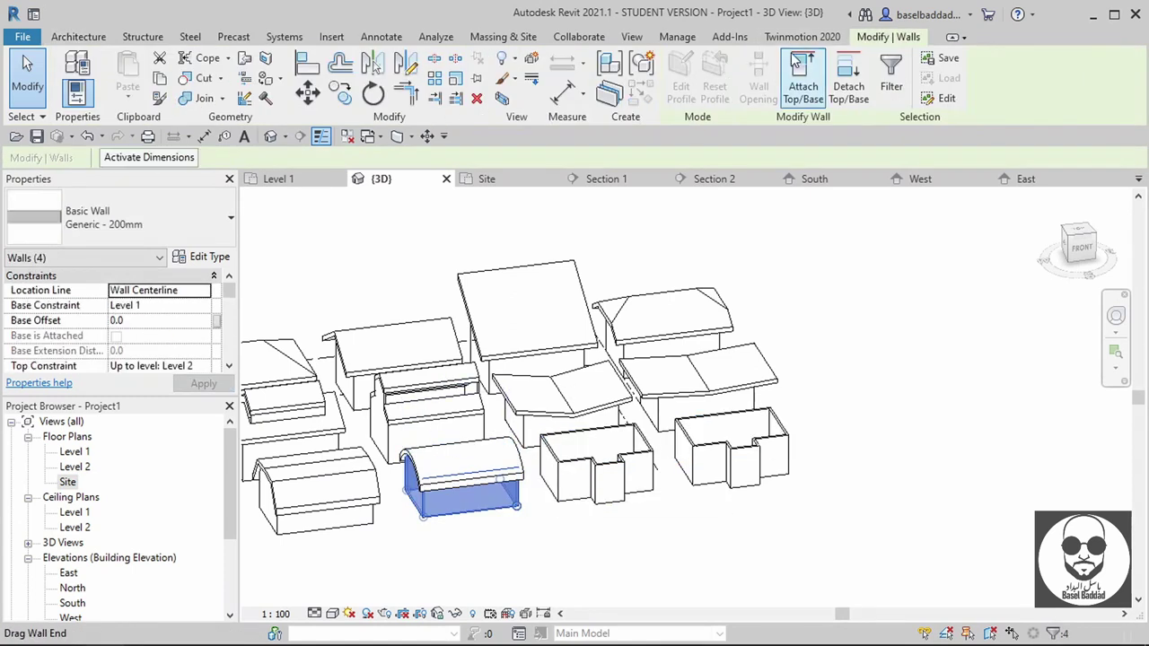
left_click(458, 472)
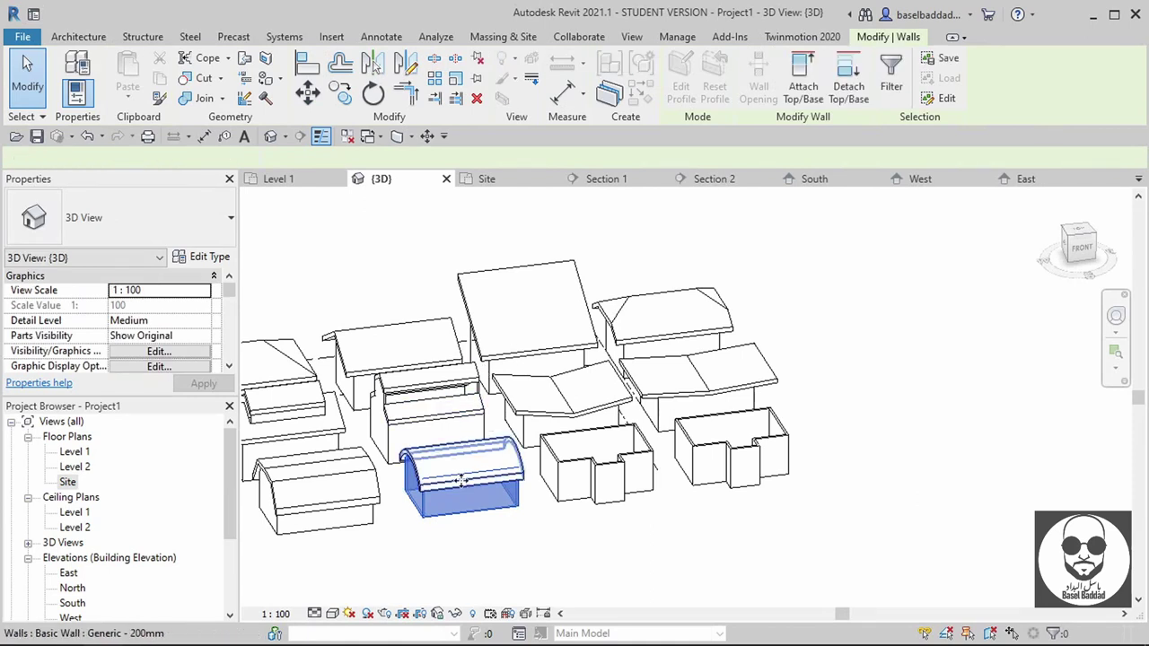
left_click(280, 179)
- Start a new Roof by Footprint from the Architecture tools
scroll(808, 403, "down", 3)
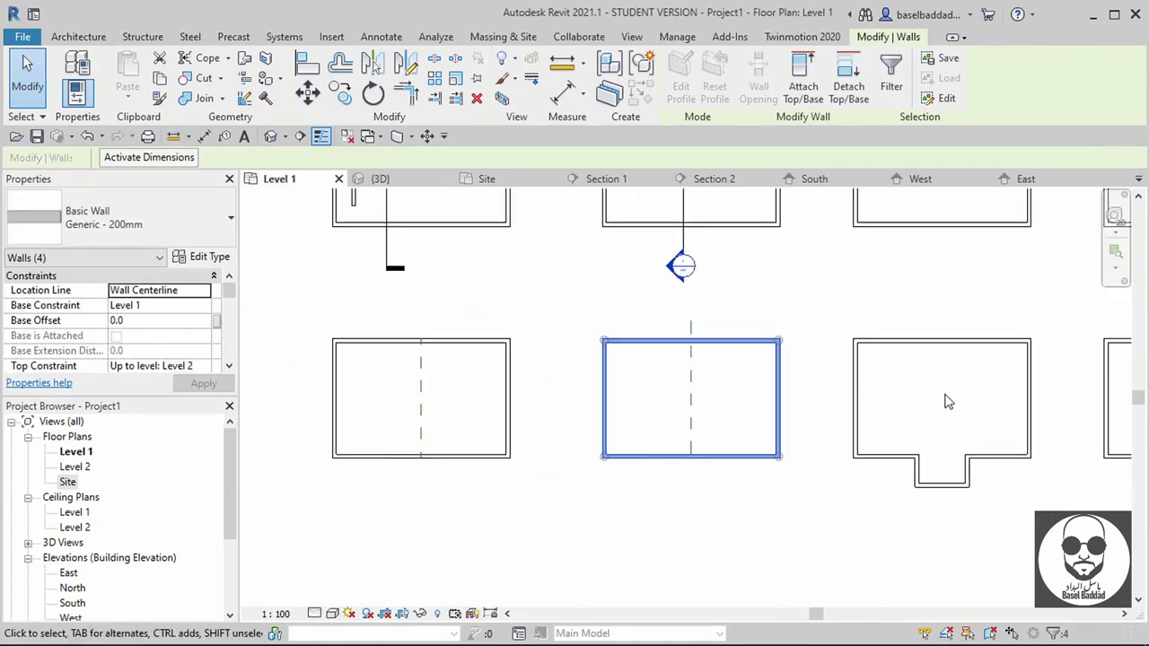
scroll(944, 403, "down", 4)
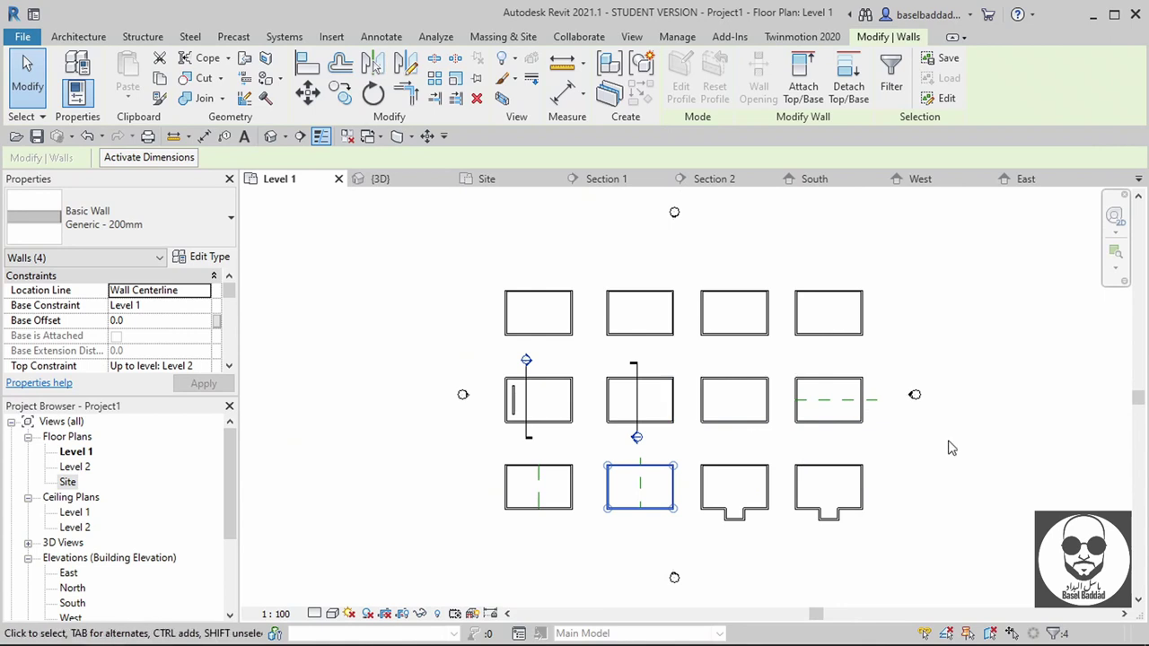
scroll(852, 517, "up", 1)
scroll(852, 518, "up", 2)
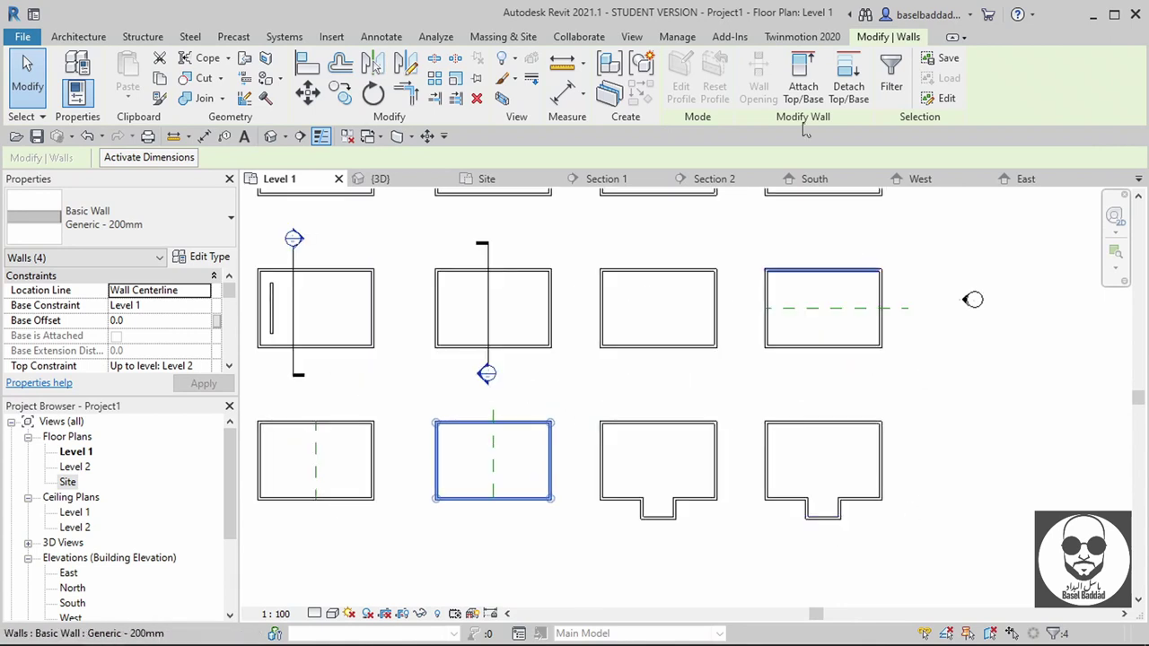
left_click(108, 39)
left_click(315, 58)
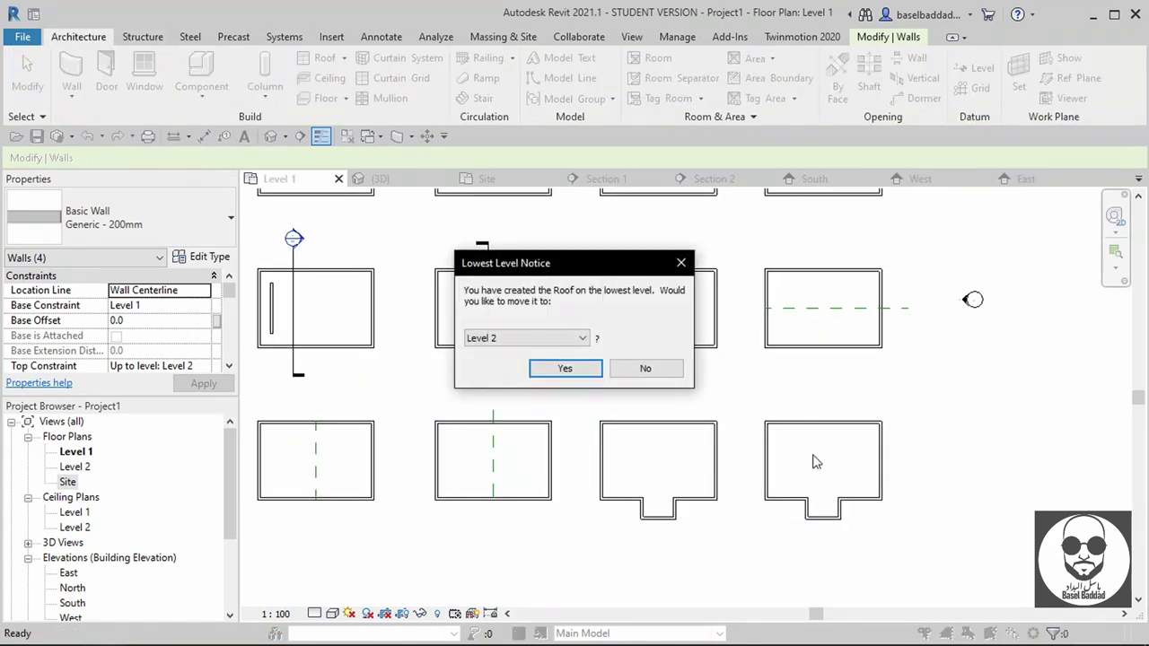
- Place the roof on Level 2 and sketch the 500-offset outline plus a notch rectangle
left_click(565, 369)
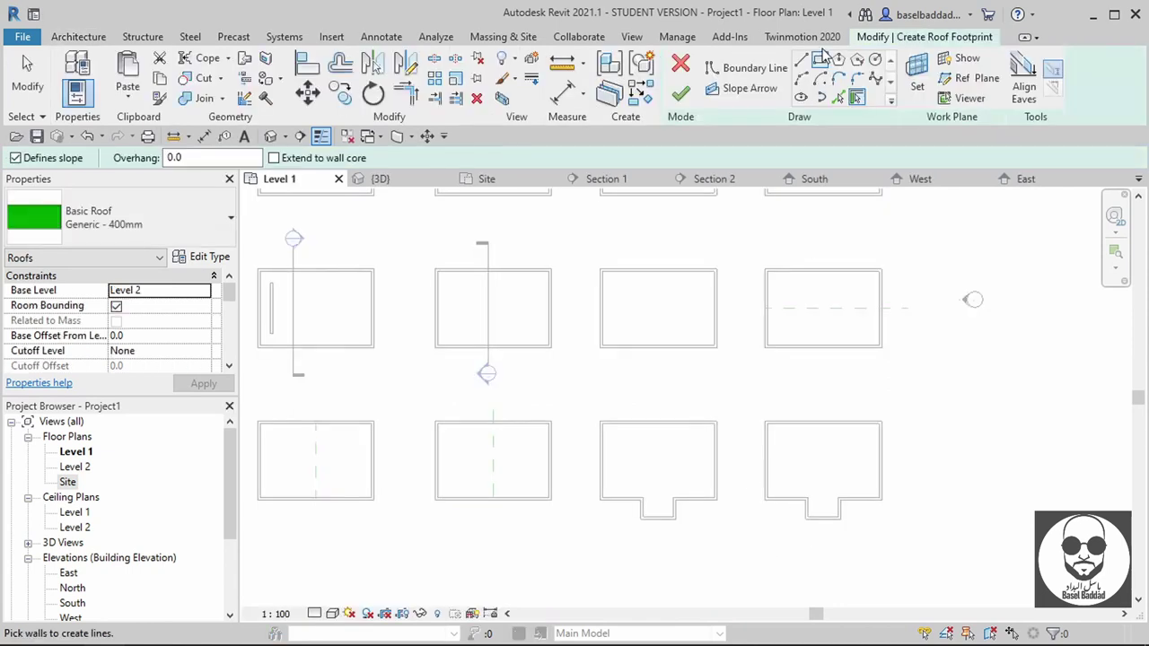
left_click(242, 157)
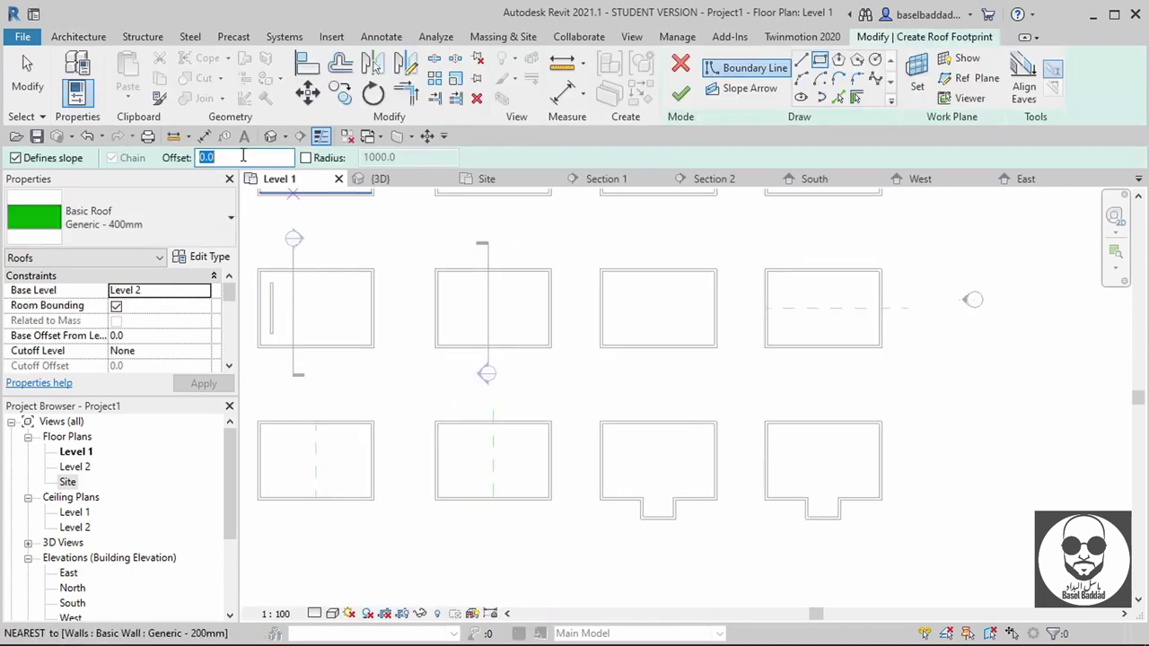
type("0")
scroll(664, 521, "up", 2)
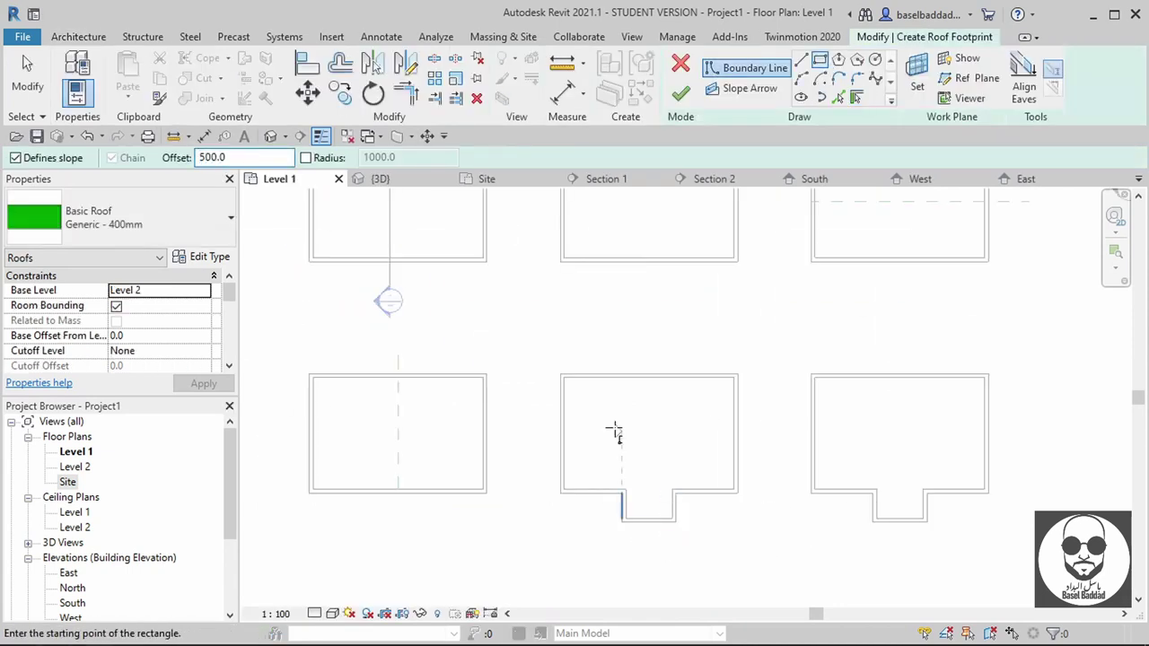
left_click(561, 376)
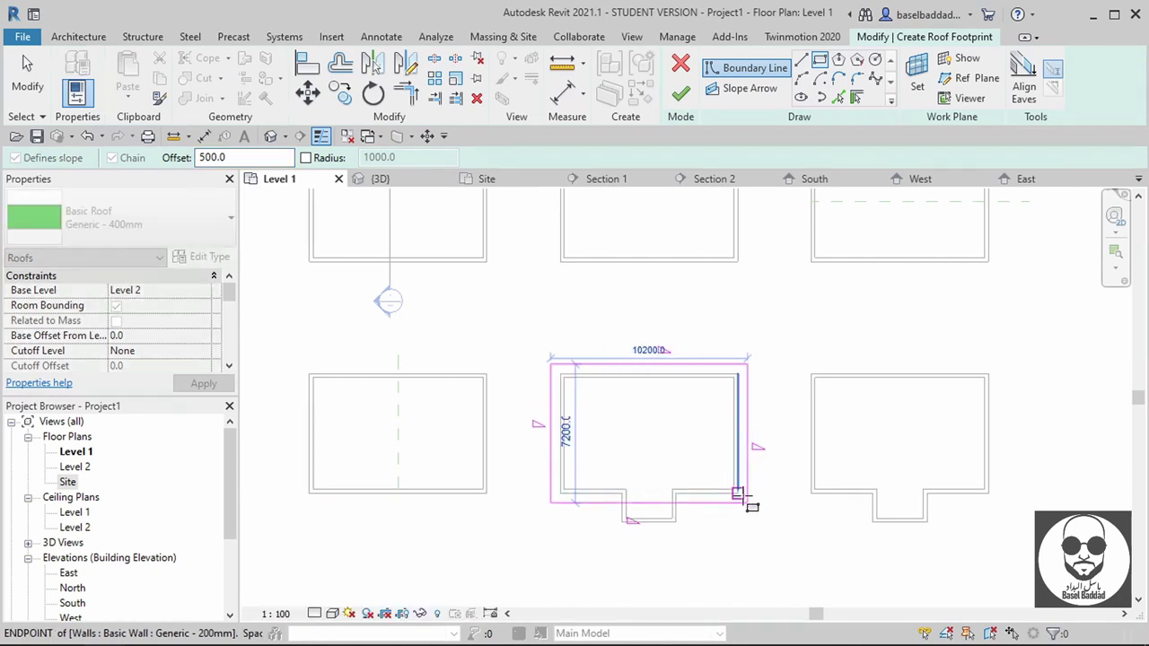
left_click(747, 501)
left_click(682, 532)
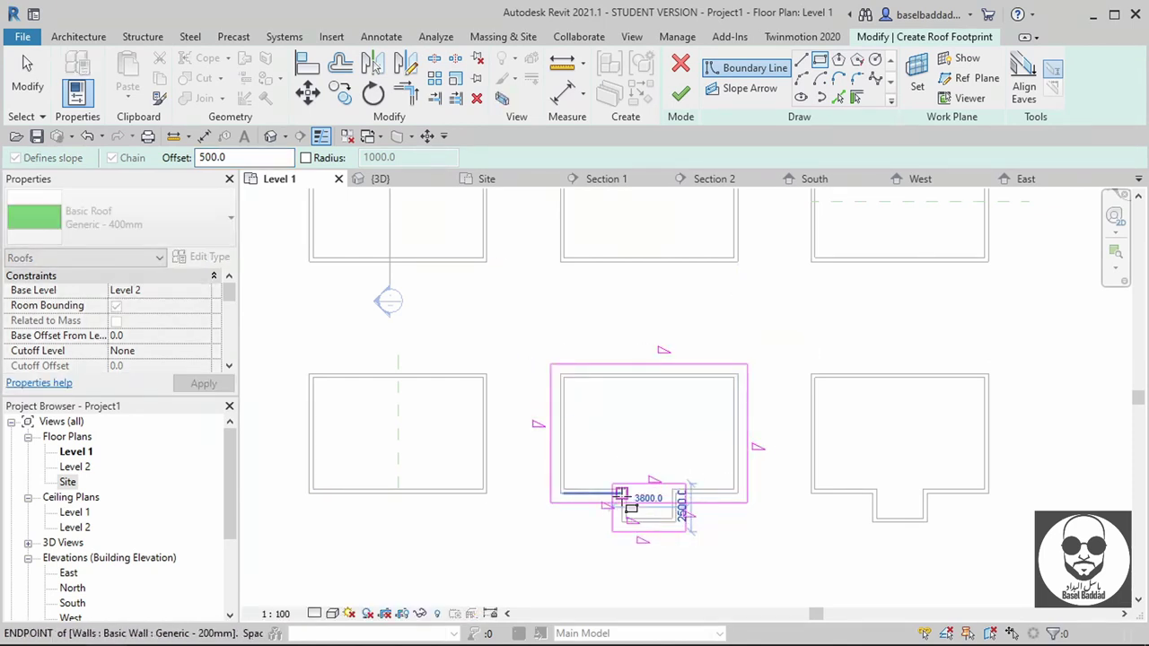
left_click(623, 496)
- Trim the boundary lines into corners at the notch and delete the line across its top
key("Escape")
key("Escape")
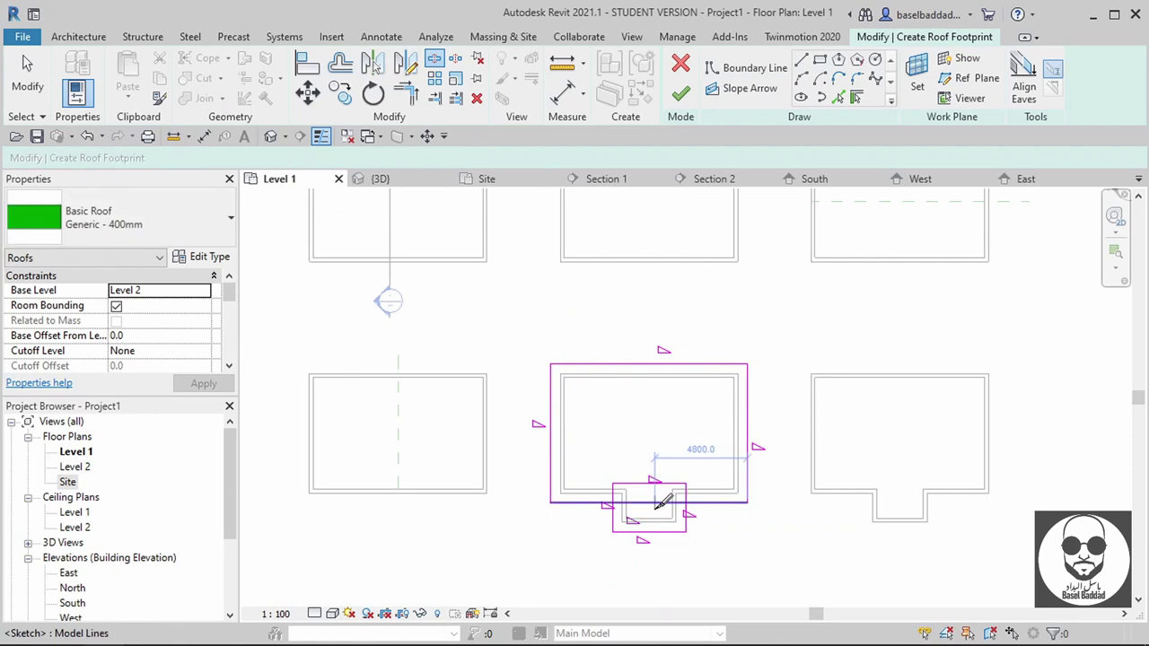
key("s")
key("l")
key("t")
key("r")
left_click(616, 522)
left_click(583, 505)
left_click(688, 526)
left_click(709, 501)
key("Escape")
left_click(660, 484)
key("Delete")
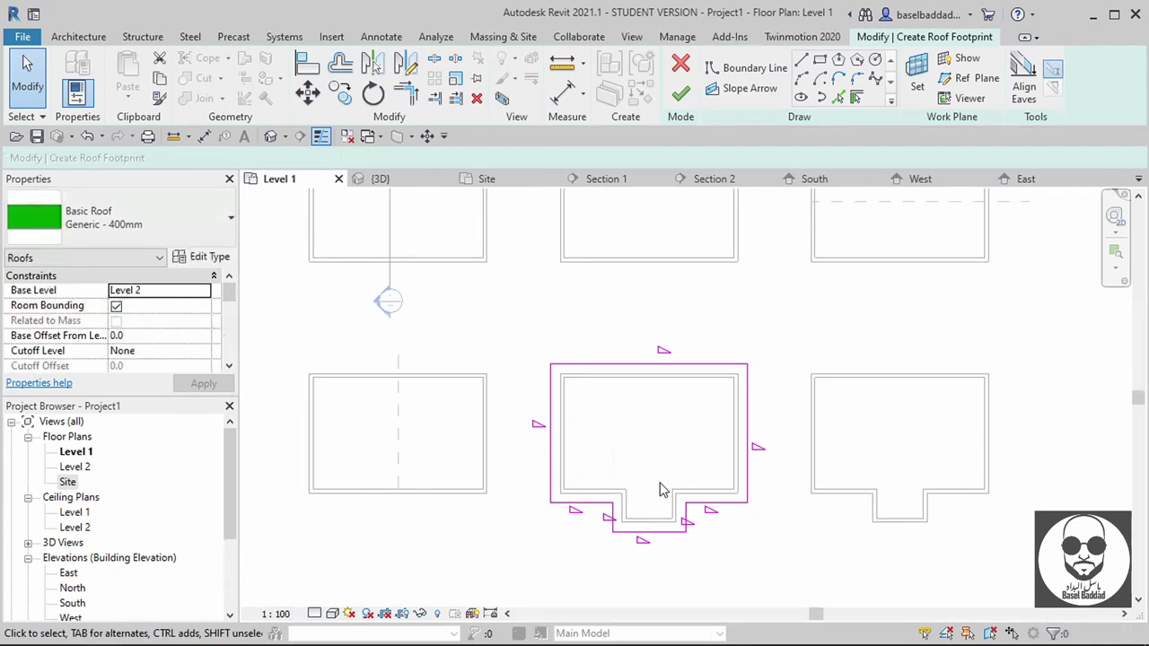
- Finish the hip roof sketch and view it in 3D with nothing selected
left_click(681, 94)
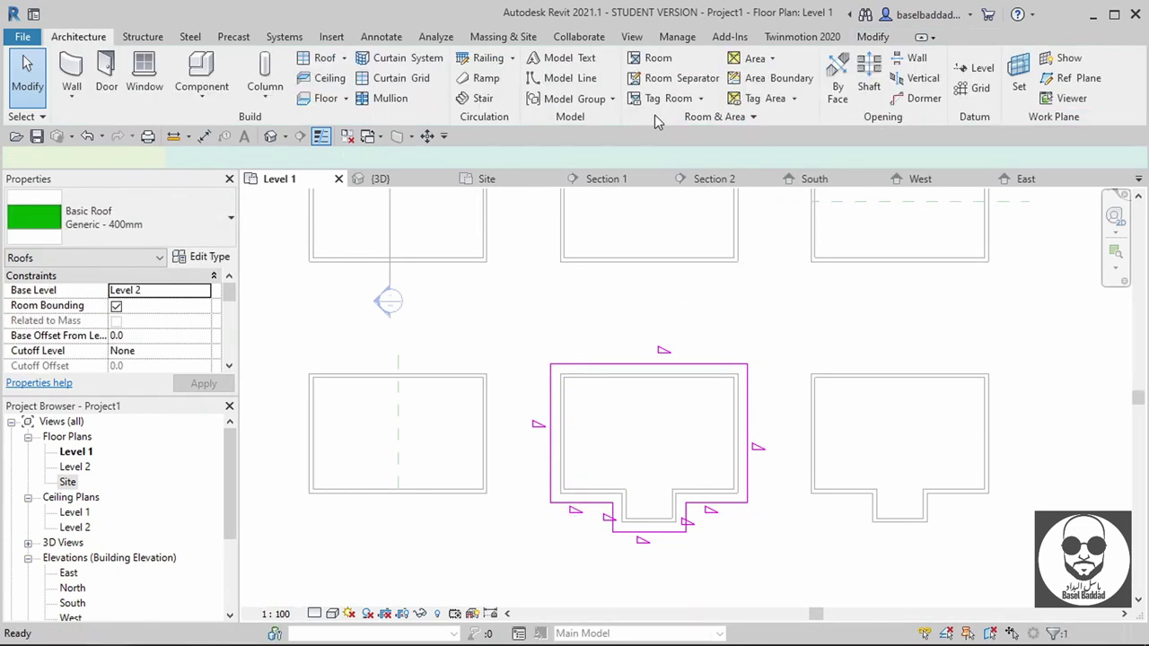
left_click(379, 178)
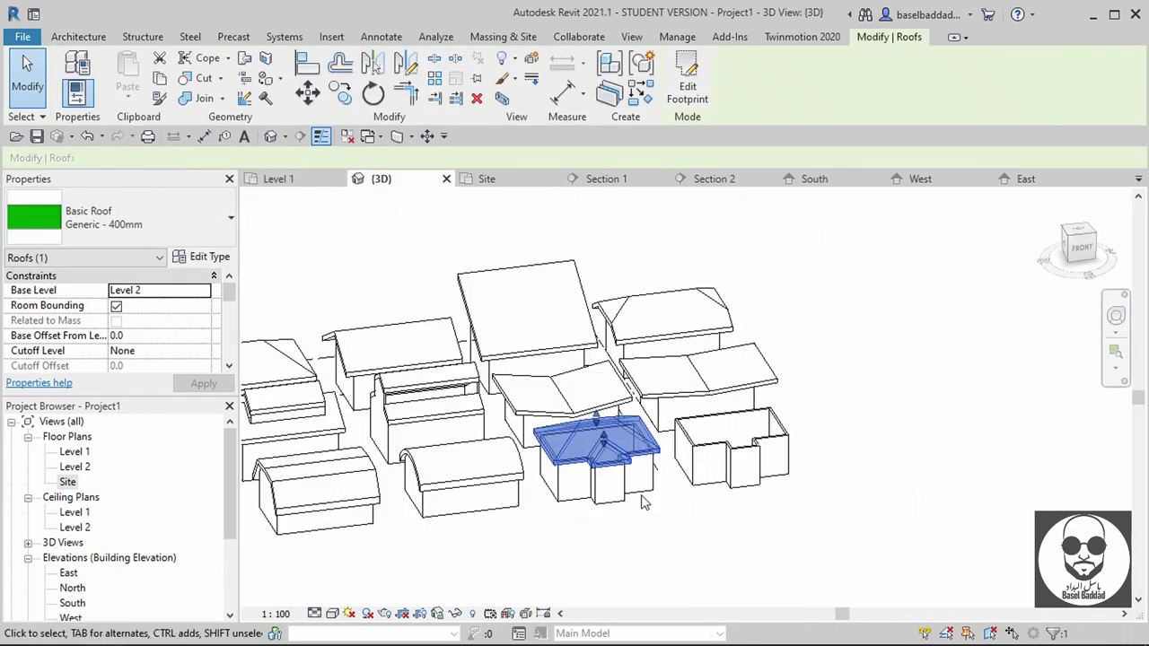
left_click(705, 524)
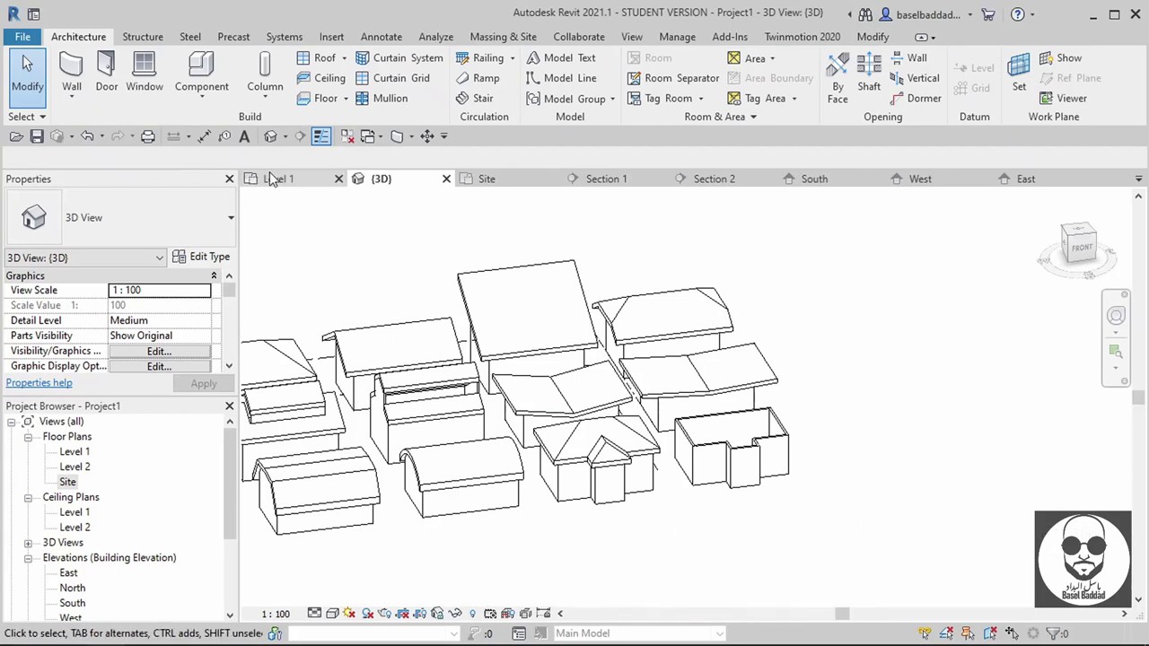
- On Level 1, start a Level 2 footprint roof and sketch 500-offset rectangles around the building and notch
left_click(273, 179)
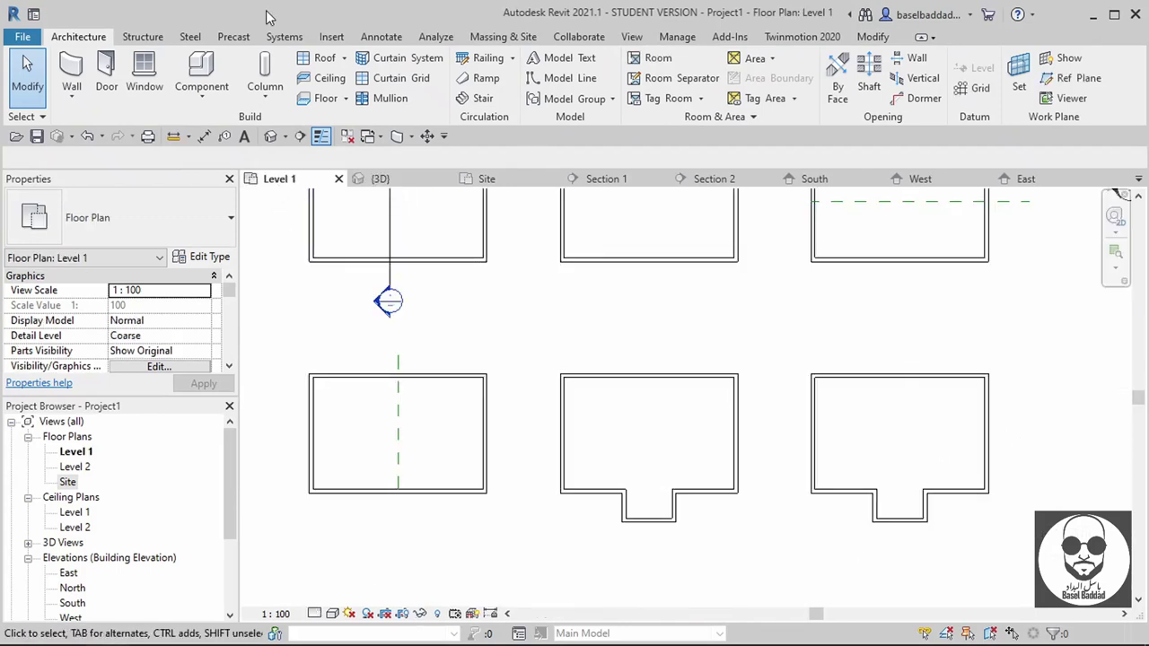
left_click(319, 59)
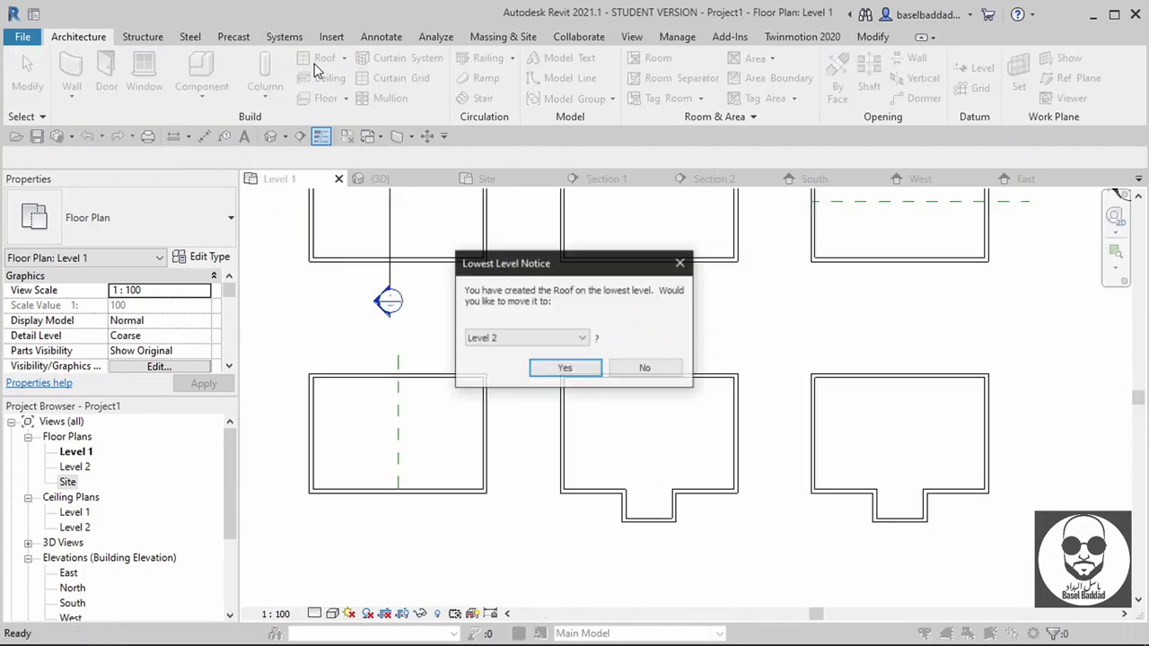
left_click(563, 370)
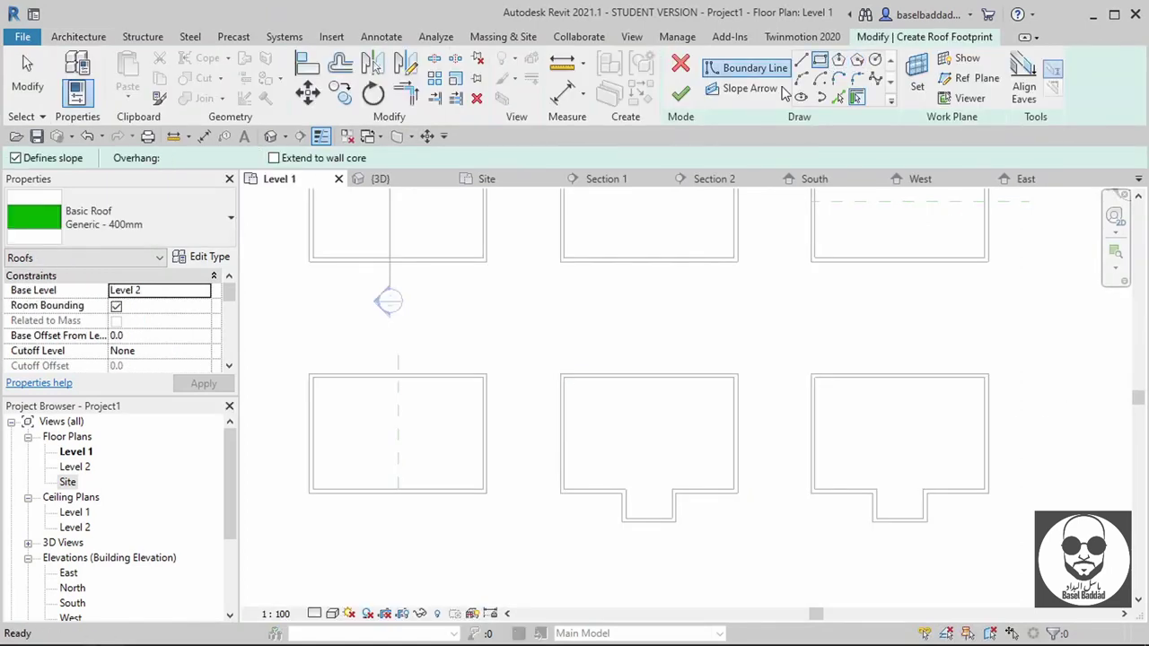
left_click(819, 59)
type("0")
left_click(813, 375)
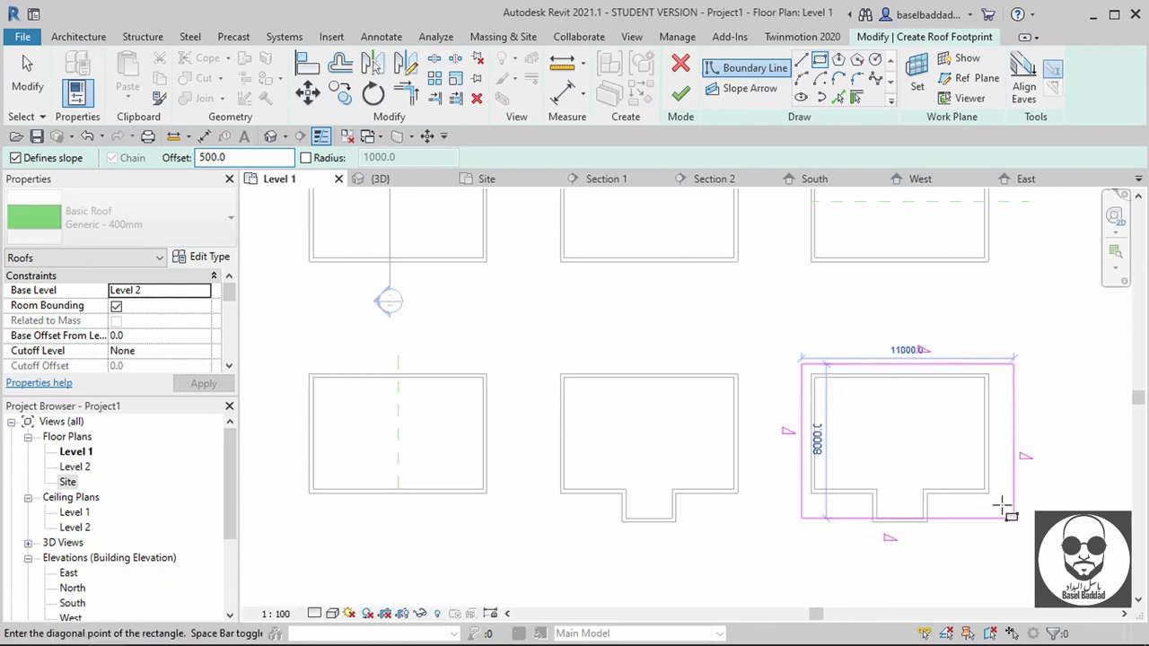
left_click(986, 491)
left_click(925, 518)
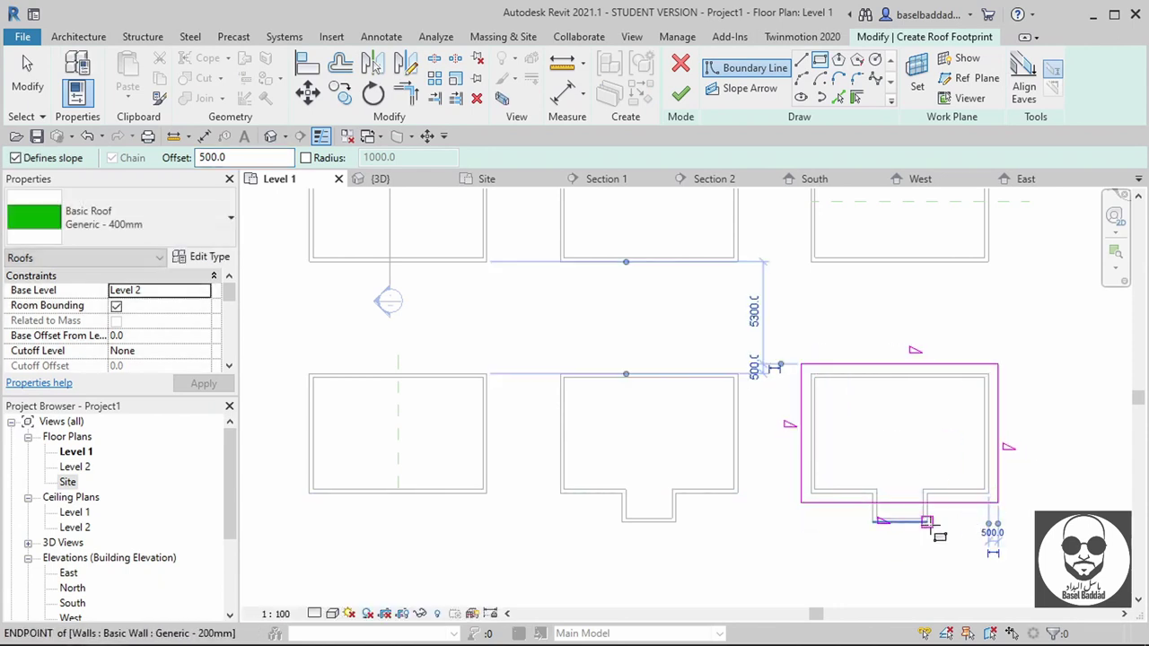
left_click(865, 486)
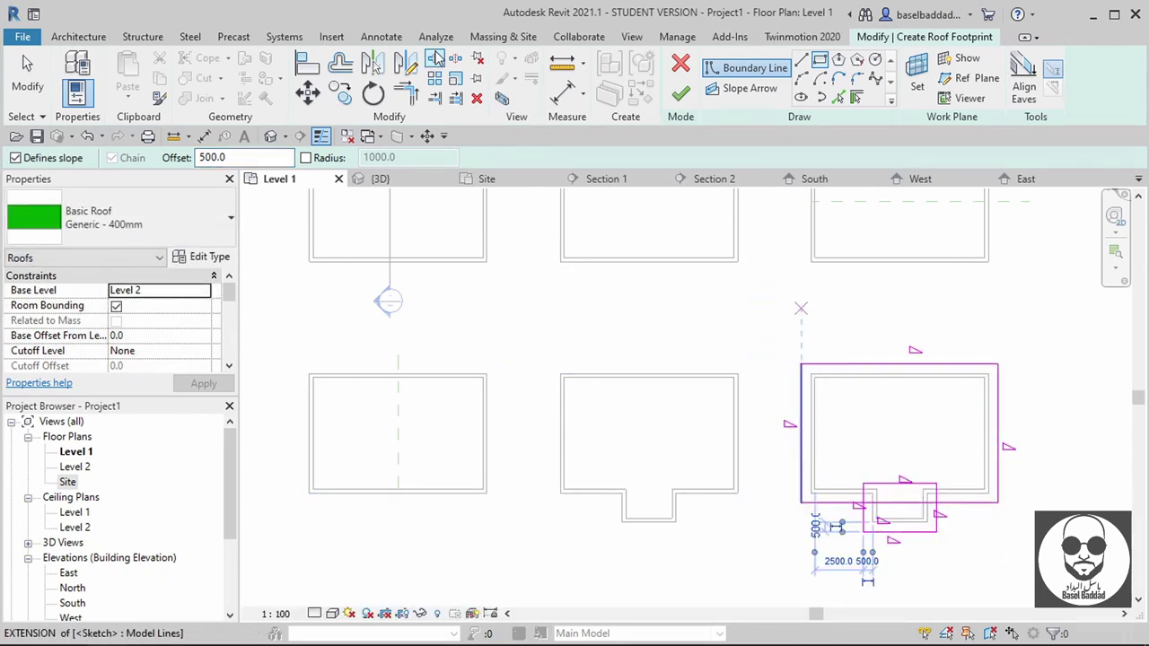
- Trim the outline into corners at both notch sides and remove the inner notch lines
left_click(436, 57)
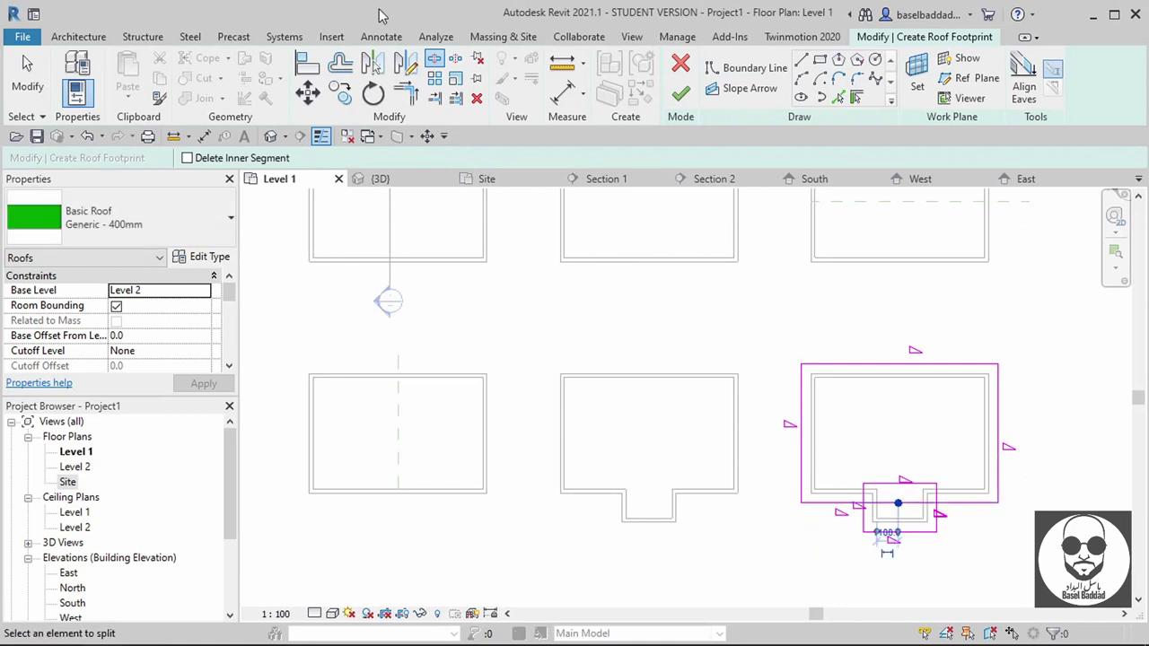
left_click(406, 94)
left_click(840, 504)
left_click(863, 519)
left_click(965, 503)
left_click(936, 519)
key("Escape")
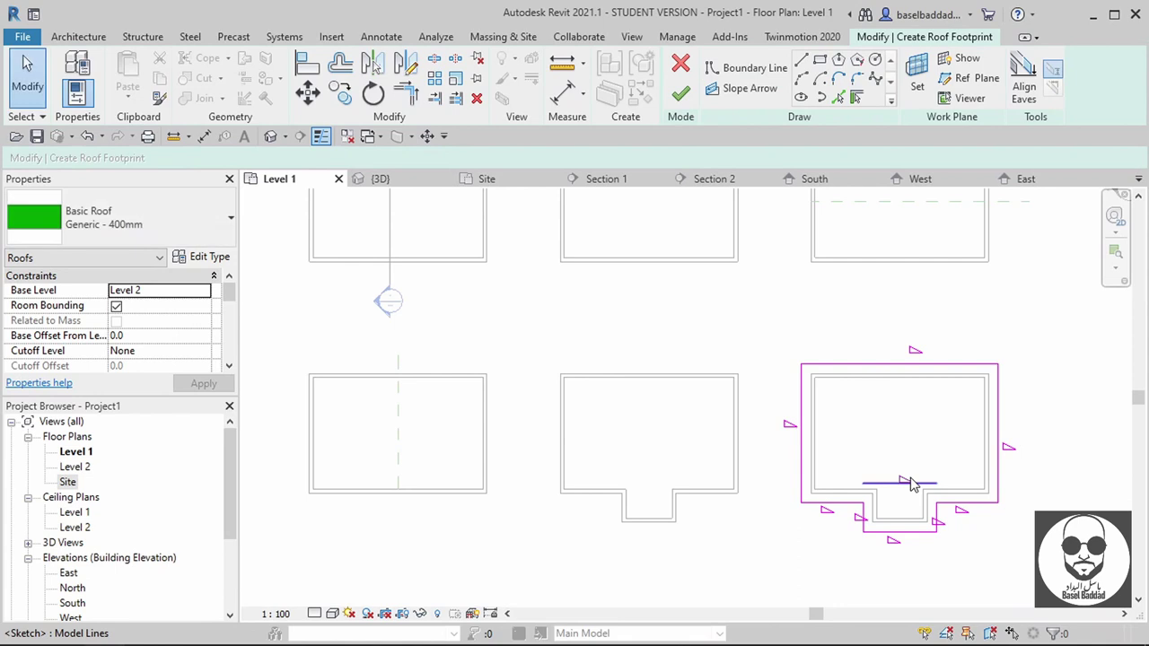
left_click(911, 485)
left_click(1020, 441)
- Clear Defines Slope on the side edges, finish the roof, and view it in 3D
left_click_drag(1028, 402, 774, 528)
left_click(388, 159)
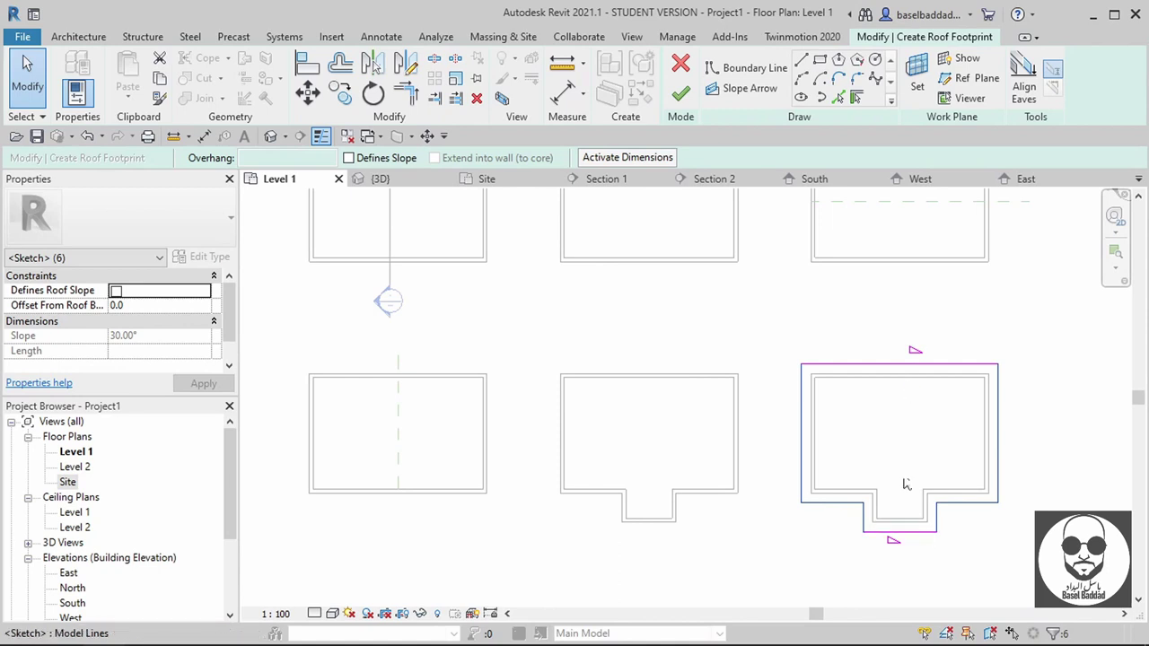
left_click(680, 92)
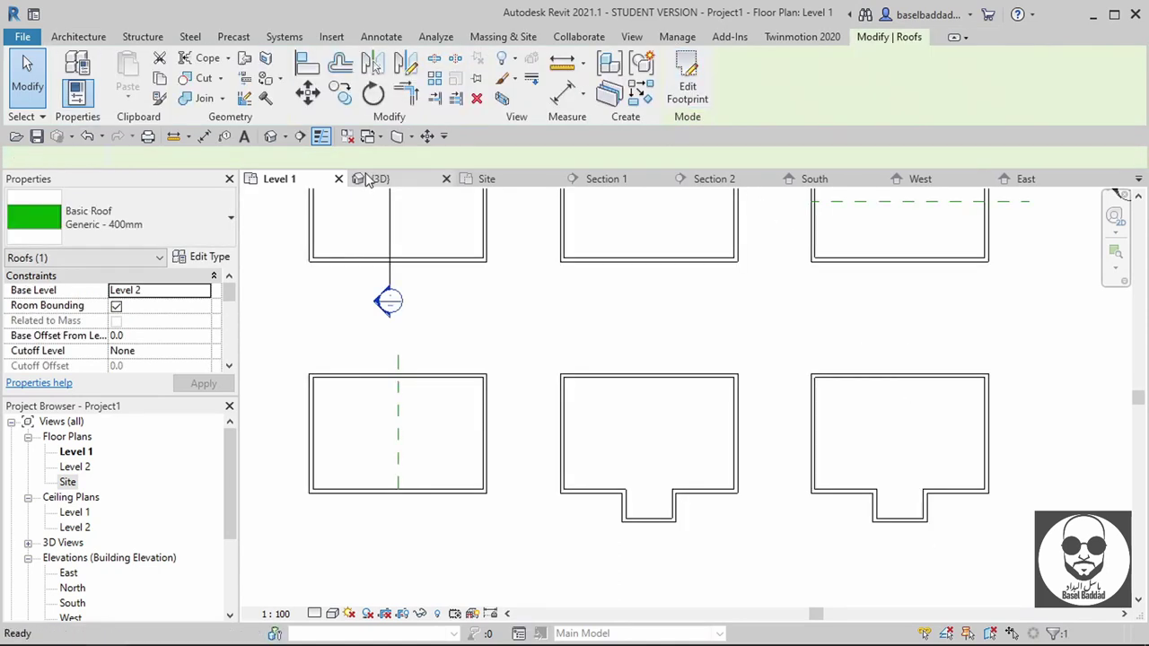
left_click(378, 178)
left_click(909, 511)
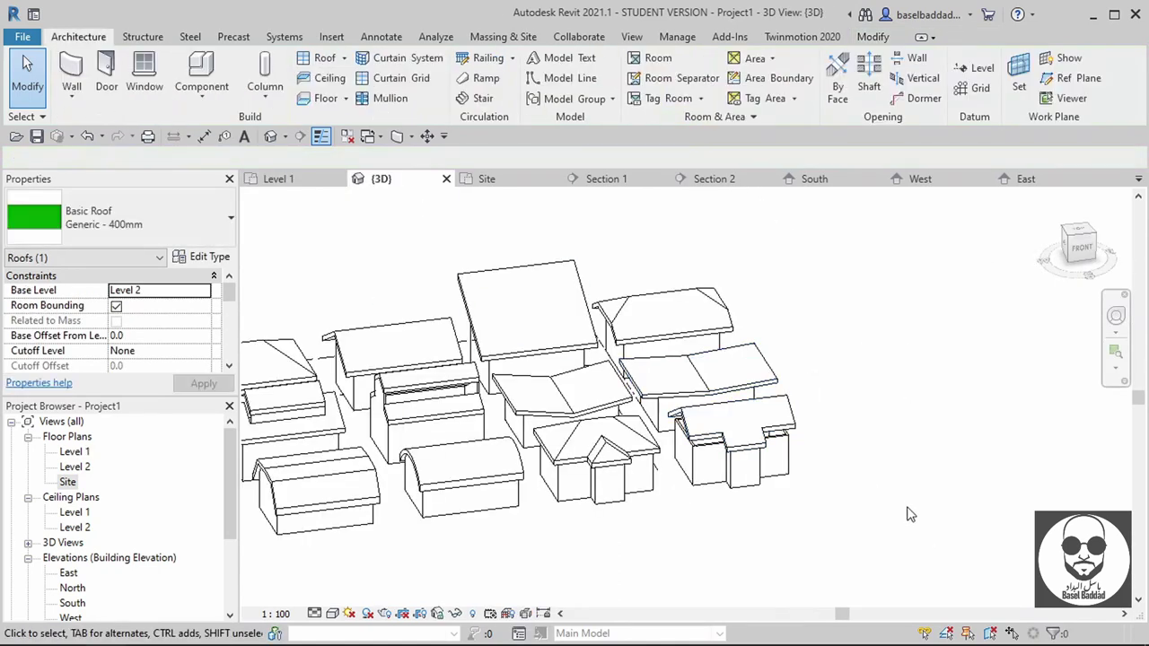
- Attach all walls of the rightmost building to its new roof
key("Tab")
left_click(723, 475)
left_click(801, 74)
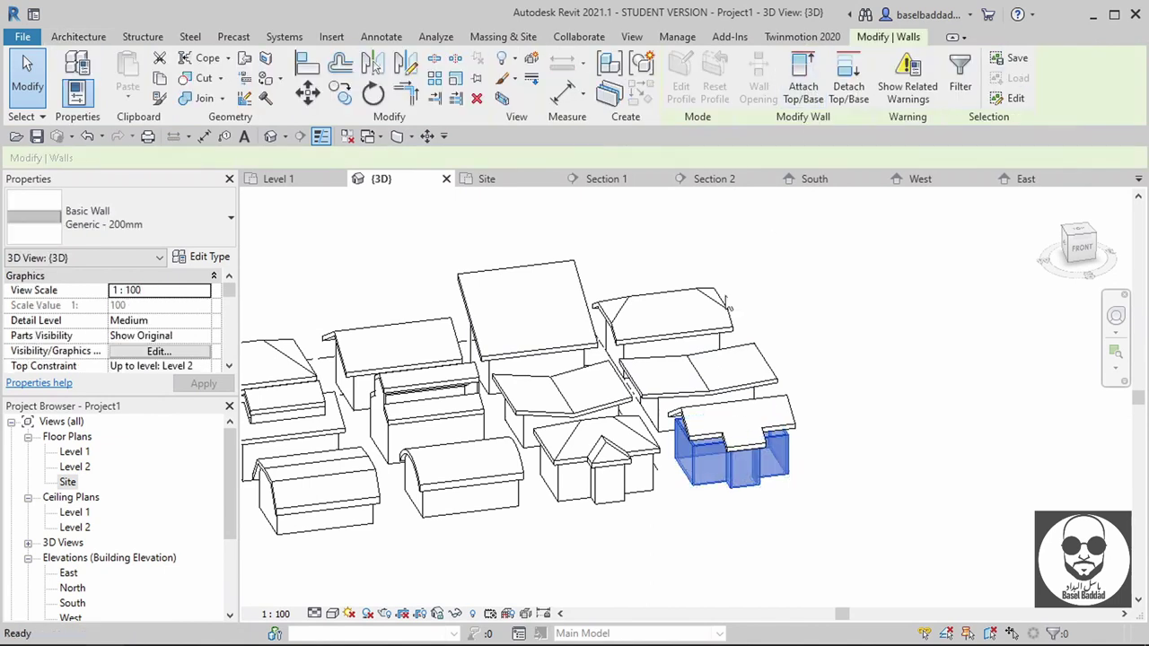
left_click(705, 446)
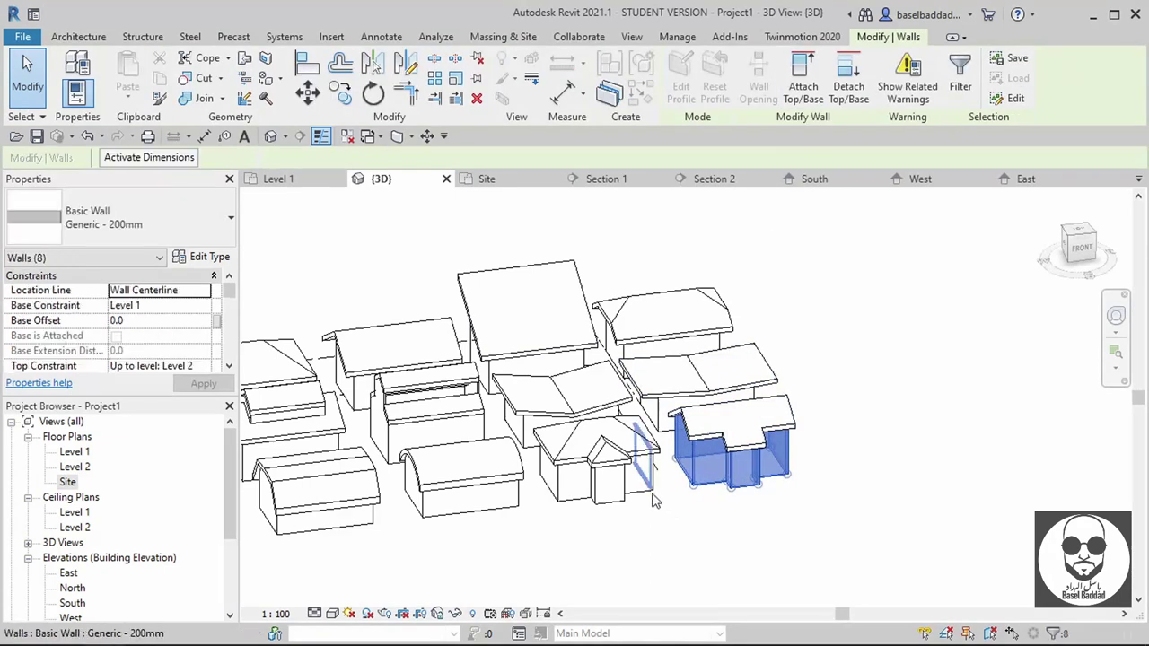
- Attach the eight walls of the hip-roofed building to the hip roof above
left_click(654, 496)
left_click(684, 533)
key("Tab")
left_click(622, 501)
left_click(794, 95)
left_click(610, 433)
left_click(702, 532)
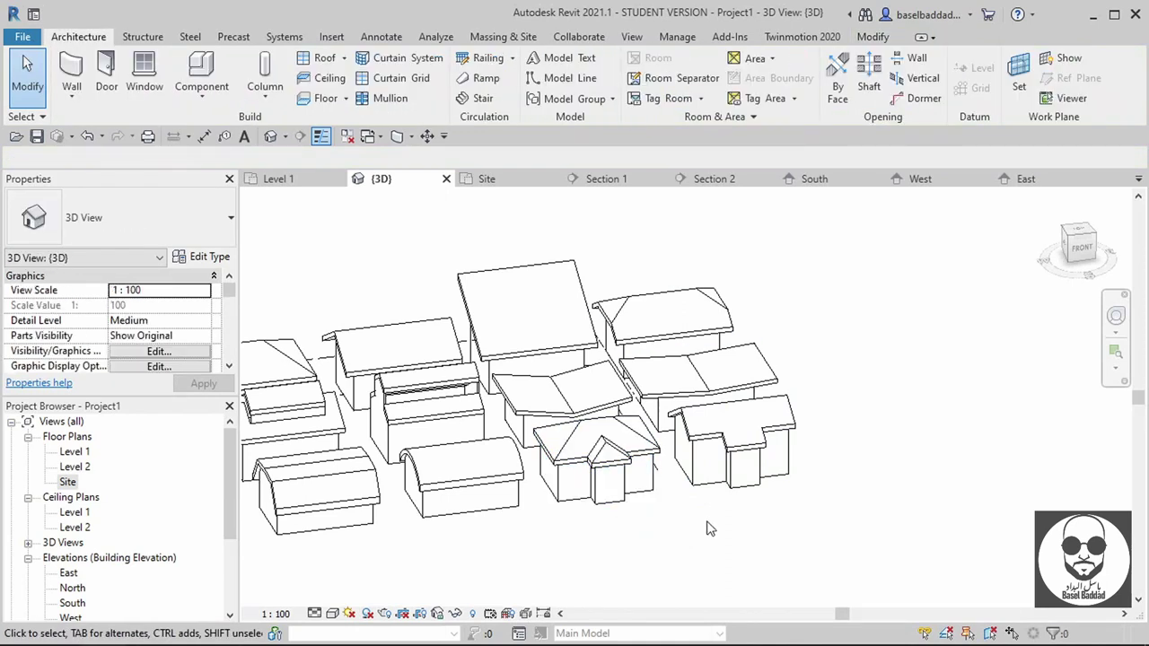
- Switch the 3D view to the Shaded visual style and orbit the village
middle_click_drag(670, 529, 877, 508)
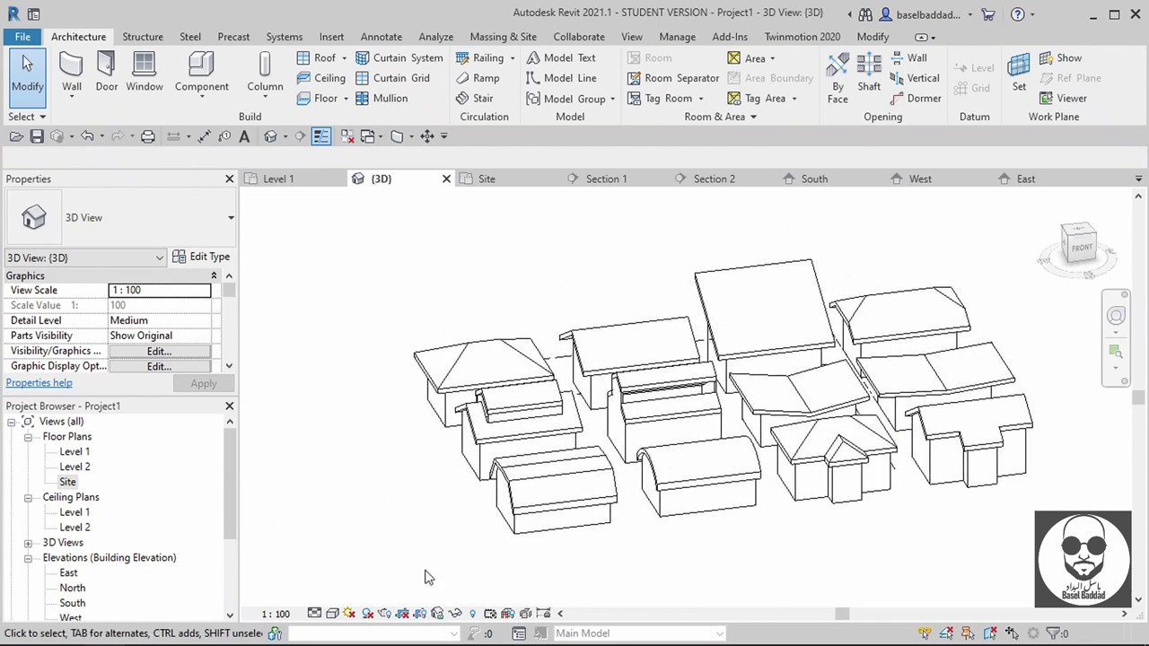
left_click(333, 614)
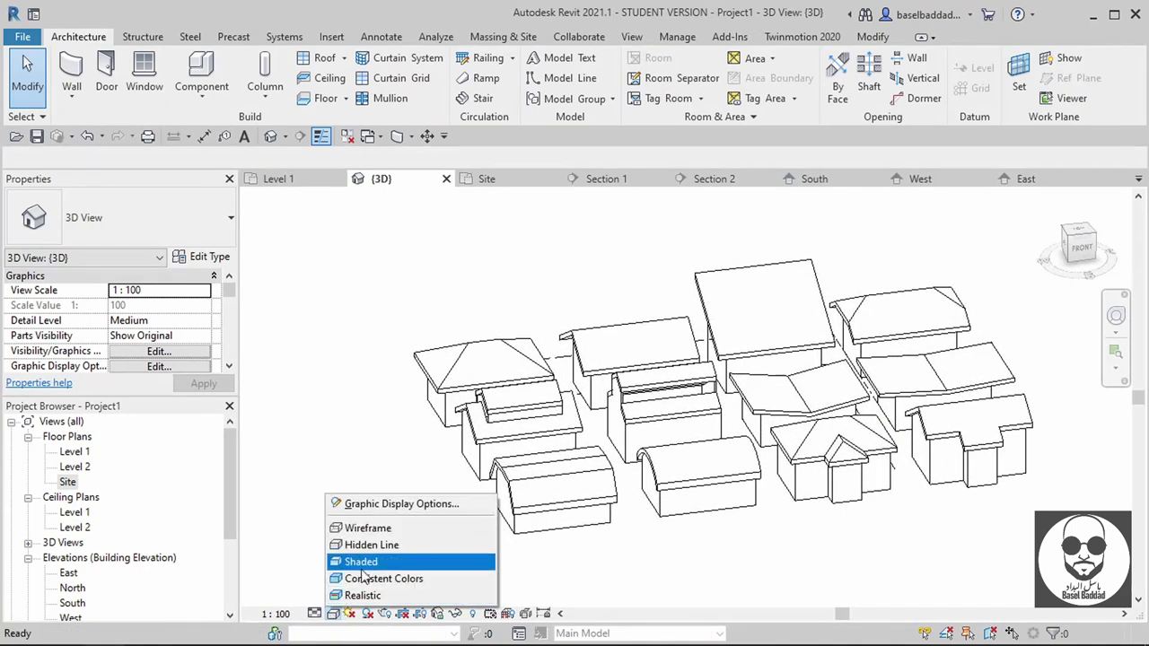
left_click(360, 559)
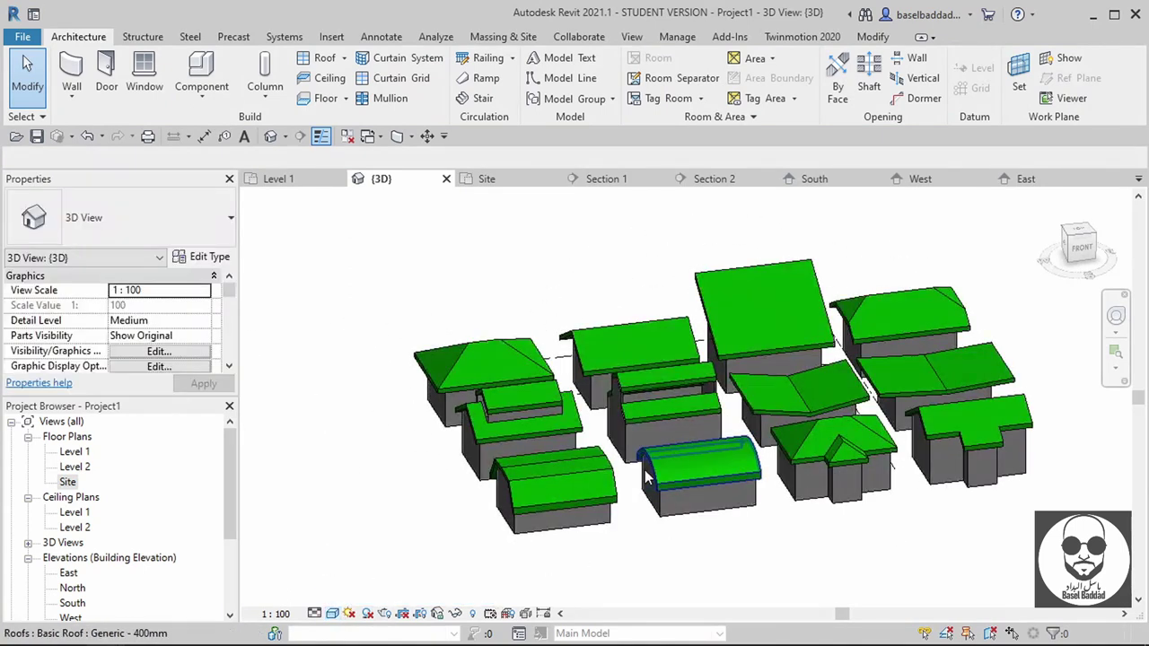
mouse_move(645, 478)
middle_mouse_down("shift")
mouse_move(654, 531)
mouse_move(702, 548)
middle_mouse_up("shift")
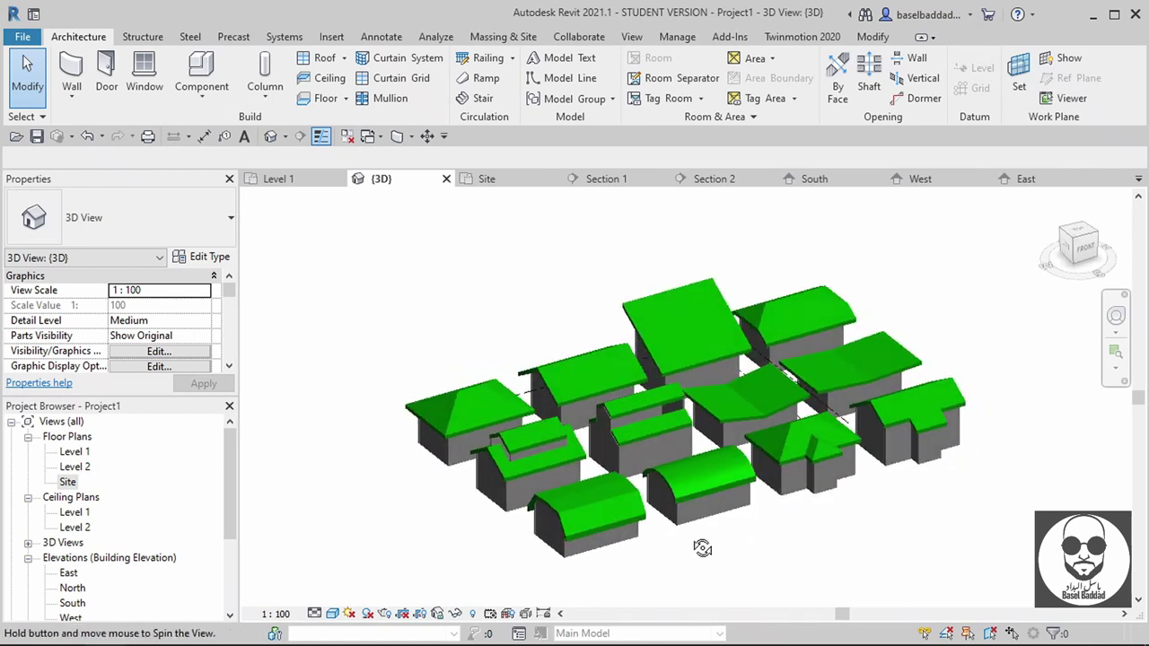